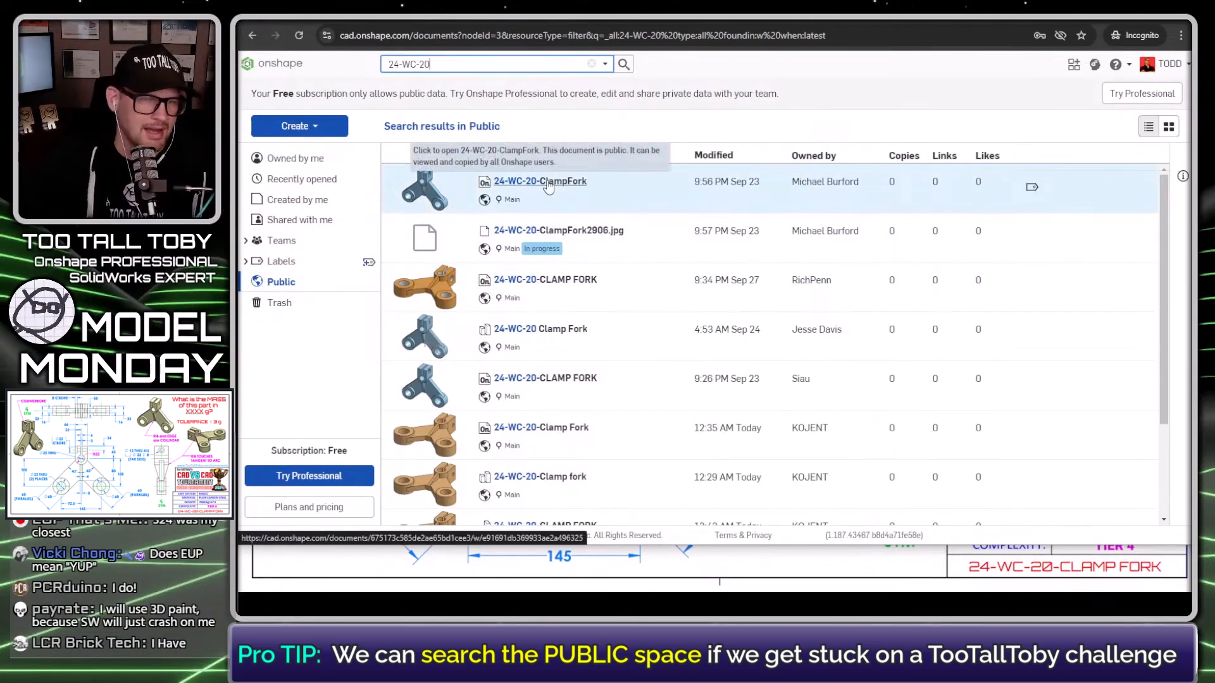
Open the public 24-WC-20-ClampFork document, review its feature list, and return to the public search results
click(548, 183)
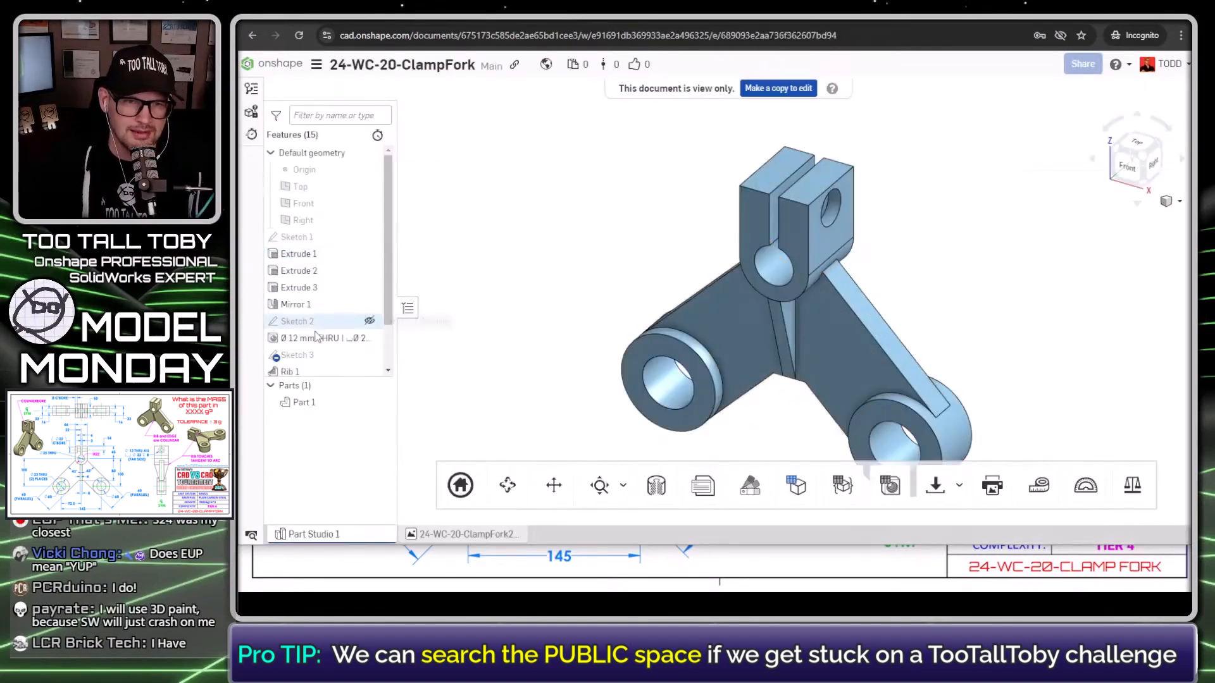
scroll(329, 305, down, 1)
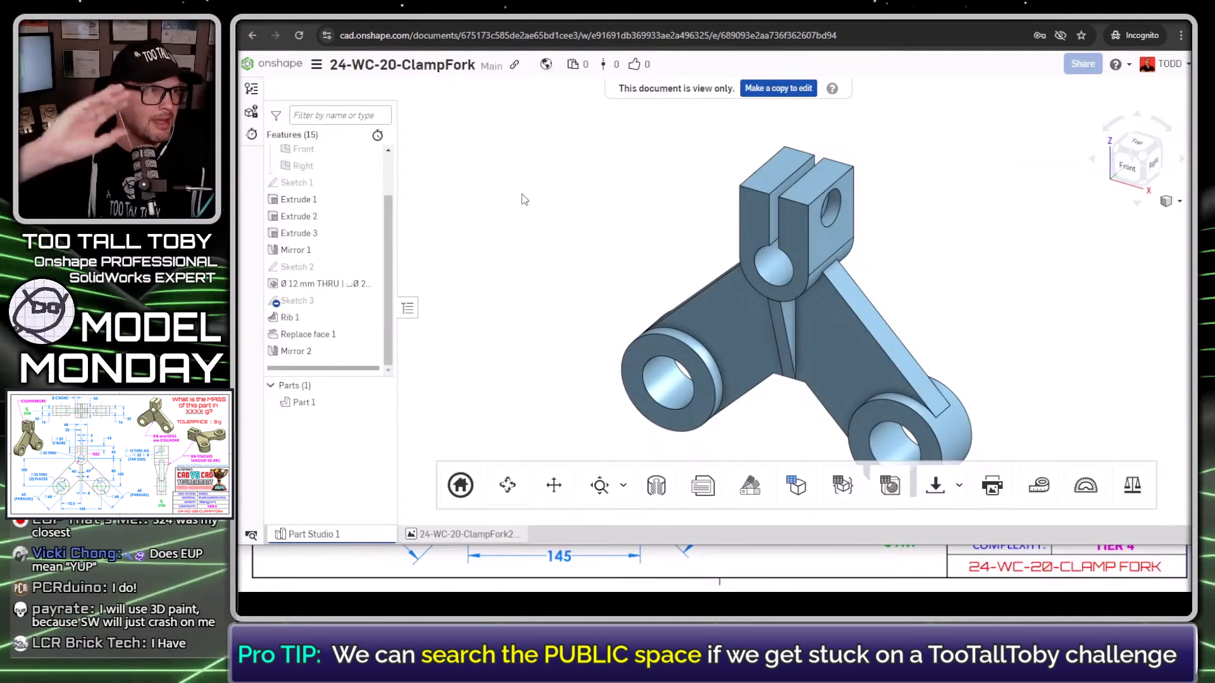
click(253, 36)
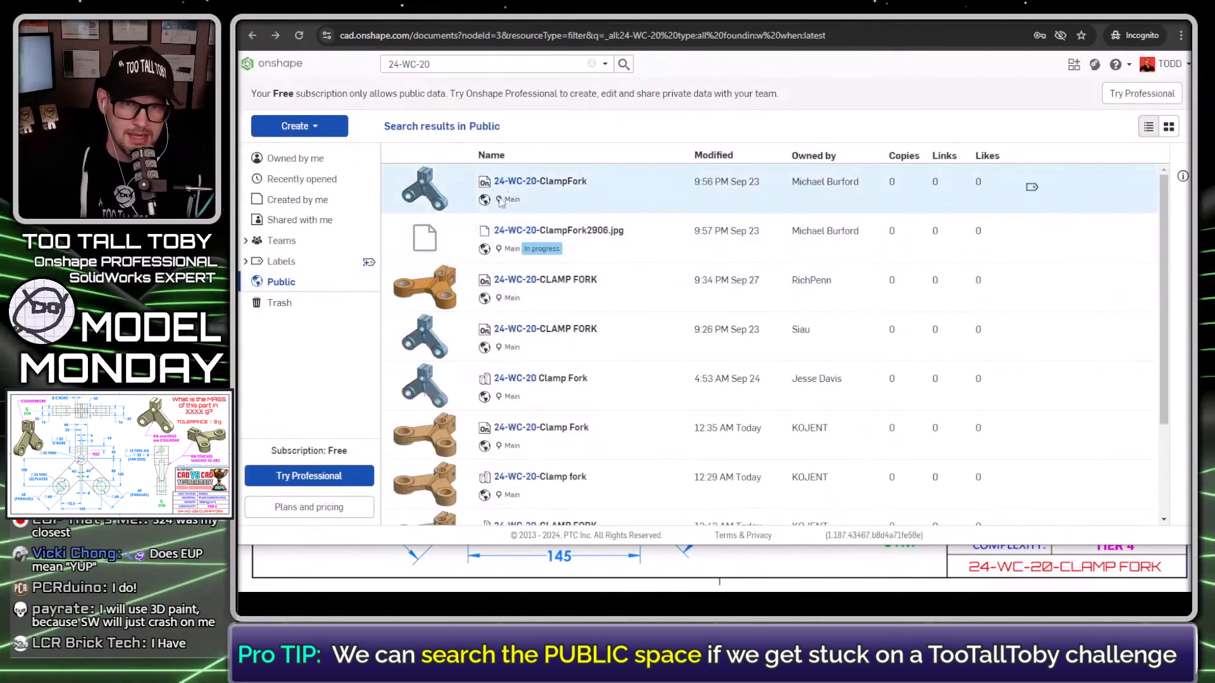
right_click(519, 192)
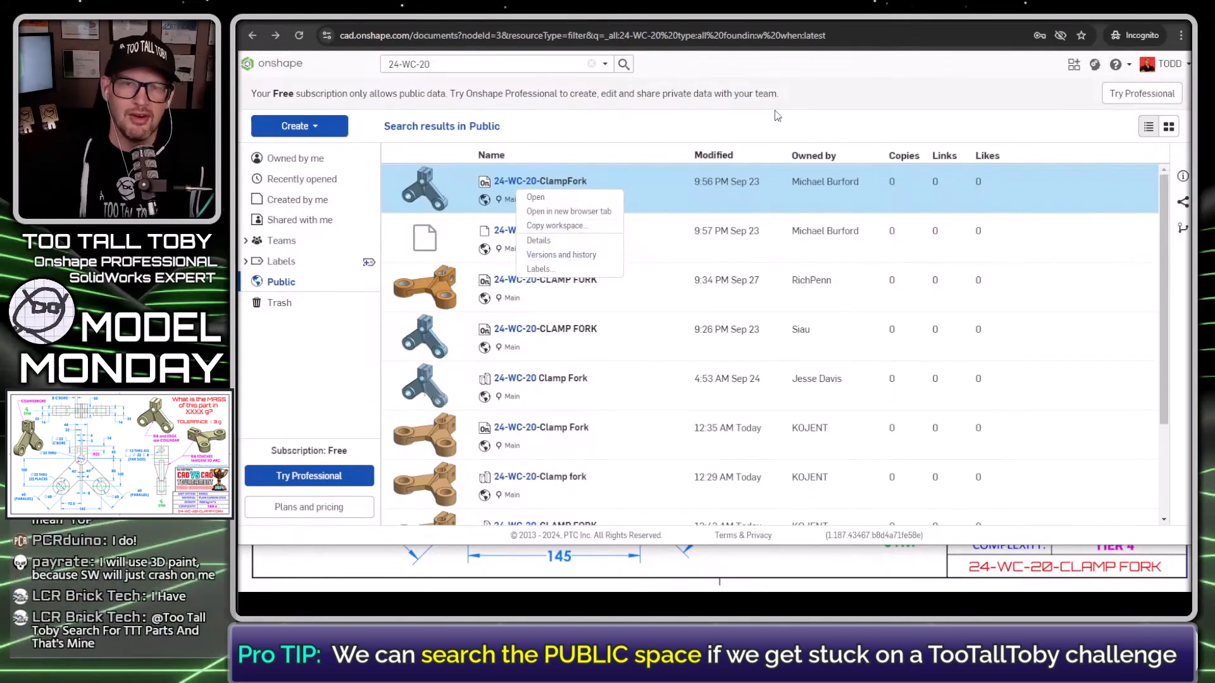
click(799, 126)
Create a new public document named "24-WC-20 - CLAMP FORK" among the owned documents and enlarge the browser window
click(301, 160)
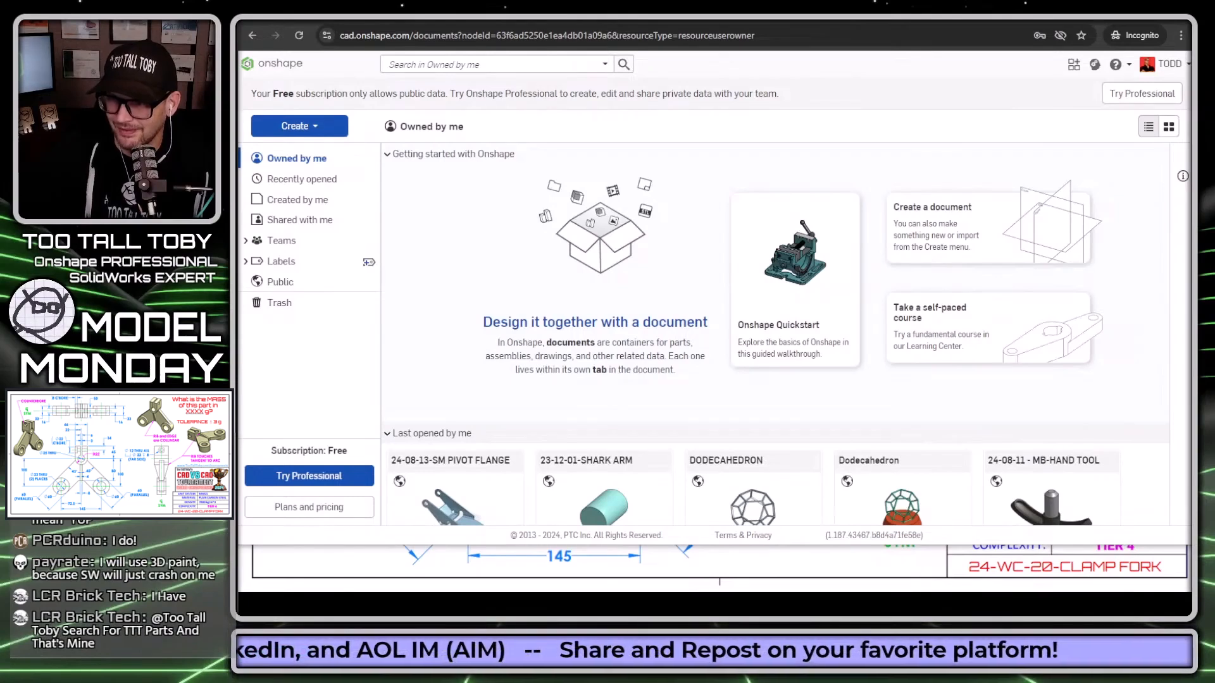
click(319, 132)
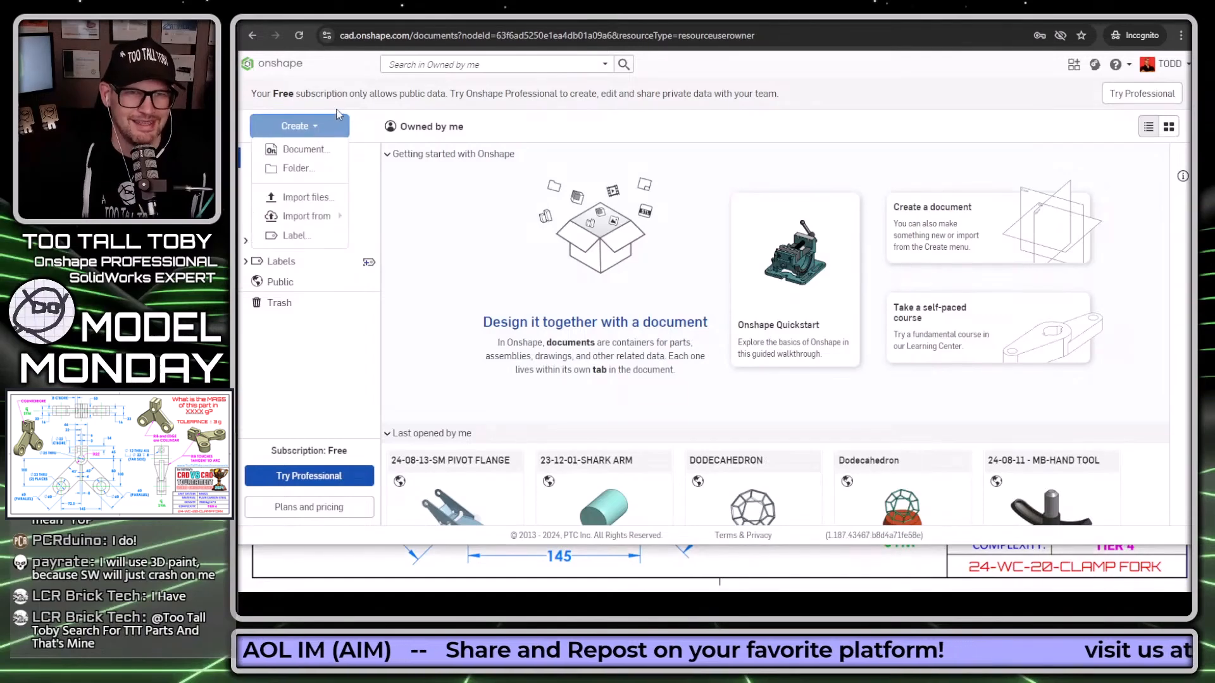
click(300, 149)
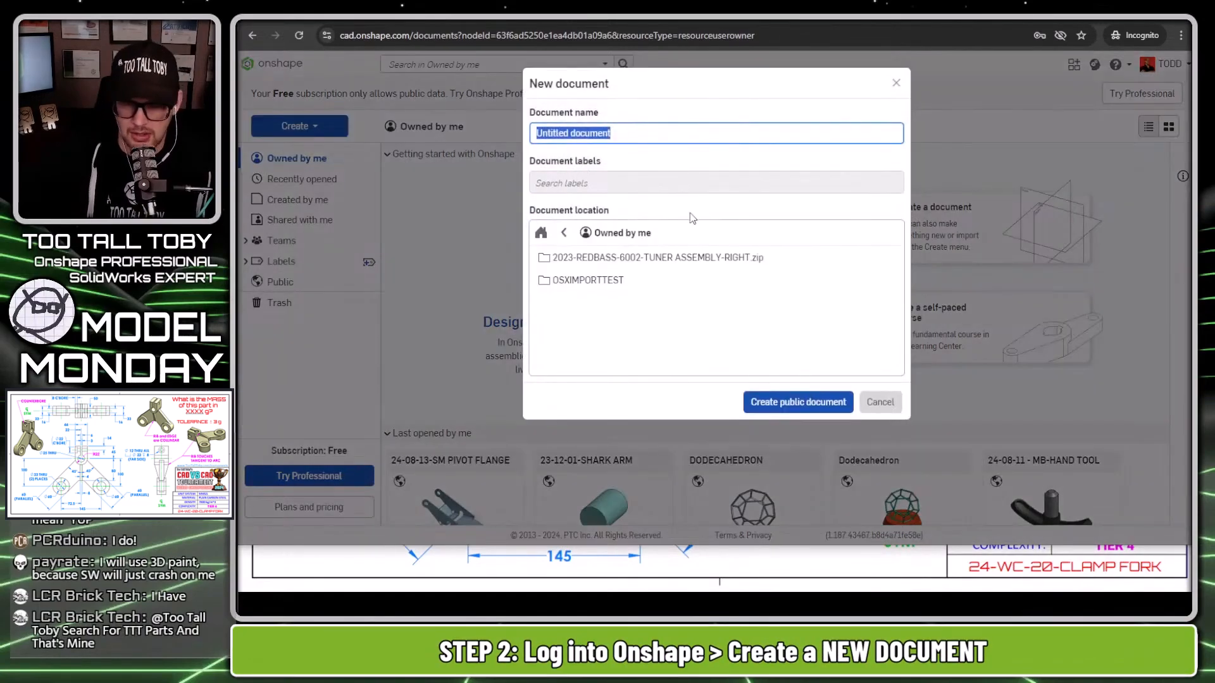
text(24-WC-20 - CLAMP FORK)
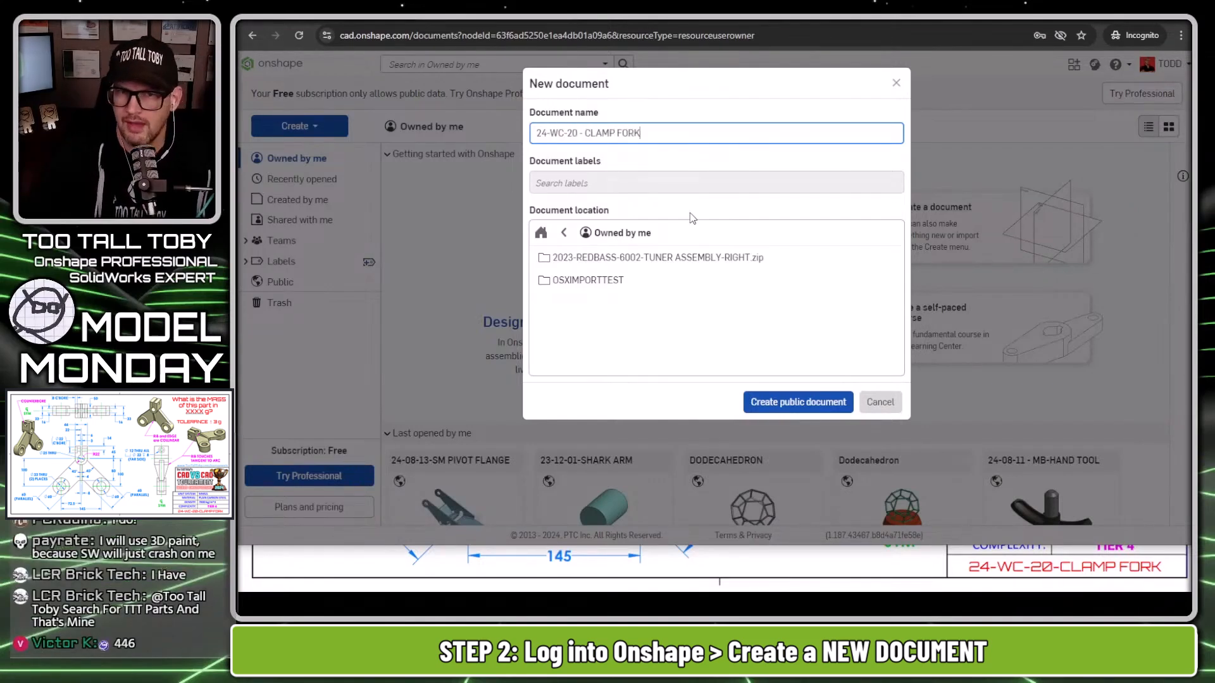
click(800, 401)
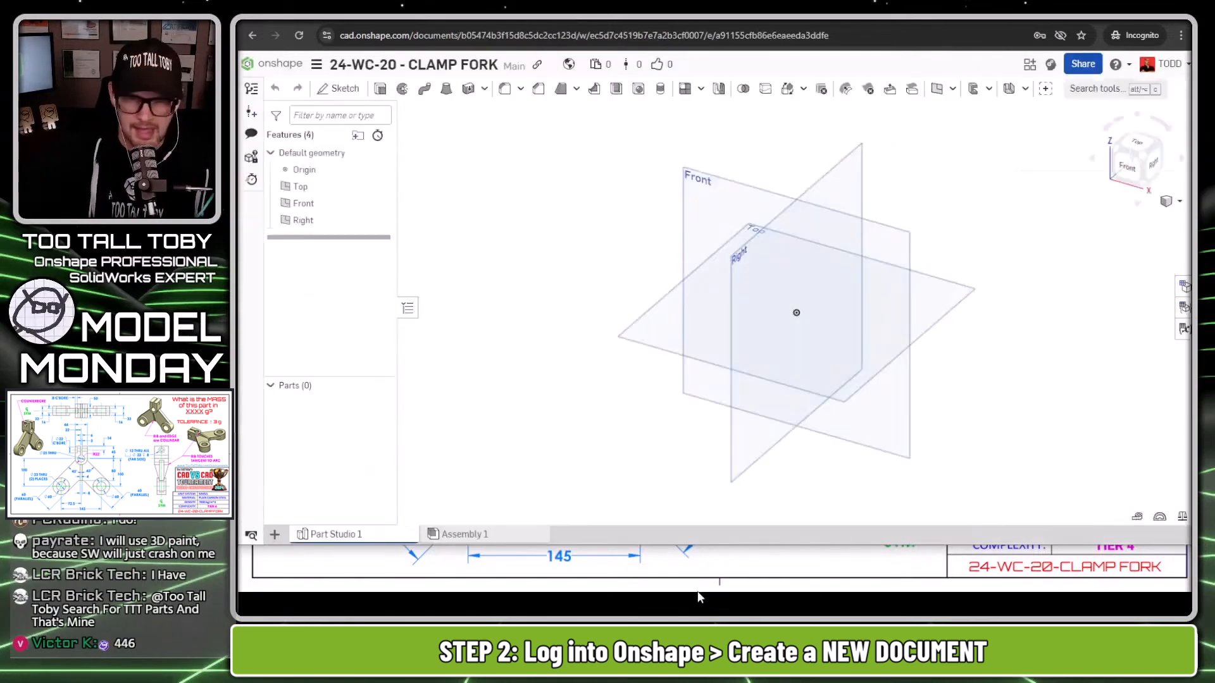
drag(653, 546, 635, 618)
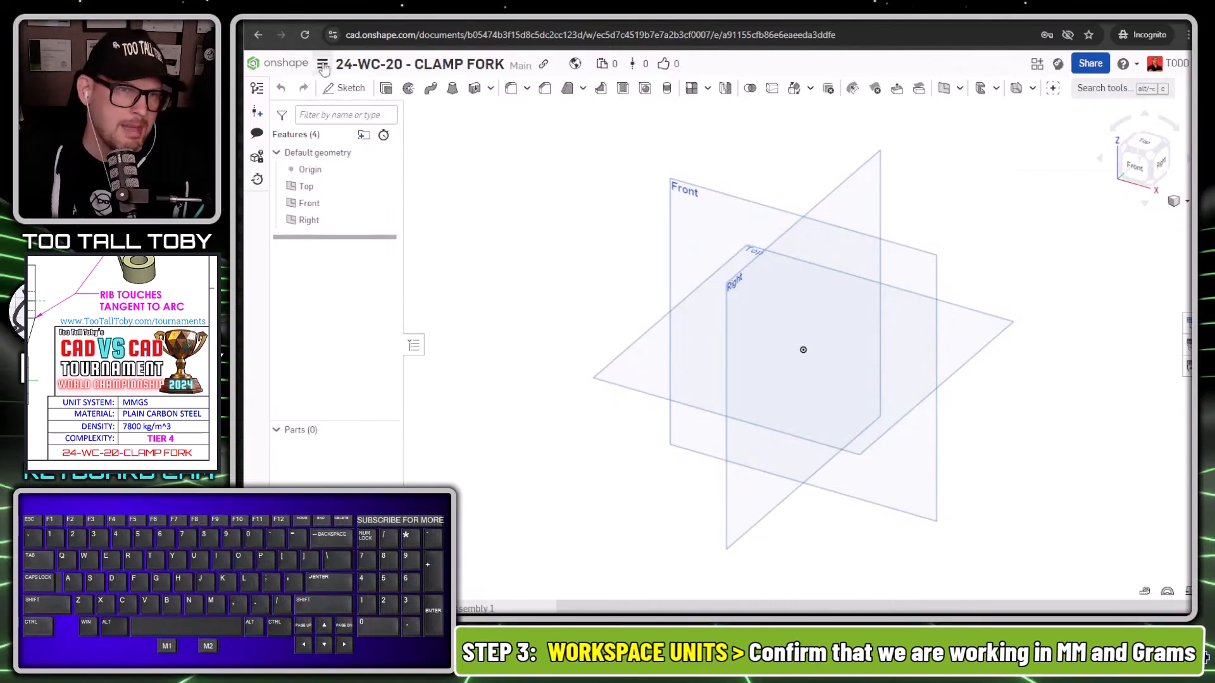
Check that the workspace units use millimeters for length and grams for mass
click(322, 63)
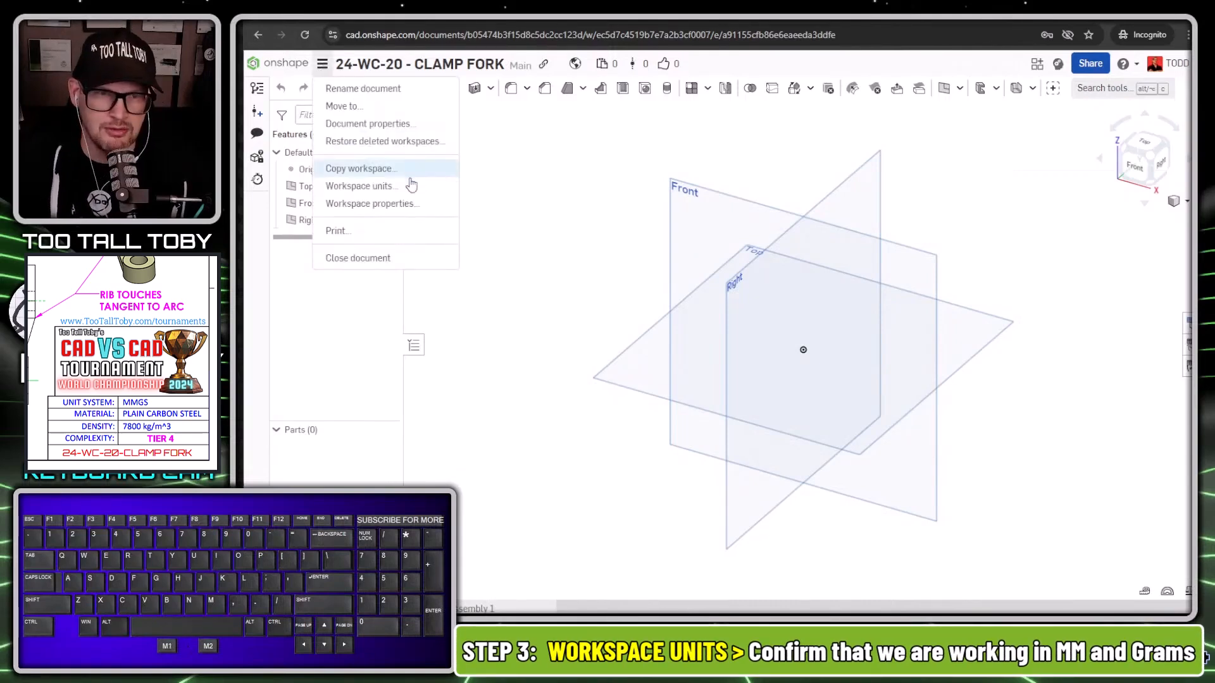
click(378, 187)
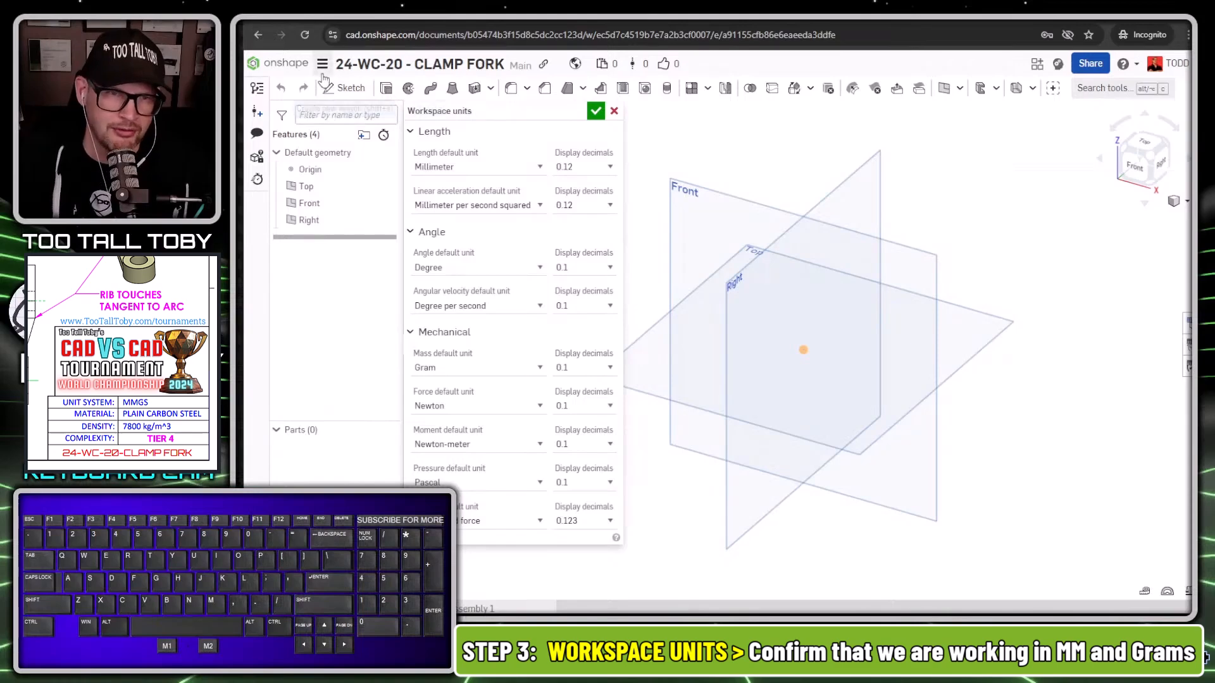
click(596, 111)
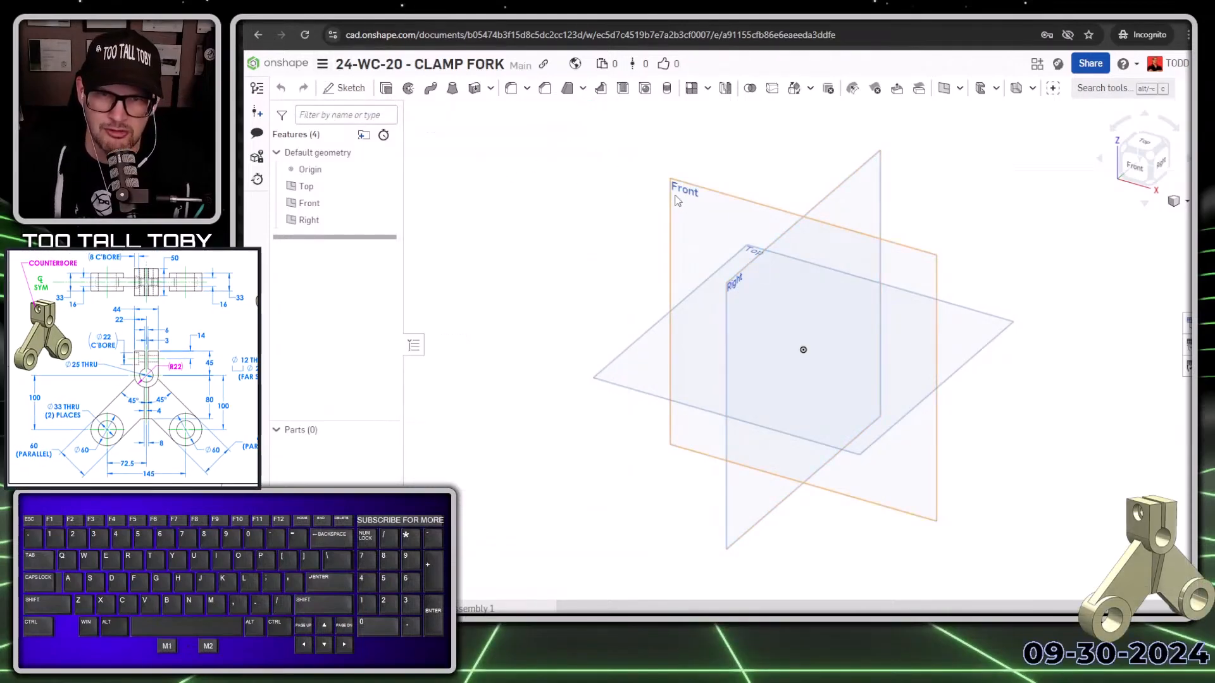
Start a sketch on the Front plane and draw a vertical line about 33 mm long to the left of the origin
click(672, 199)
key(s)
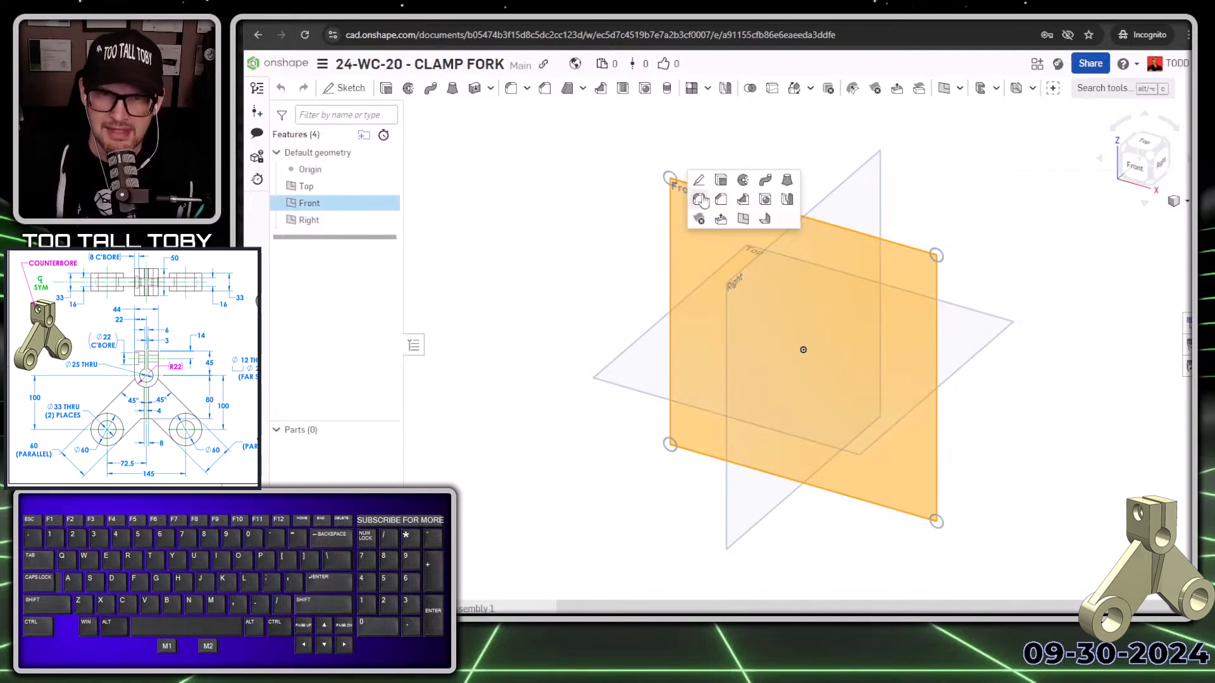
click(697, 186)
key(n)
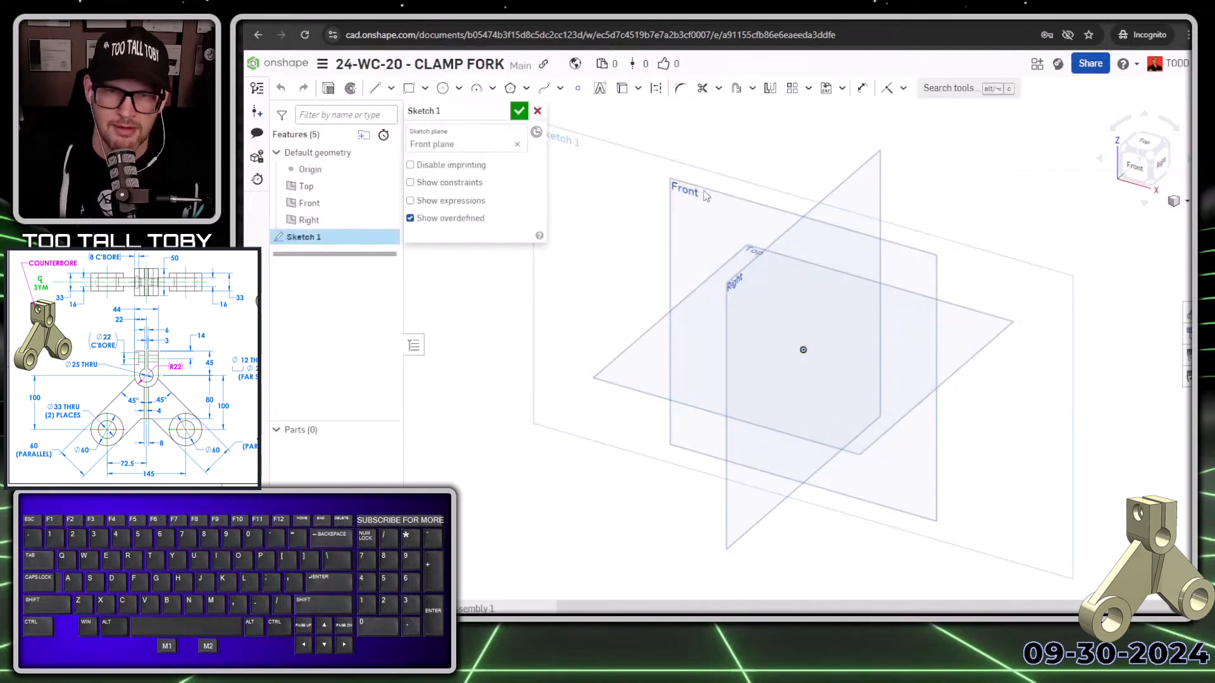
key(s)
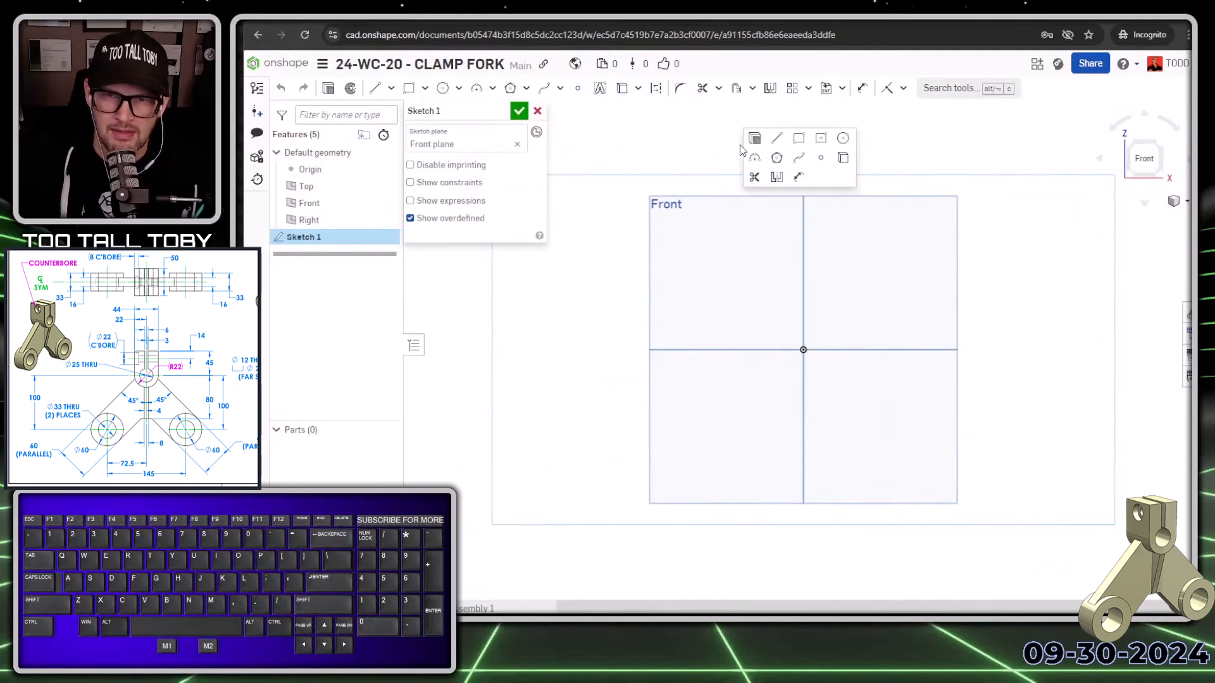
click(776, 140)
click(746, 257)
click(746, 324)
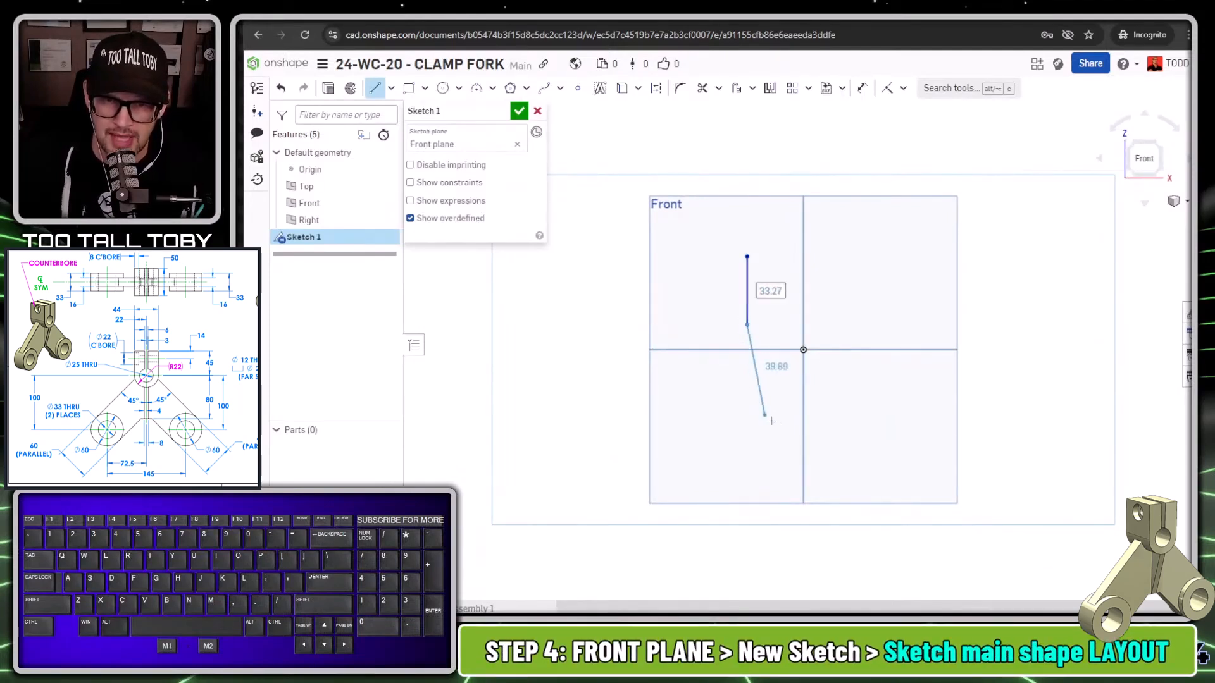
Add a tangent semicircular arc with a 22 mm radius from the lower end of the vertical line
key(t)
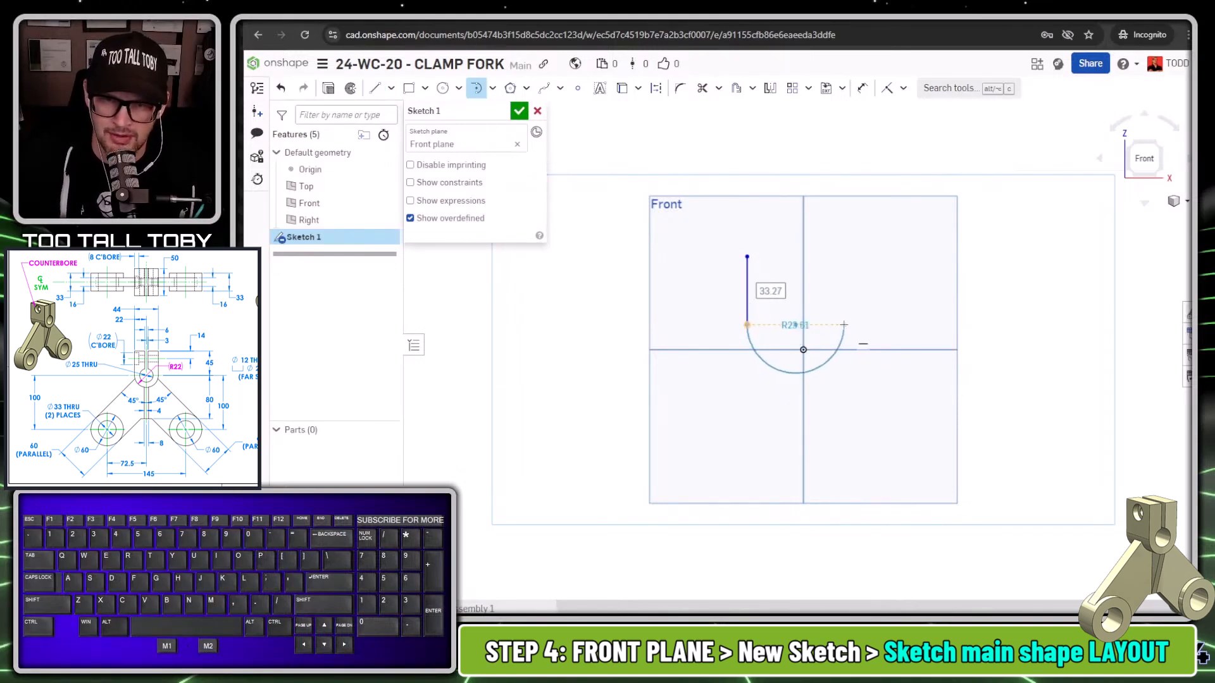
click(843, 325)
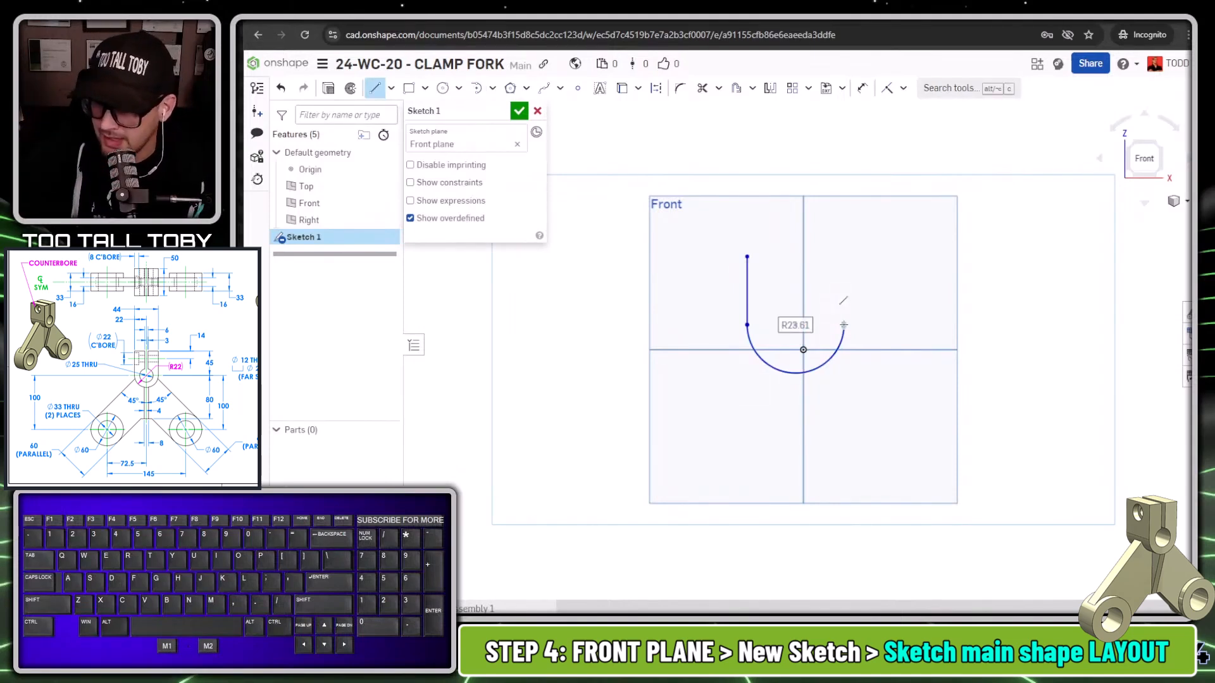
text(22)
key(Return)
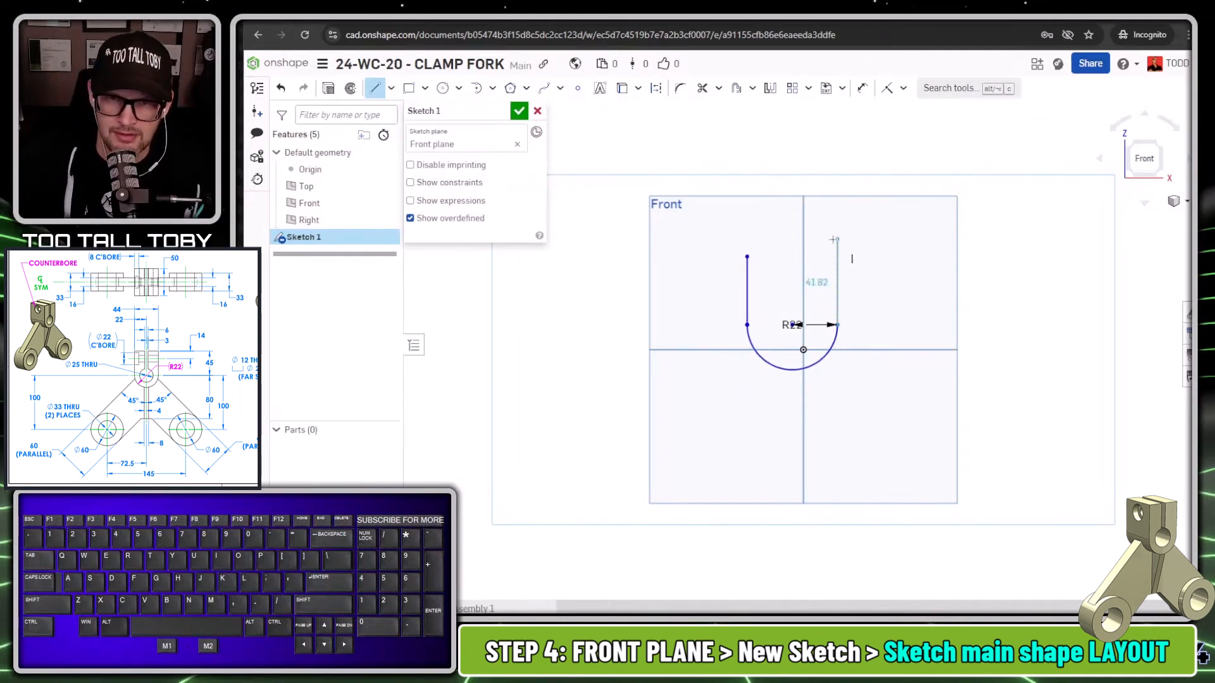
Draw a 45 mm vertical line up from the arc's free end and a 44 mm horizontal line leftward across the top
click(837, 234)
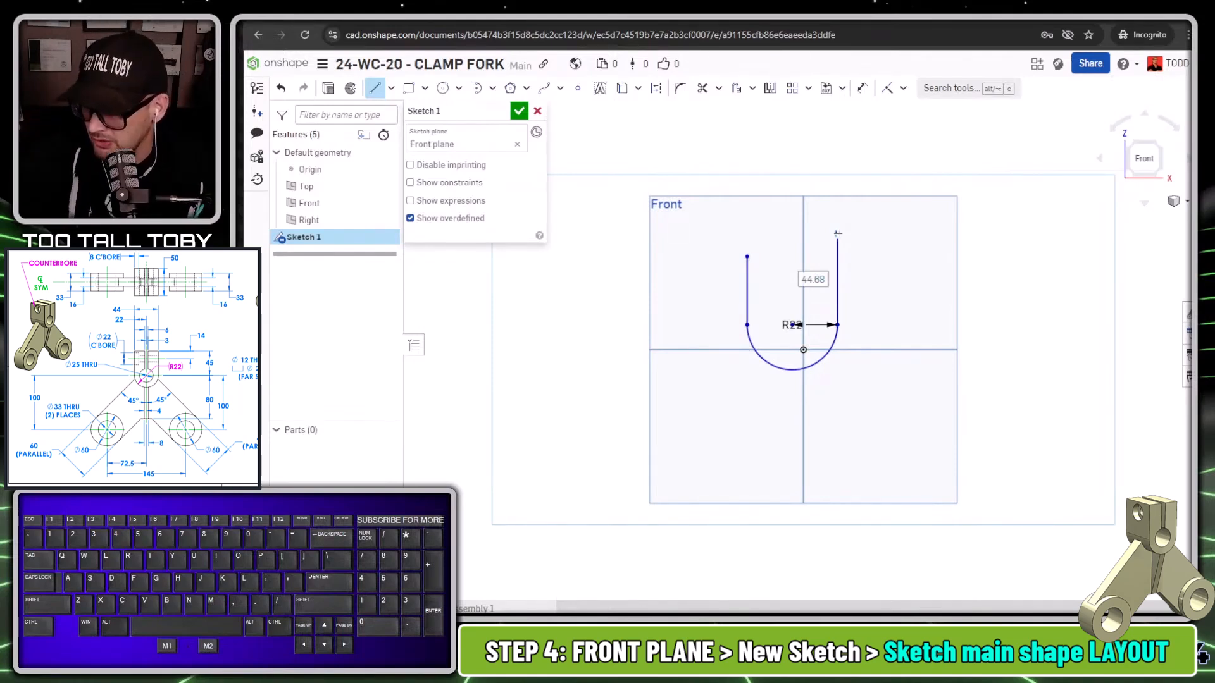
text(45)
key(Return)
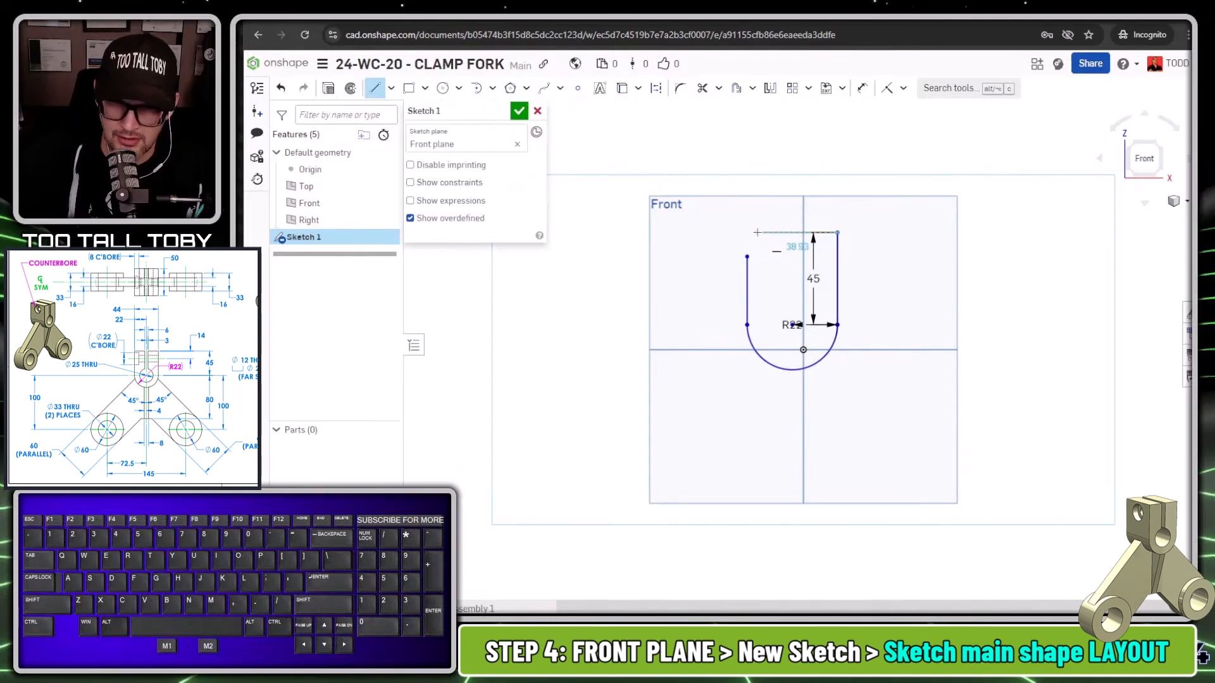
text(44)
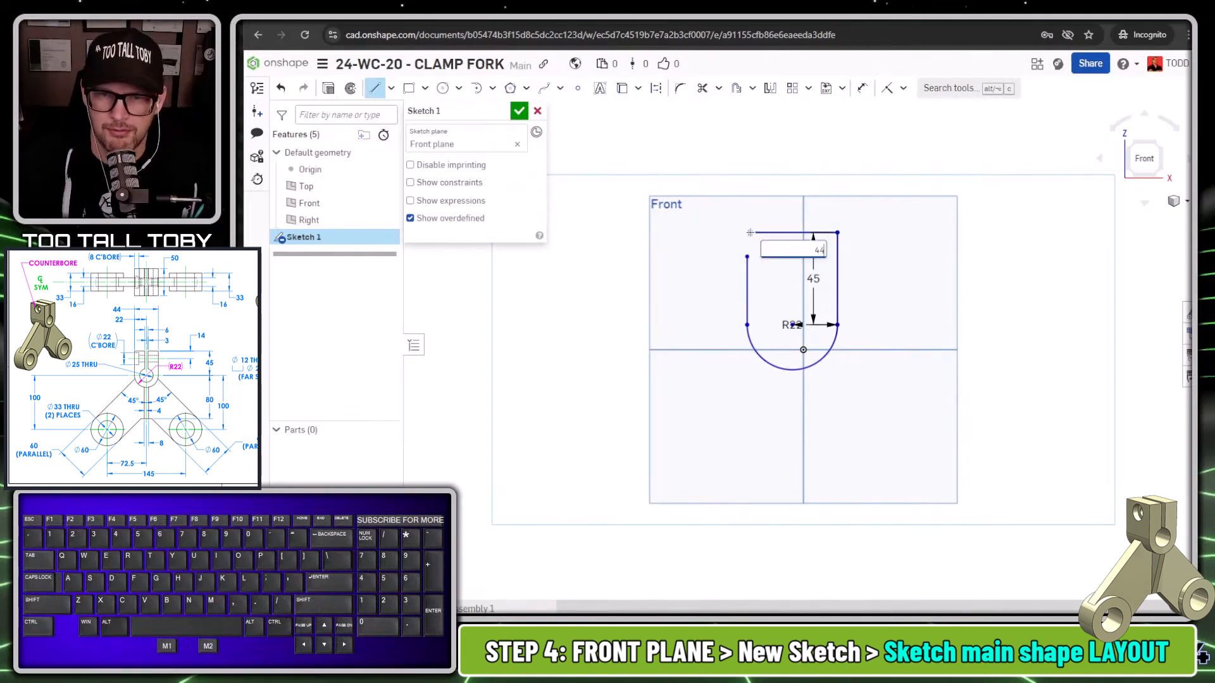
key(Return)
key(Escape)
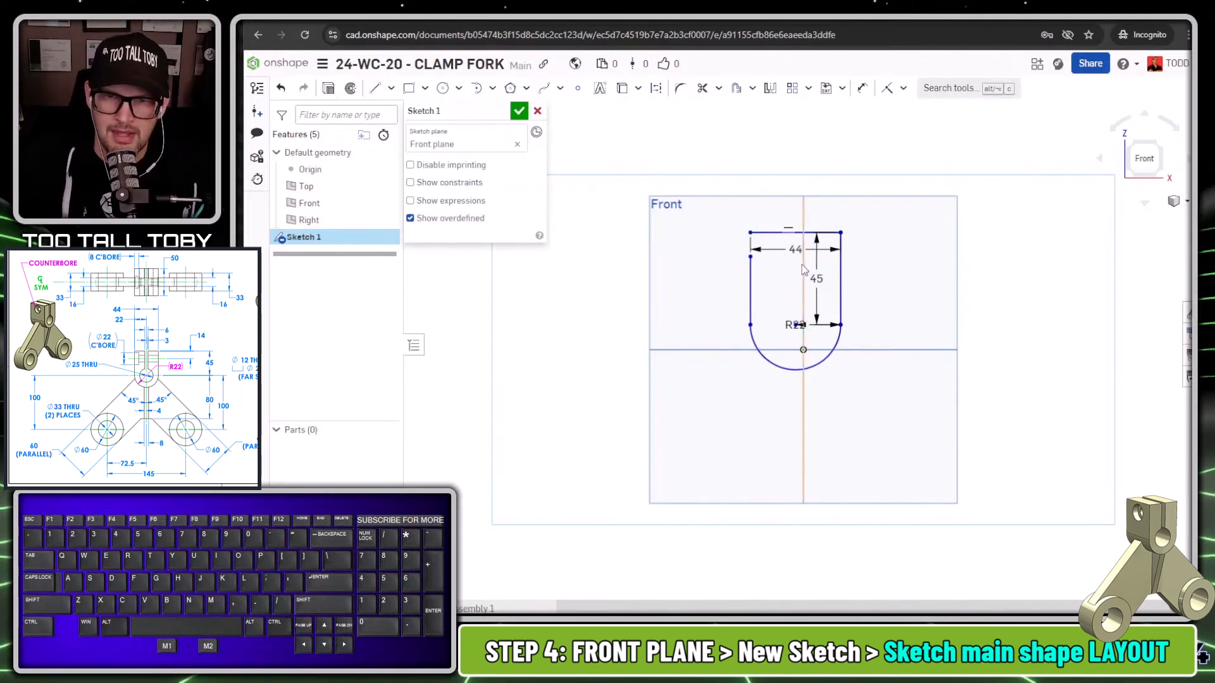
Change the profile's 44 mm width dimension to driven and place it above the profile
right_click(795, 250)
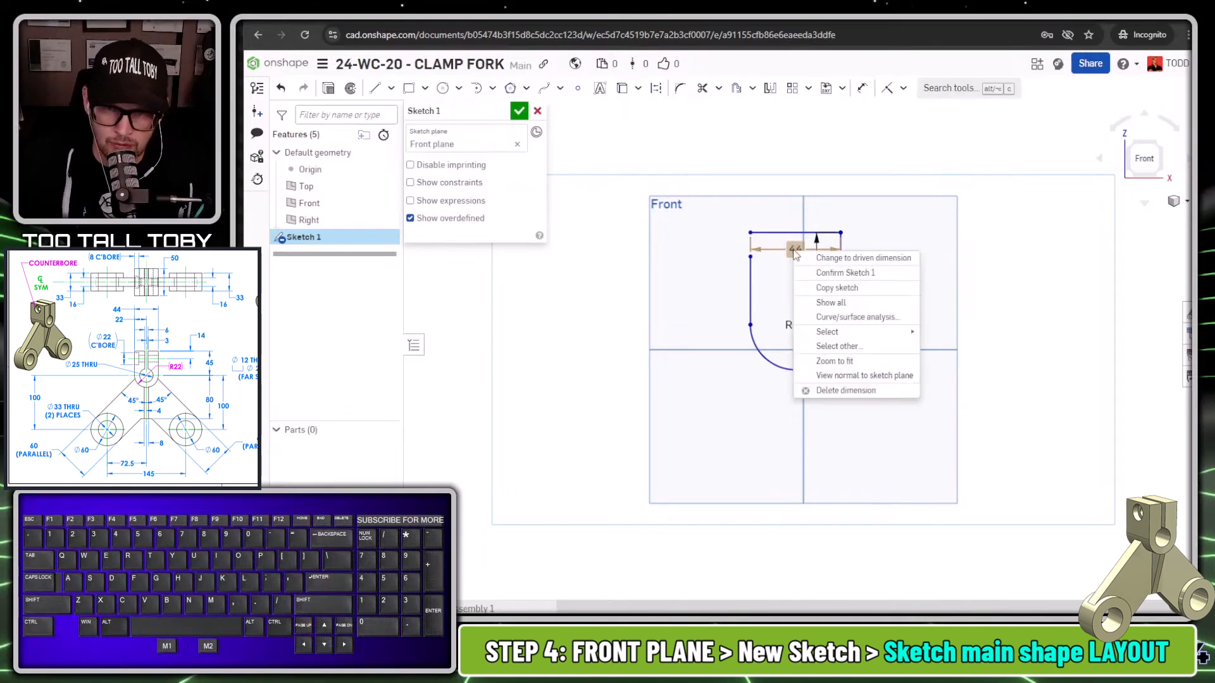
click(863, 258)
drag(796, 249, 797, 178)
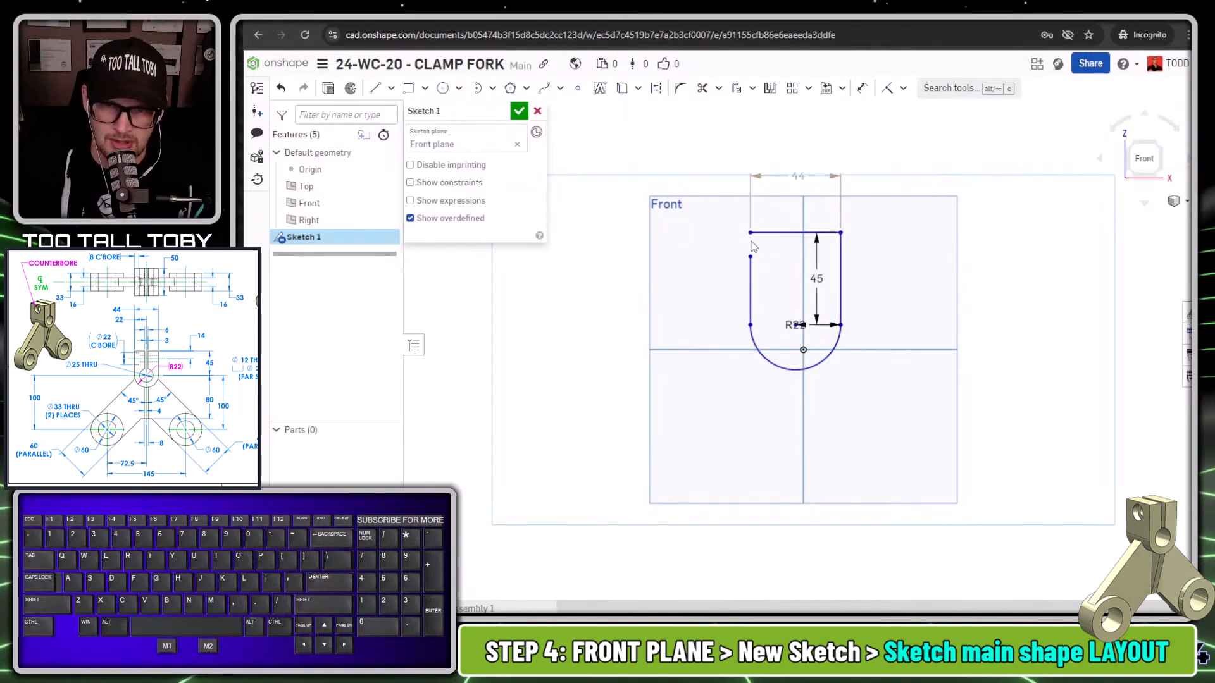
Close the profile at its upper-left corner and make the arc's centre coincident with the origin, with the radius dimension placed outside
drag(751, 234, 755, 260)
drag(795, 324, 892, 368)
click(795, 324)
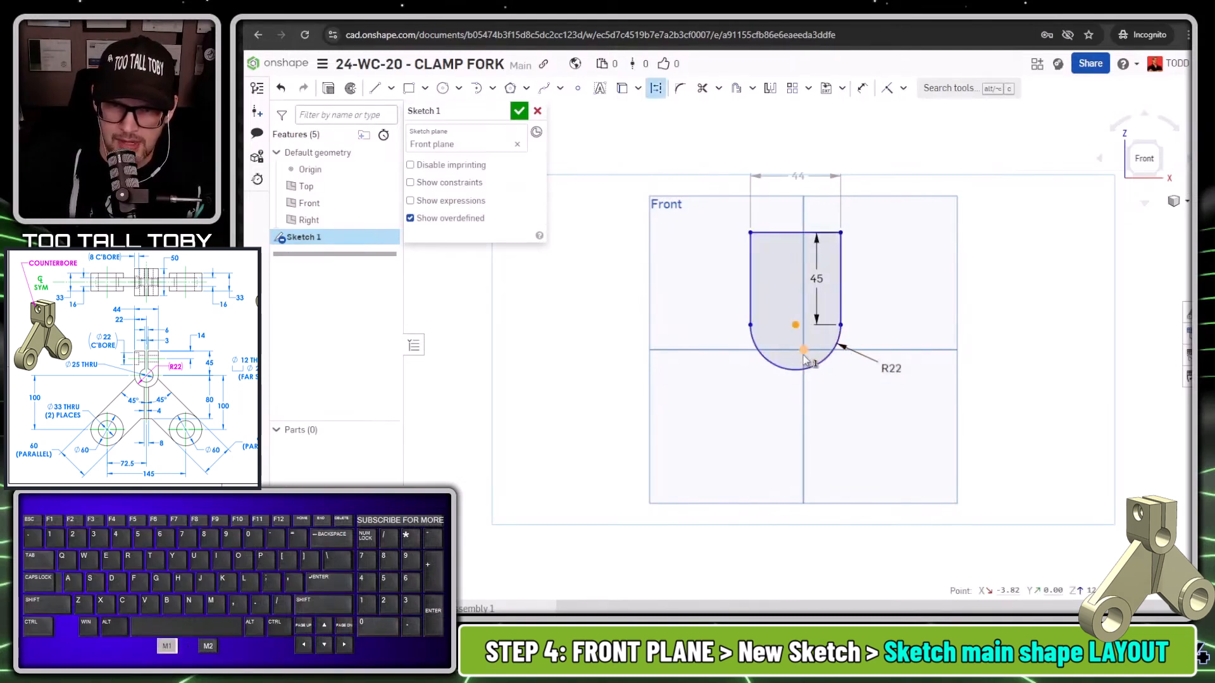
click(803, 351)
key(i)
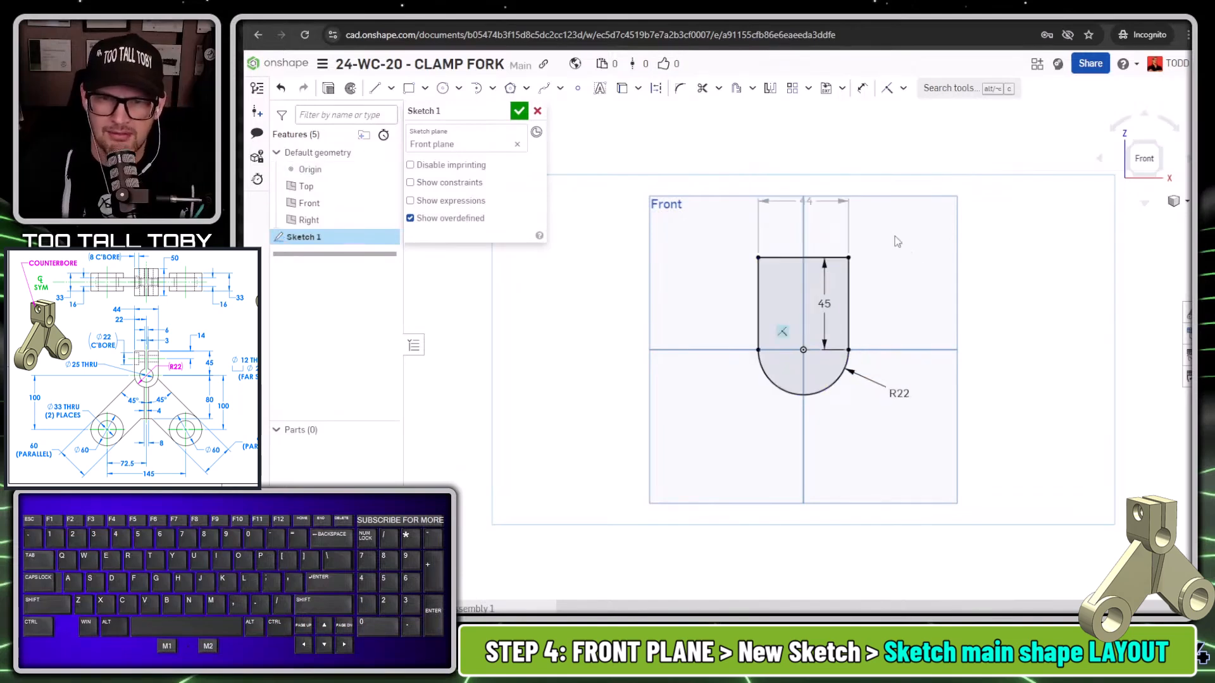
Sketch a 25 mm diameter circle centred on the origin
scroll(775, 347, up, 2)
key(s)
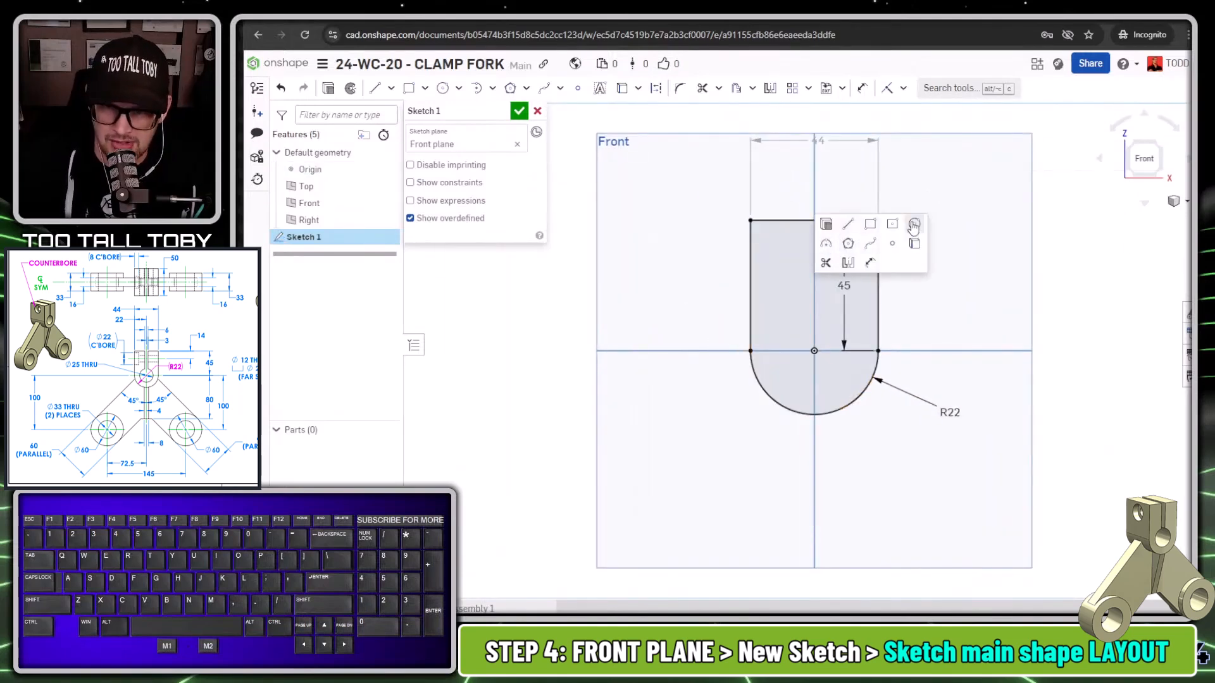
click(914, 225)
click(814, 351)
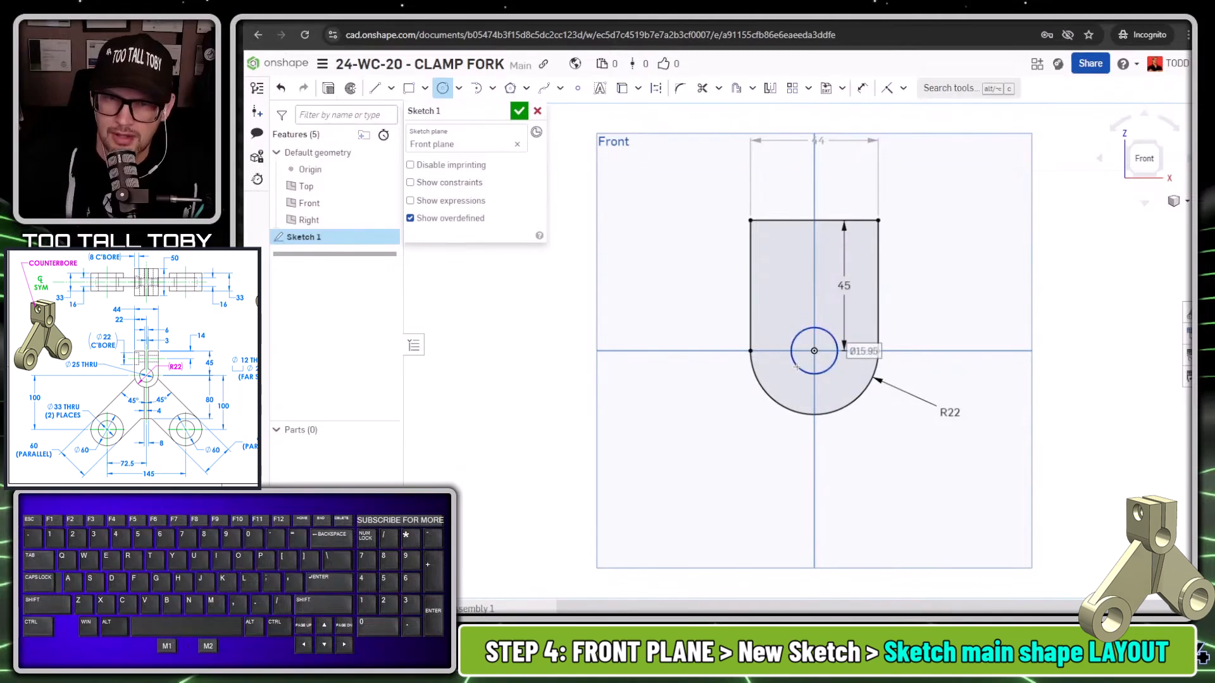
text(25)
key(Return)
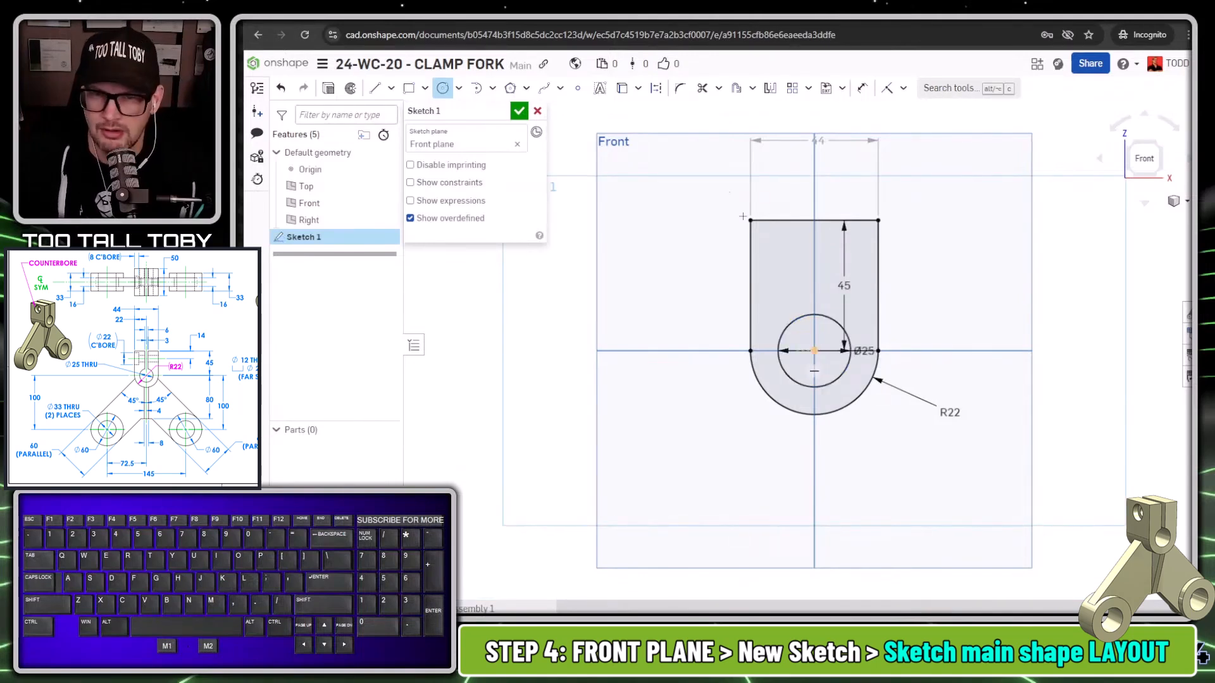
Sketch a 6 mm wide centre-point rectangle about 58 mm tall on the vertical centreline, from the origin's level to above the profile
key(s)
click(844, 141)
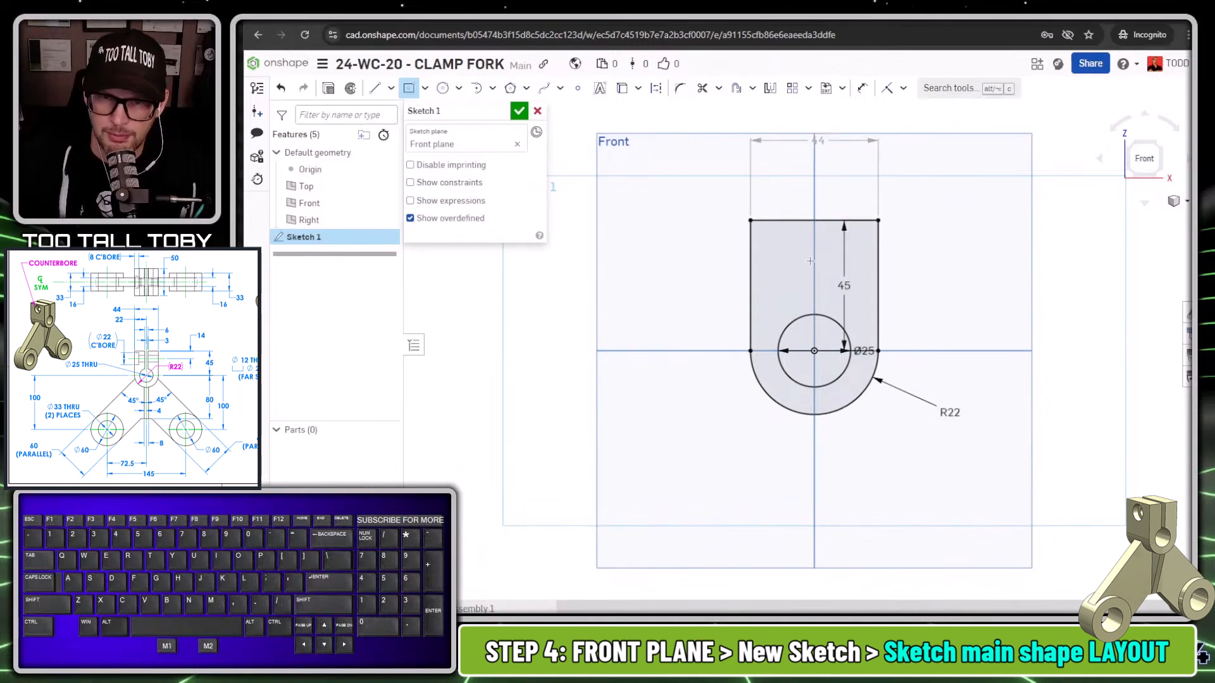
click(814, 266)
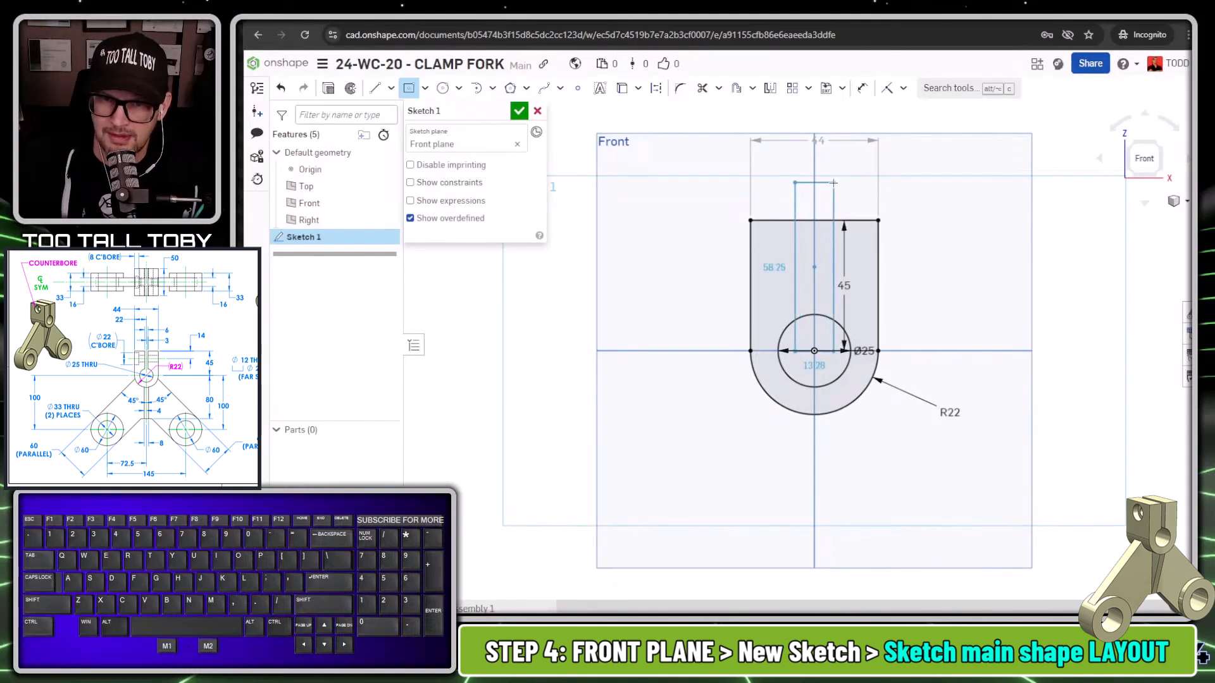
click(834, 183)
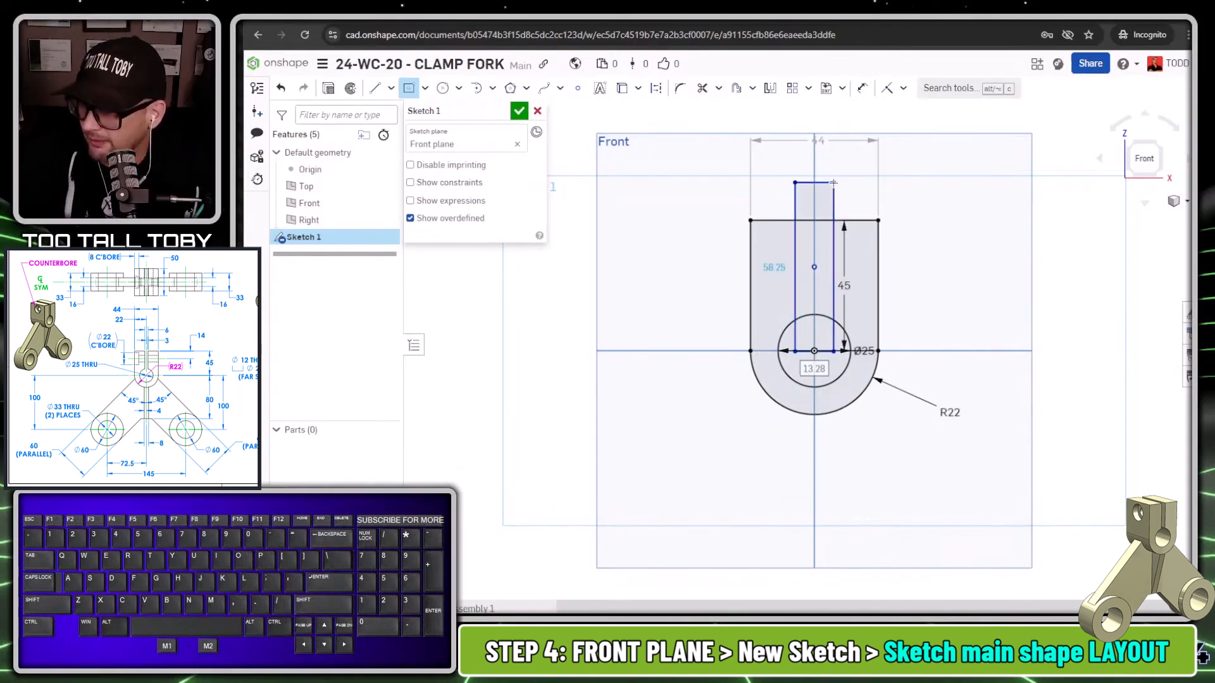
text(6)
key(Return)
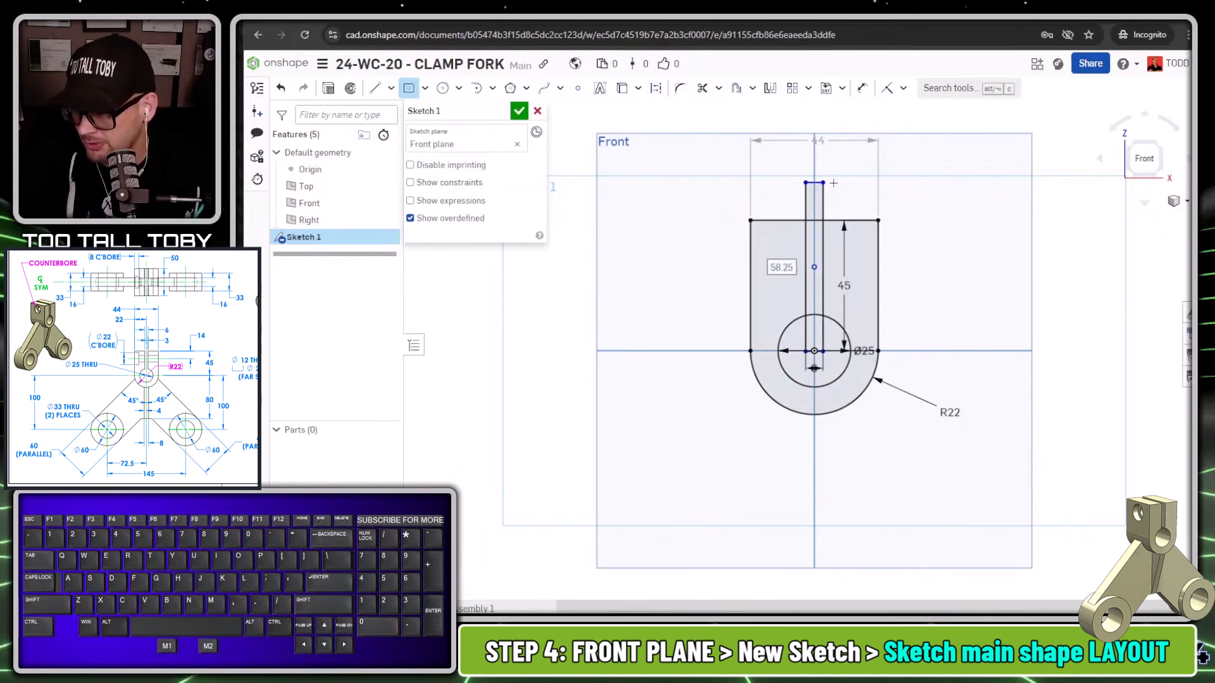
Set the narrow rectangle's height to 45 mm and make its lower edge coincident with the origin
text(45)
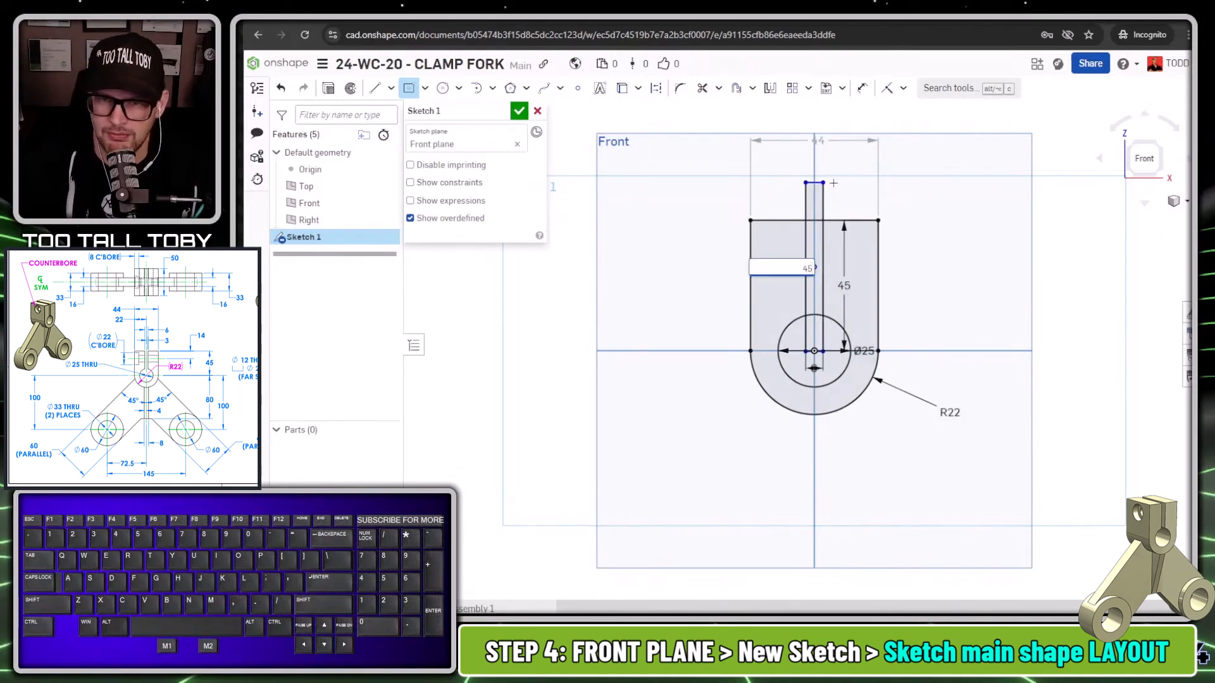
key(Return)
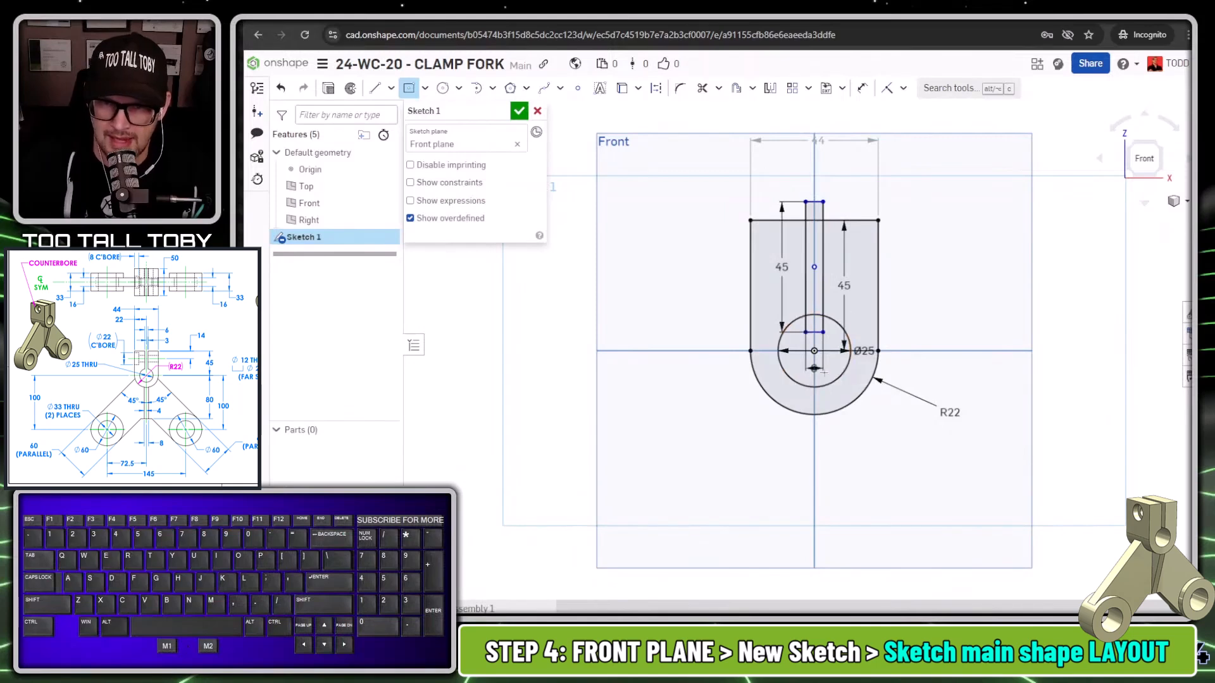
scroll(816, 342, up, 5)
key(Escape)
click(816, 310)
click(807, 373)
key(i)
scroll(924, 183, down, 5)
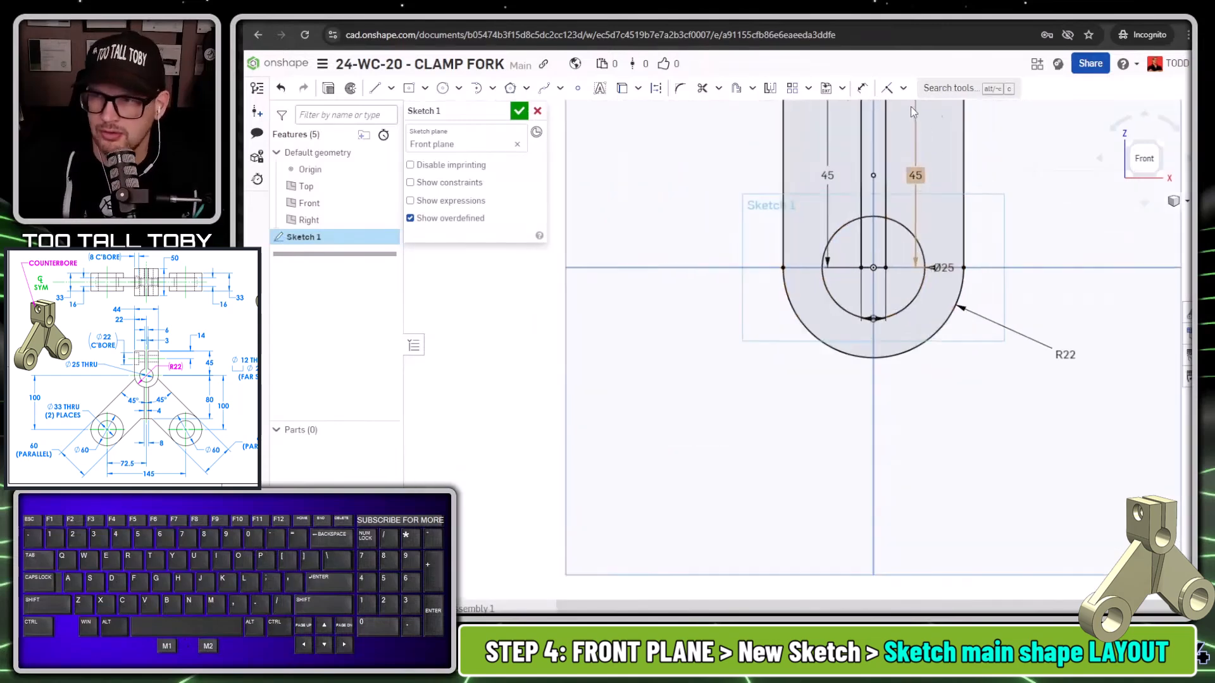
Examine the reference drawing in Snipping Tool, marking the clamp-hole area and the size and position dimensions of the two lower bosses
mouse_move(1189, 38)
mouse_down()
mouse_move(295, 19)
mouse_move(300, 6)
mouse_move(419, 14)
mouse_up()
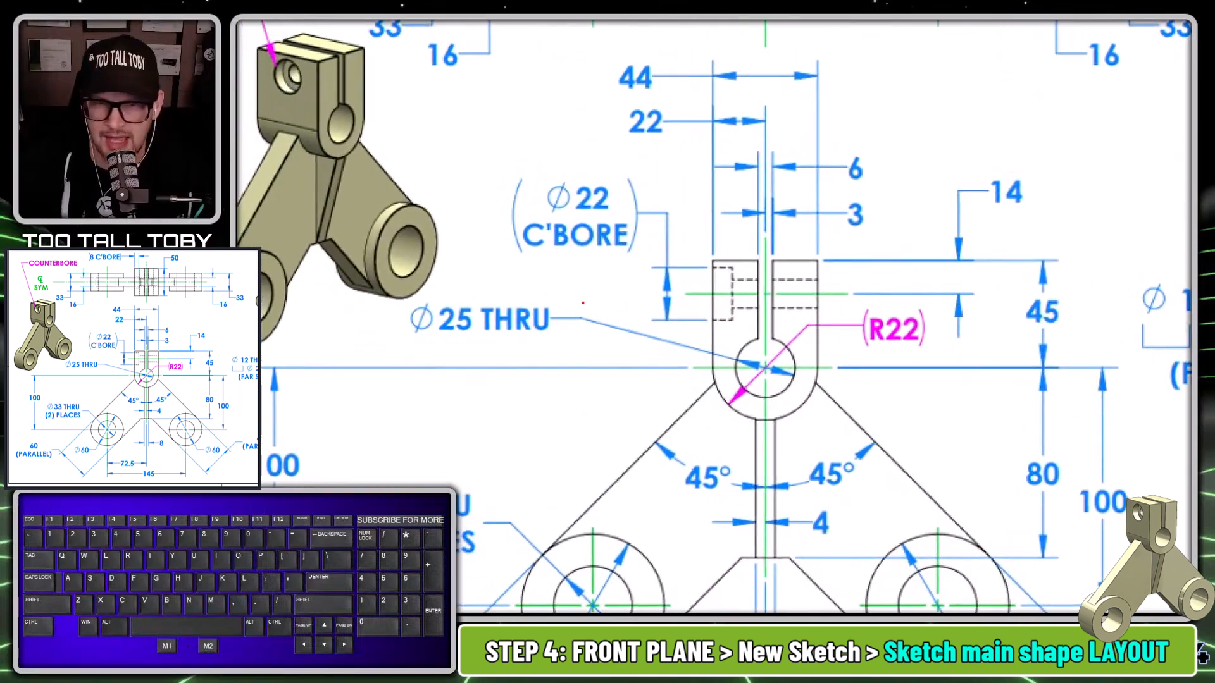
mouse_move(524, 270)
mouse_down()
mouse_move(658, 275)
mouse_move(698, 345)
mouse_move(652, 293)
mouse_up()
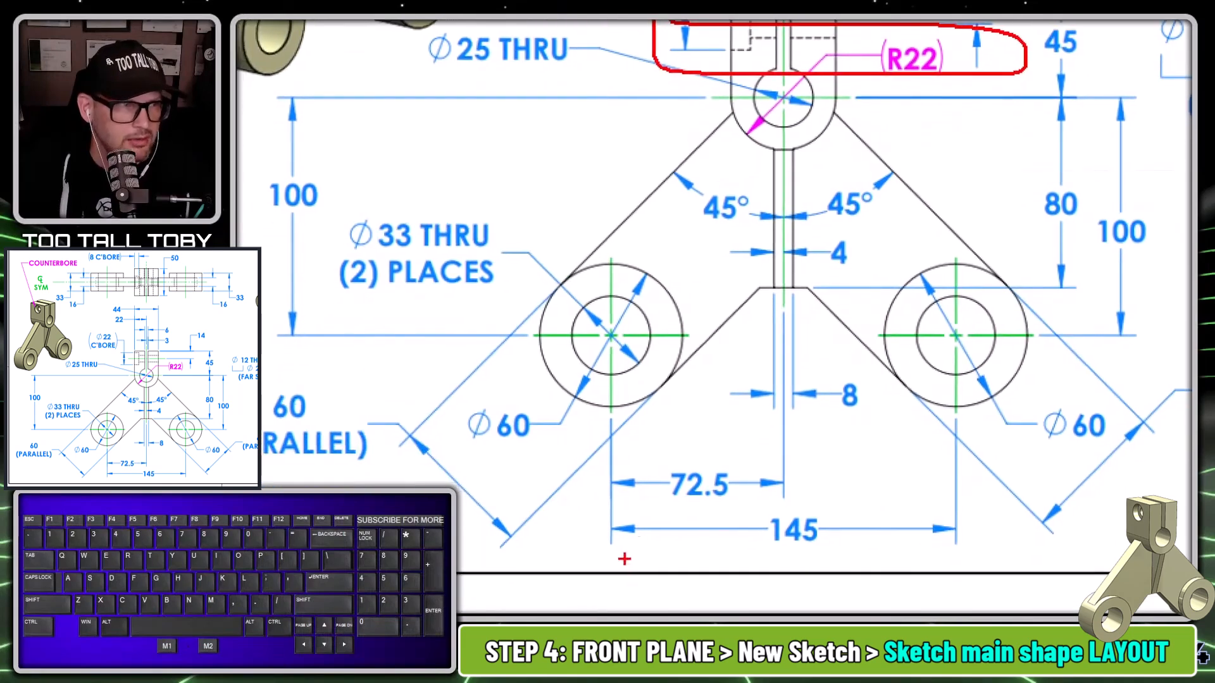
drag(259, 243, 382, 243)
drag(1101, 248, 1148, 249)
drag(373, 258, 491, 258)
drag(485, 433, 541, 443)
drag(1067, 454, 1113, 457)
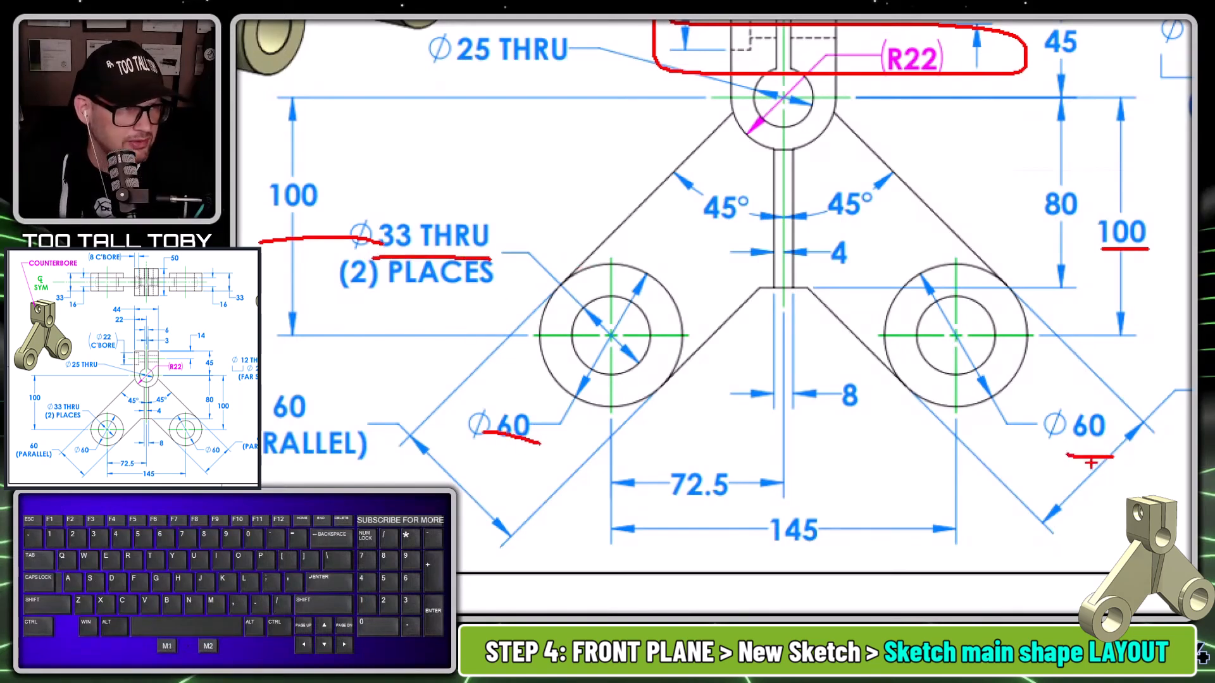
drag(660, 512, 768, 509)
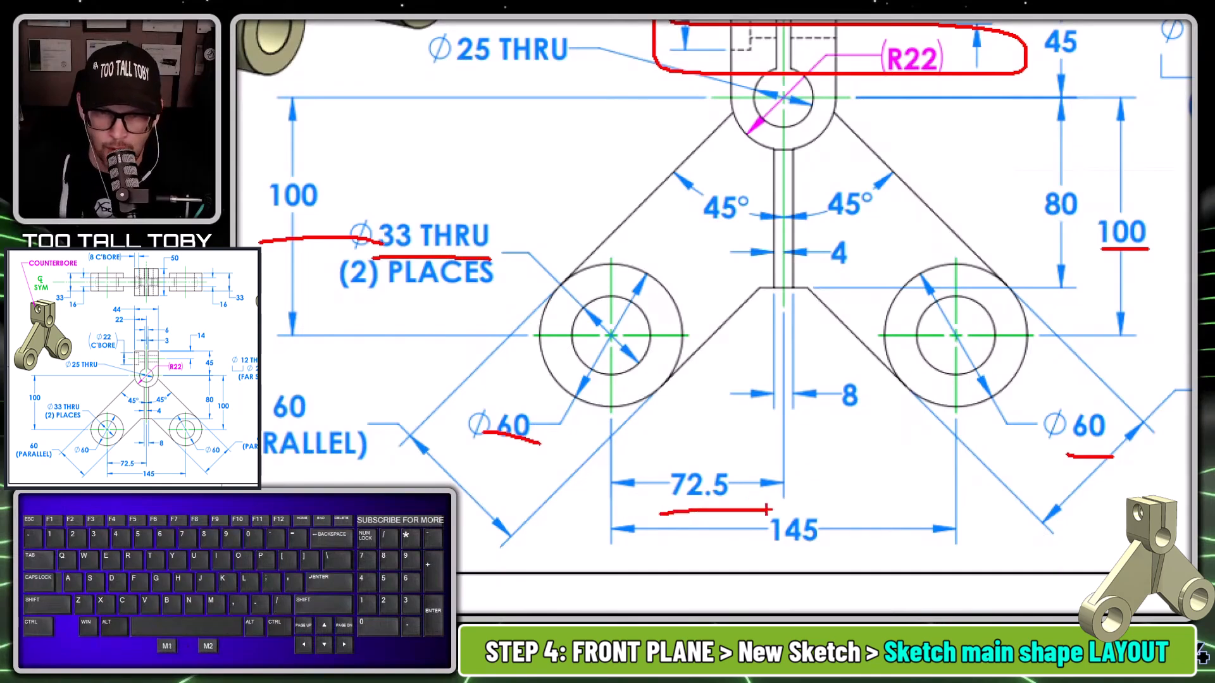
drag(777, 557, 848, 554)
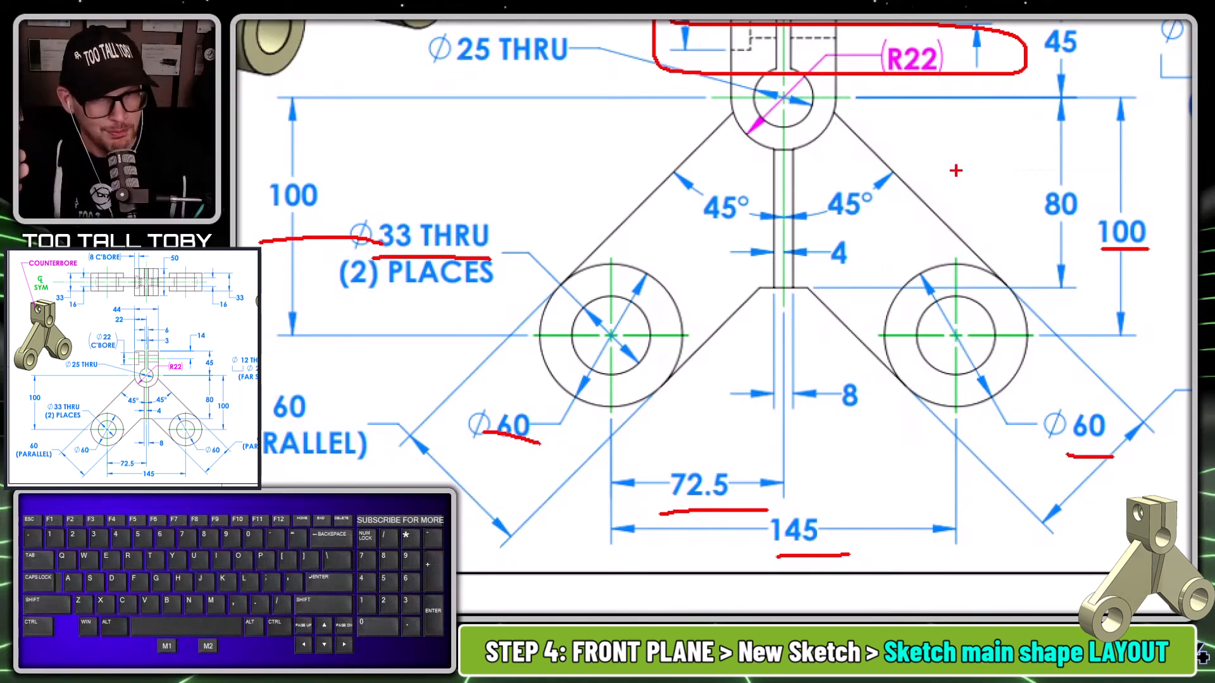
key(Escape)
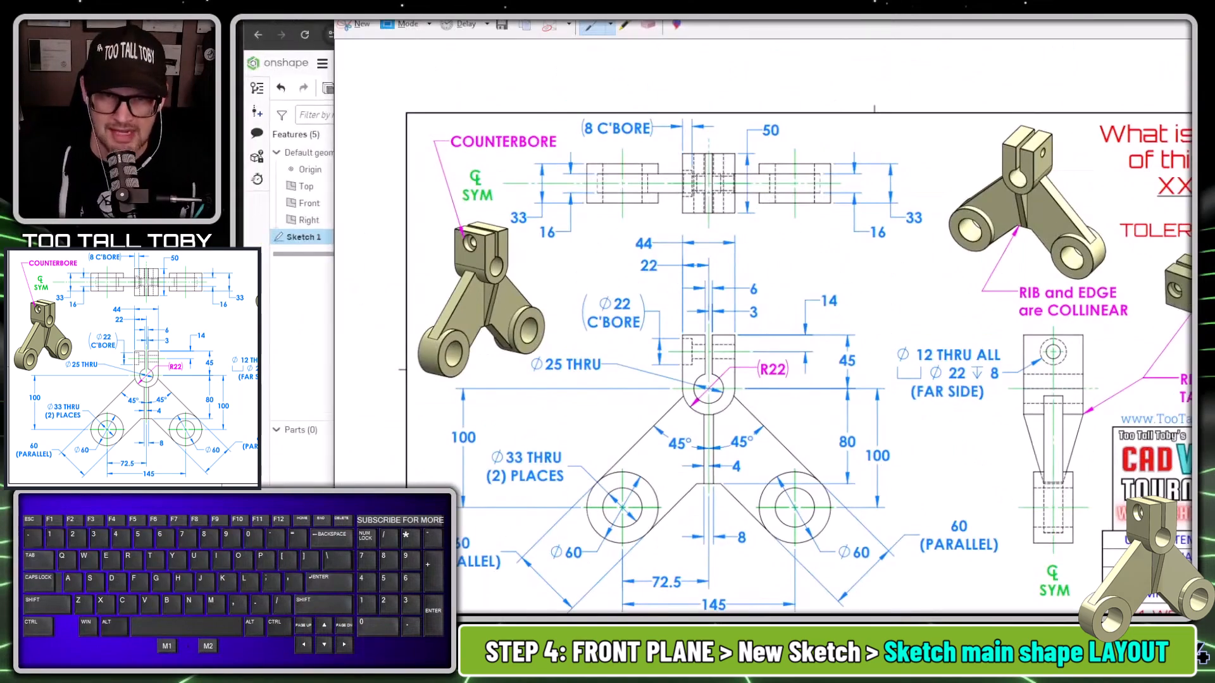
click(1164, 9)
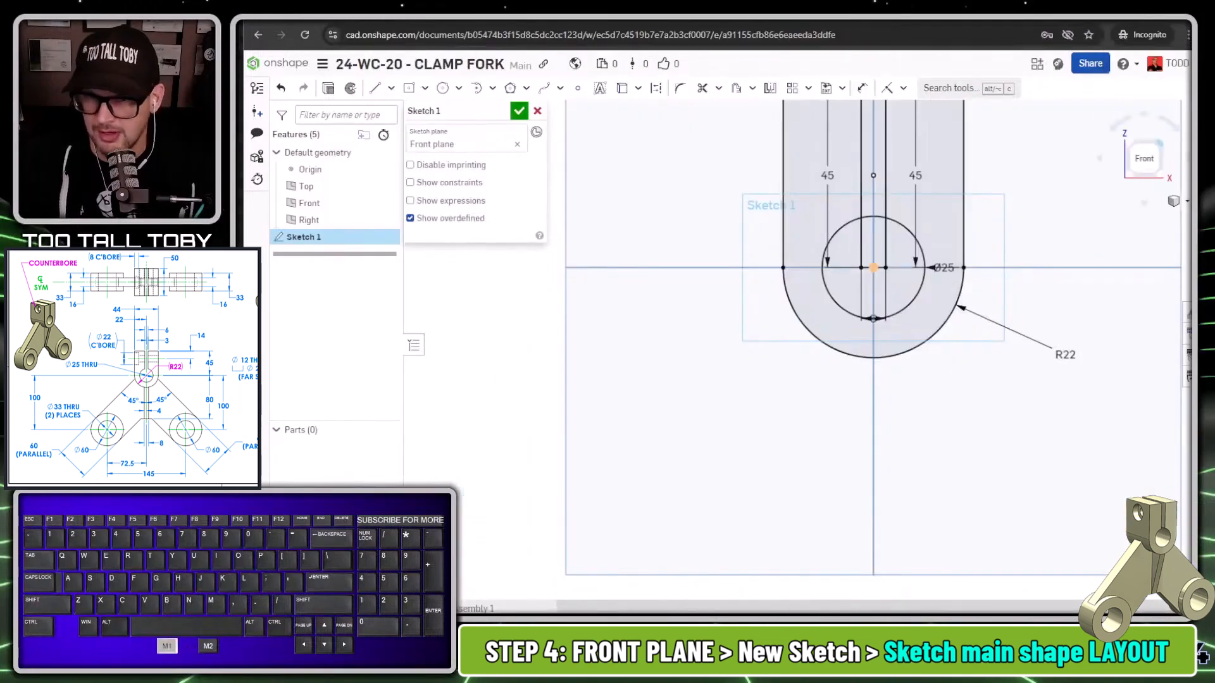
Sketch a horizontal construction line across the upper part of the profile, from its right edge to its left edge
scroll(854, 299, down, 2)
ctrl+middle_drag(970, 211, 921, 263)
scroll(840, 241, up, 2)
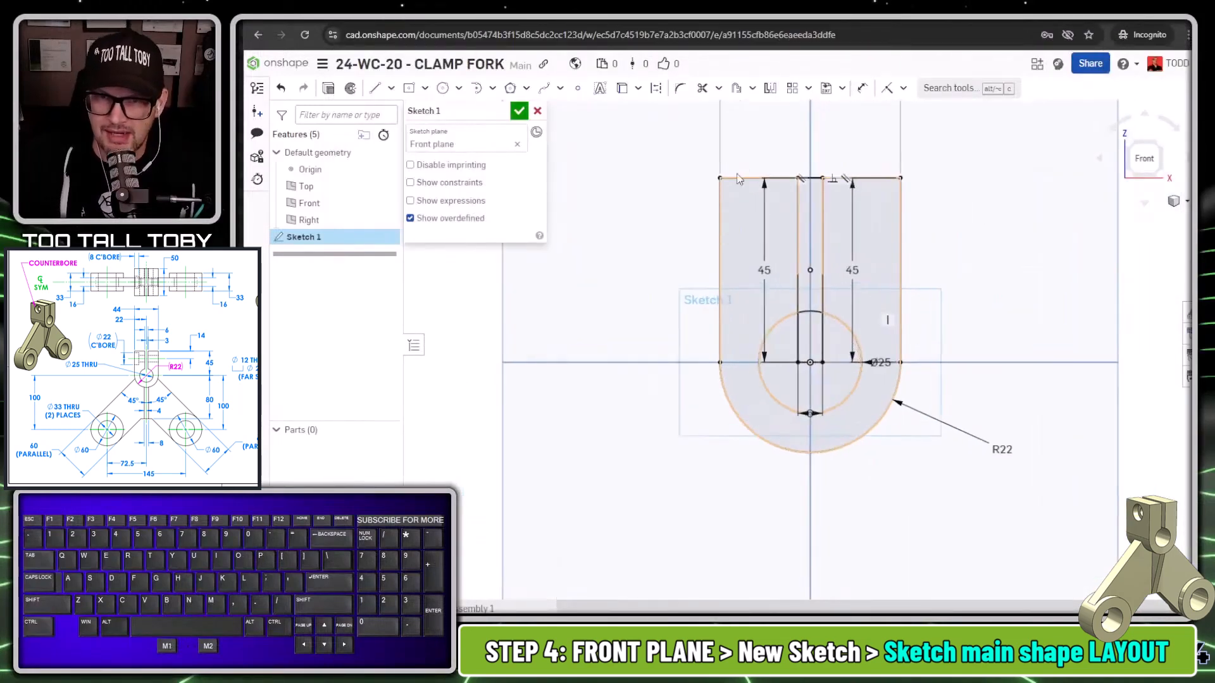
key(s)
click(872, 228)
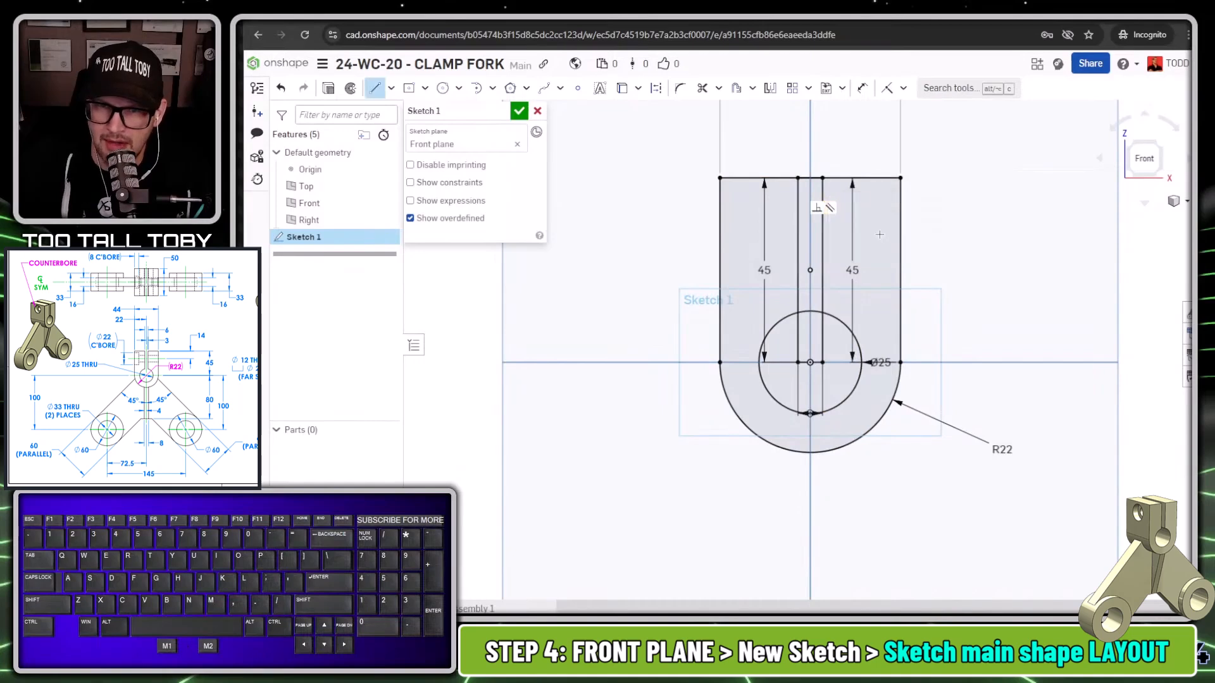
click(901, 235)
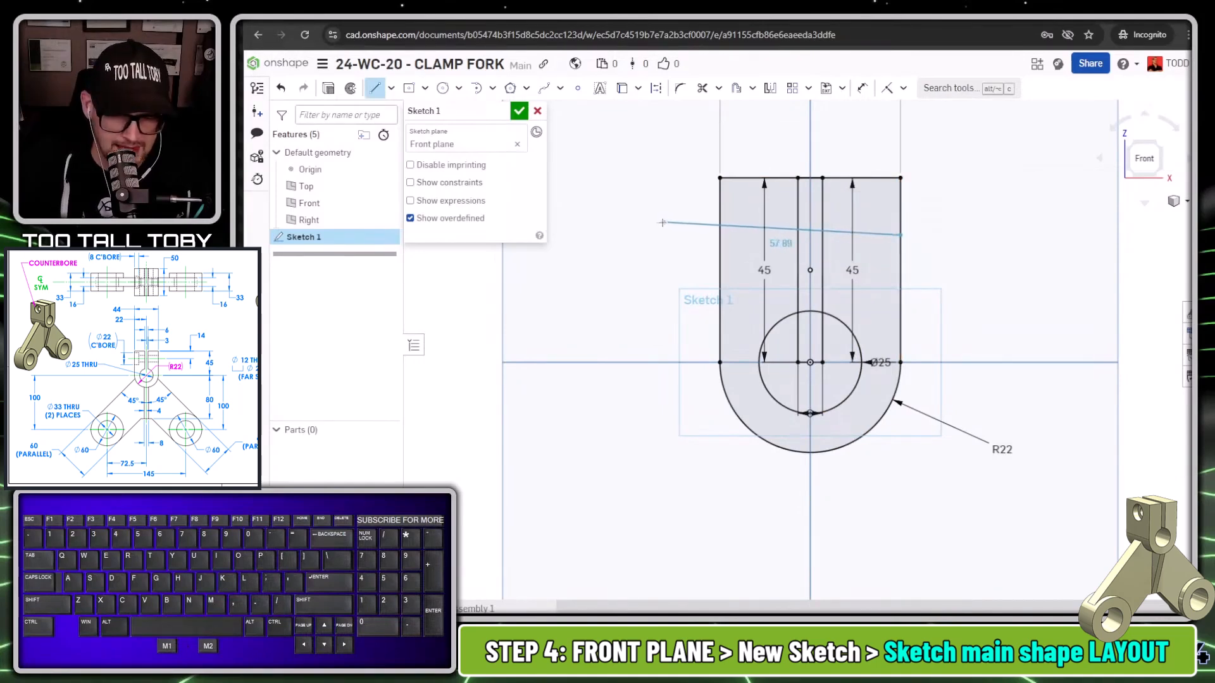
key(q)
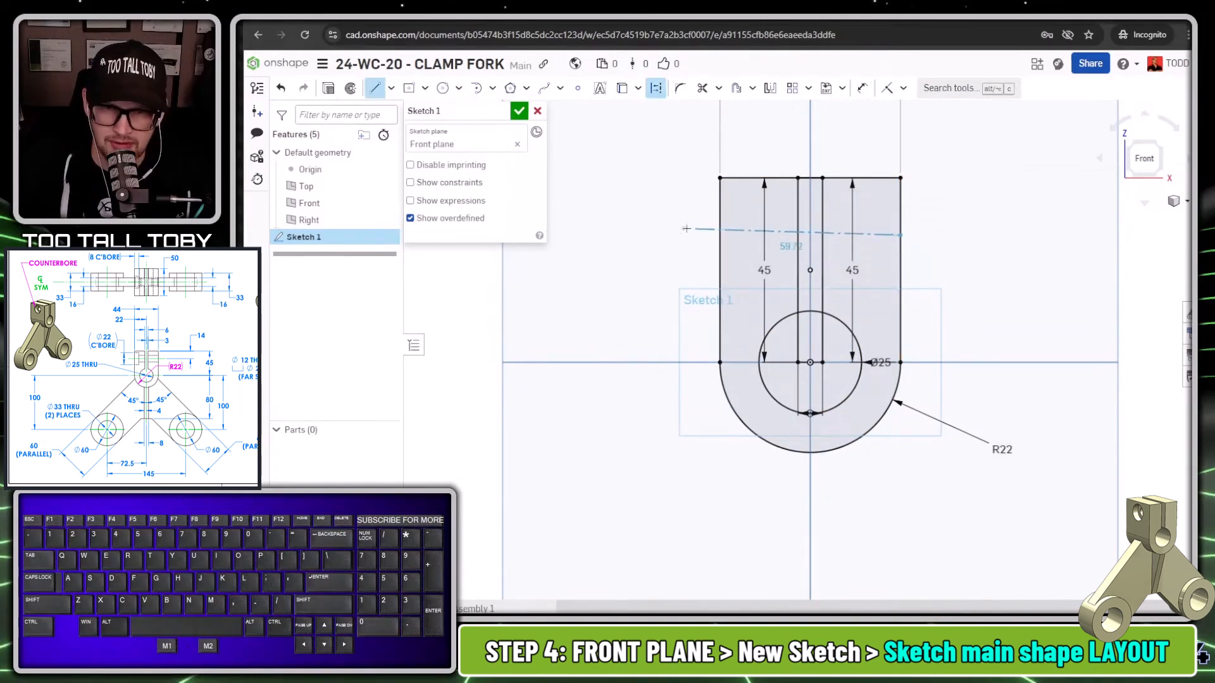
click(719, 234)
key(Escape)
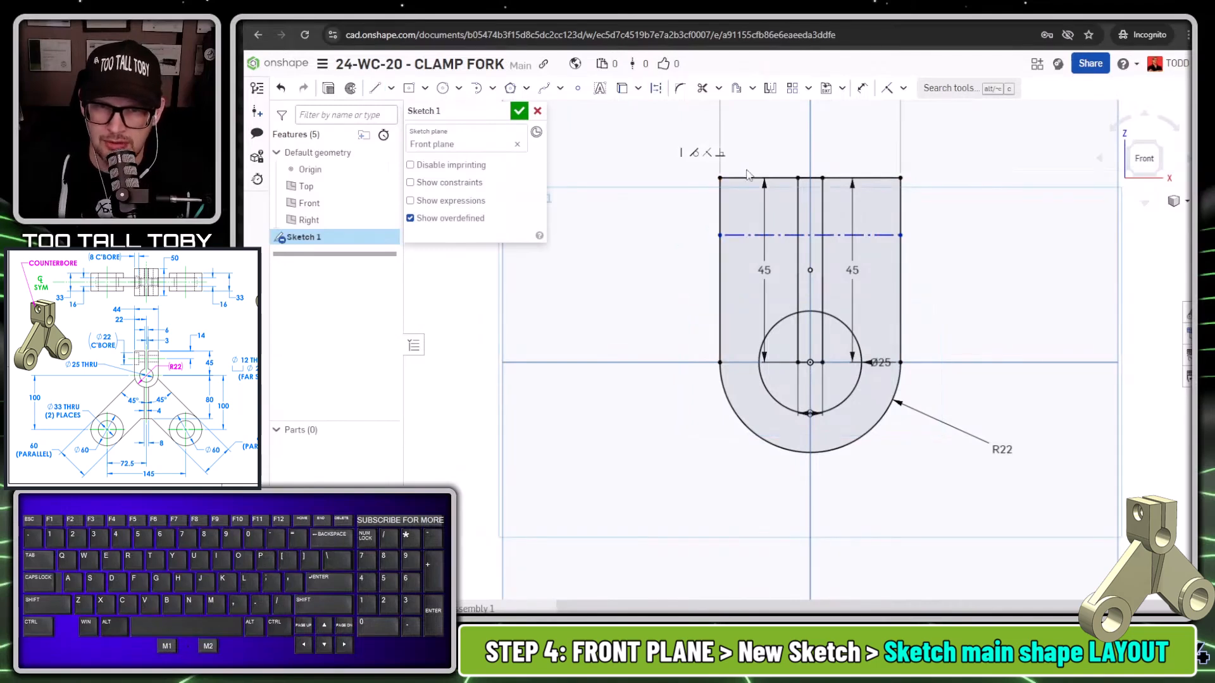
Dimension the horizontal construction line 14 mm below the profile's top edge
key(s)
click(873, 198)
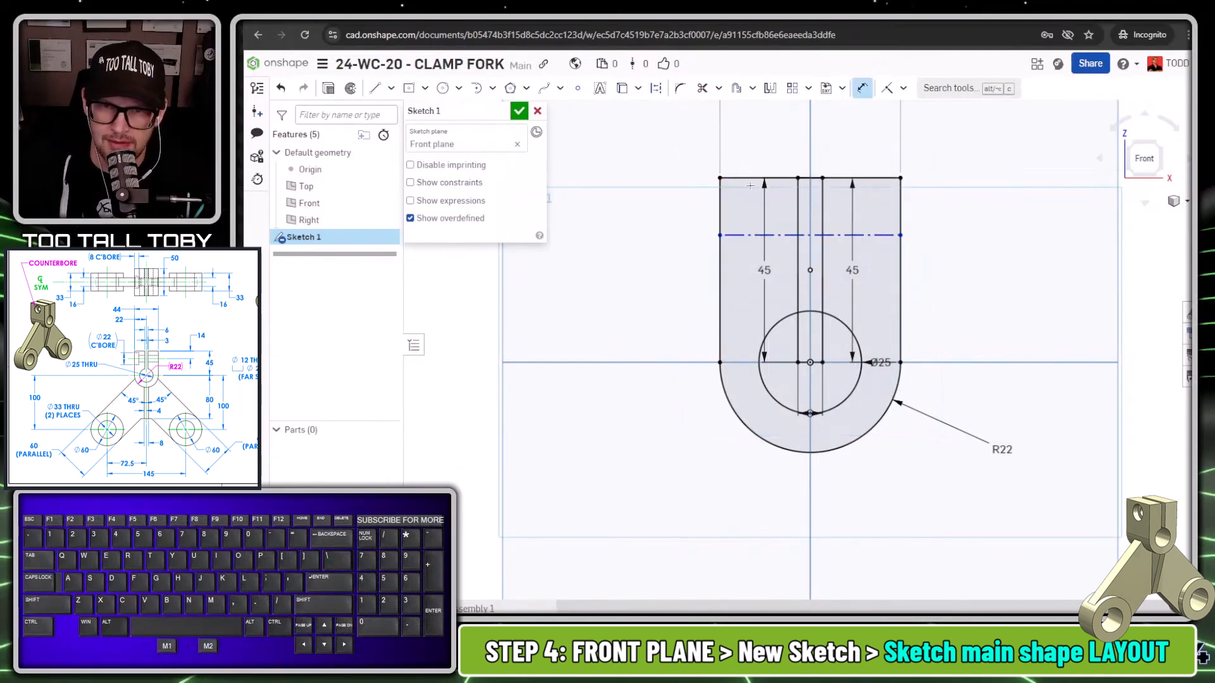
click(749, 179)
click(747, 234)
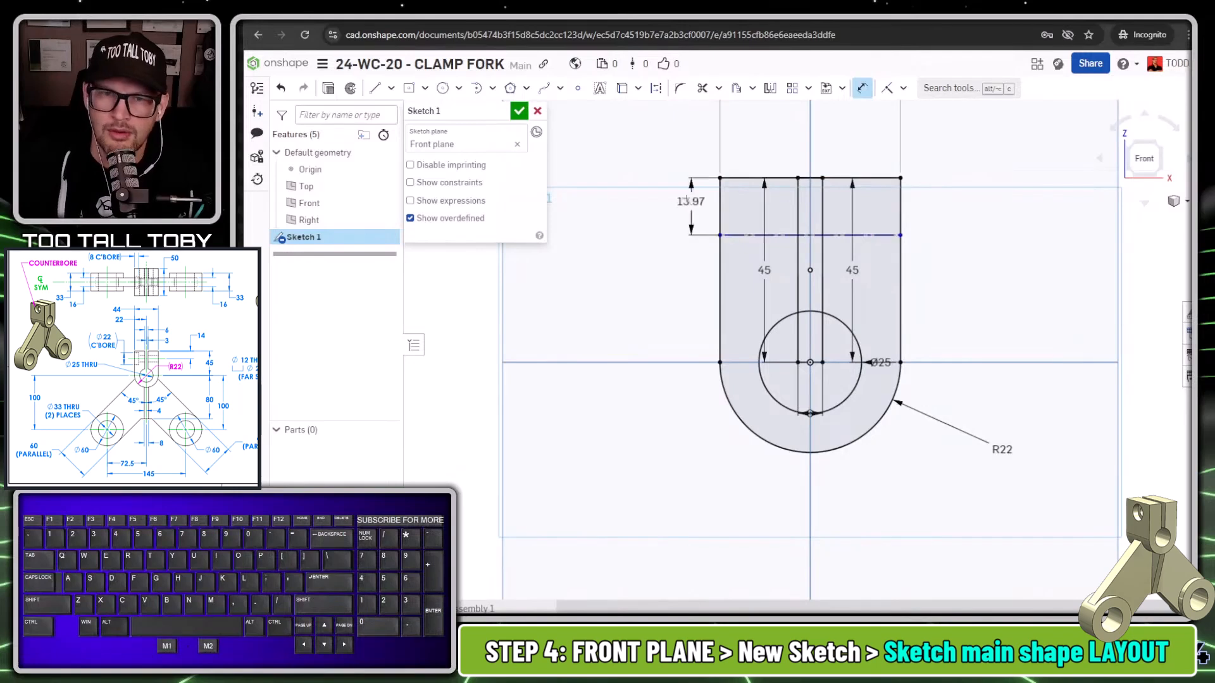
click(660, 162)
text(1)
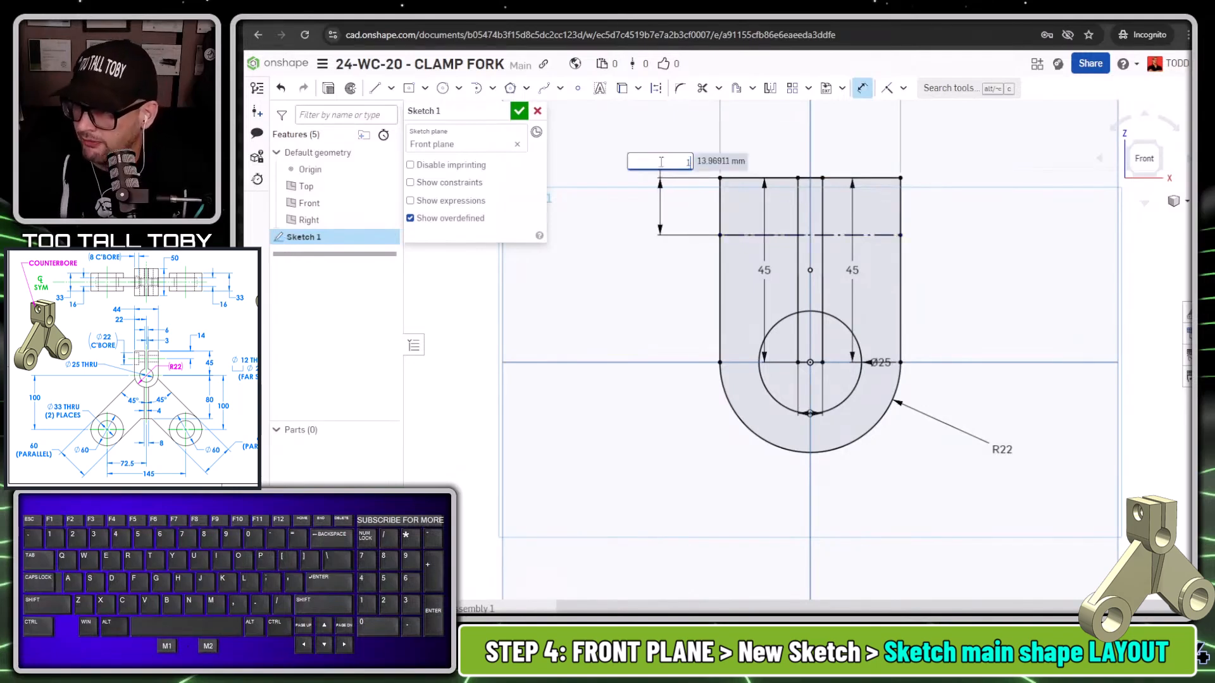
text(4)
key(Return)
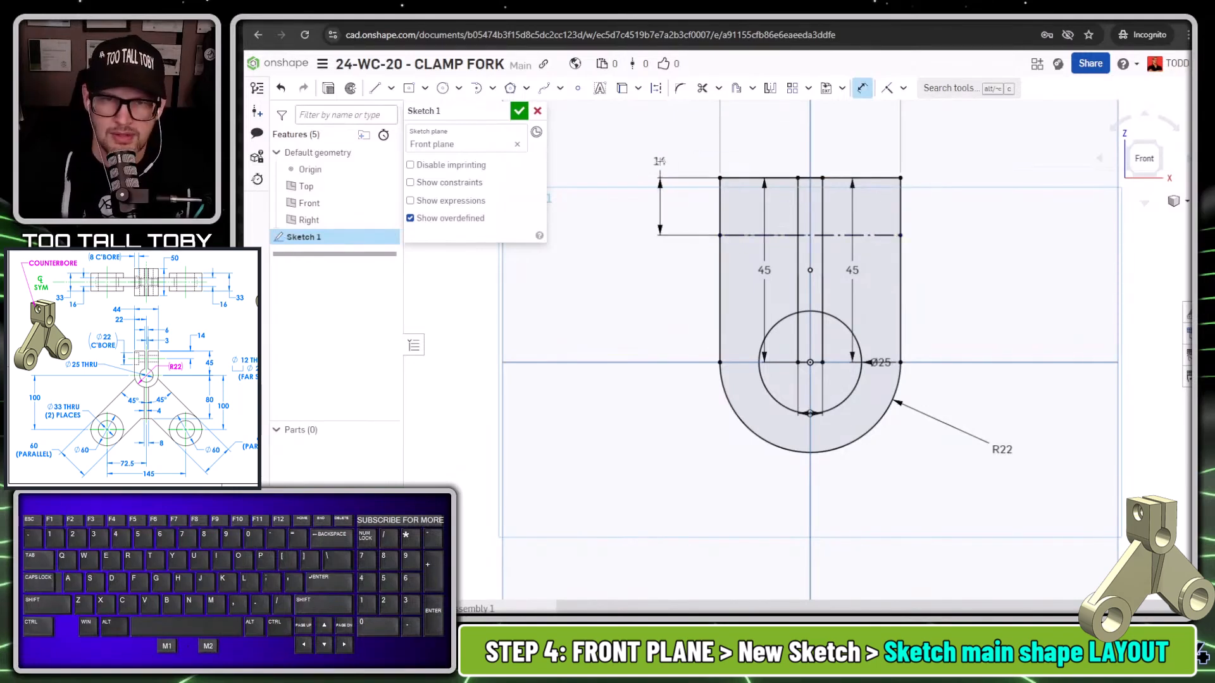
key(Escape)
Examine the clamp hole's centreline and its location dimension on the reference drawing, marking both
key(alt+Tab)
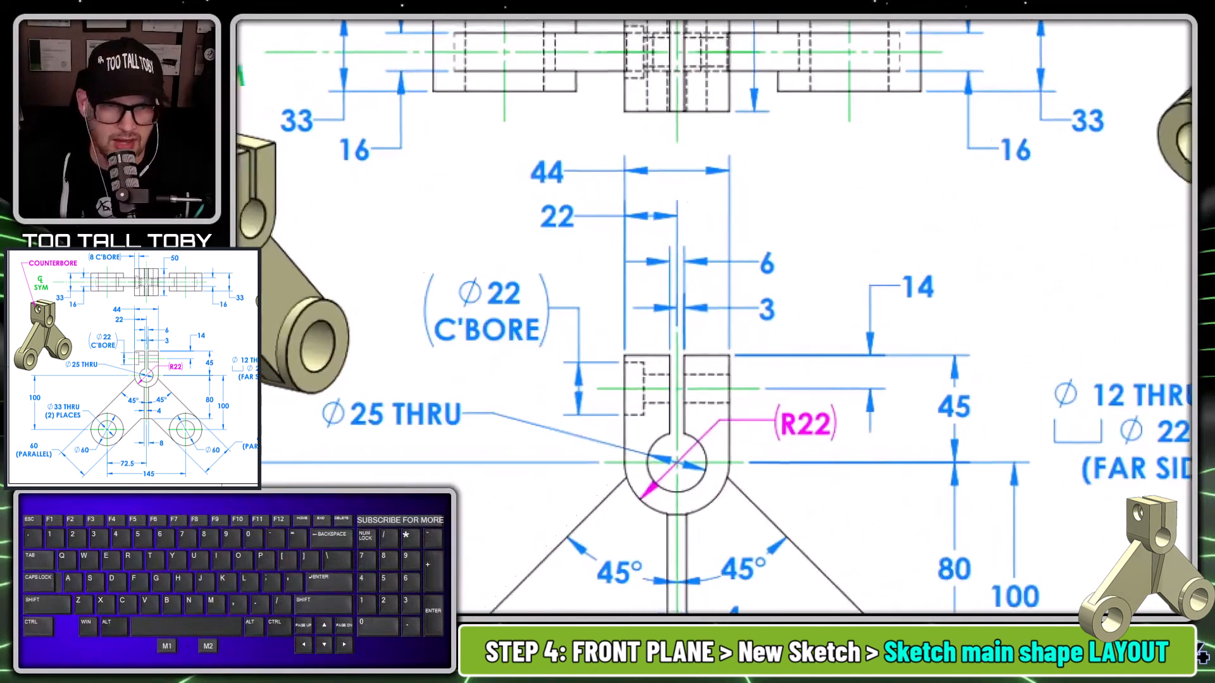
mouse_move(883, 318)
mouse_down()
mouse_move(1010, 319)
mouse_move(866, 267)
mouse_move(902, 310)
mouse_up()
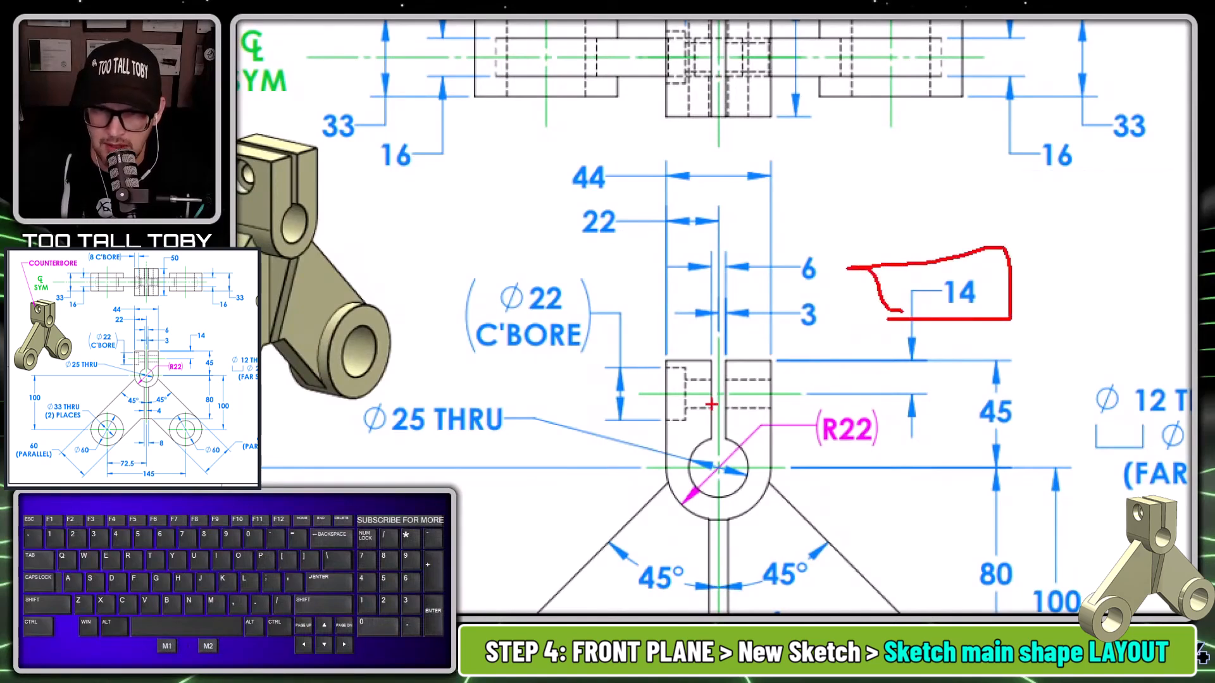
drag(668, 392, 788, 393)
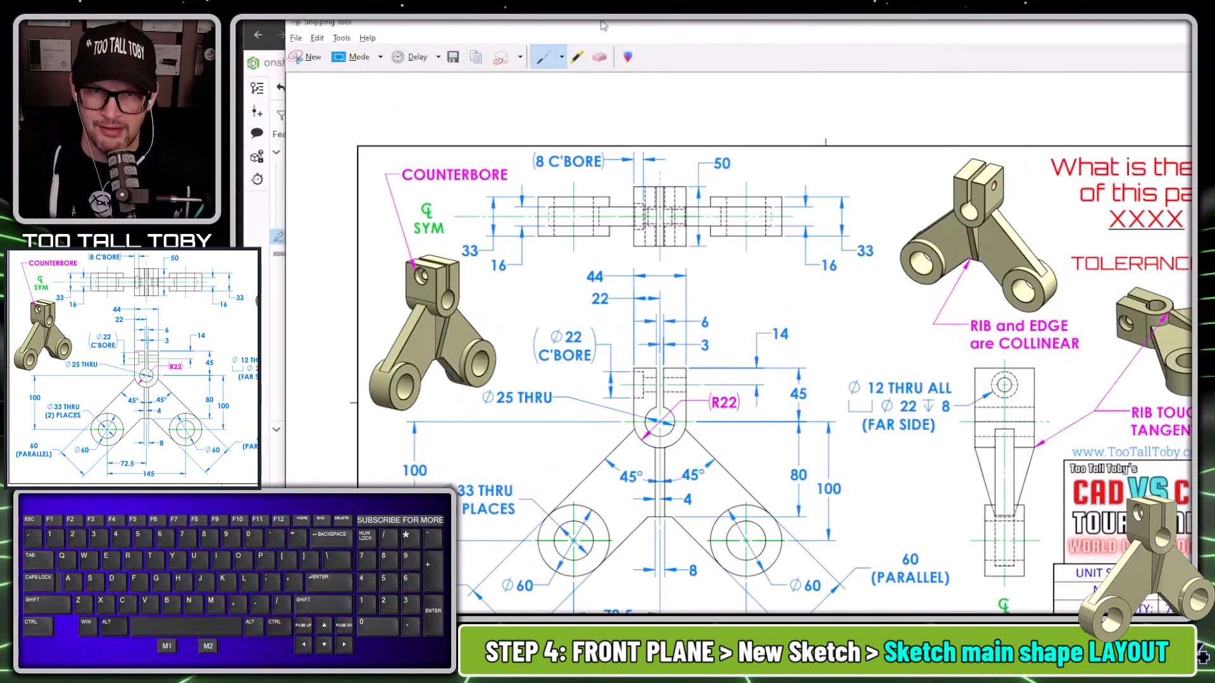
drag(602, 22, 1214, 59)
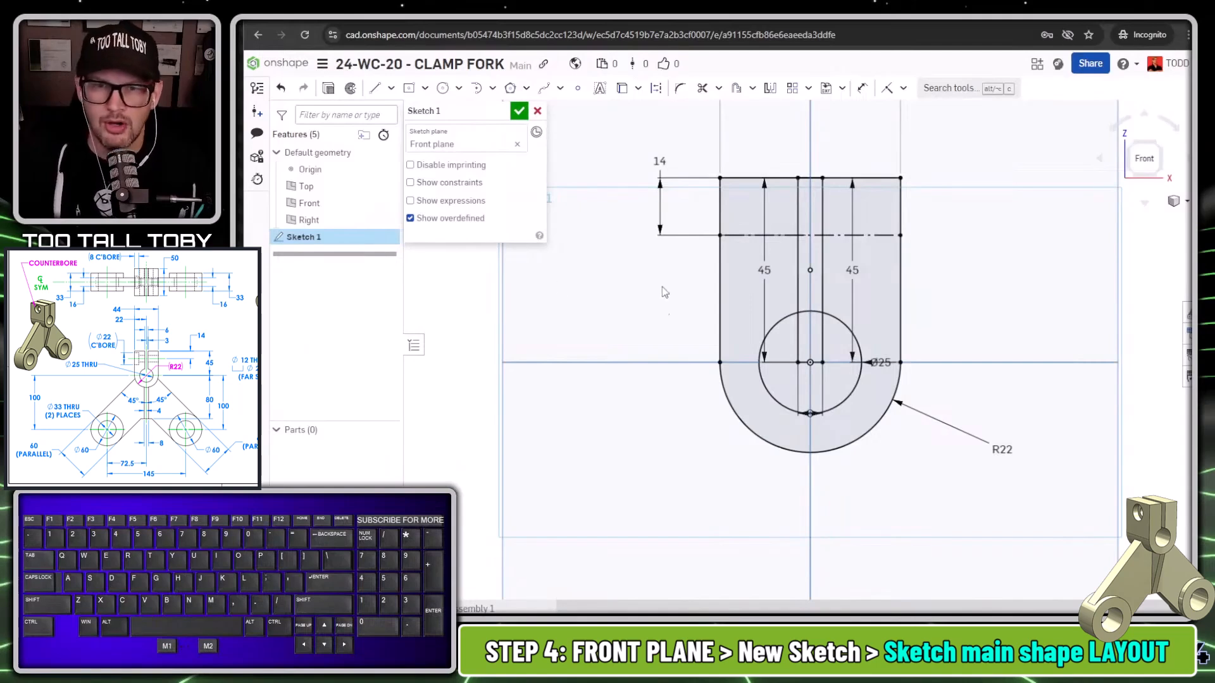
Sketch the left arm's upper line, about 103 mm long, down-left from the R22 arc, continued by a tangent arc of about 28 mm radius
scroll(644, 283, down, 5)
scroll(723, 410, down, 1)
ctrl+middle_drag(717, 436, 743, 369)
key(s)
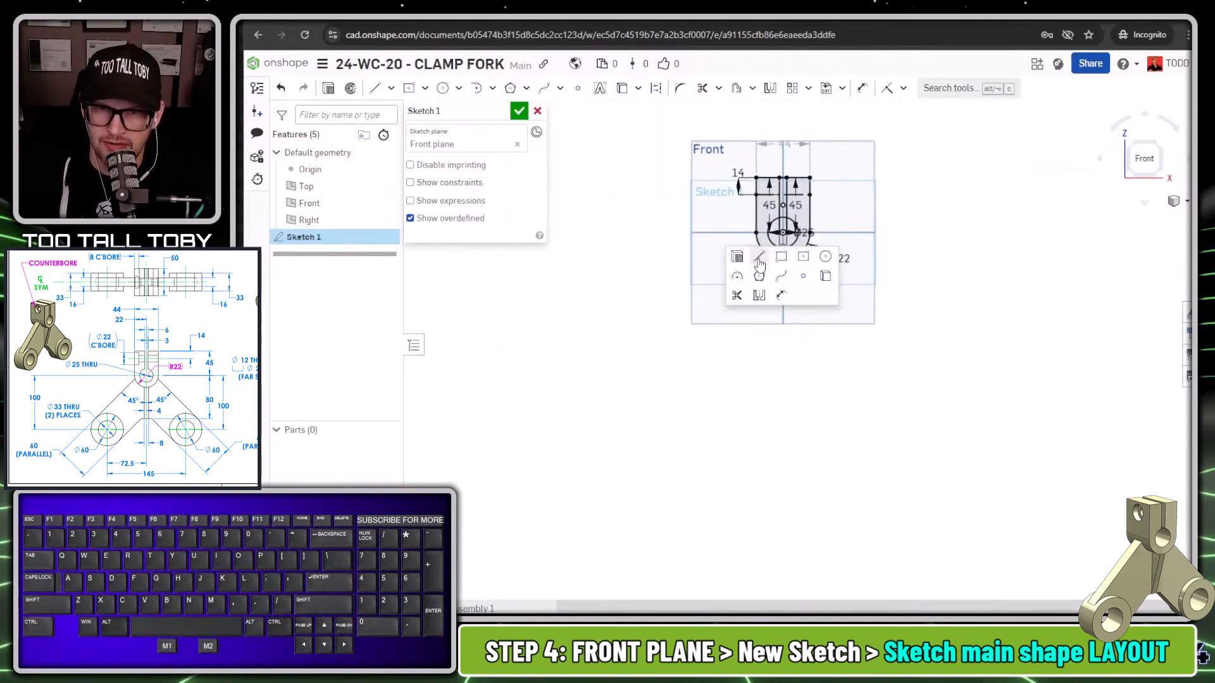
click(759, 259)
scroll(748, 258, up, 4)
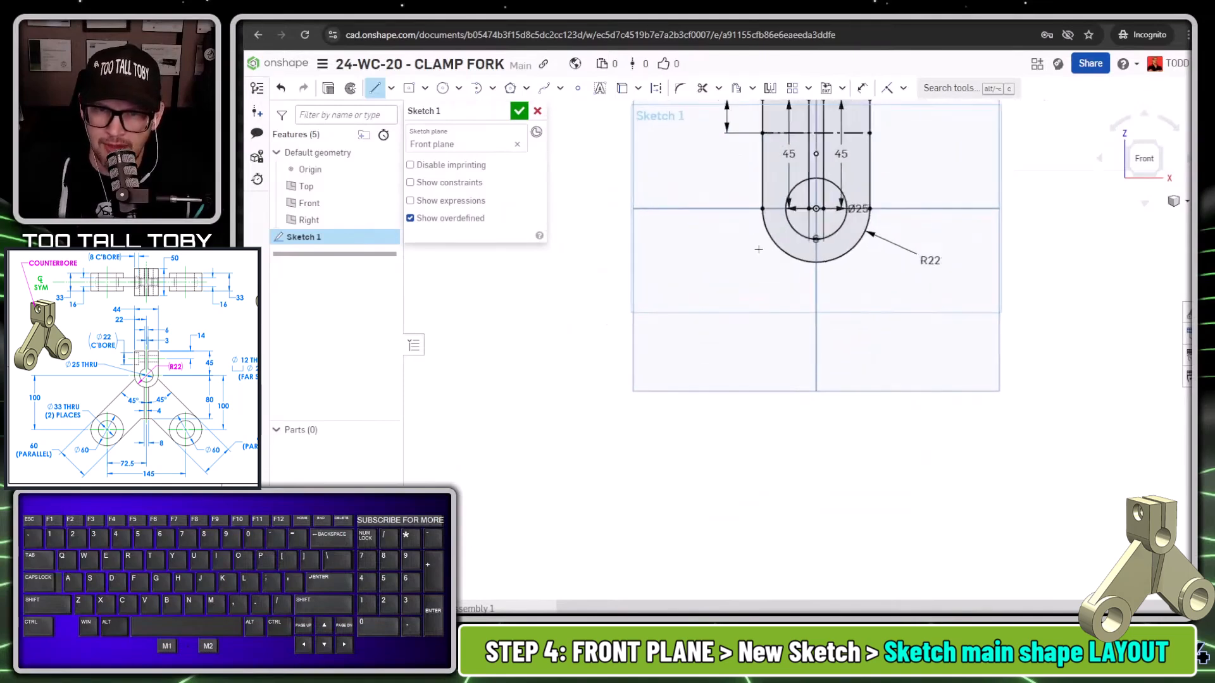
click(770, 231)
scroll(549, 408, down, 2)
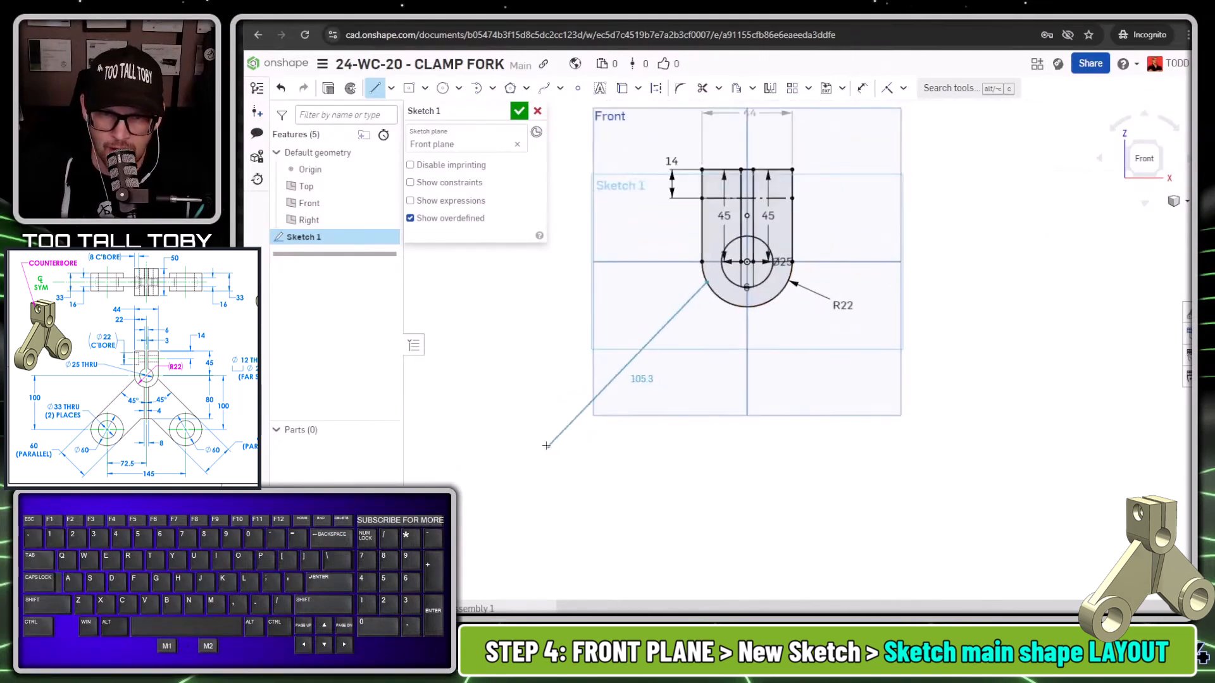
click(528, 394)
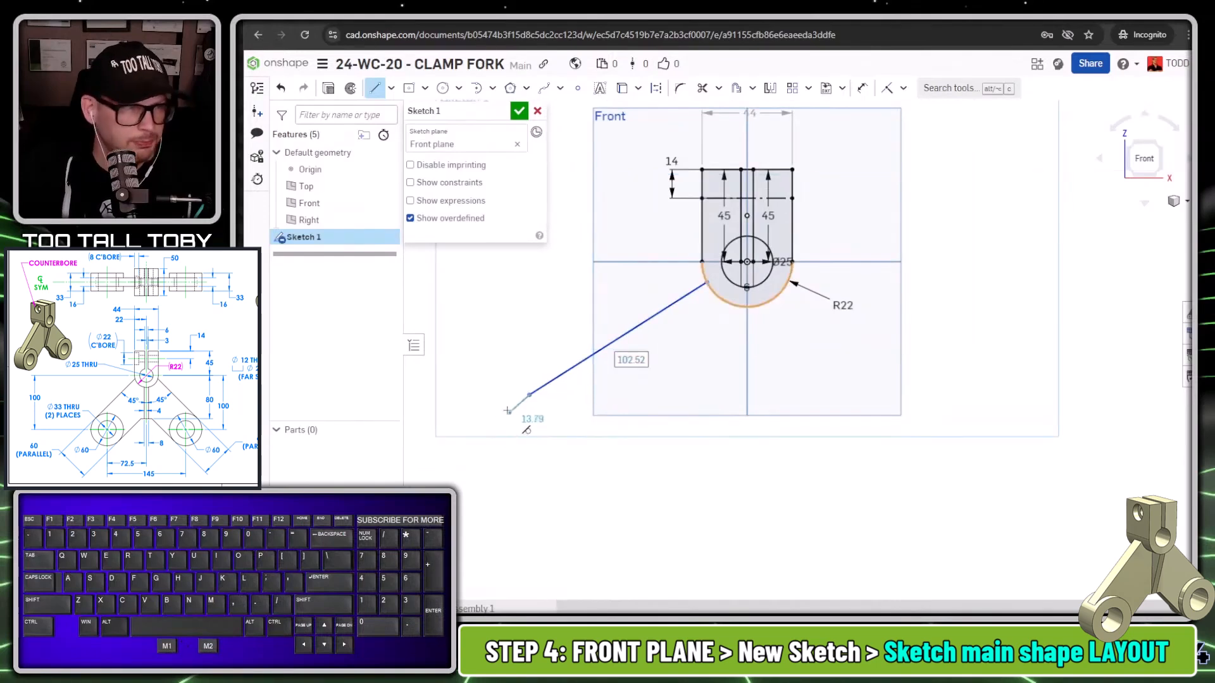
key(t)
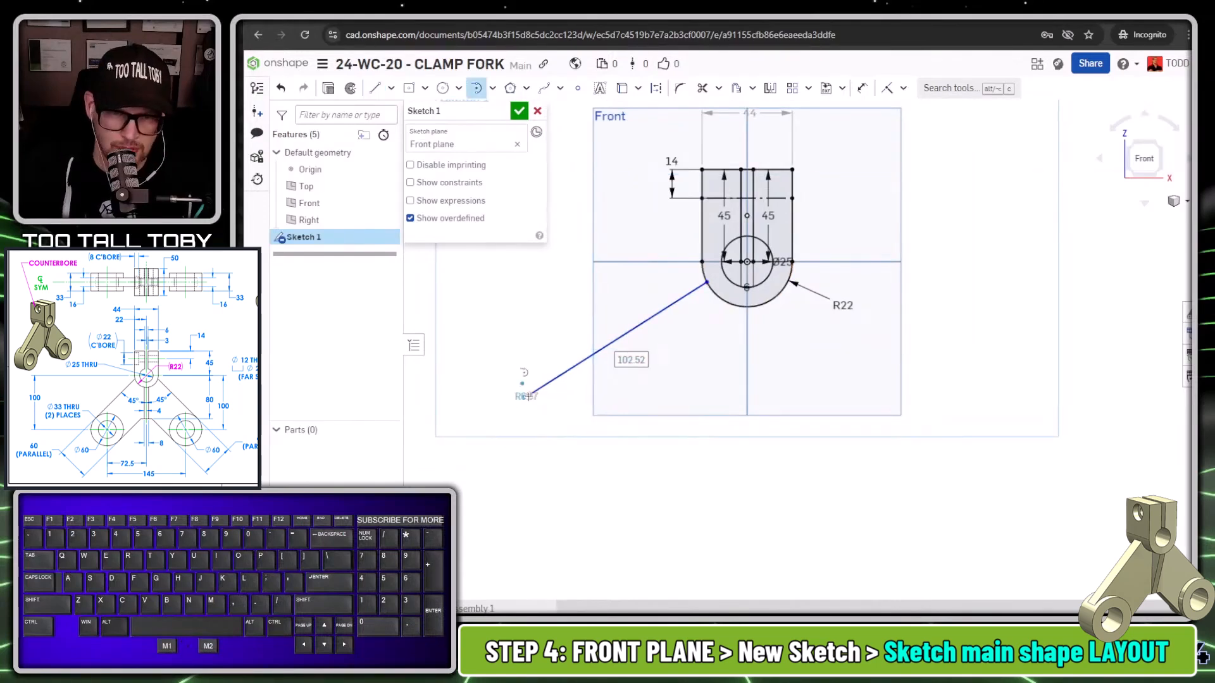
click(582, 495)
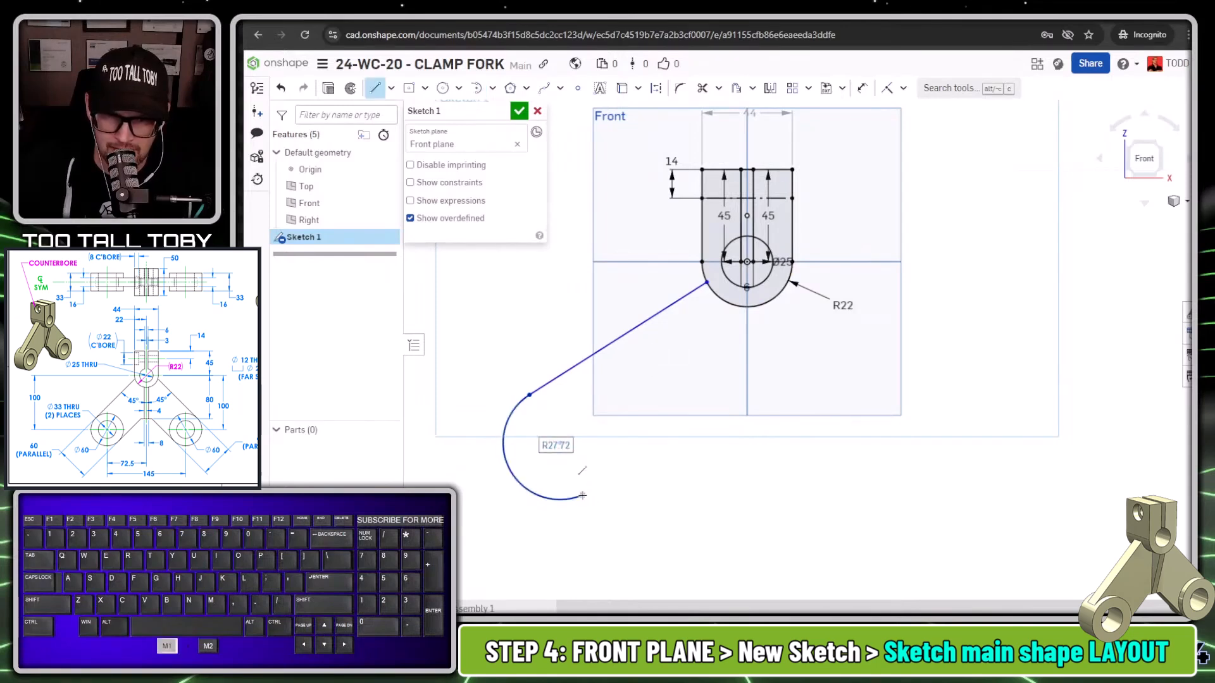
Continue with a sloped line about 59 mm long and a horizontal one about 26 mm long to the centreline, ending in a vertical construction line
click(693, 447)
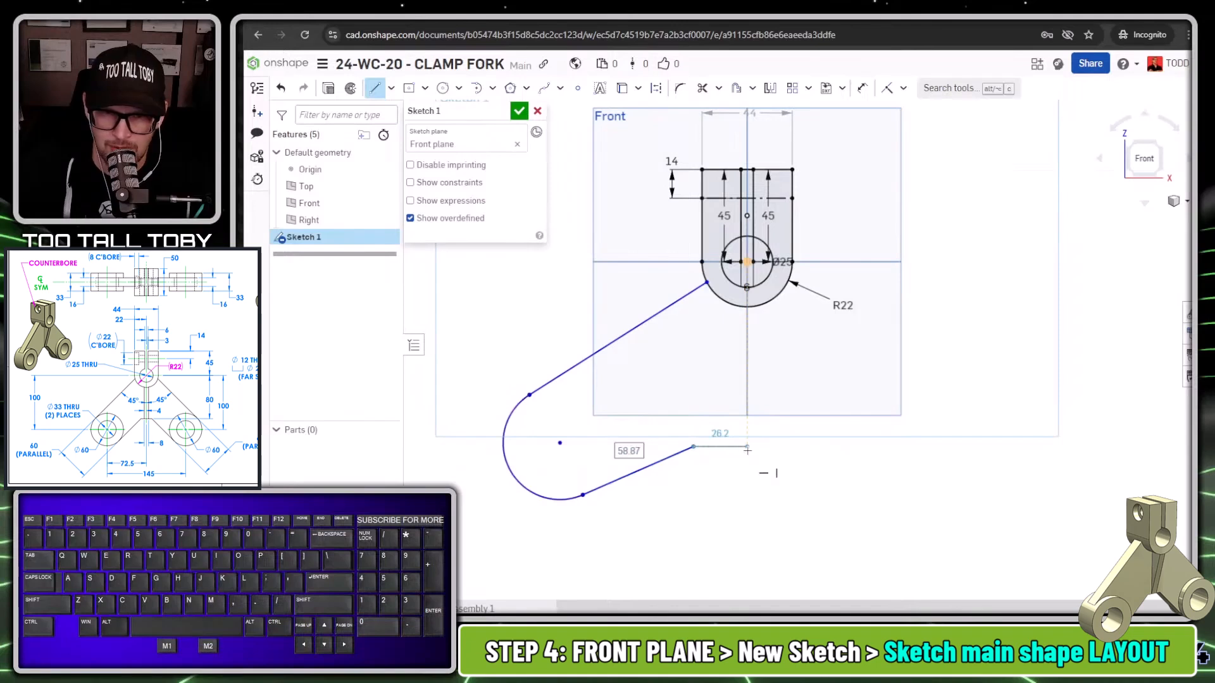
click(747, 448)
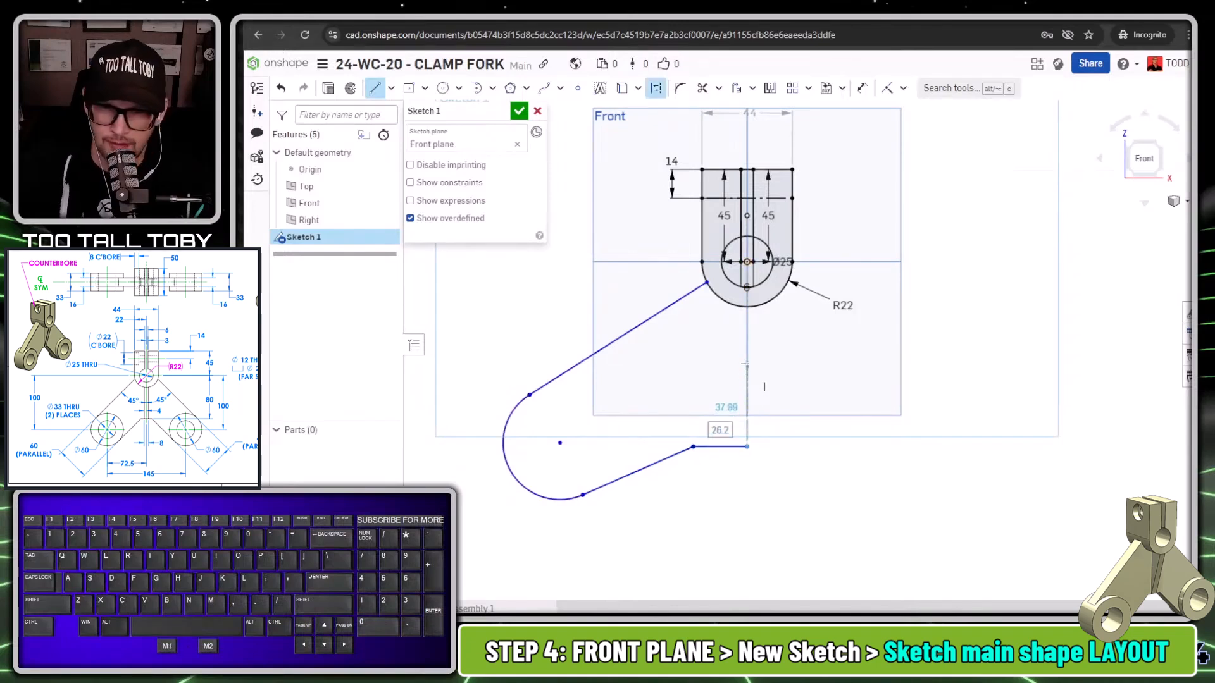
click(746, 358)
key(Escape)
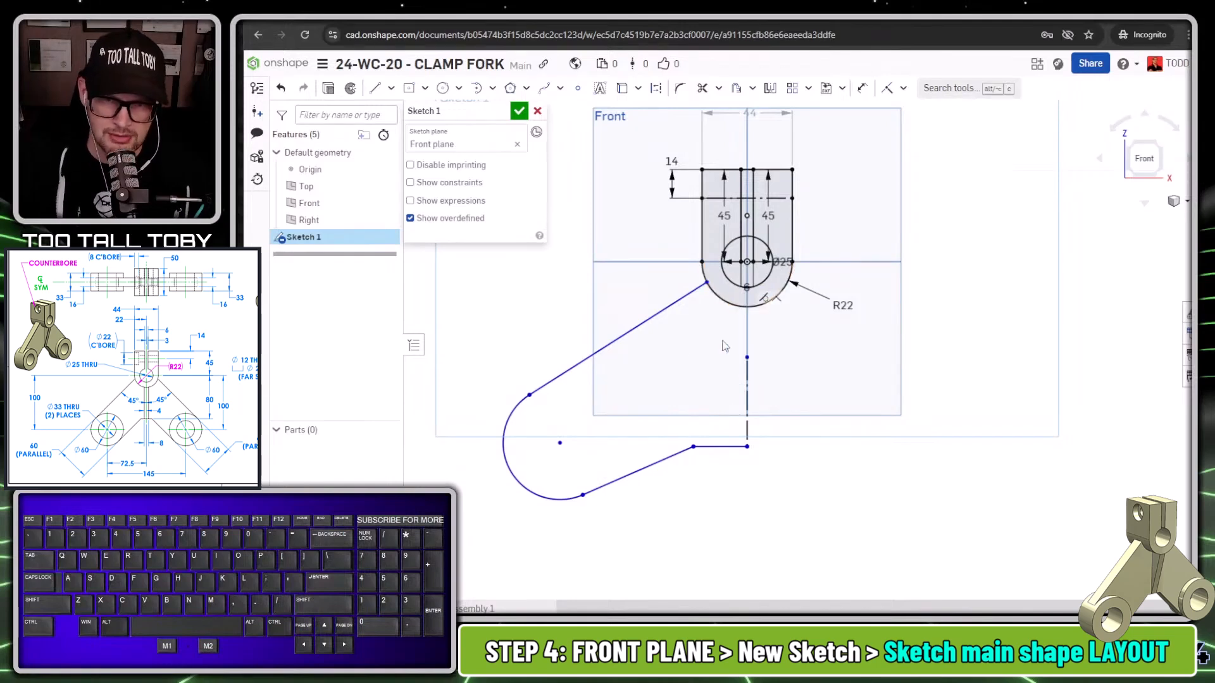
Dimension the radius of the left arm's end arc as 30 mm
key(s)
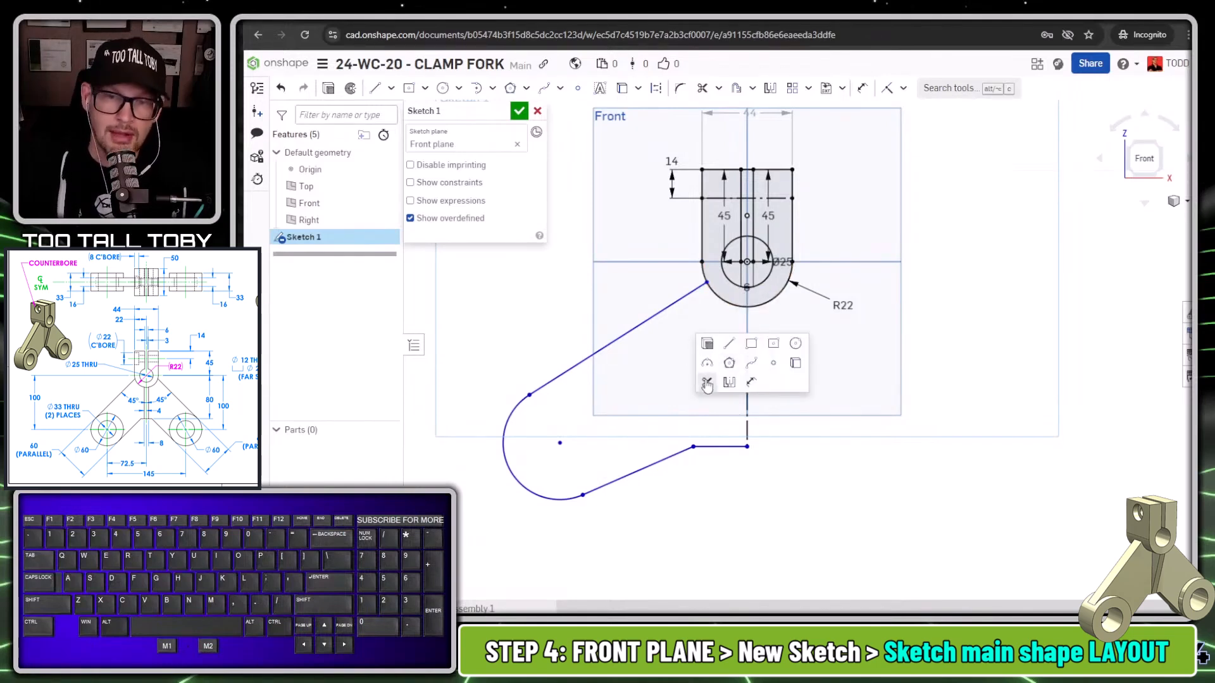
click(751, 381)
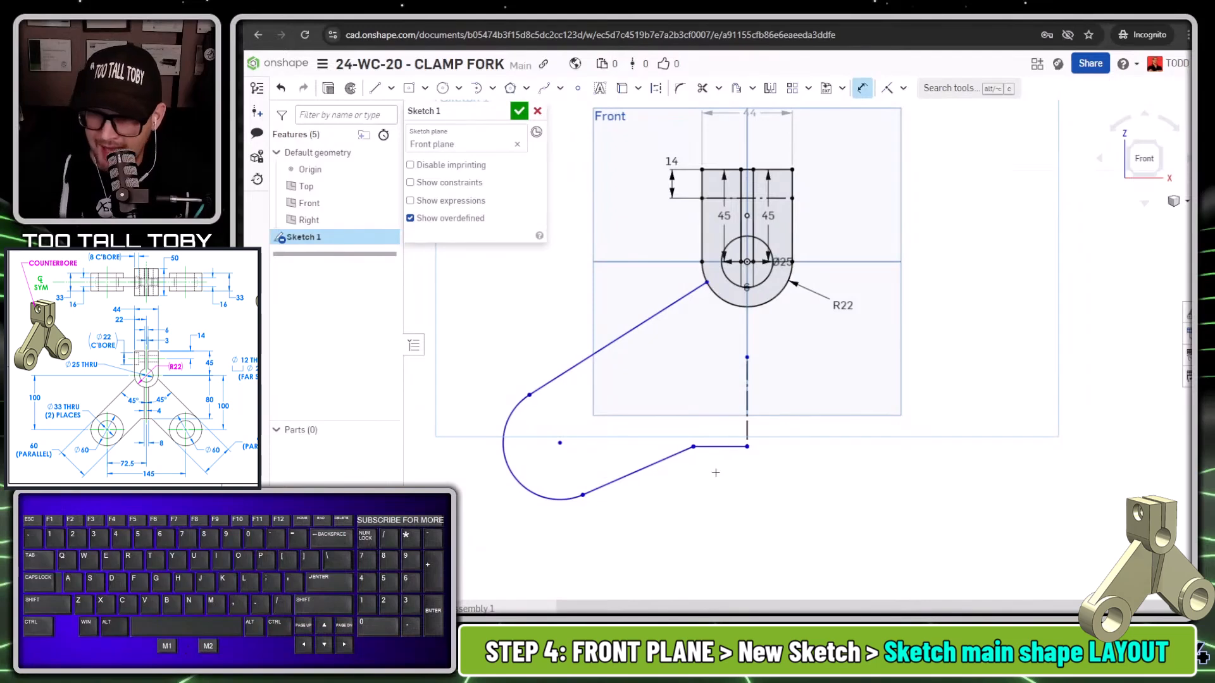
click(511, 479)
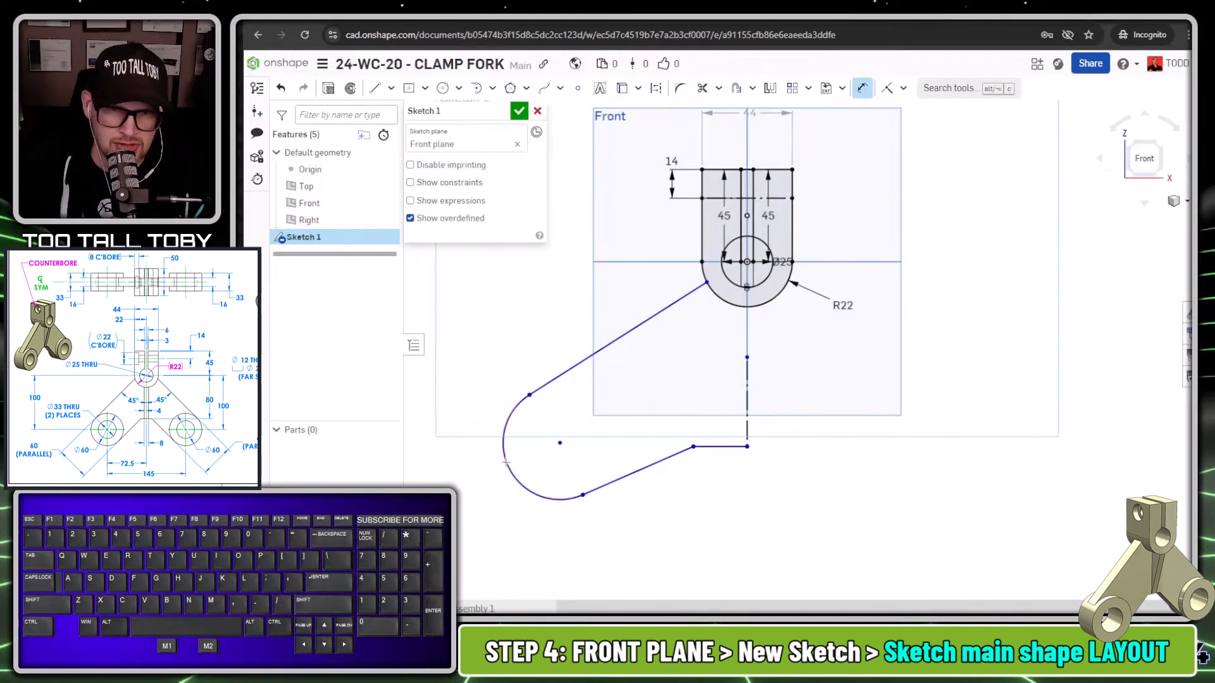
ctrl+middle_drag(499, 514, 576, 484)
click(537, 498)
text(30)
key(Return)
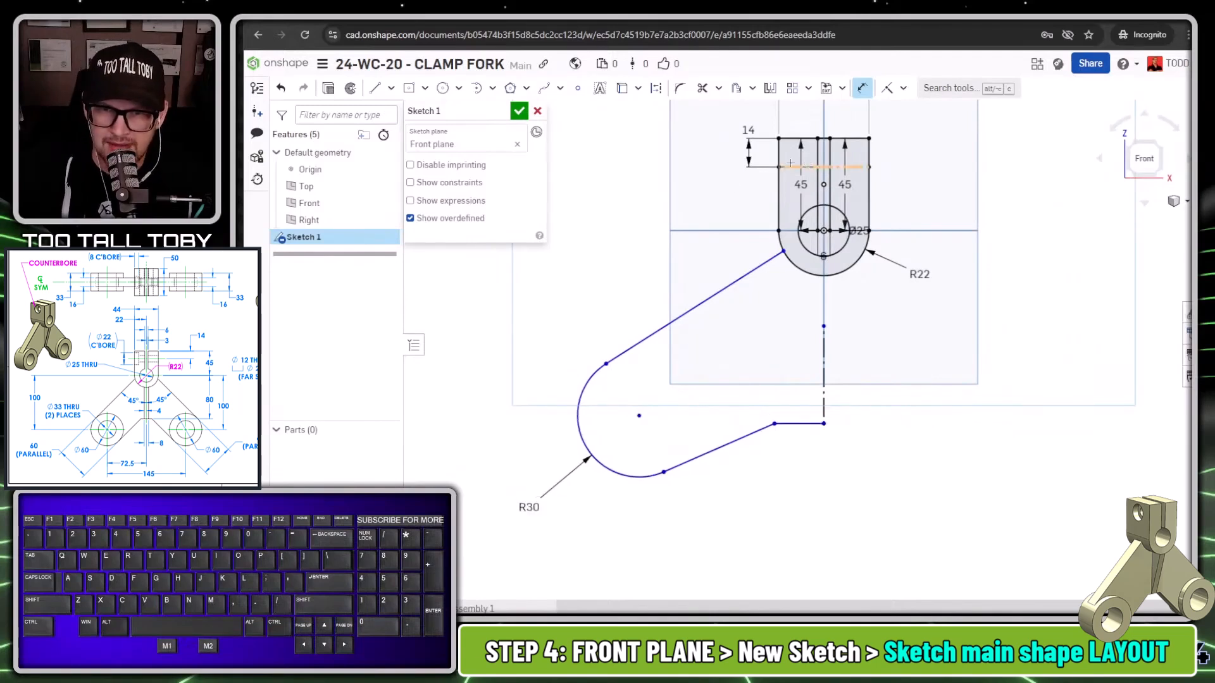
Dimension the end arc's centre 100 mm vertically below the clamp bore's horizontal axis
click(638, 415)
click(639, 230)
click(514, 314)
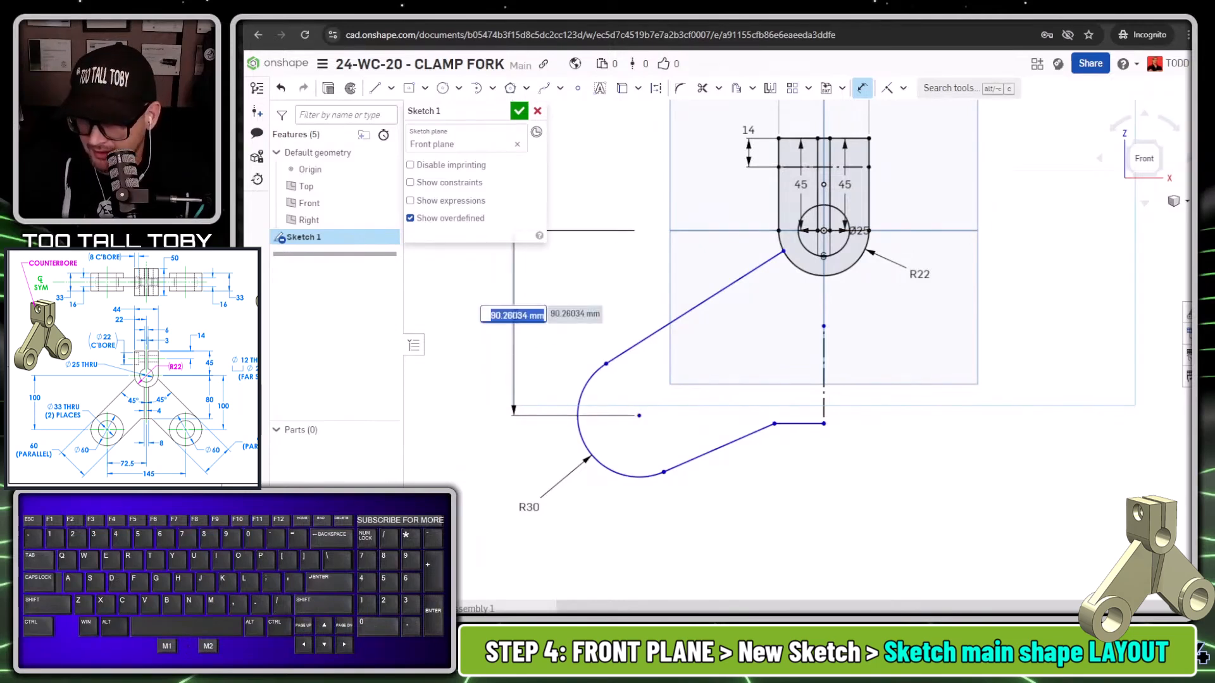
text(100)
key(Return)
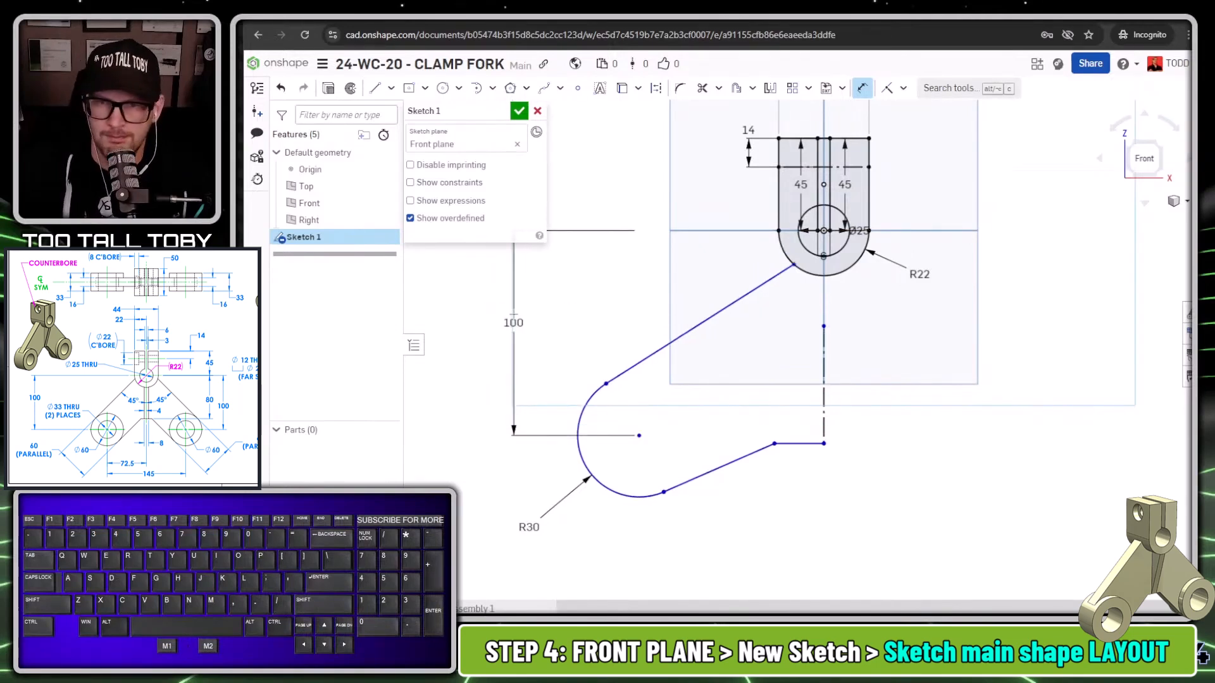
Dimension the end arc's centre 72.5 mm horizontally from the vertical centreline
click(823, 306)
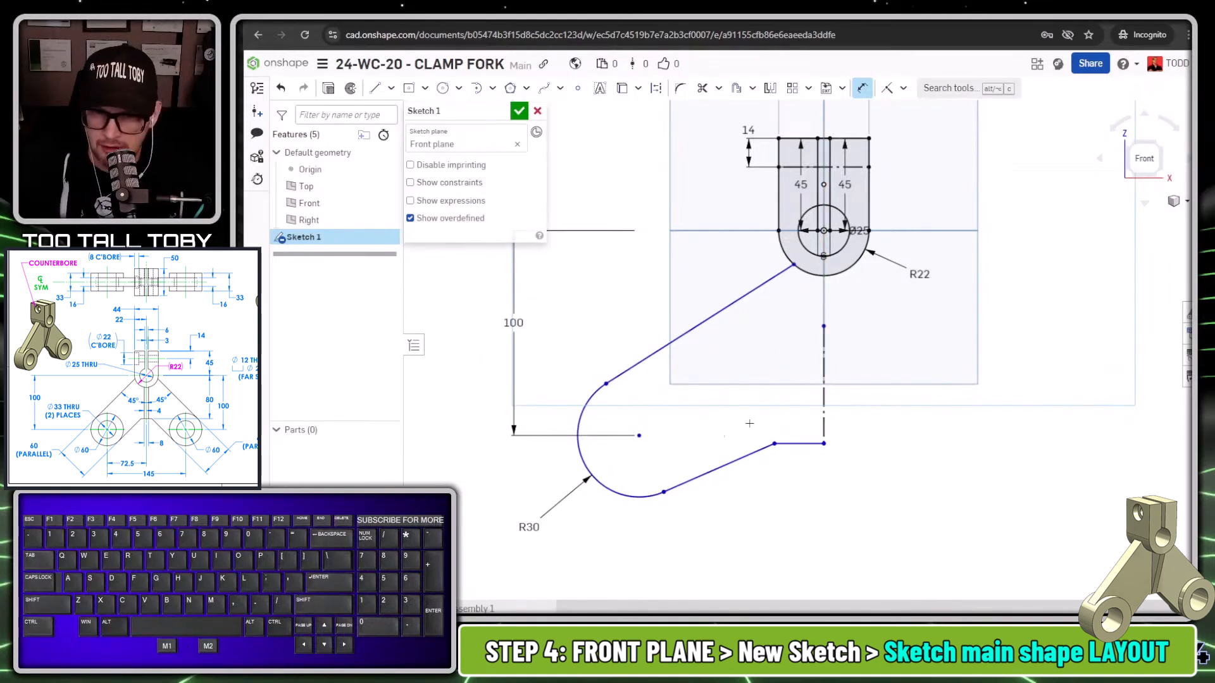
click(639, 436)
click(717, 567)
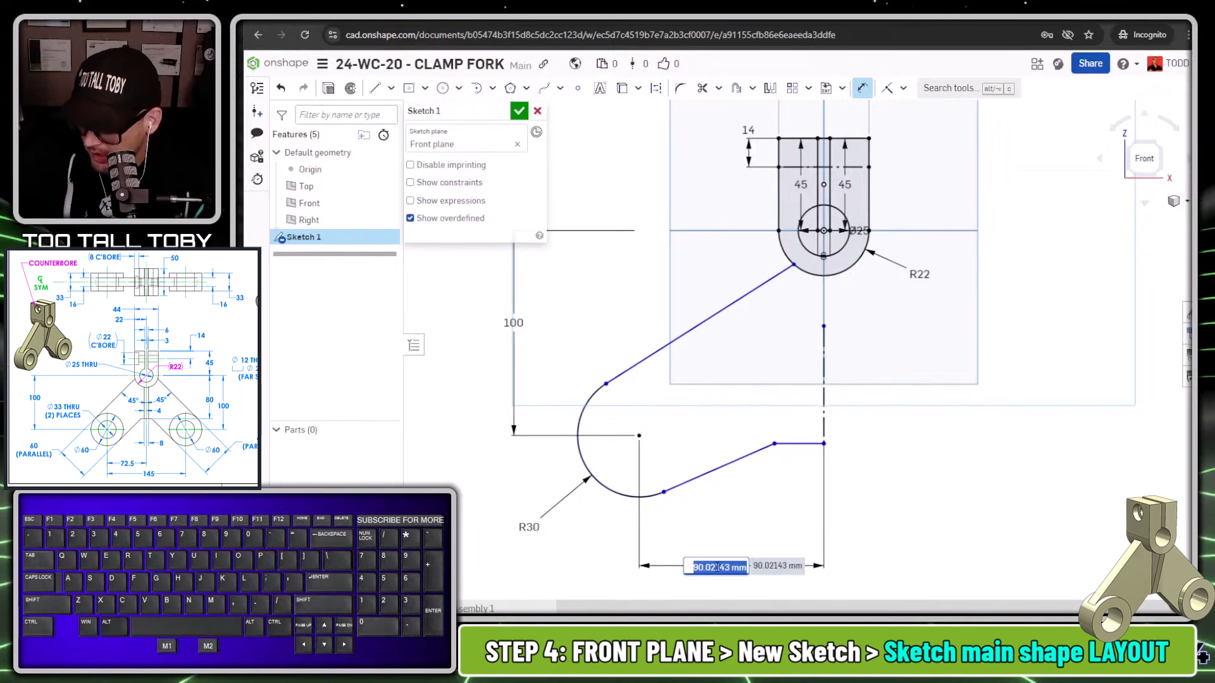
text(72.5)
key(Return)
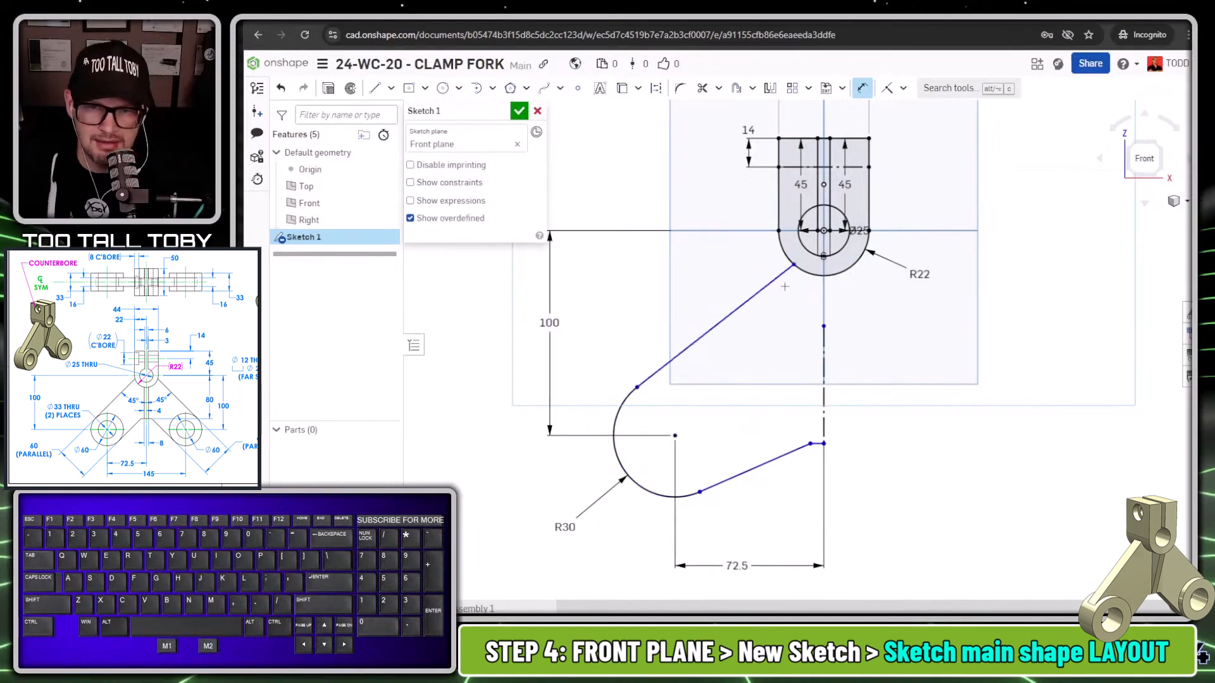
key(Escape)
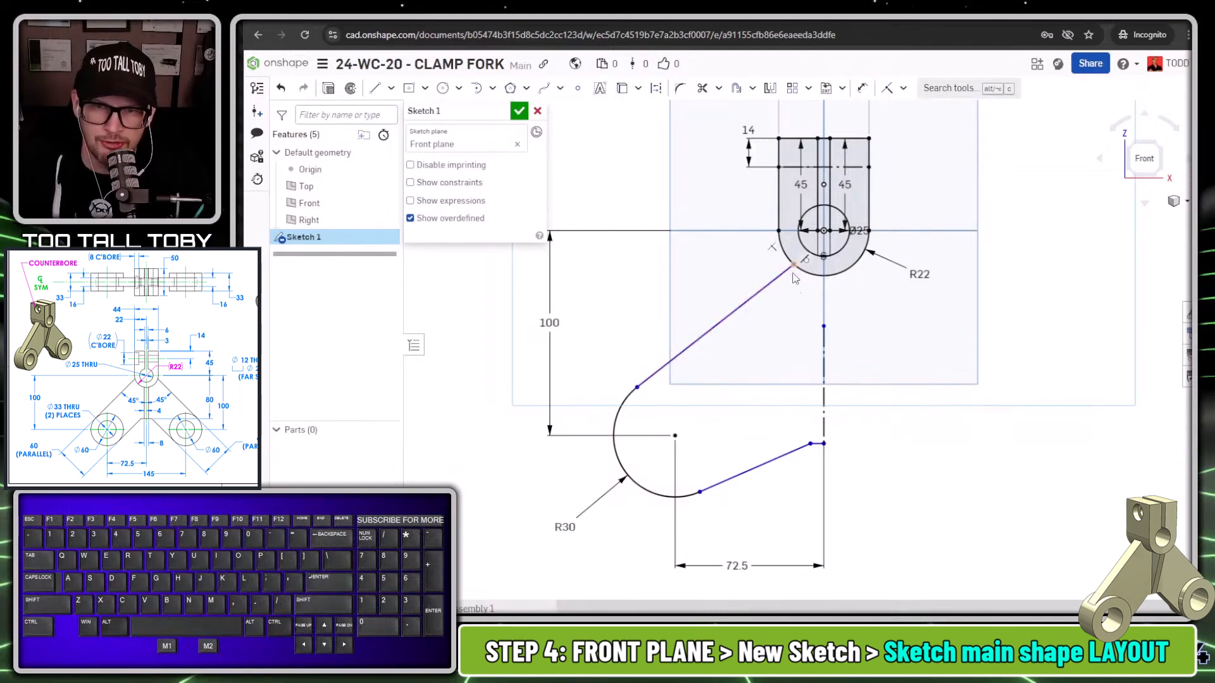
Reposition the upper line's start point and the lower line's inner corner, and constrain the arm's two sloped lines parallel
drag(794, 265, 773, 284)
drag(811, 446, 803, 381)
click(721, 310)
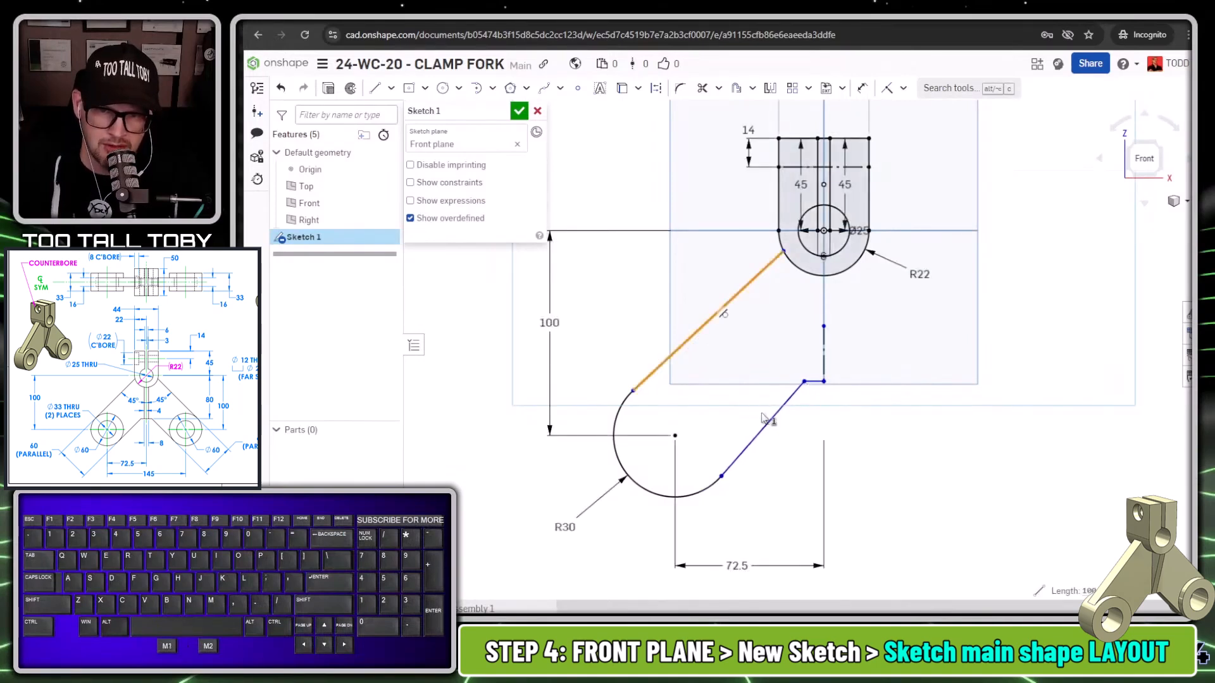
click(768, 431)
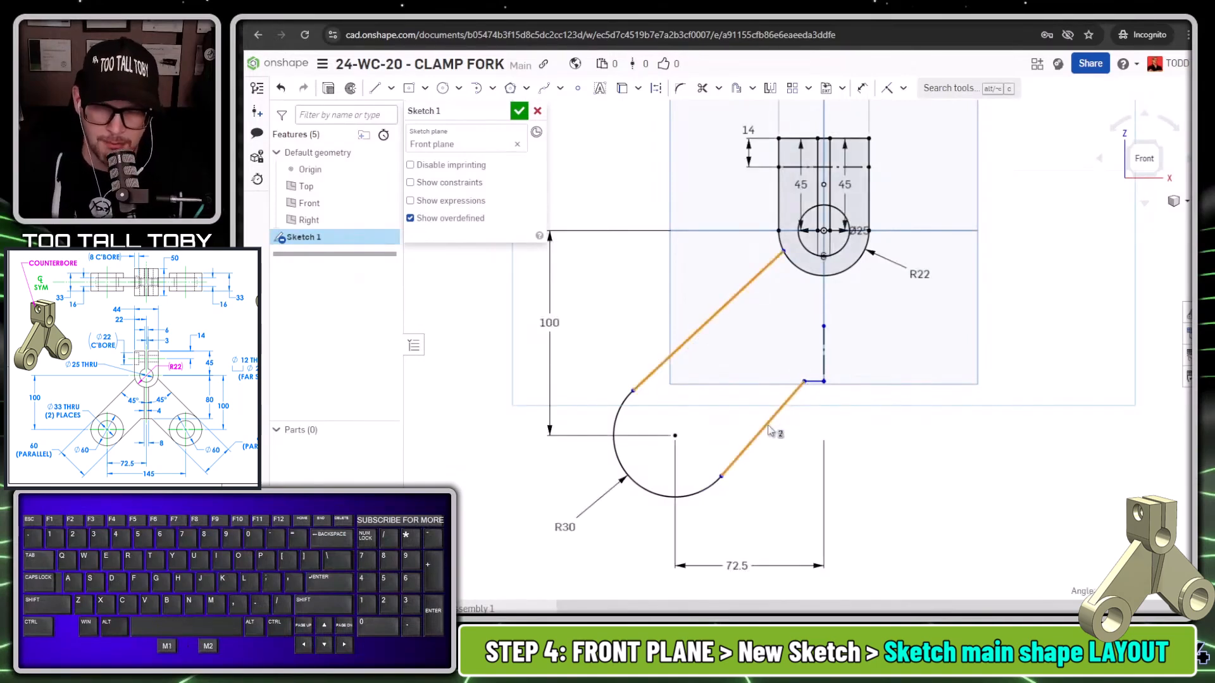
key(b)
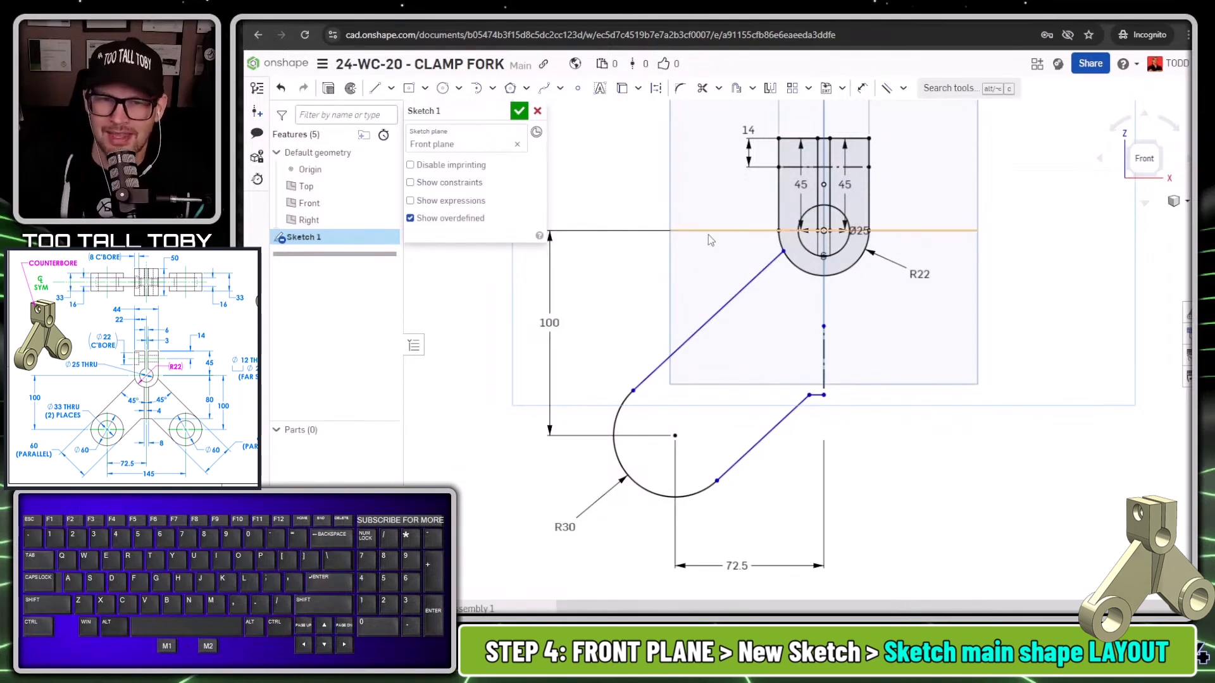
Dimension the angle between the arm's upper sloped line and the vertical construction line as 45°
key(s)
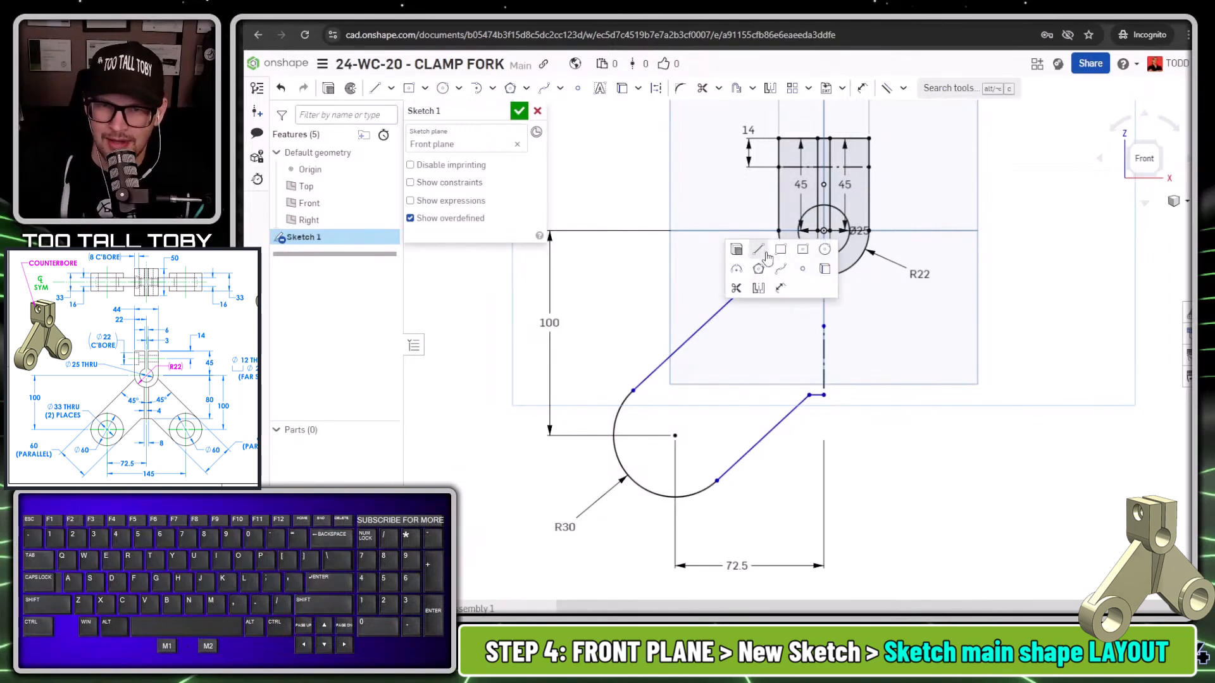
click(778, 288)
click(823, 350)
click(727, 306)
click(759, 336)
text(45)
key(Return)
Dimension the short horizontal line at the arm's inner end 80 mm below the clamp bore's horizontal axis
click(734, 231)
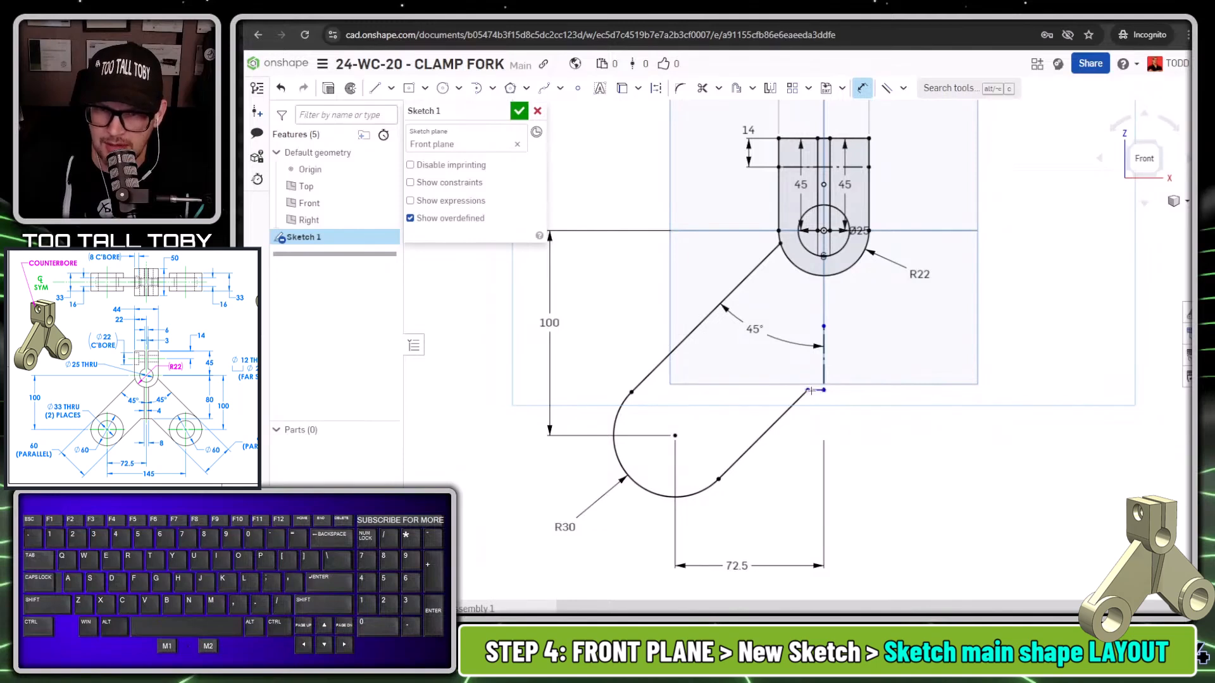
click(810, 391)
click(496, 312)
text(80)
key(Return)
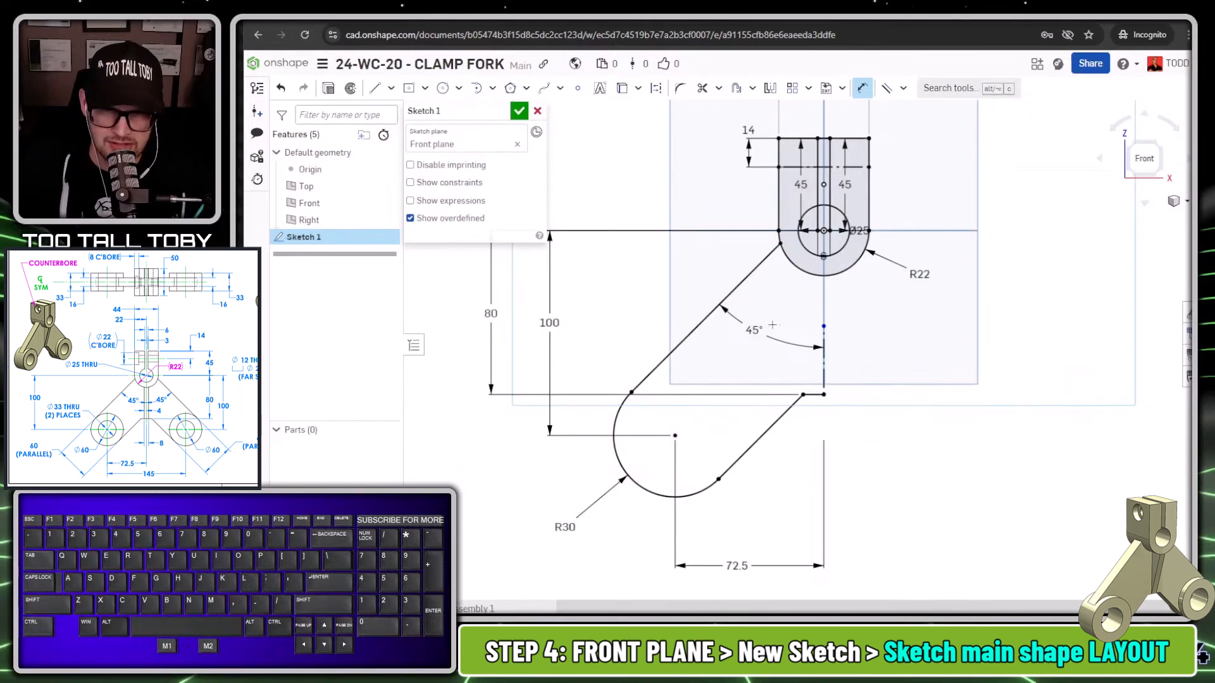
Draw two concentric circles at the end arc's centre: a 60 mm boss circle meeting the arc and a 33 mm hole circle
key(s)
click(774, 454)
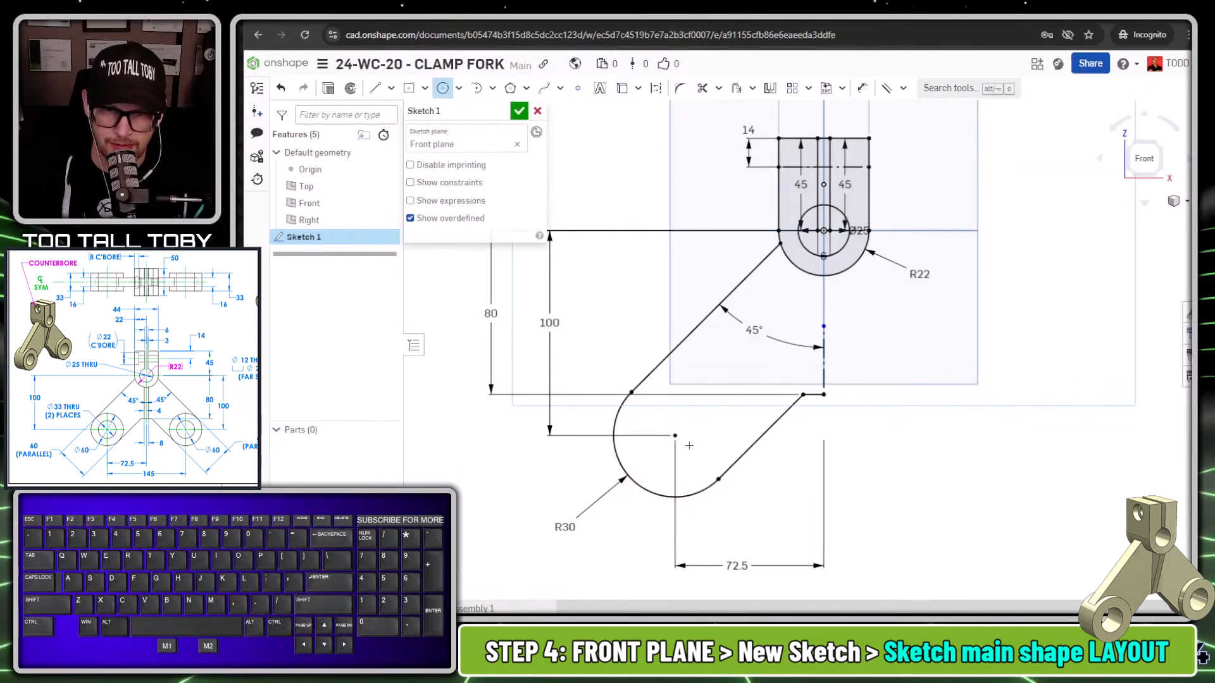
click(676, 436)
click(718, 479)
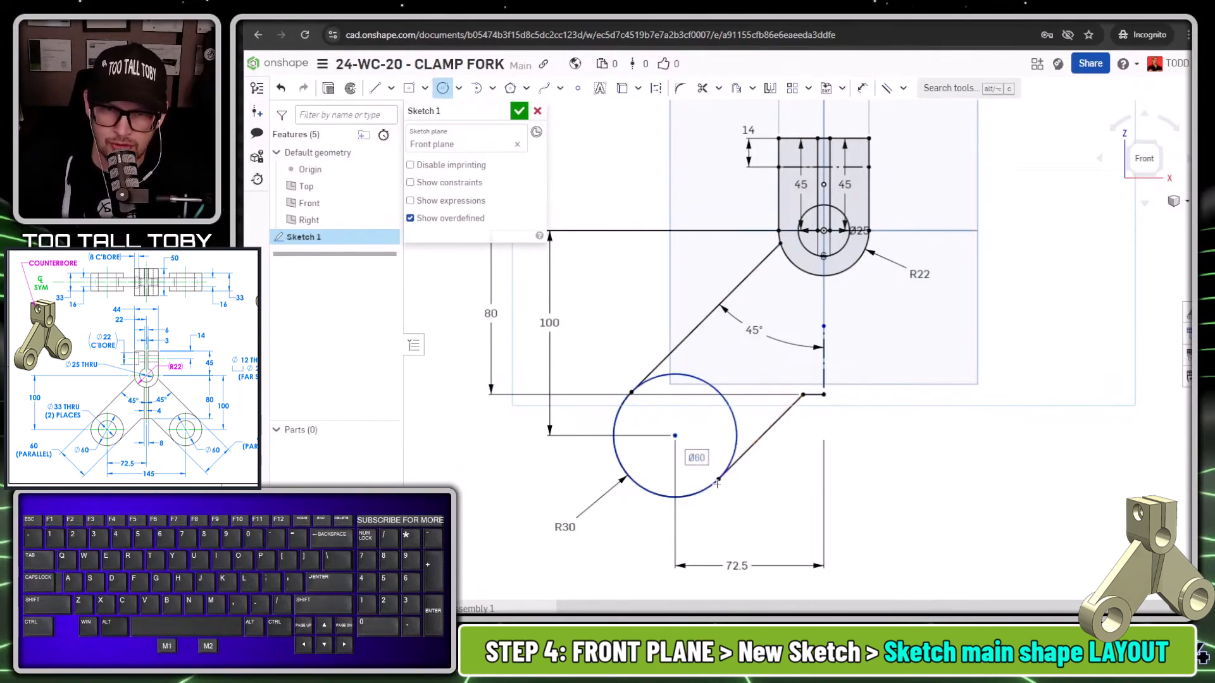
click(675, 436)
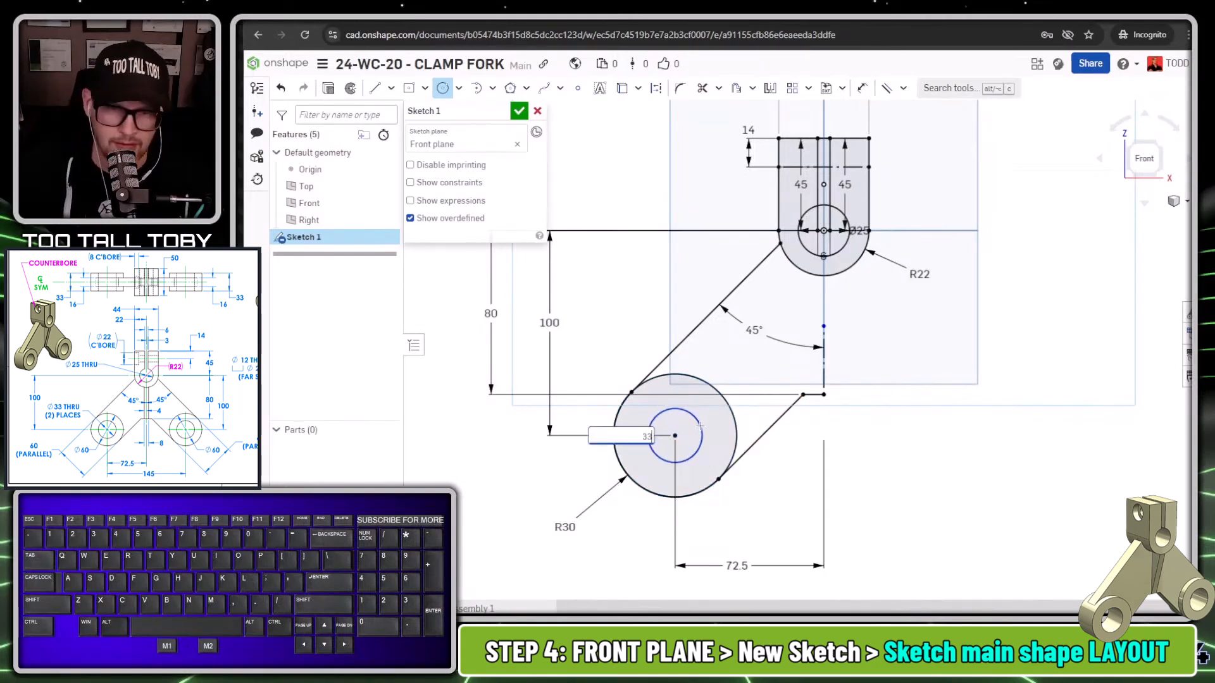
click(712, 425)
key(Escape)
Mirror the whole left arm outline with its two circles about the vertical construction line to form the right arm
scroll(747, 438, down, 2)
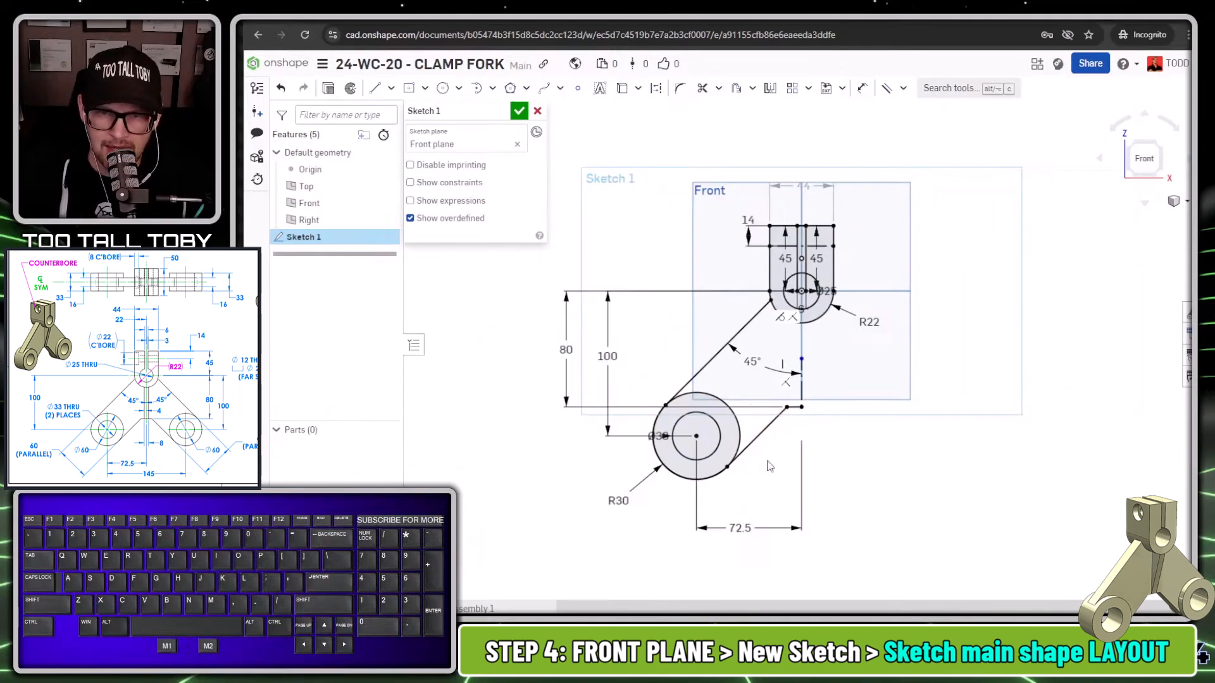
drag(845, 343, 631, 506)
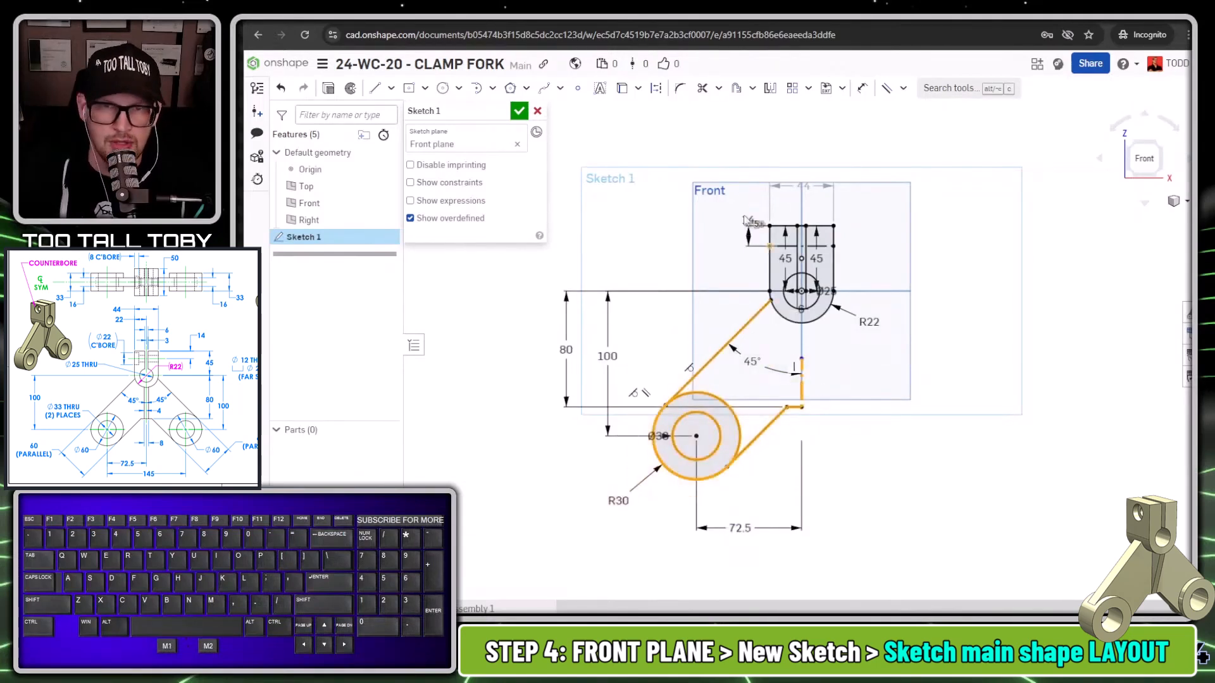
click(771, 90)
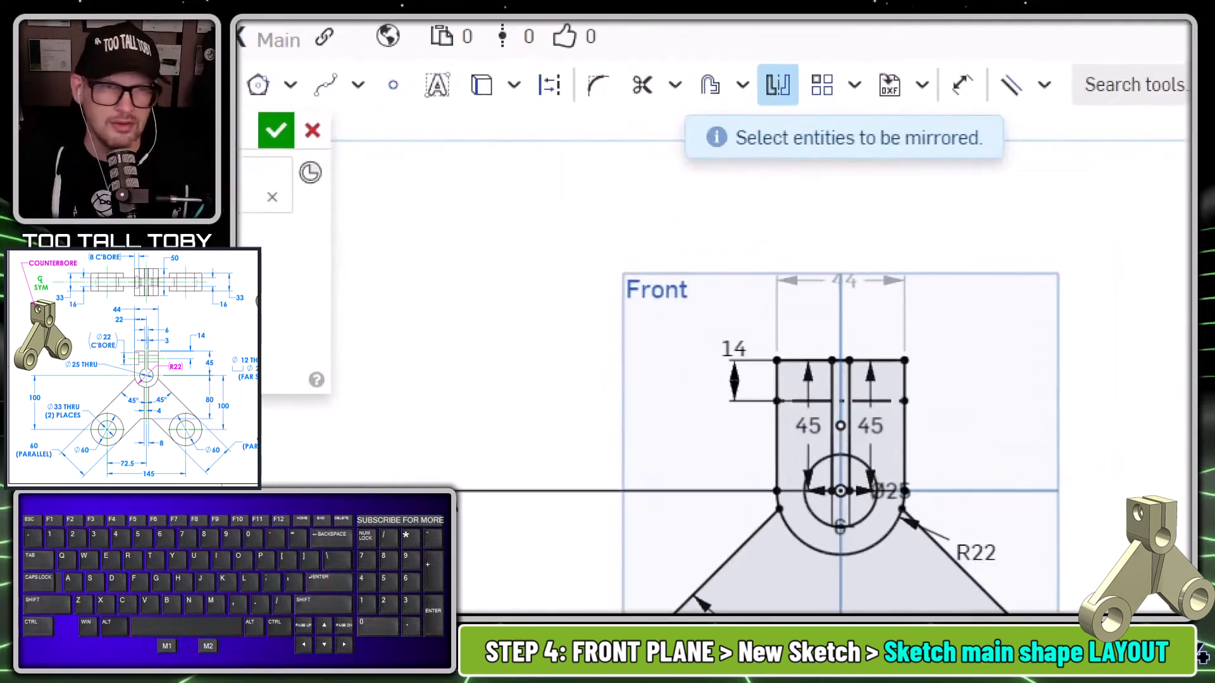
ctrl+shift+drag(787, 105, 864, 207)
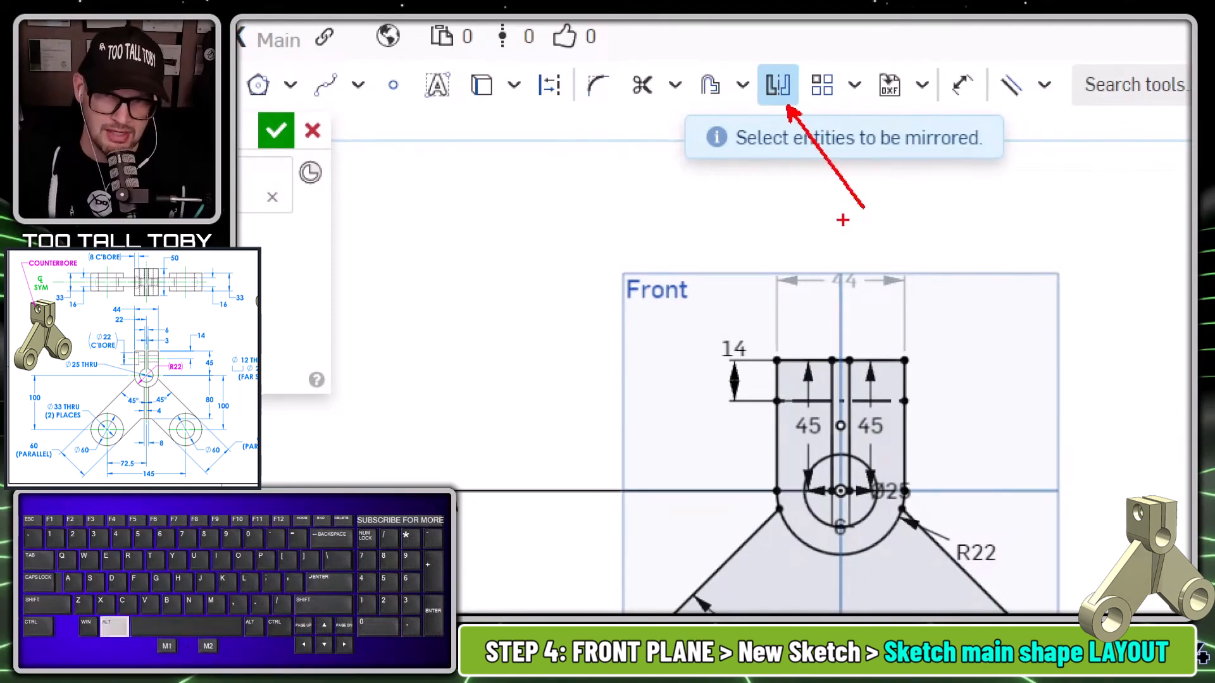
key(Escape)
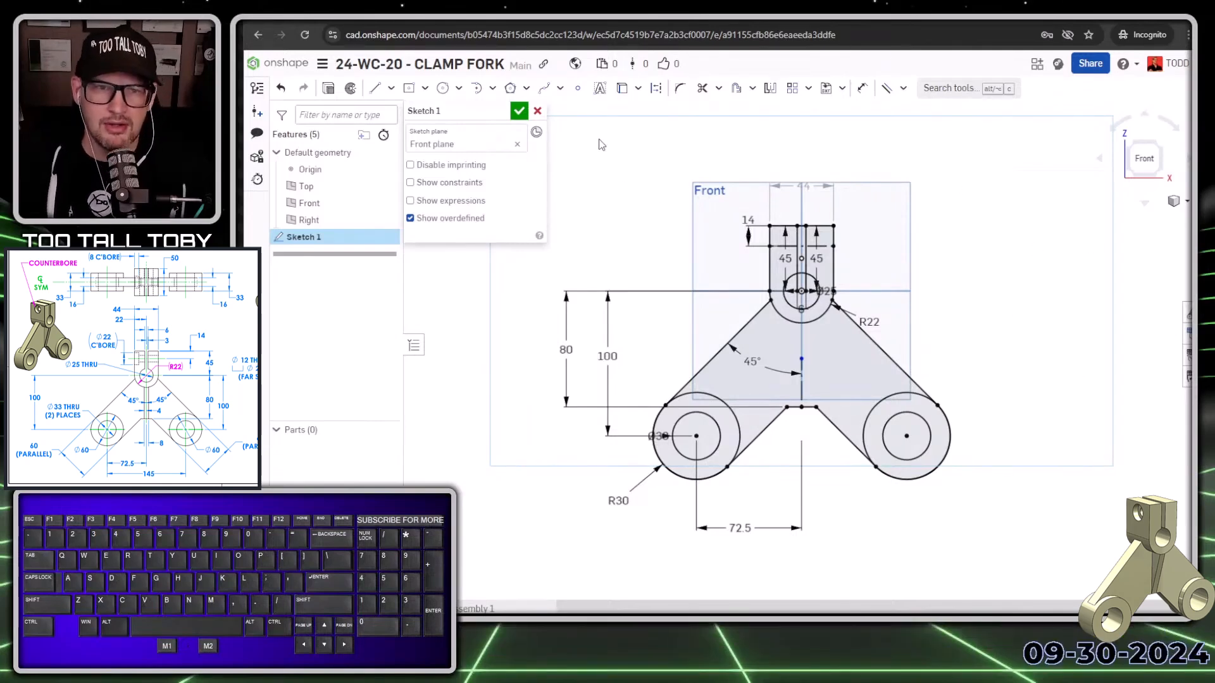
Start a solid extrude from the layout sketch and replace its preselected faces with only the U-shaped clamp region
key(s)
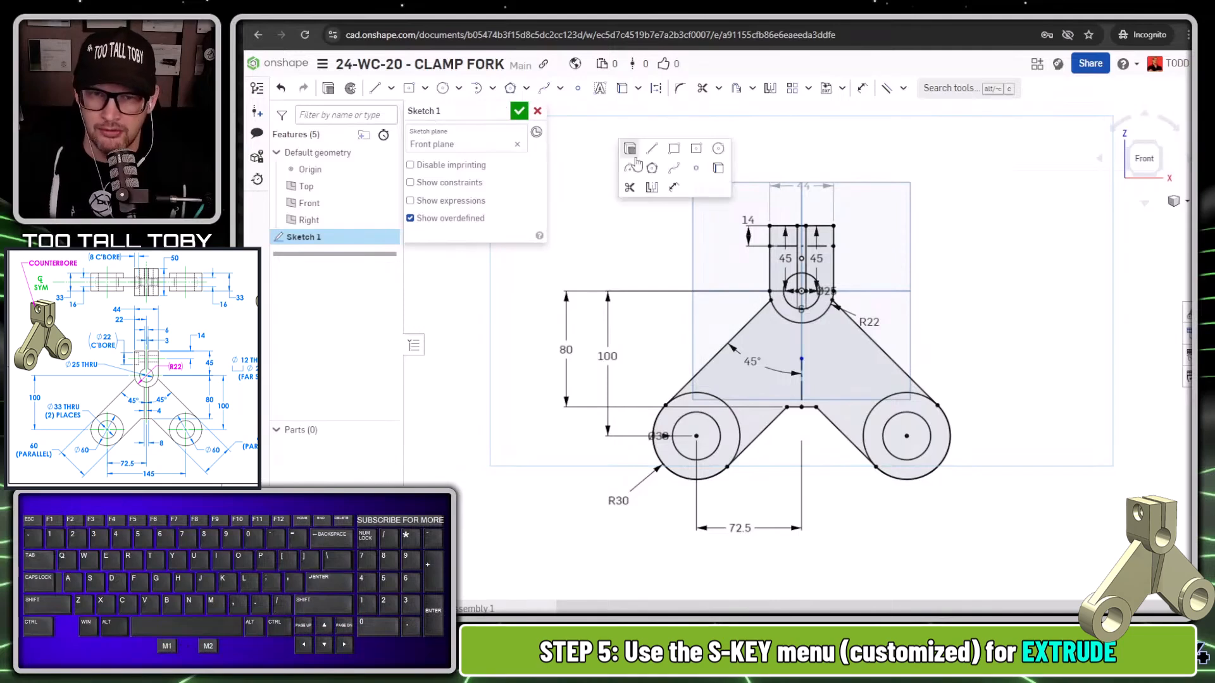
click(630, 150)
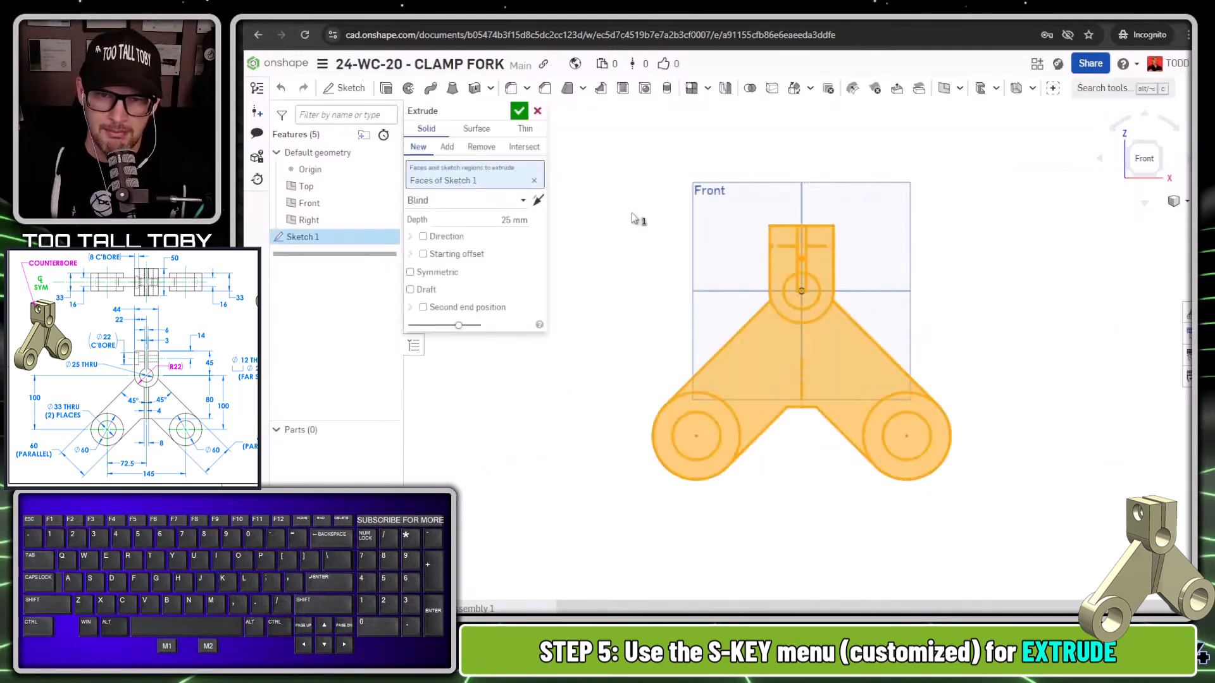
key(shift+7)
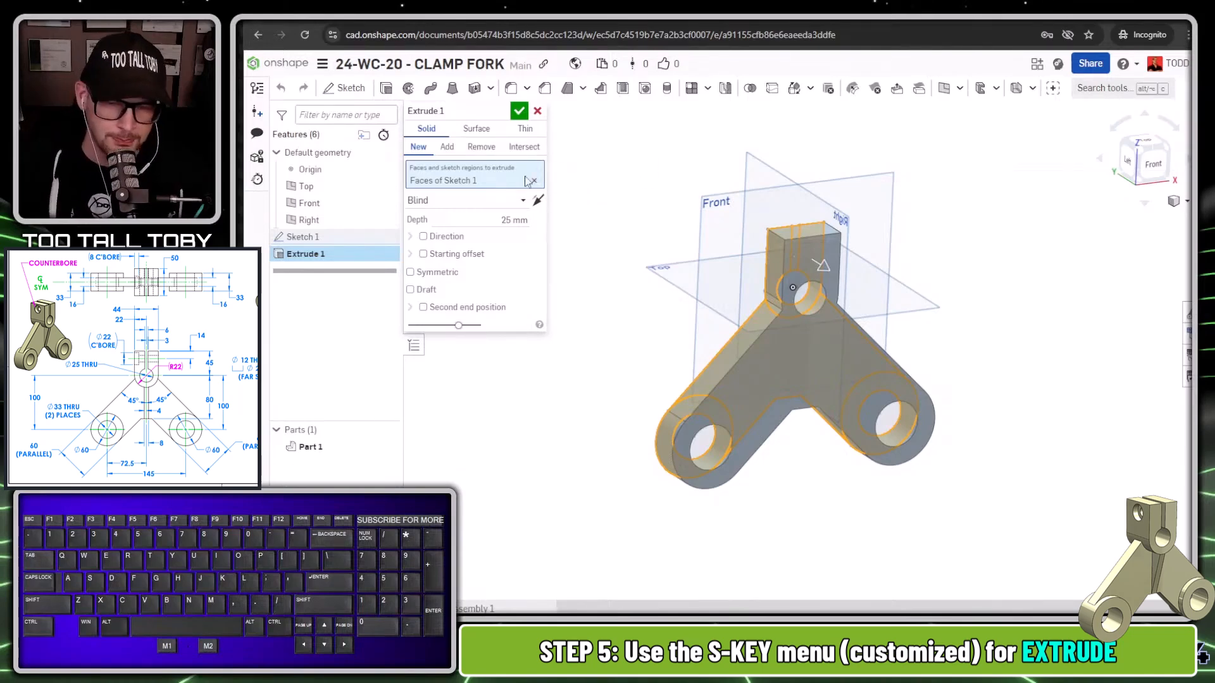
mouse_move(466, 151)
mouse_down()
mouse_move(438, 153)
mouse_move(408, 181)
mouse_move(521, 172)
mouse_move(382, 140)
mouse_up()
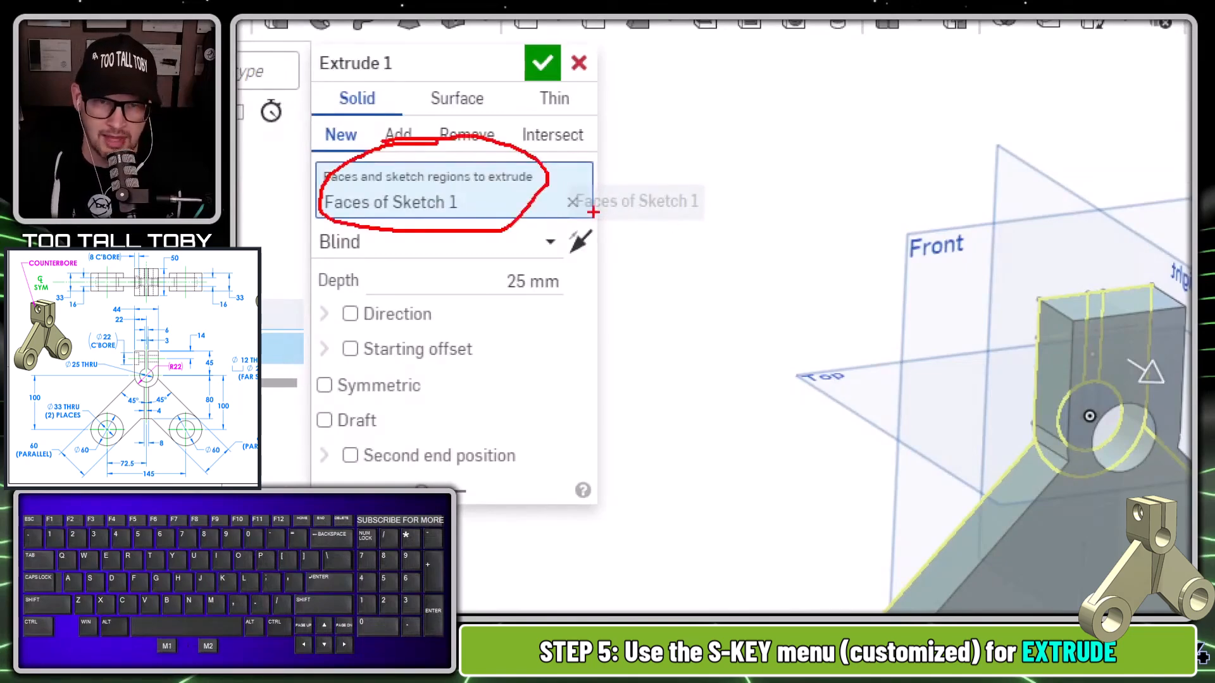
ctrl+shift+drag(573, 201, 697, 215)
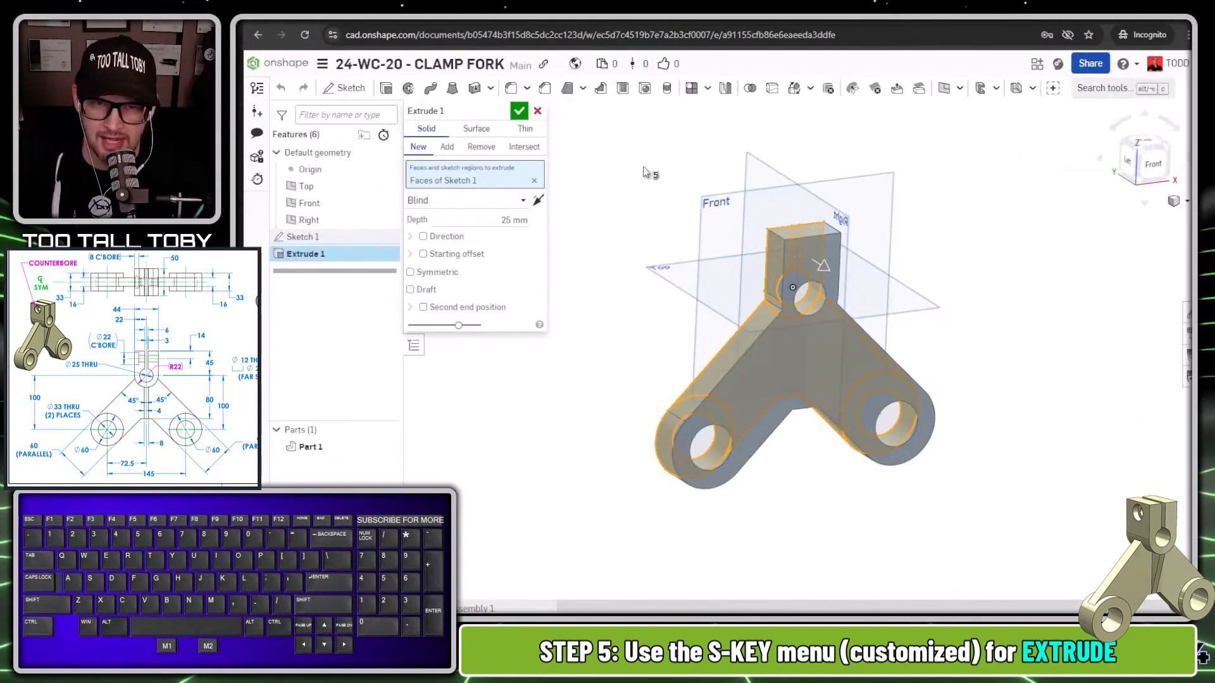
key(space)
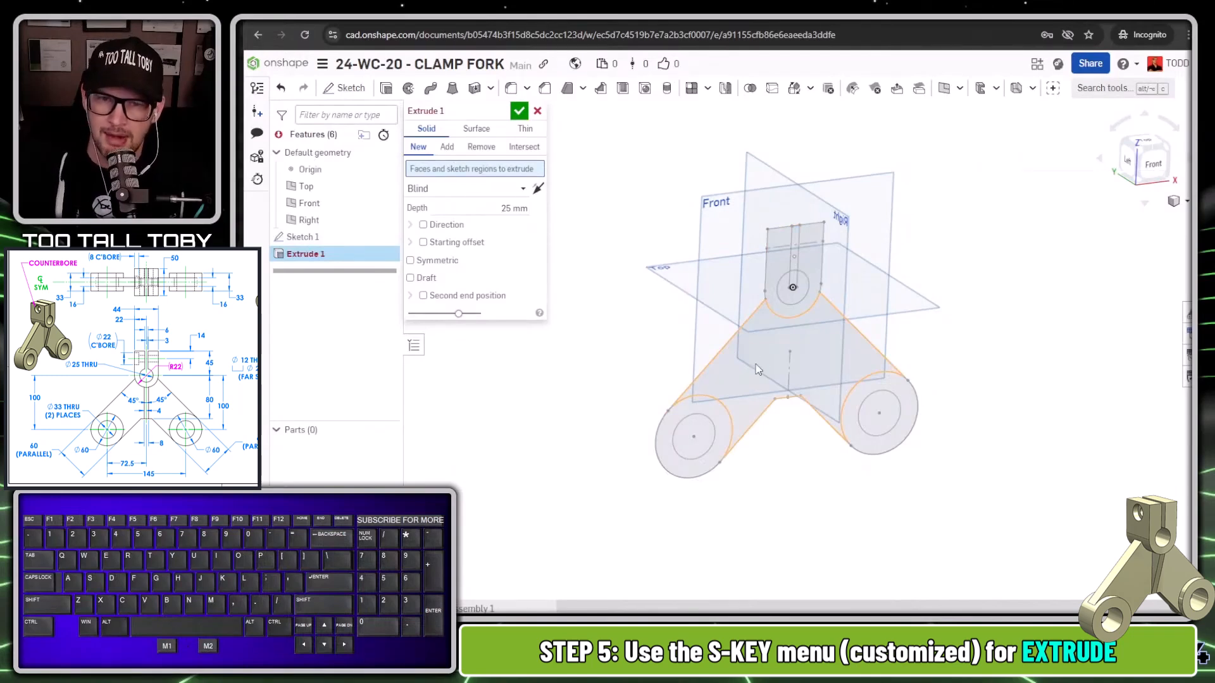
click(806, 261)
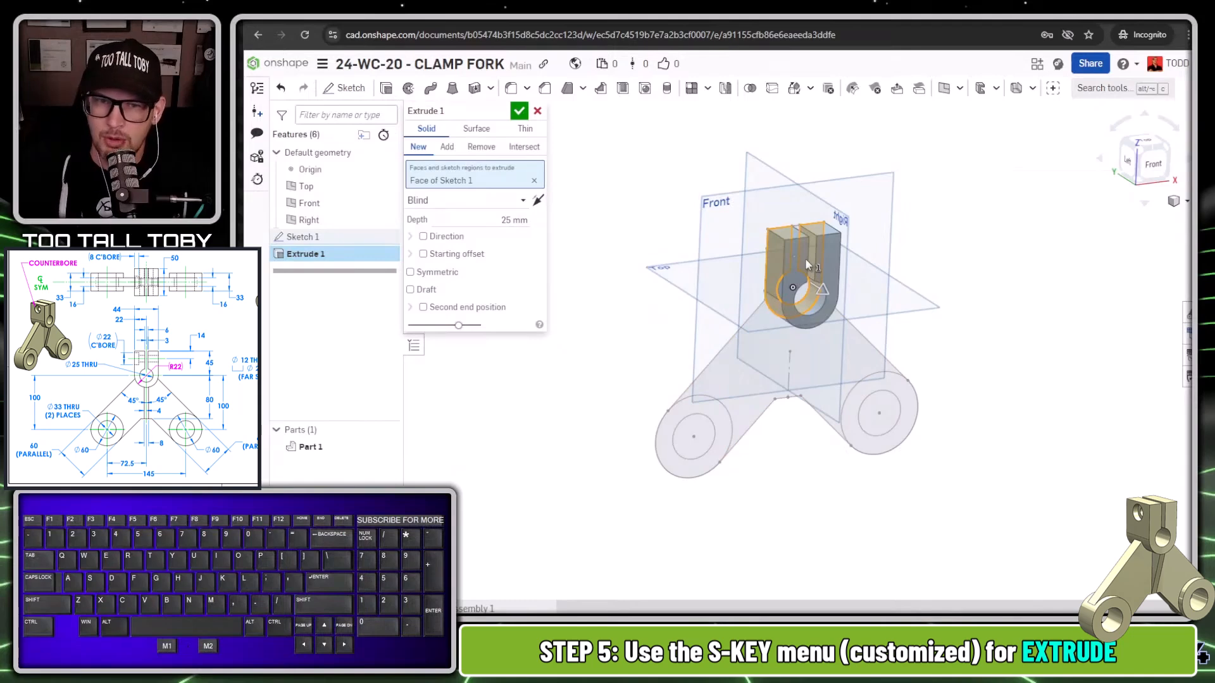
Set the clamp extrusion to 50 mm deep and symmetric about the sketch plane, and finish it
key(Tab)
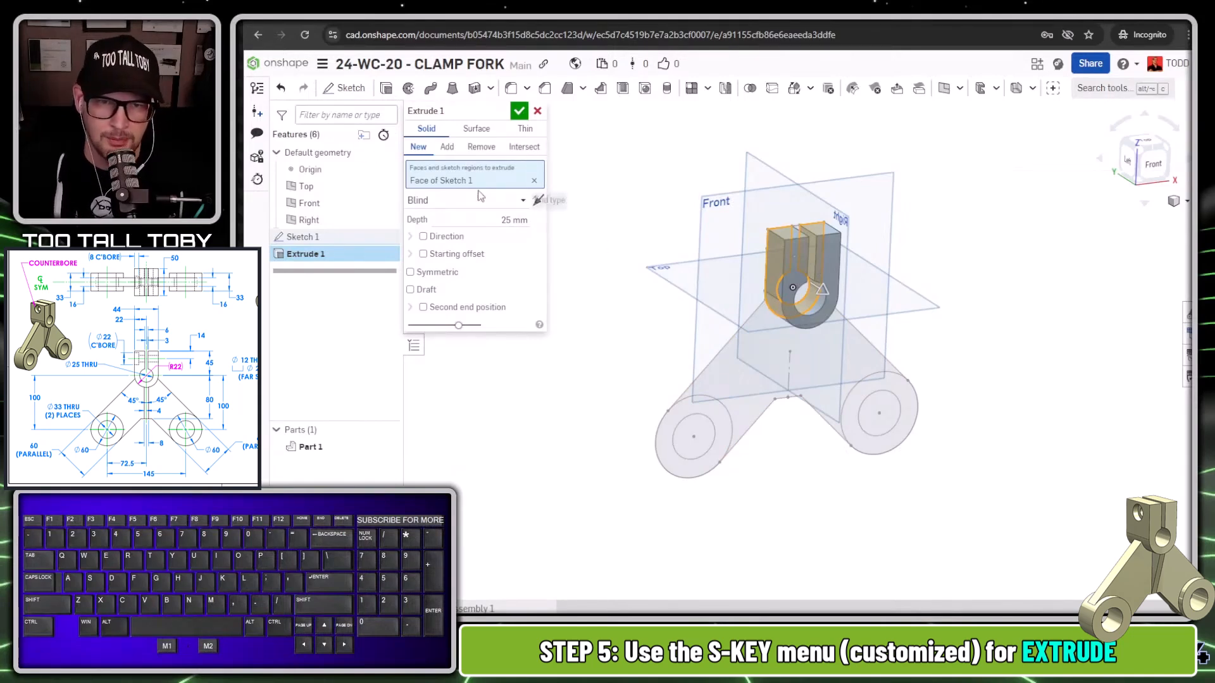
key(Tab)
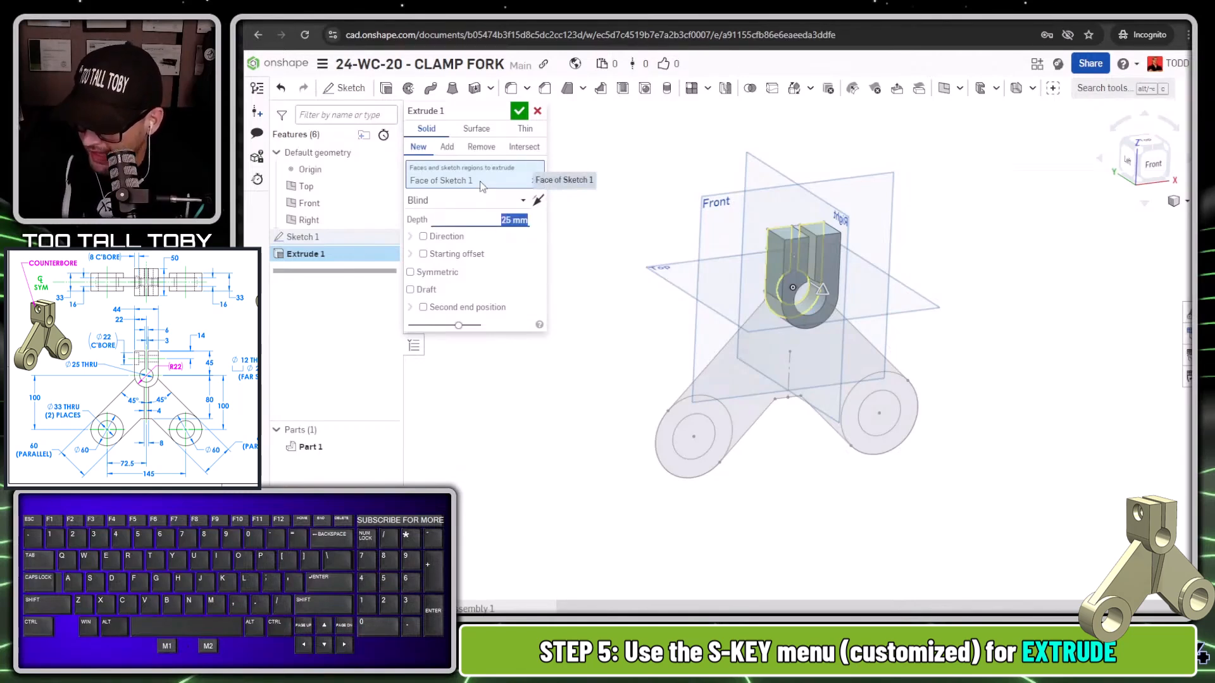
text(50)
key(Tab)
key(Tab)
key(Tab)
key(space)
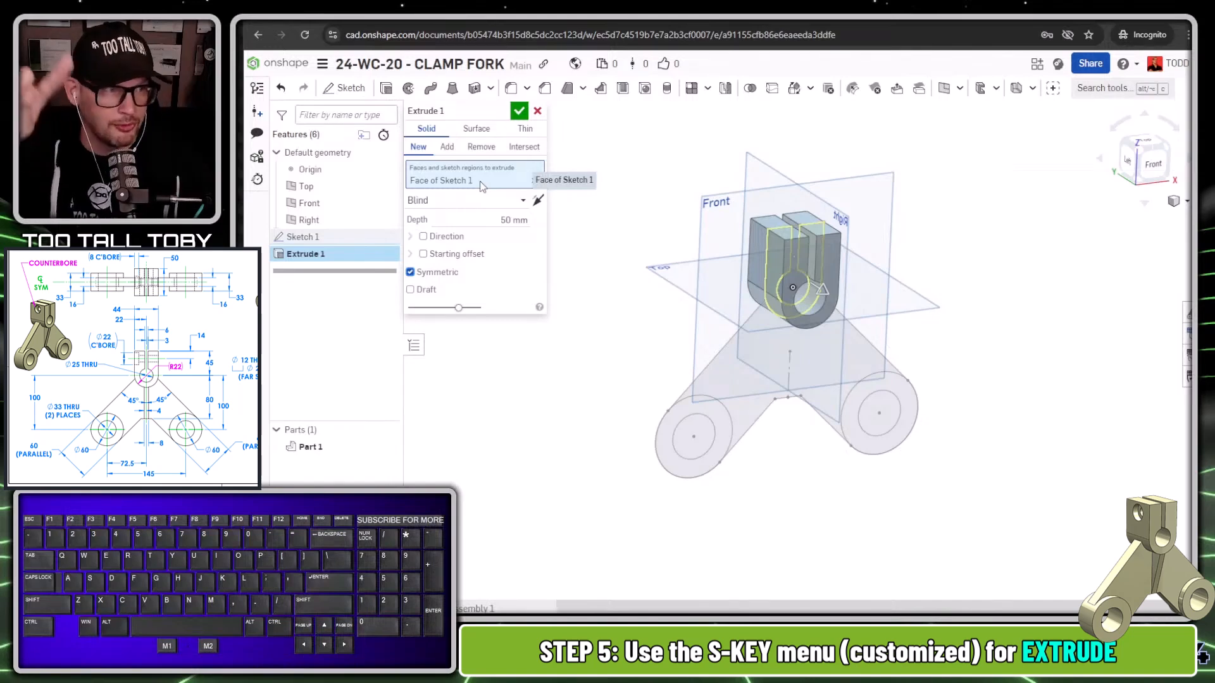
key(Return)
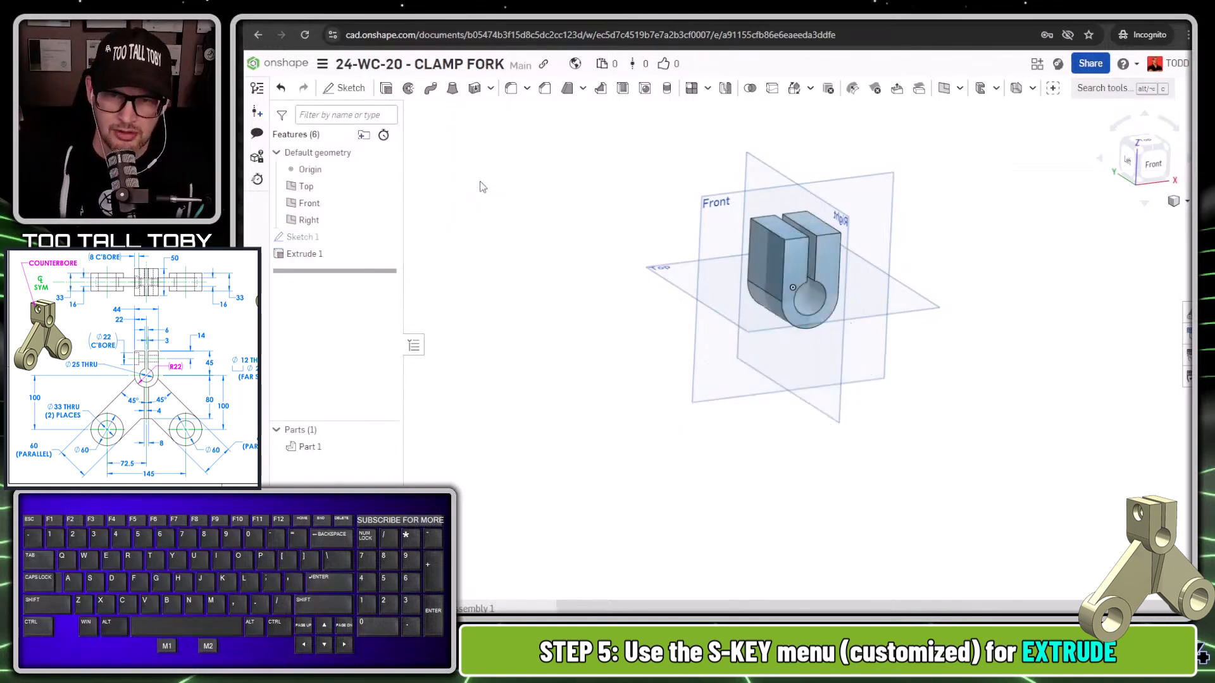
Show the layout sketch again and start a solid extrude of the arm region between the clamp and both bosses
click(392, 236)
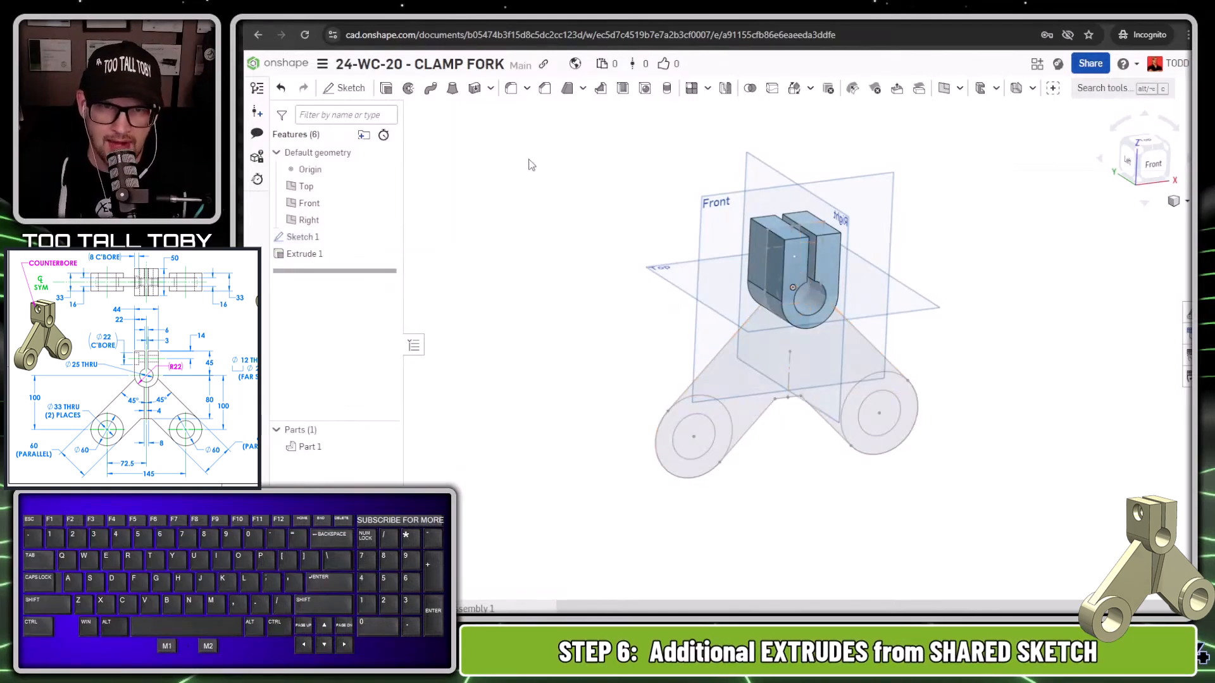
key(s)
click(567, 152)
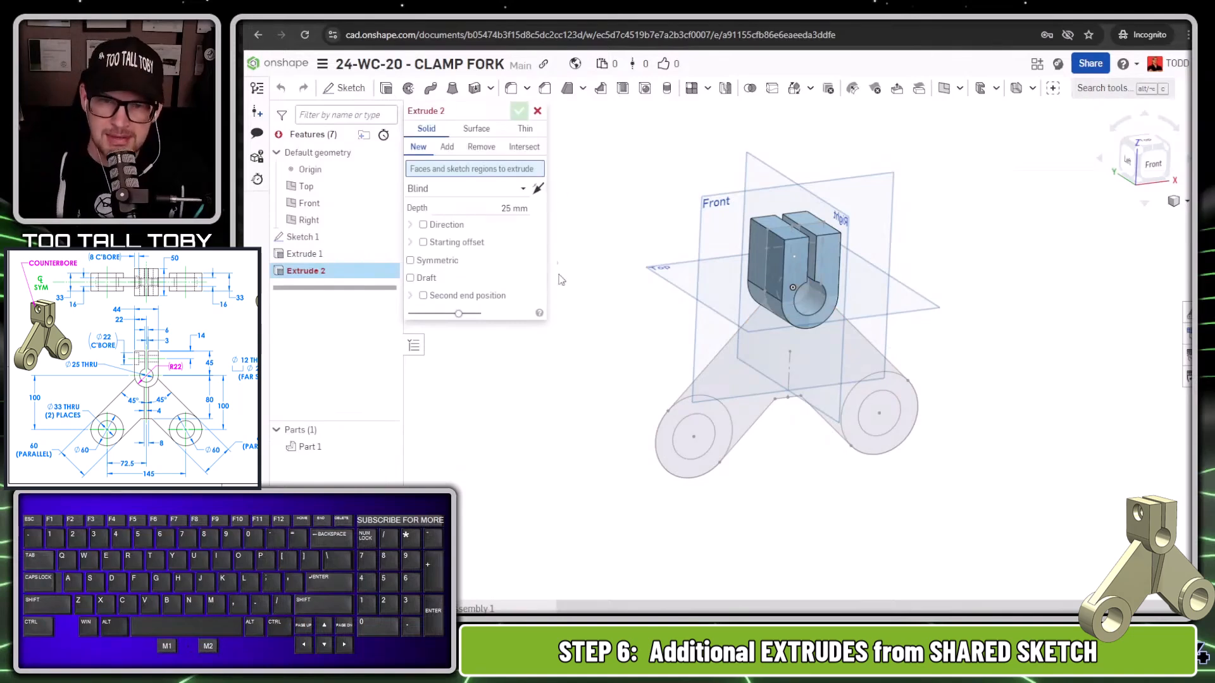
click(759, 372)
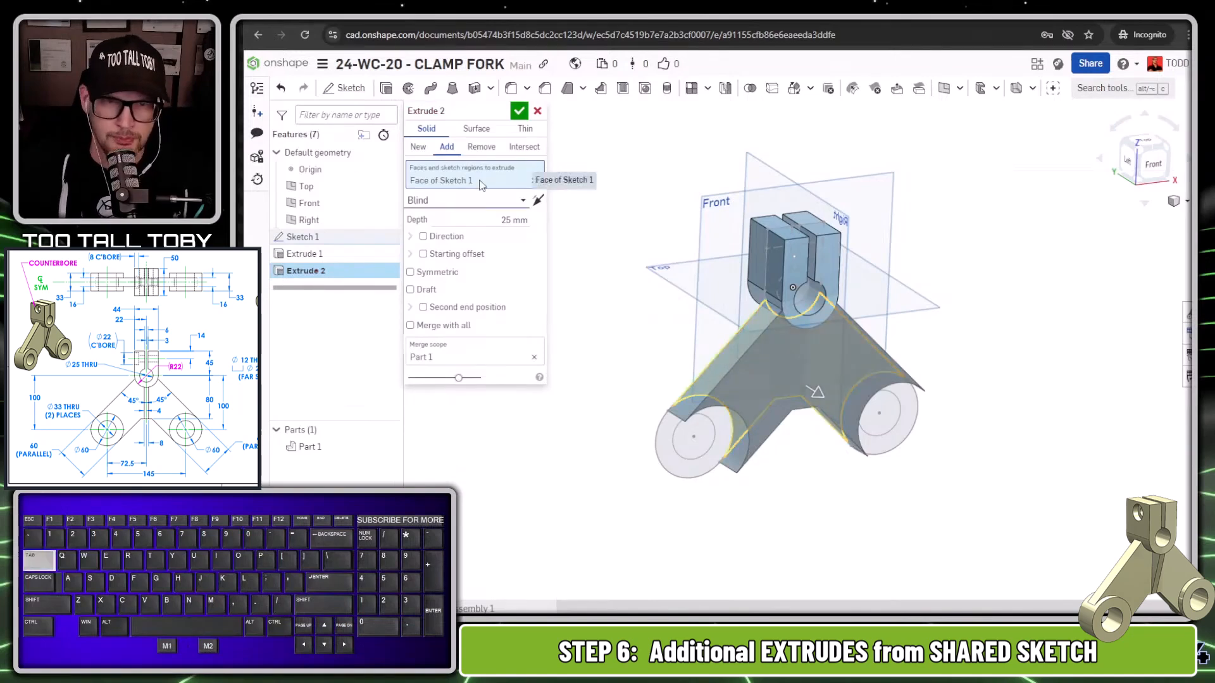
Set the arm extrusion to 16 mm deep and symmetric about the sketch plane
key(Tab)
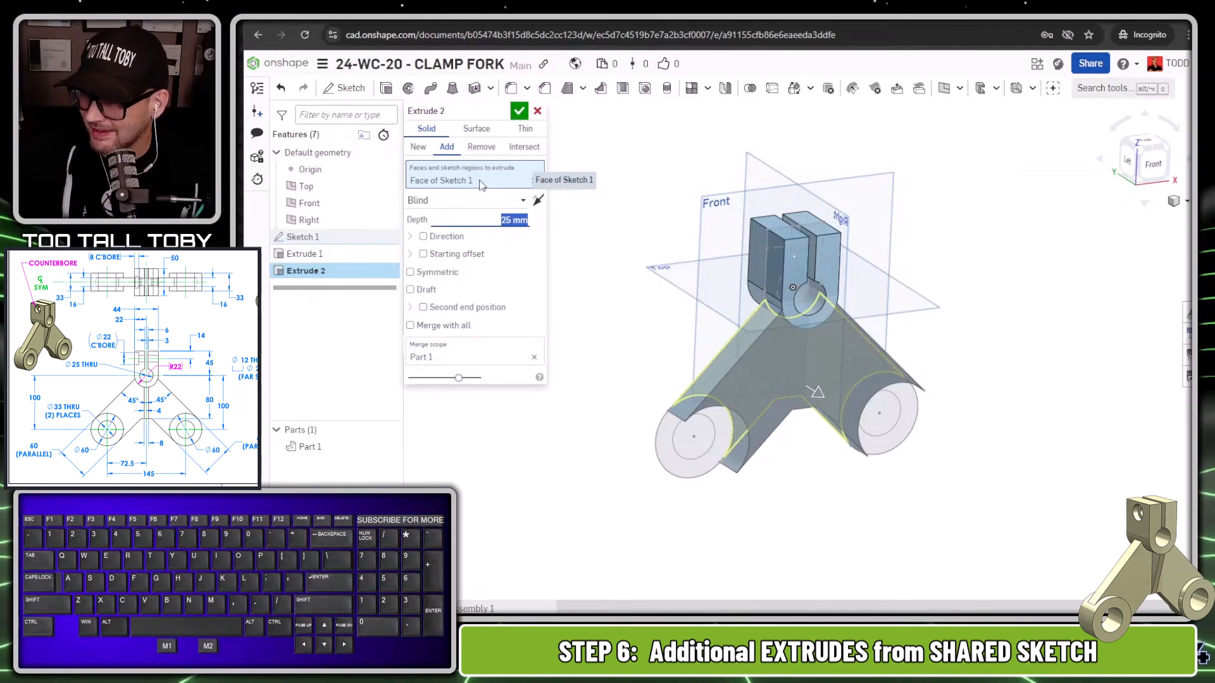
text(16)
key(Tab)
key(Tab)
key(Tab)
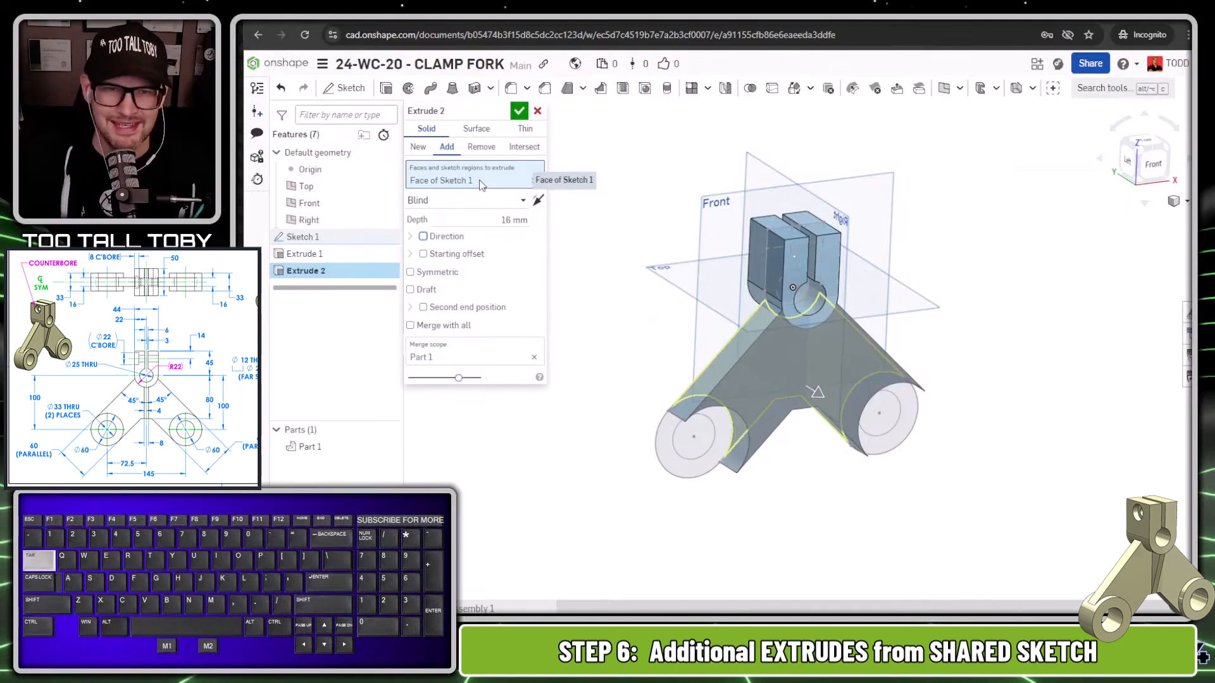
key(space)
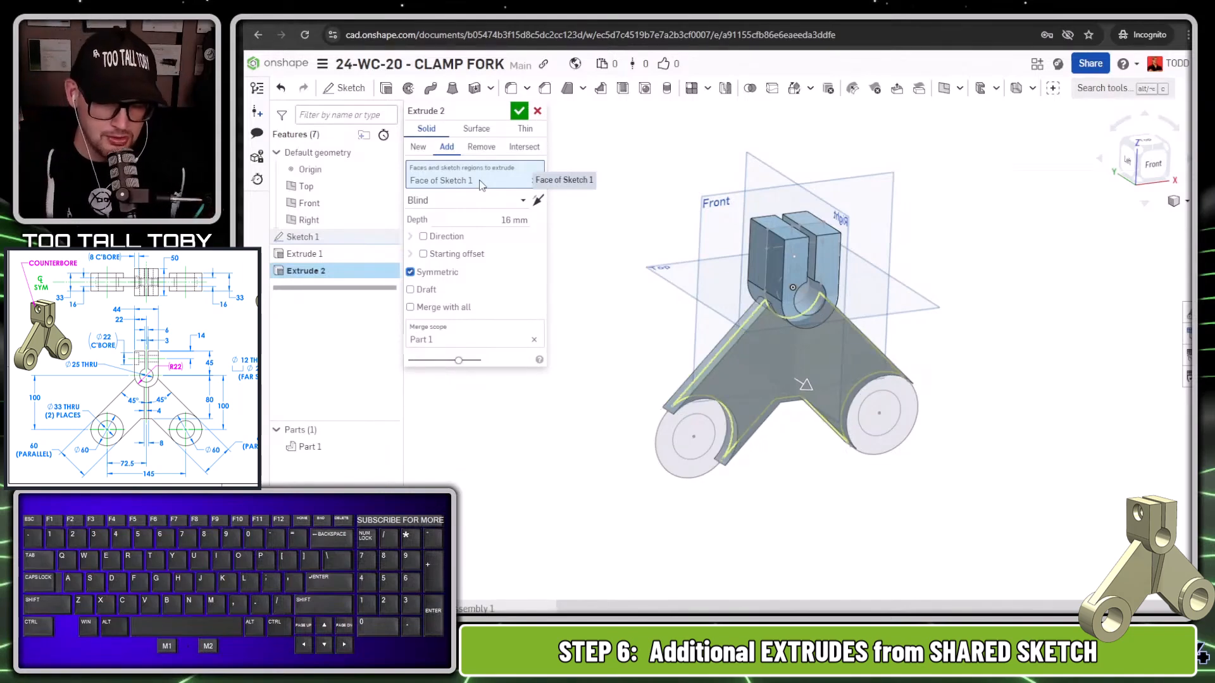
Start another solid extrude and make it 33 mm deep and symmetric
key(shift+e)
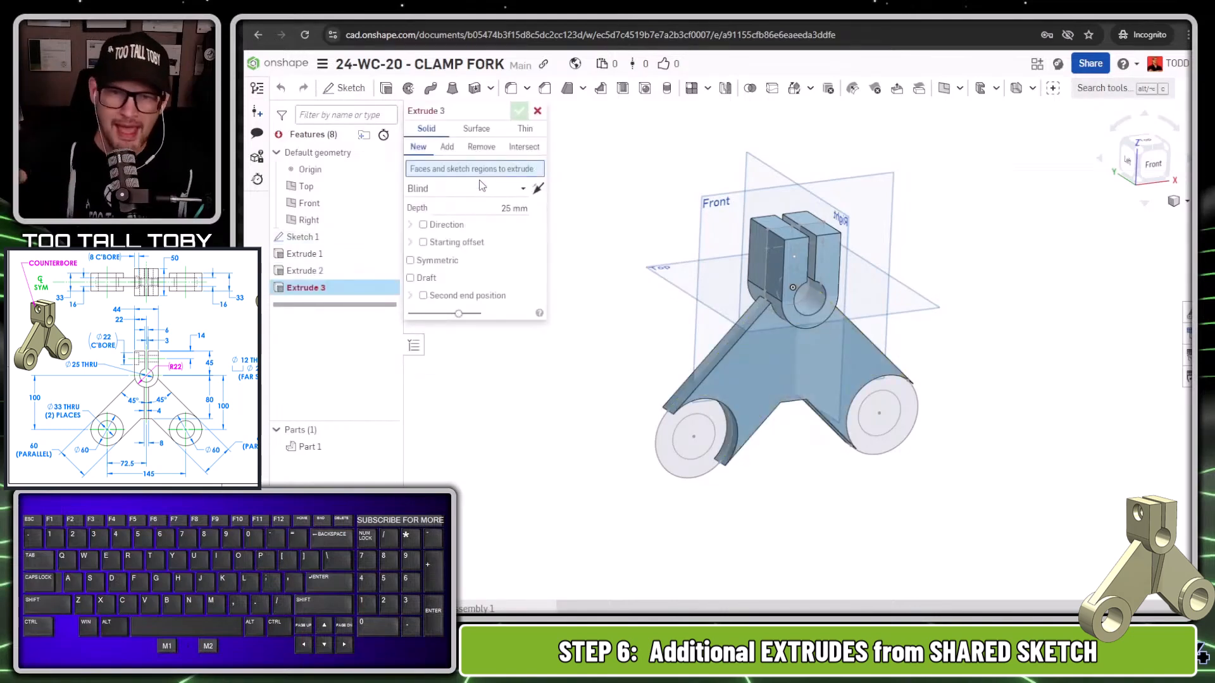
key(Tab)
key(Tab)
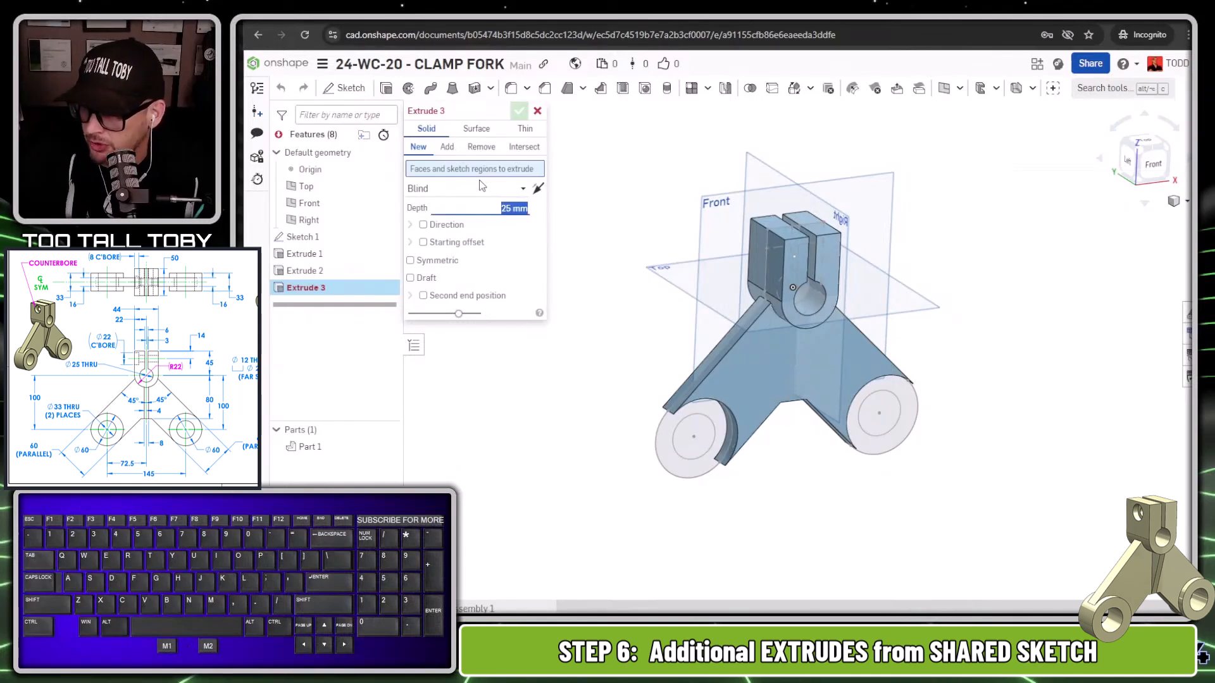
text(33)
key(Tab)
key(Tab)
key(Tab)
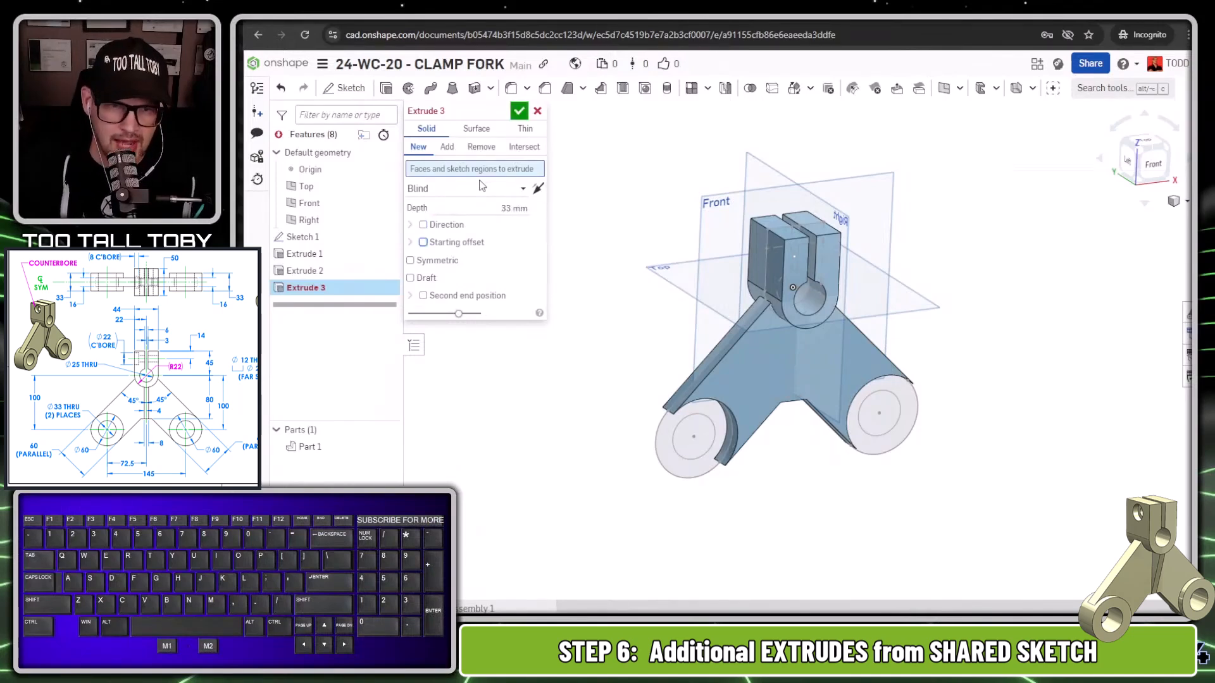
key(space)
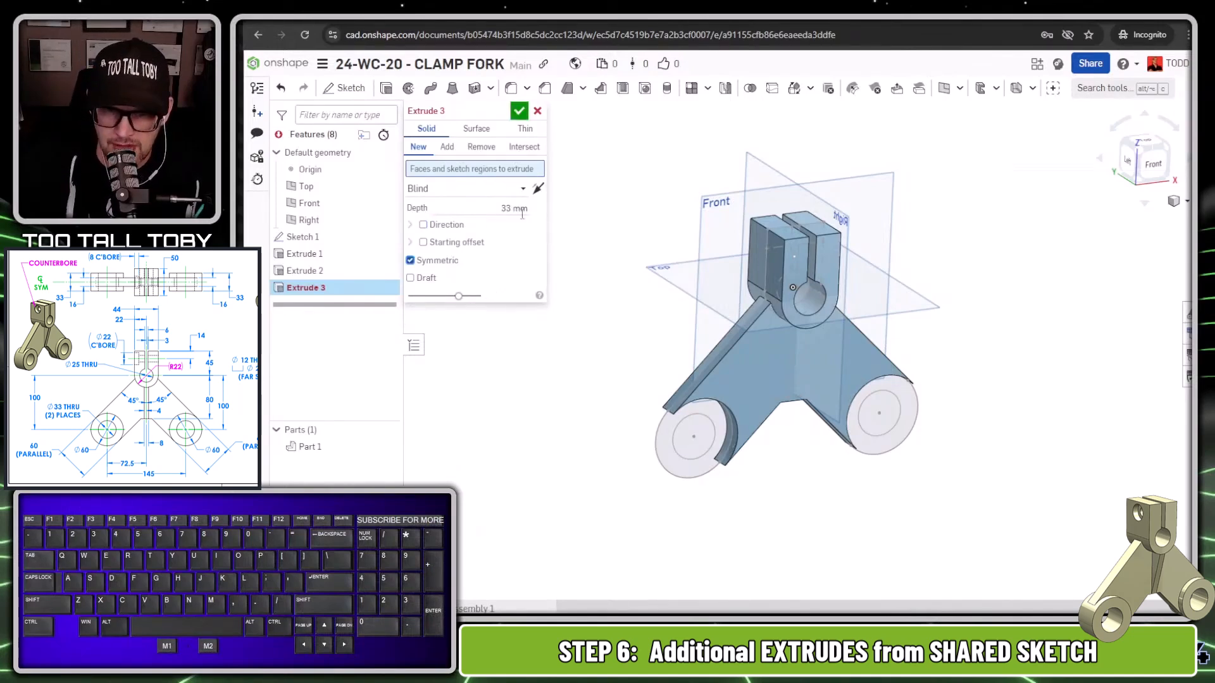
Pick the two ring-shaped boss regions at the arm ends as extrude profiles and finish the extrusion
click(674, 454)
click(917, 400)
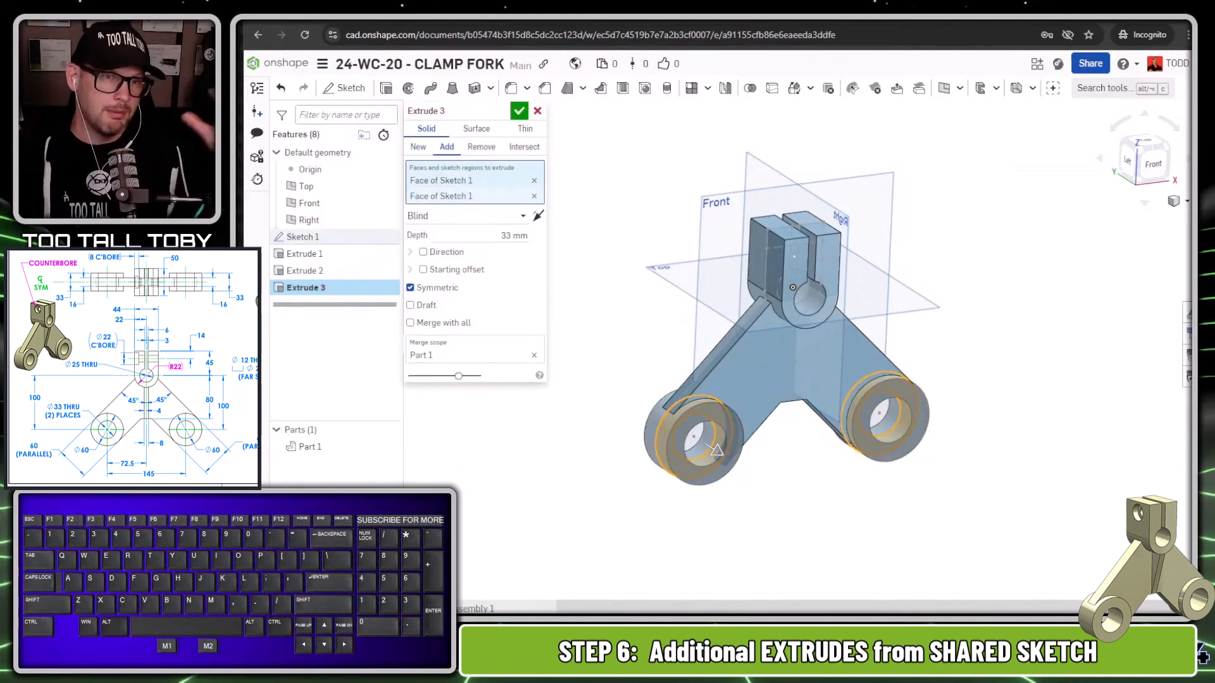
click(519, 113)
Undo the boss, arm and clamp extrusions and start extruding from the layout sketch again
key(ctrl+z)
key(ctrl+z)
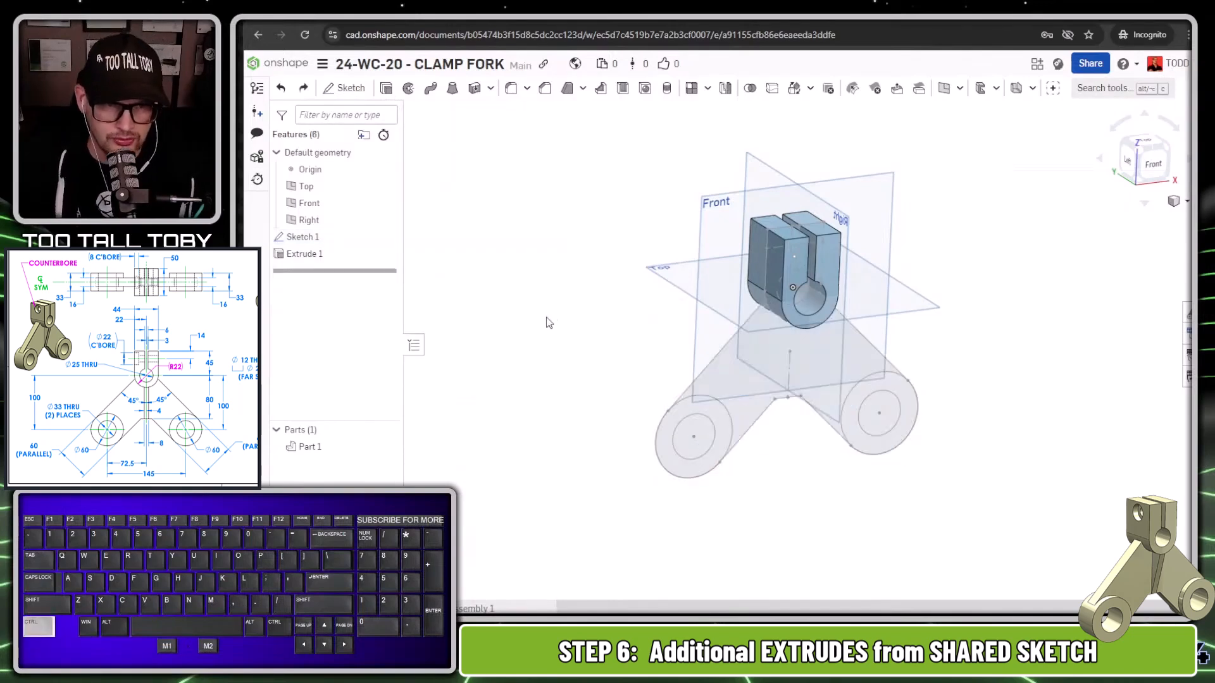
key(ctrl+z)
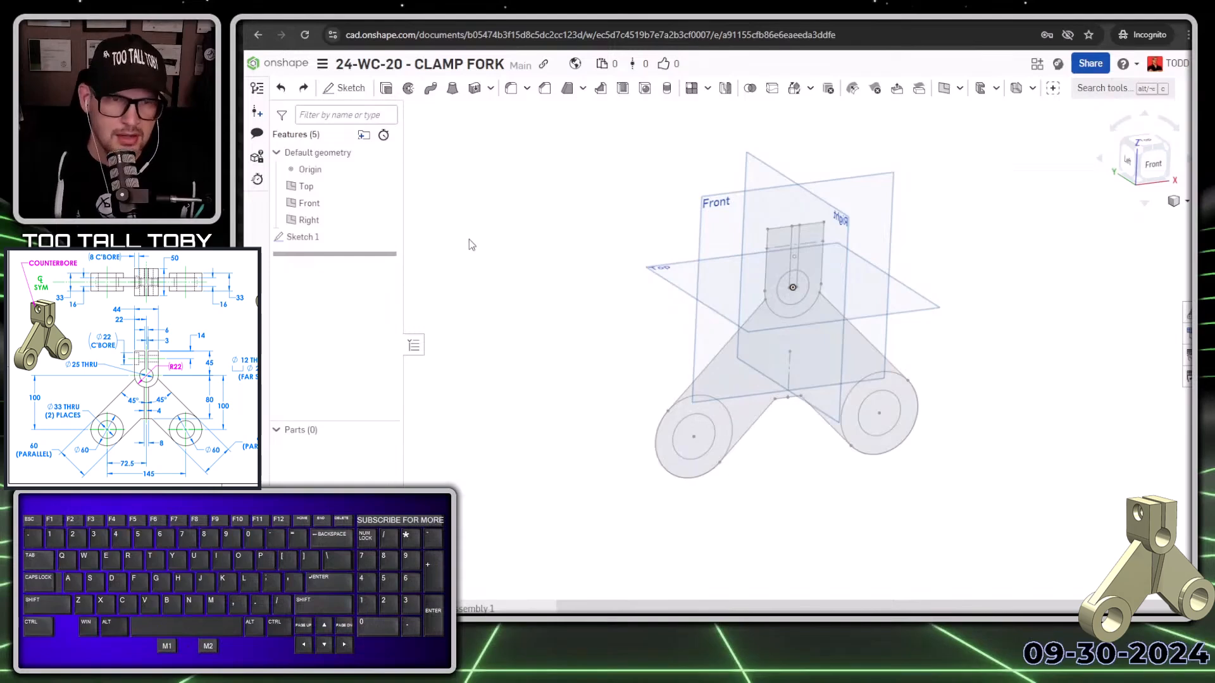
click(386, 236)
click(387, 236)
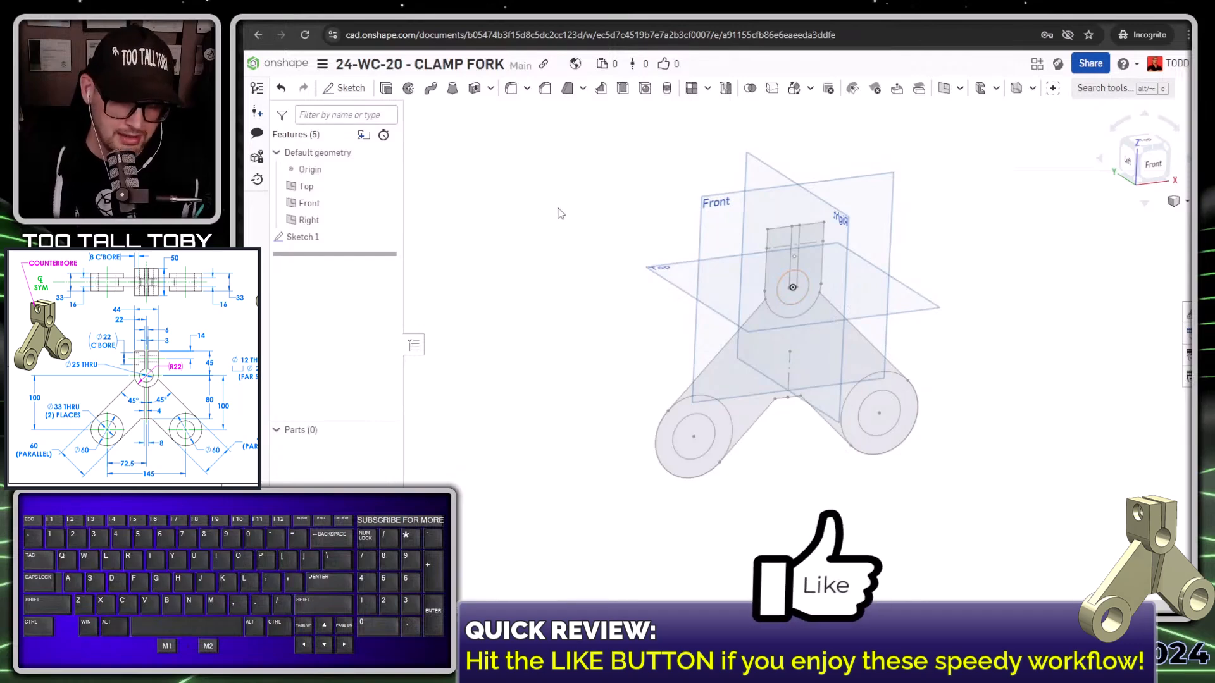
key(s)
click(591, 186)
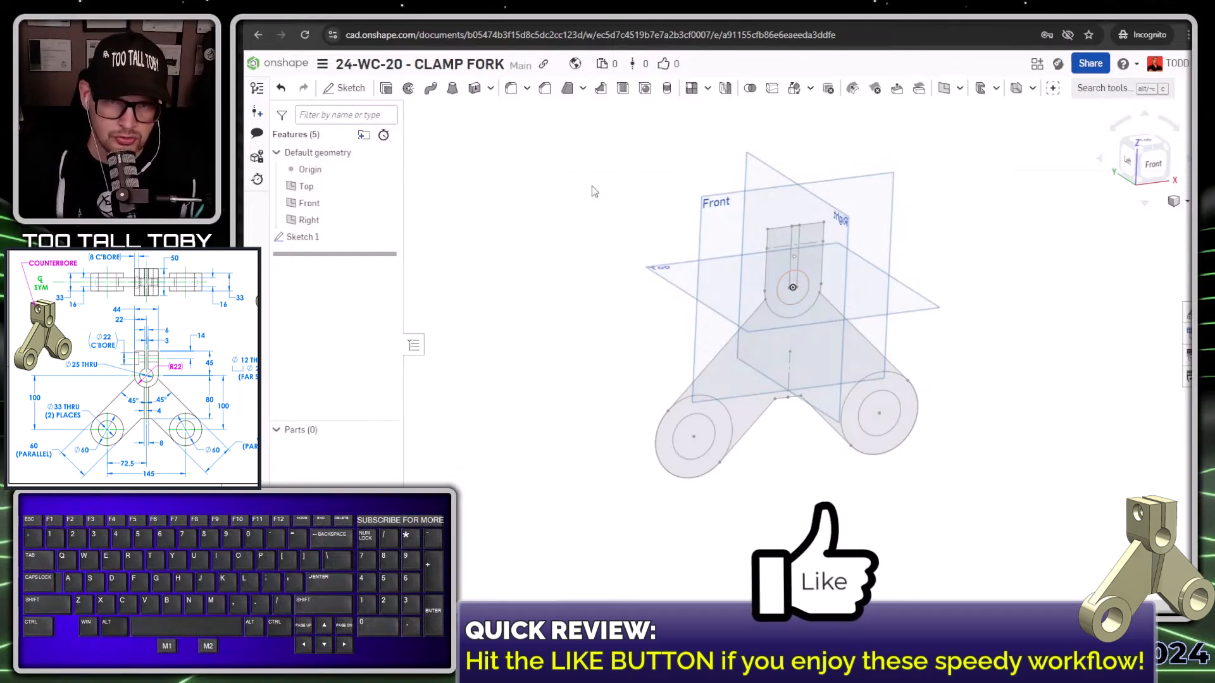
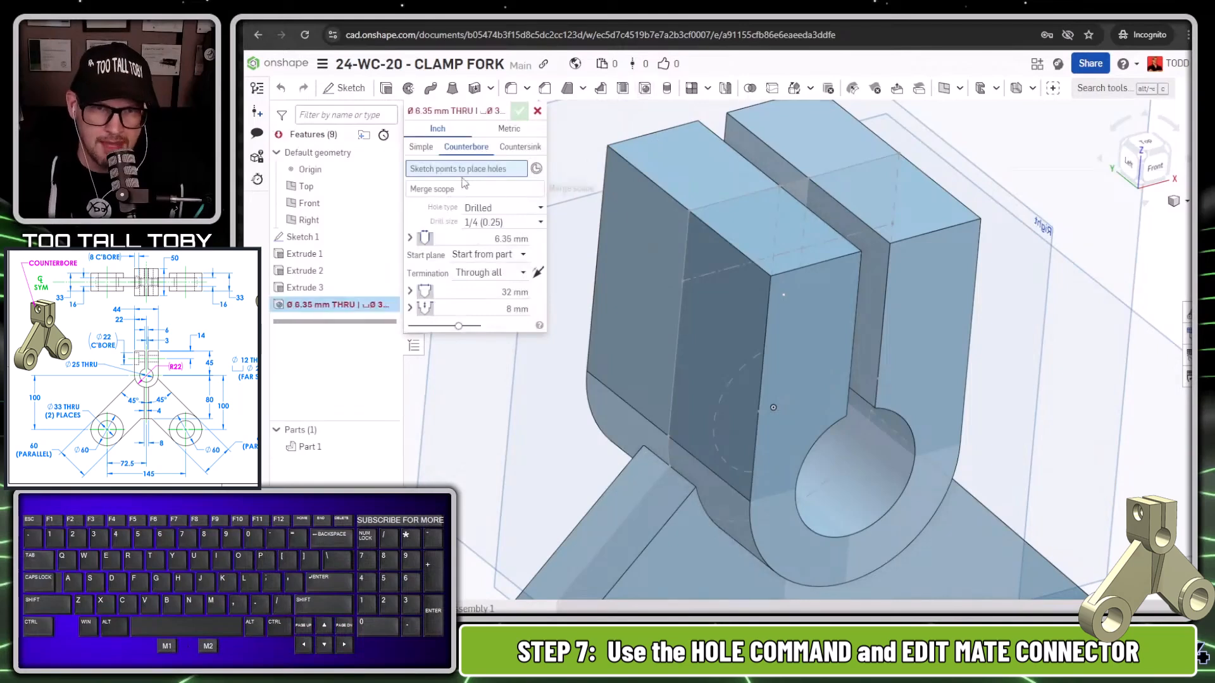
Try a 12 mm through hole with a 22 mm counterbore at the layout sketch vertex on the clamp's side face
click(473, 150)
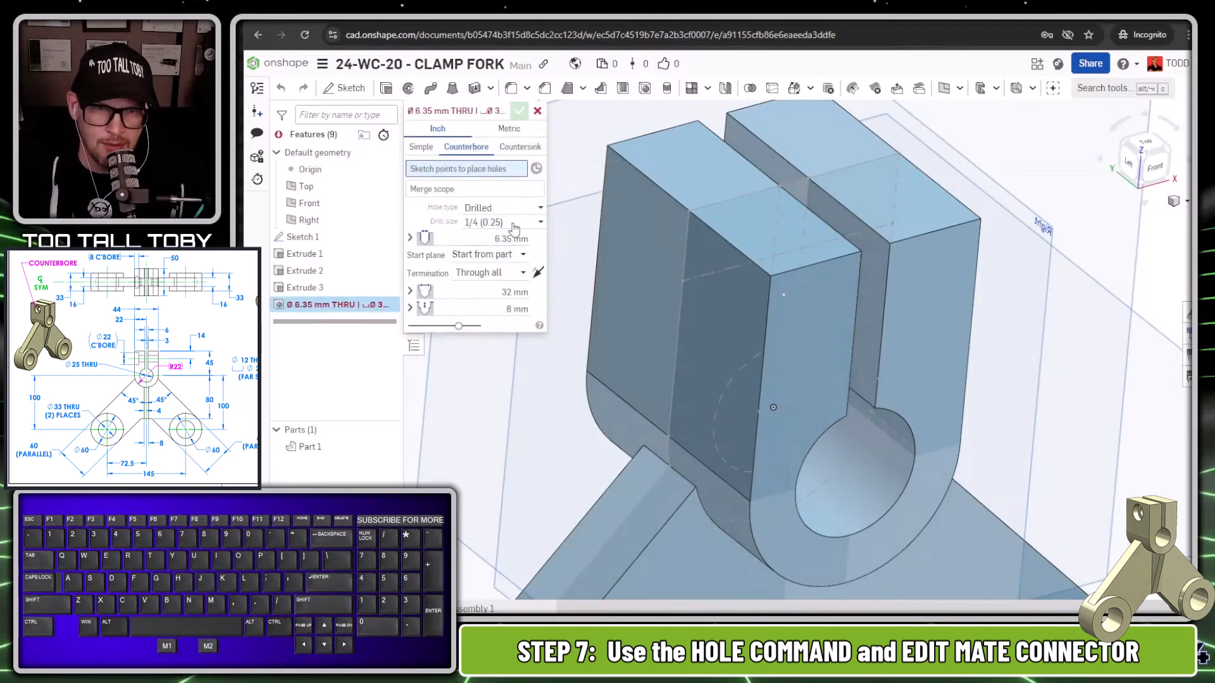
click(496, 250)
click(491, 239)
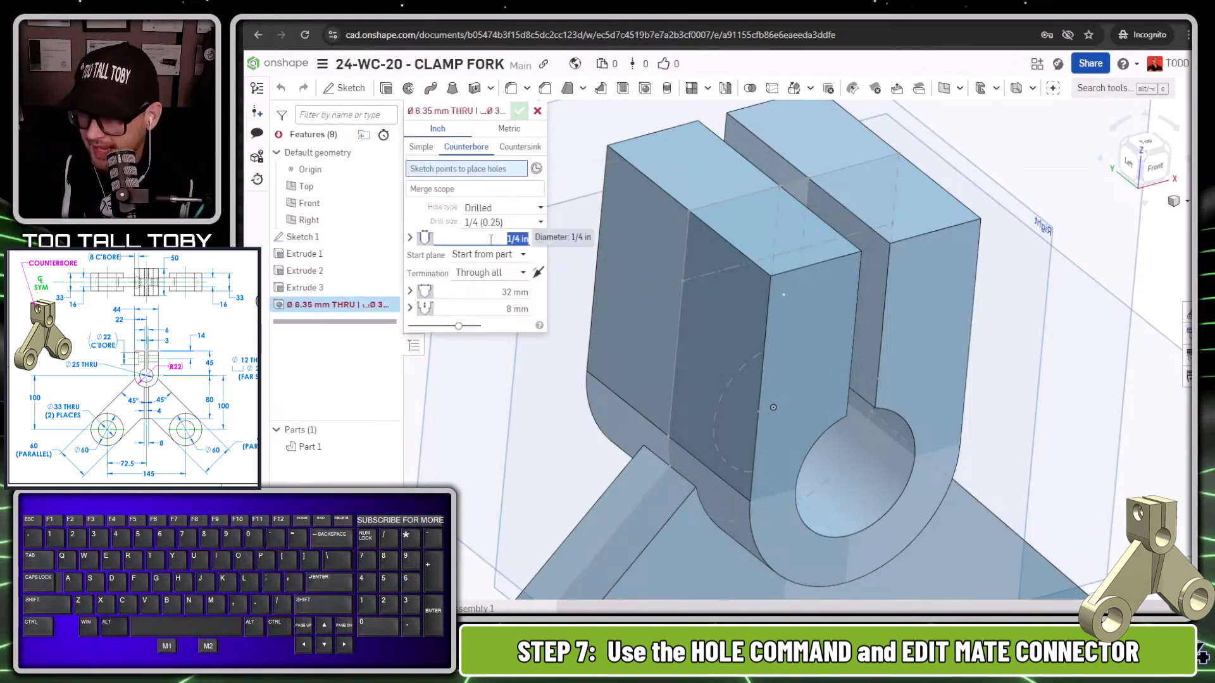
text(12)
key(Tab)
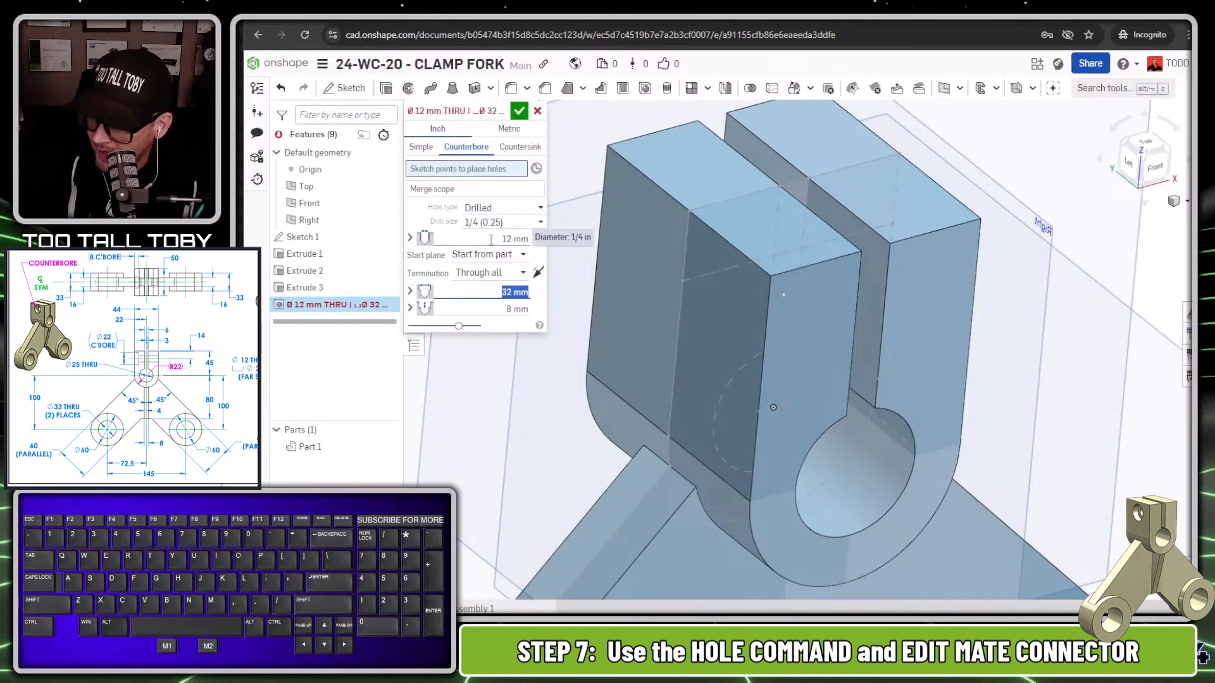
text(22)
key(Tab)
key(Tab)
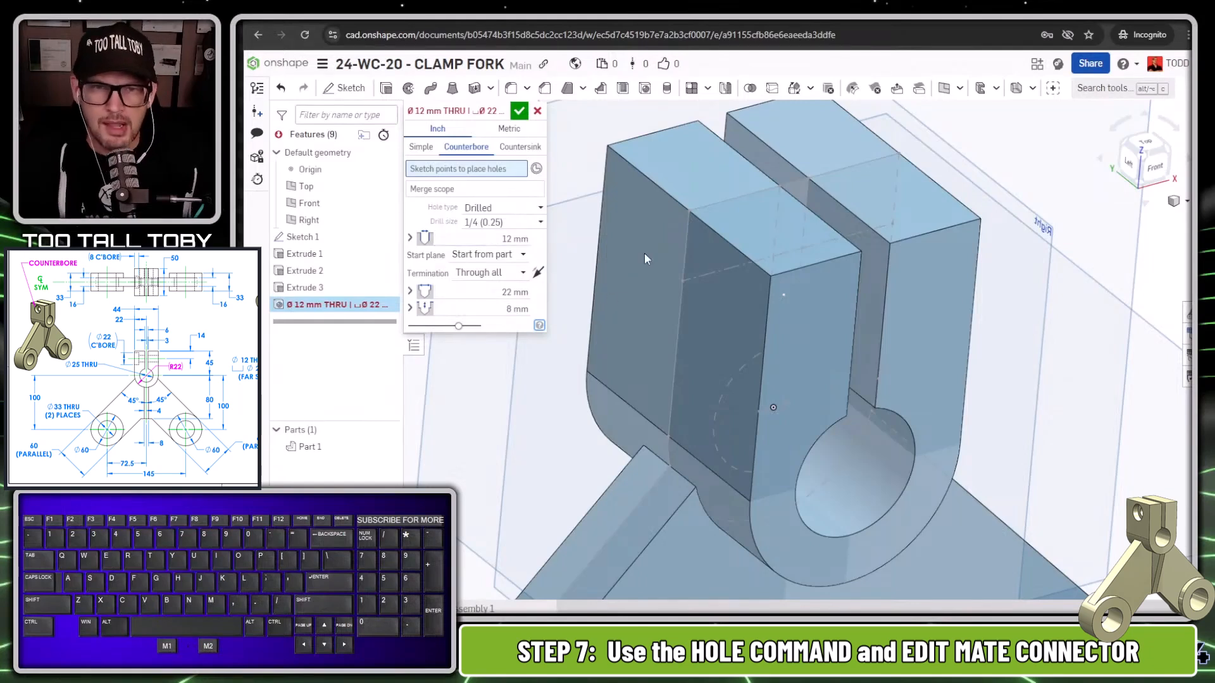
click(681, 283)
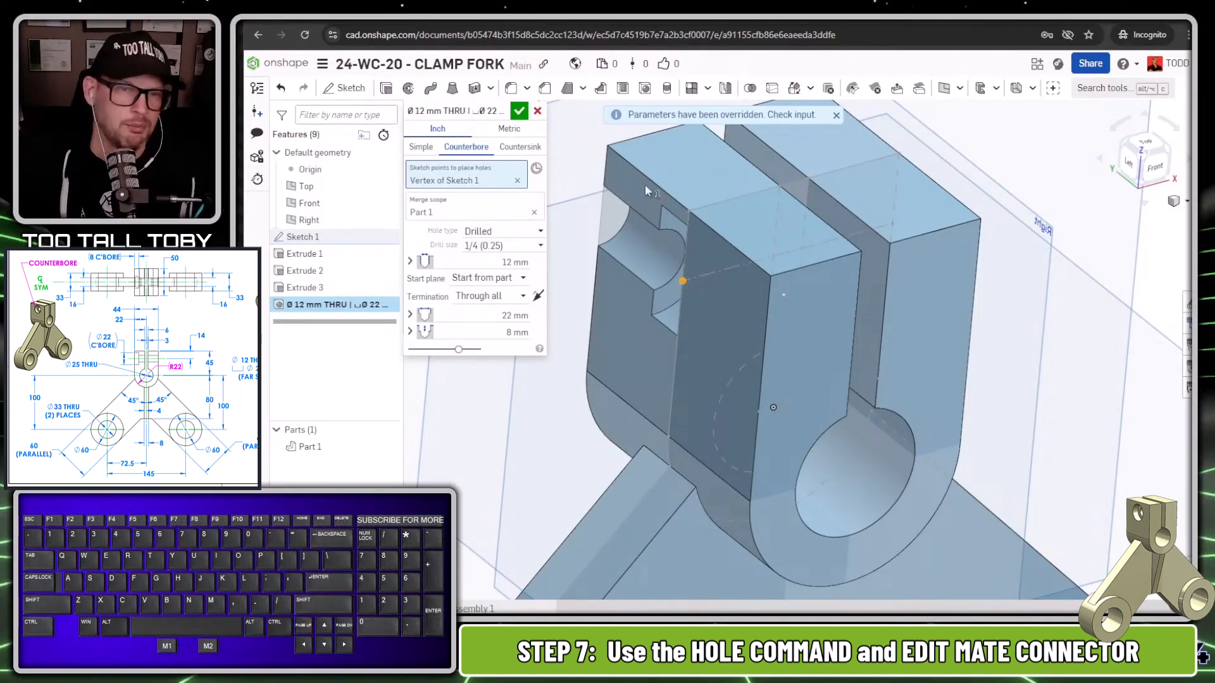
click(537, 111)
Sketch a point on the clamp's outer side face at the layout sketch's hole-centre vertex, and hide the layout sketch
click(643, 254)
key(s)
click(655, 245)
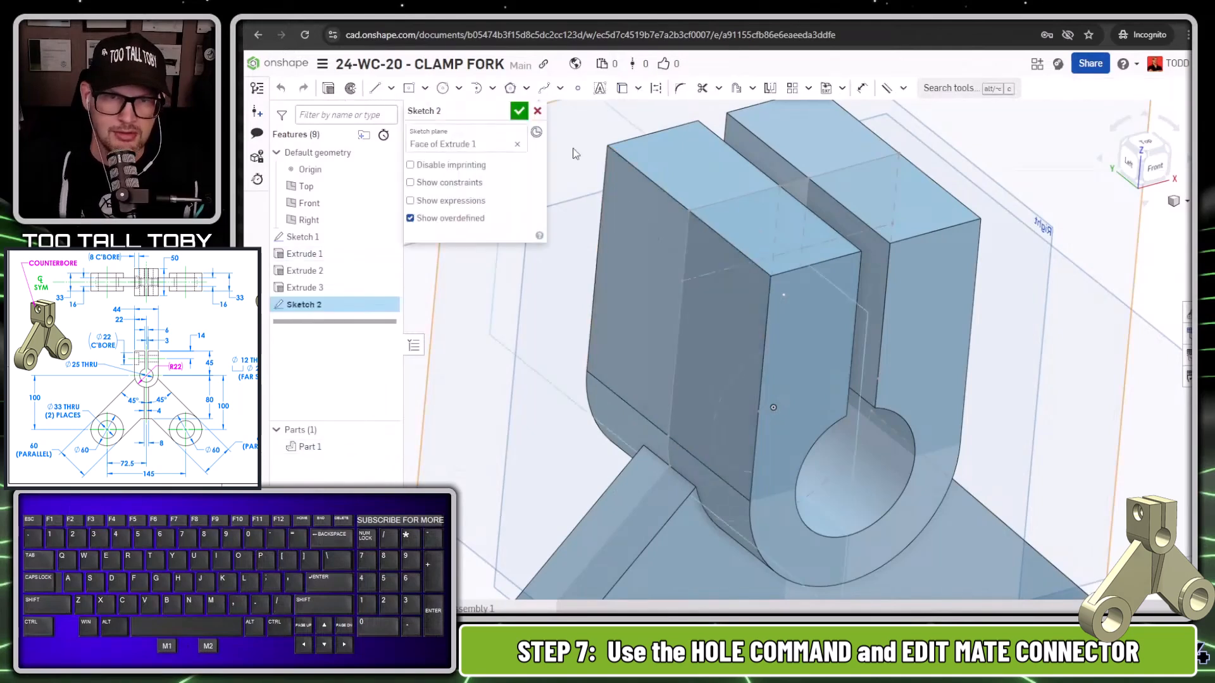
click(577, 88)
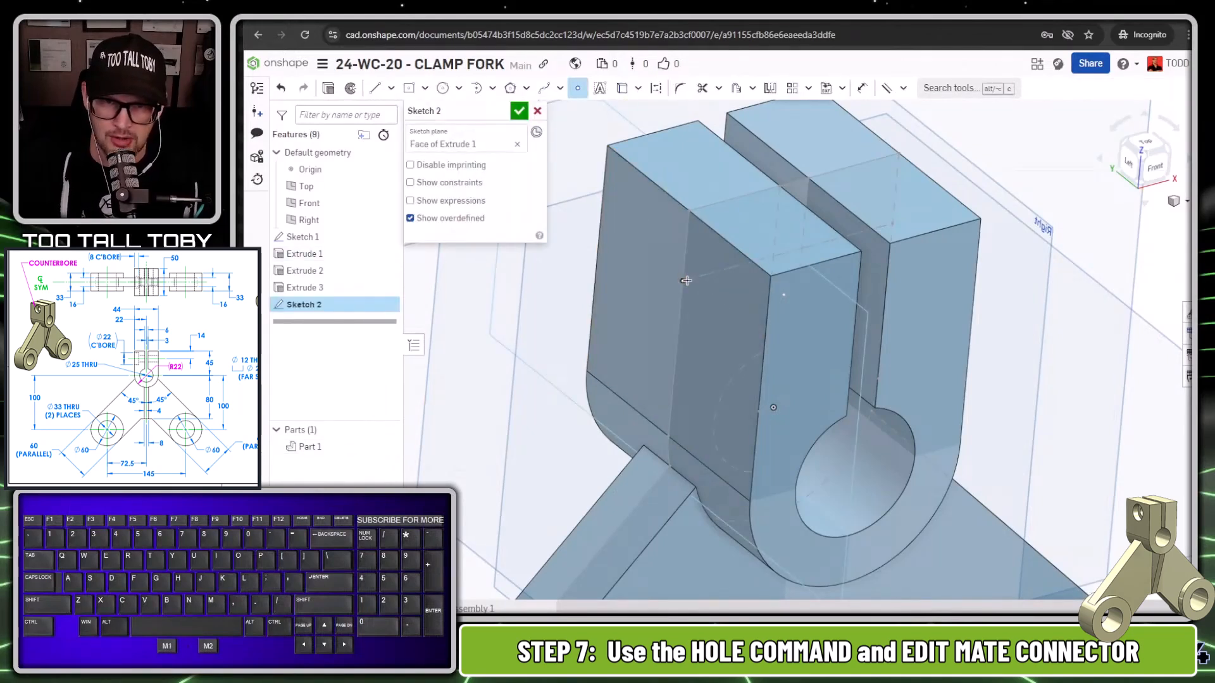
click(518, 111)
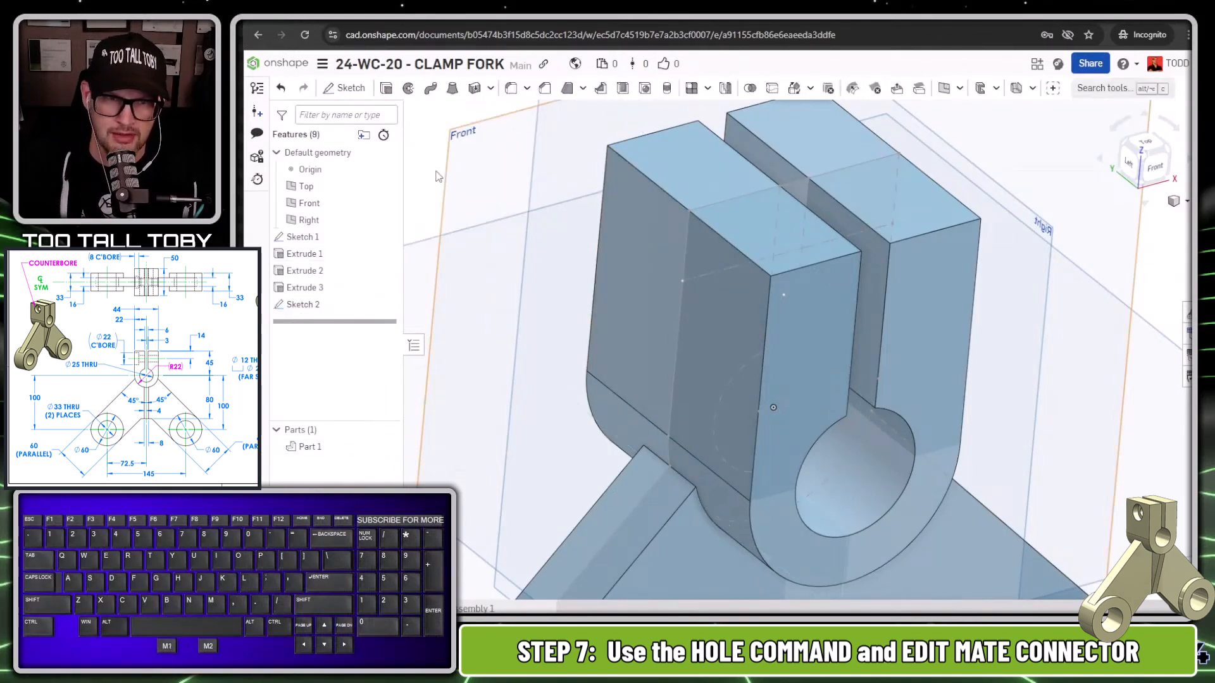
click(386, 236)
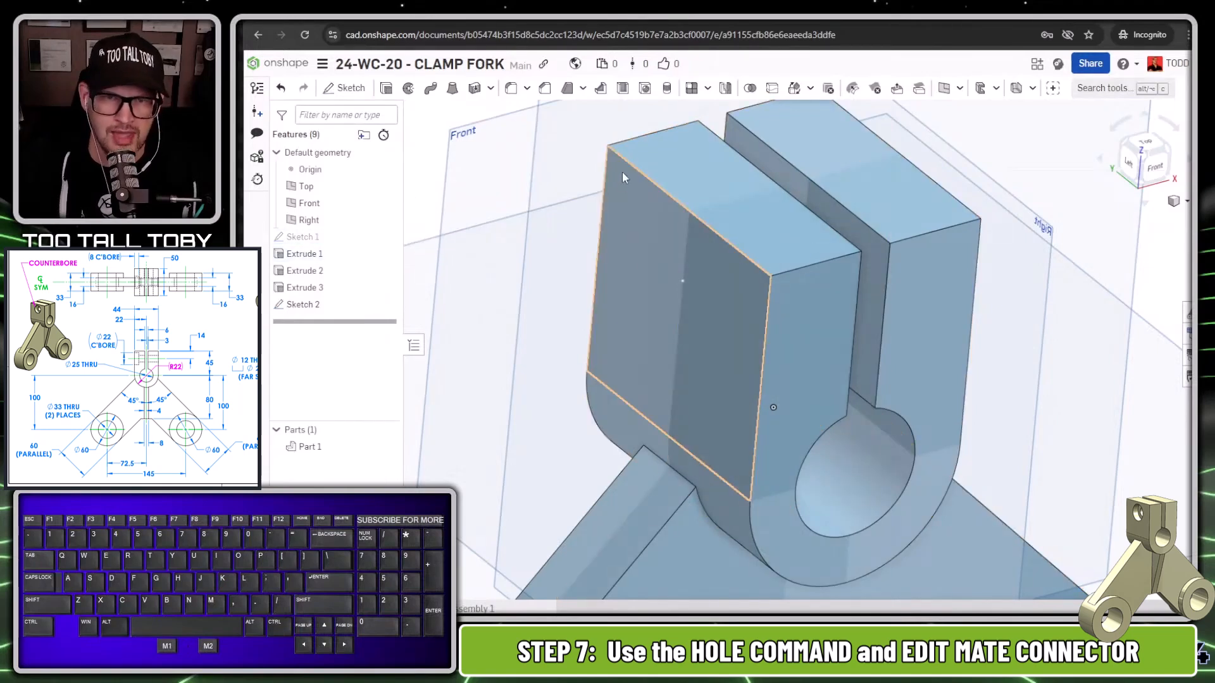
Start a counterbored through hole with a 12 mm diameter, 22 mm counterbore diameter and 8 mm counterbore depth
click(645, 88)
click(511, 235)
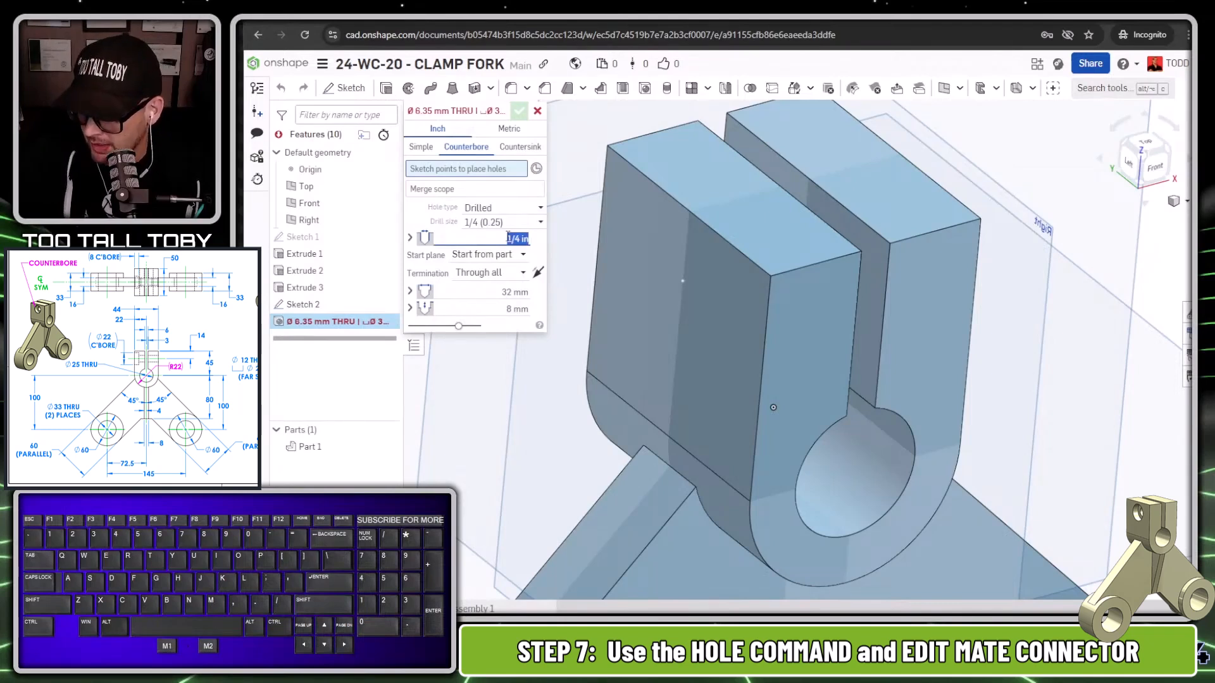
text(12)
key(Tab)
text(22)
key(Tab)
text(8)
key(Tab)
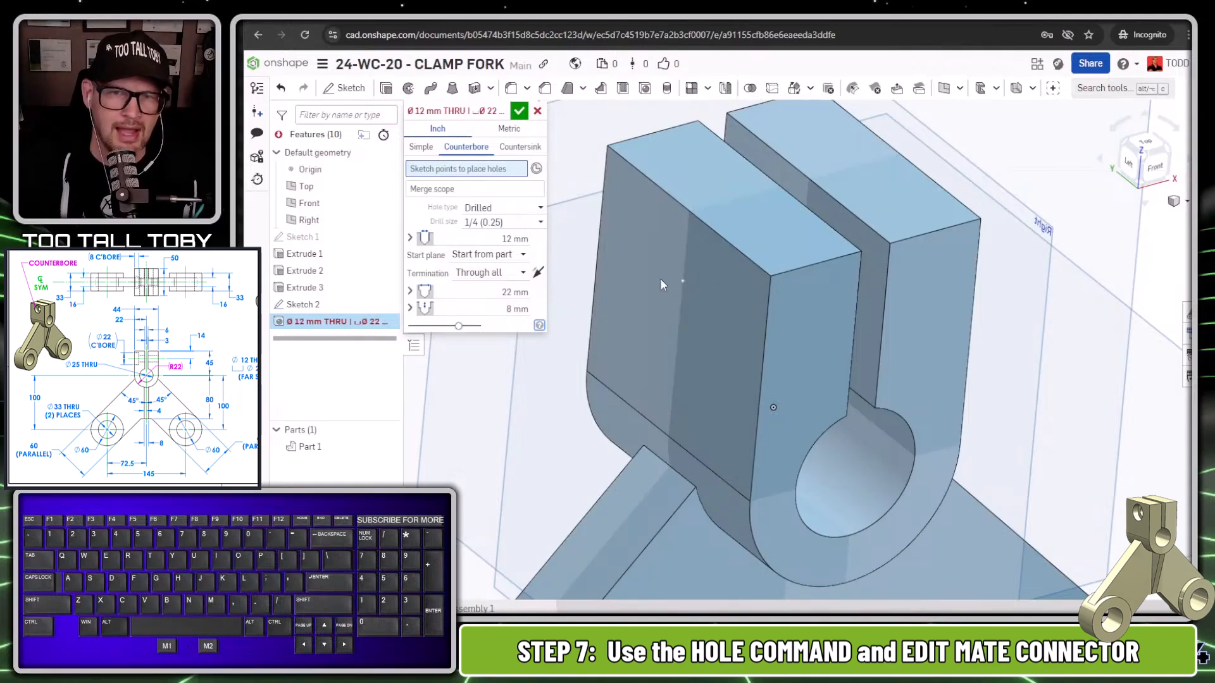
Place the counterbored hole at the sketched point on the clamp's side face and finish it
click(681, 280)
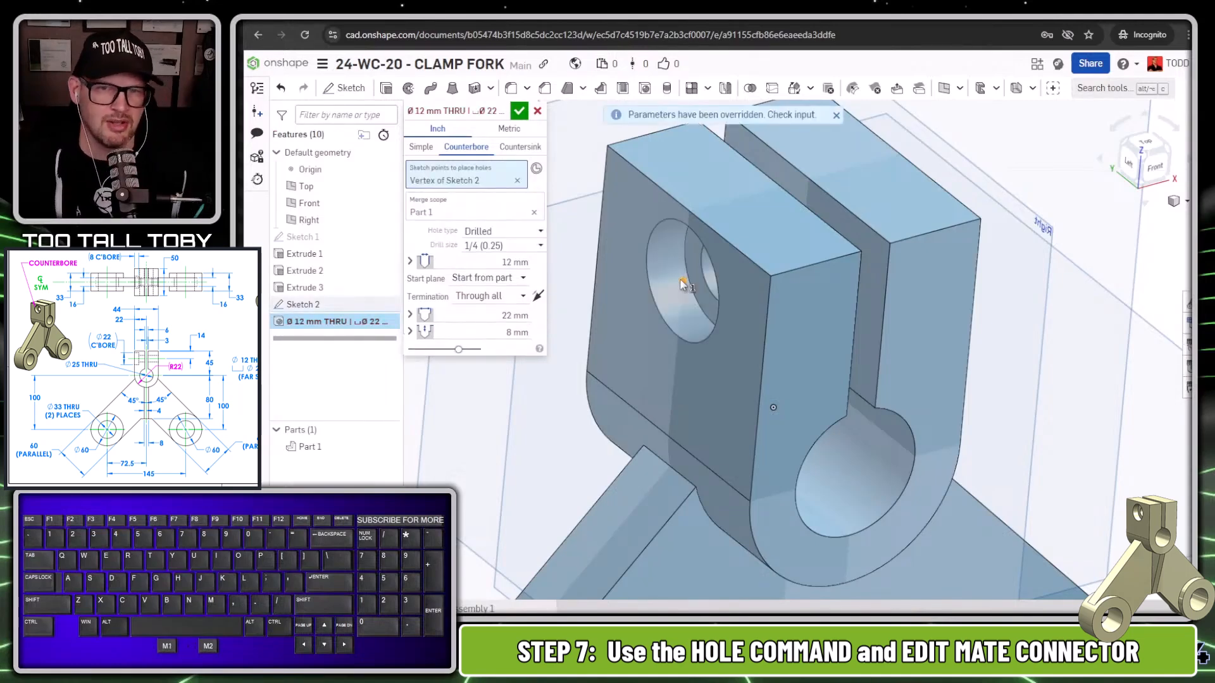
right_drag(839, 334, 809, 328)
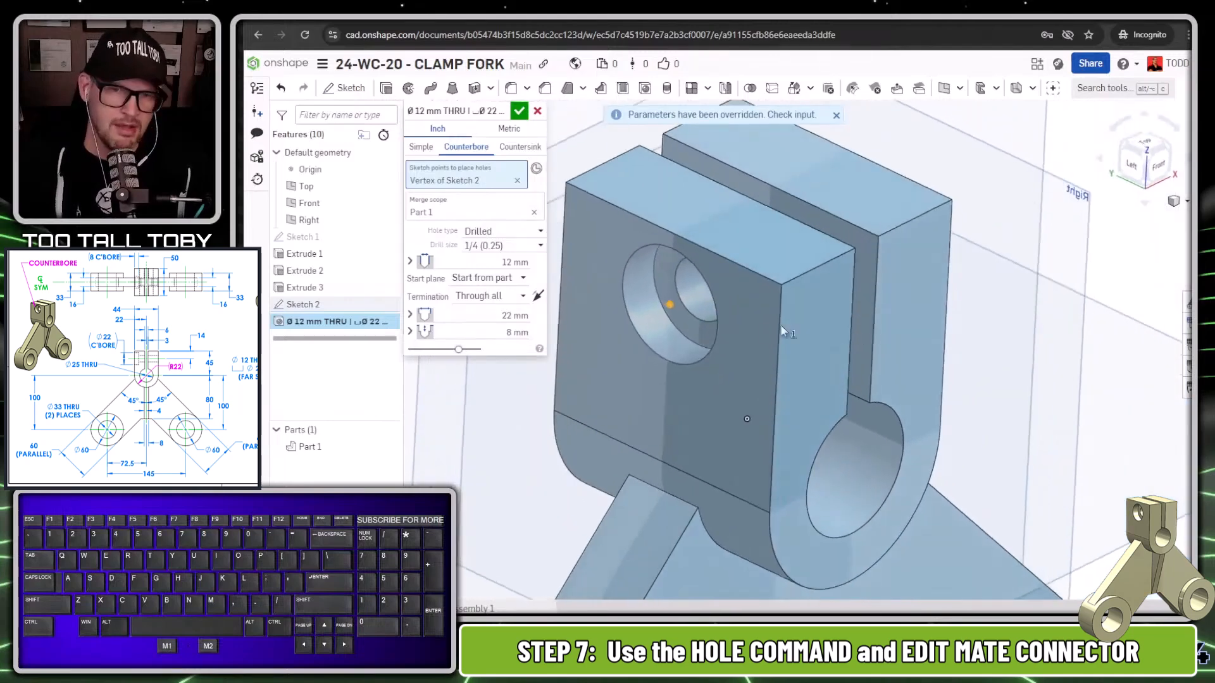
click(747, 419)
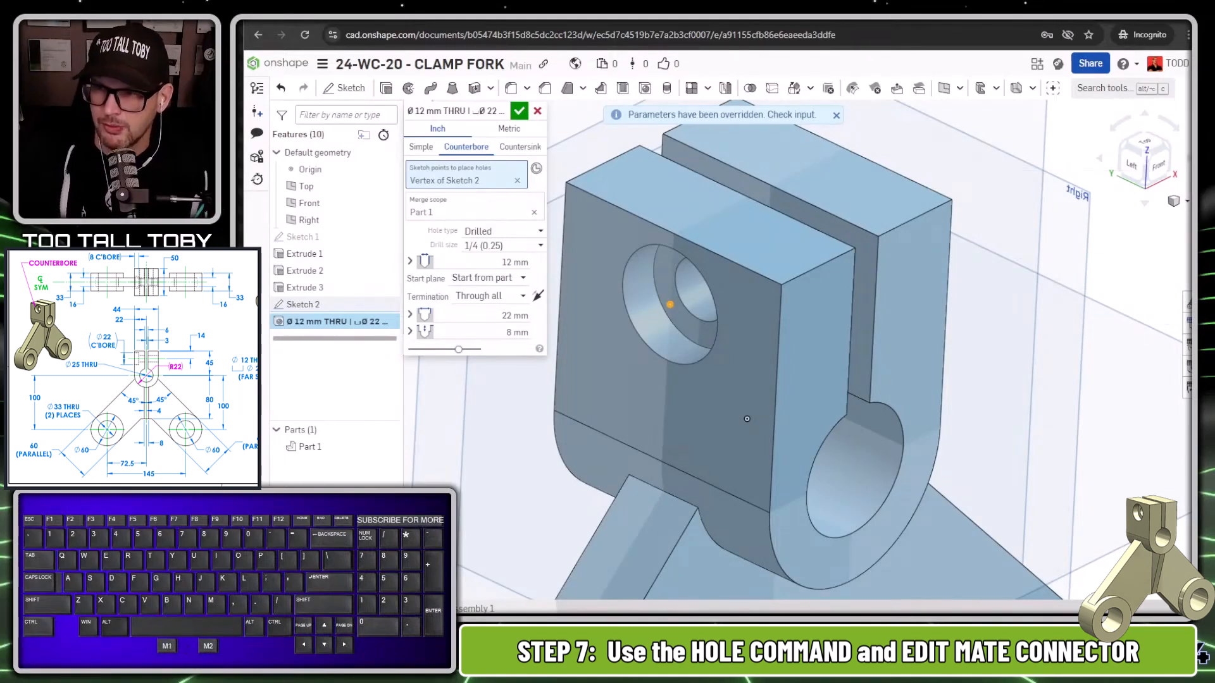
click(519, 111)
Delete the counterbored hole feature and show the layout sketch instead of the point sketch
click(329, 322)
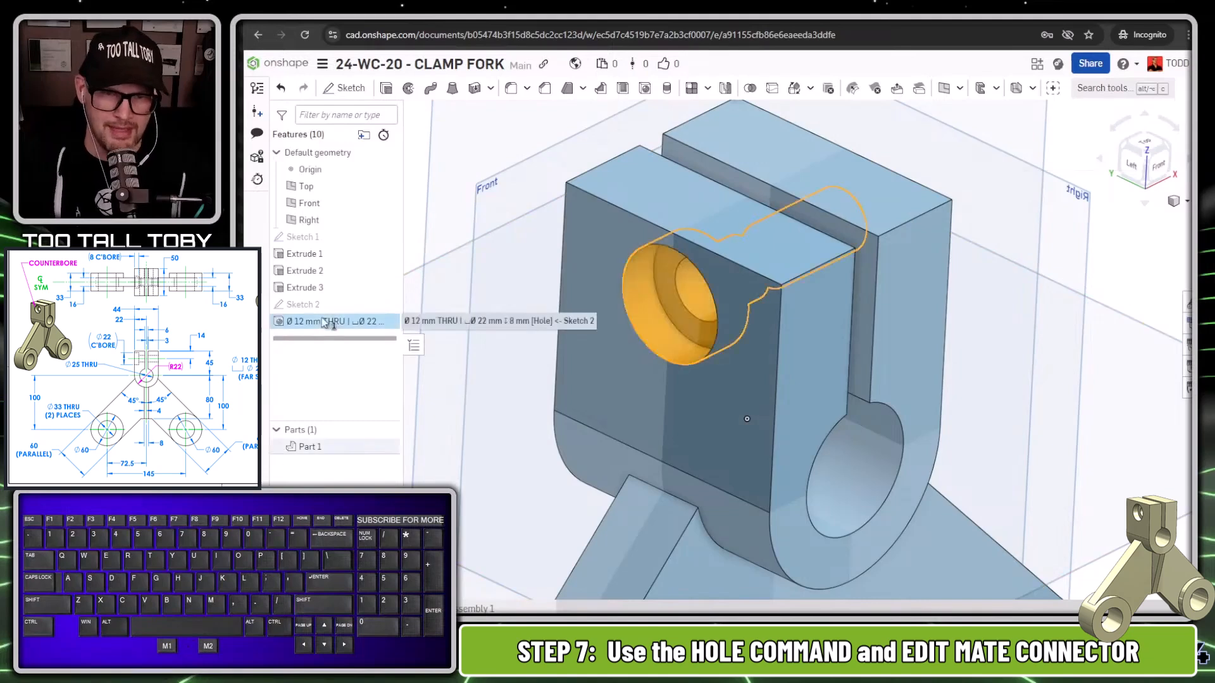
key(Delete)
click(301, 305)
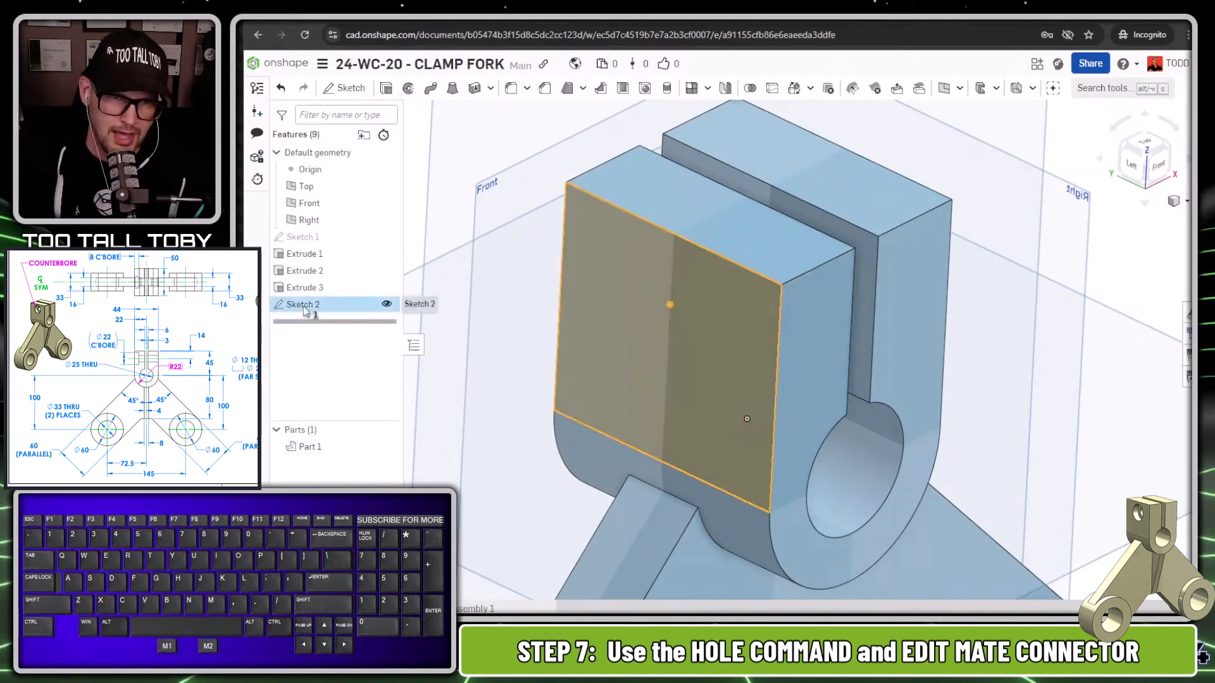
click(385, 305)
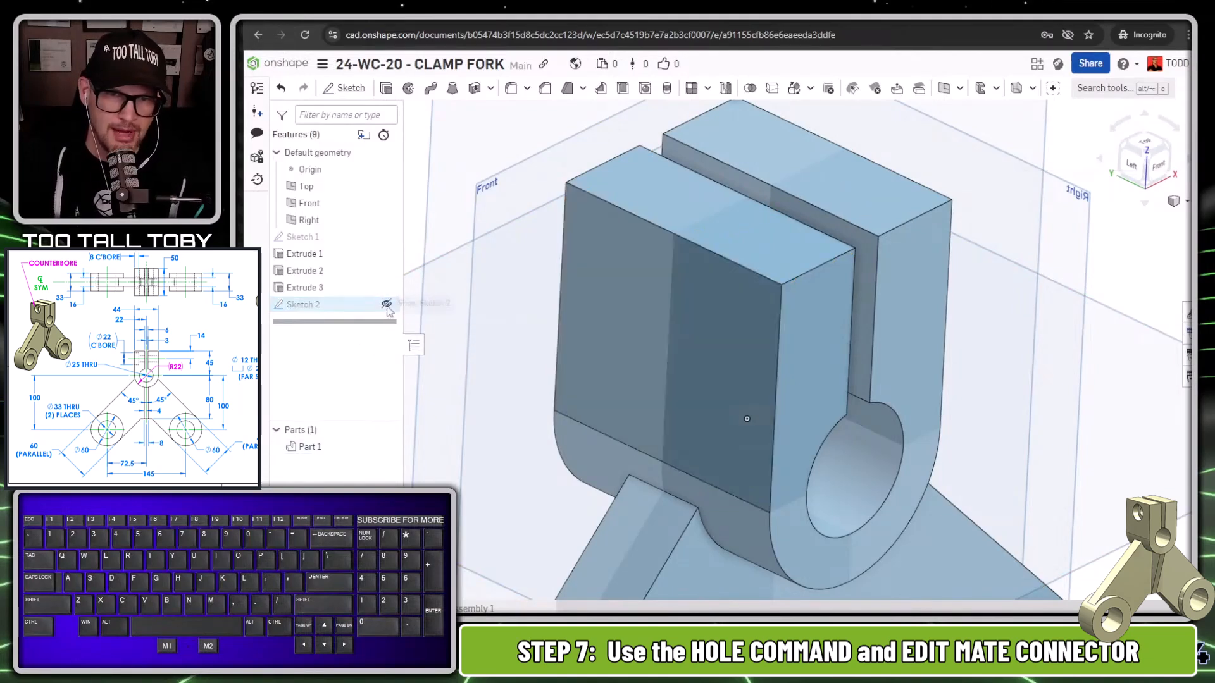
click(386, 236)
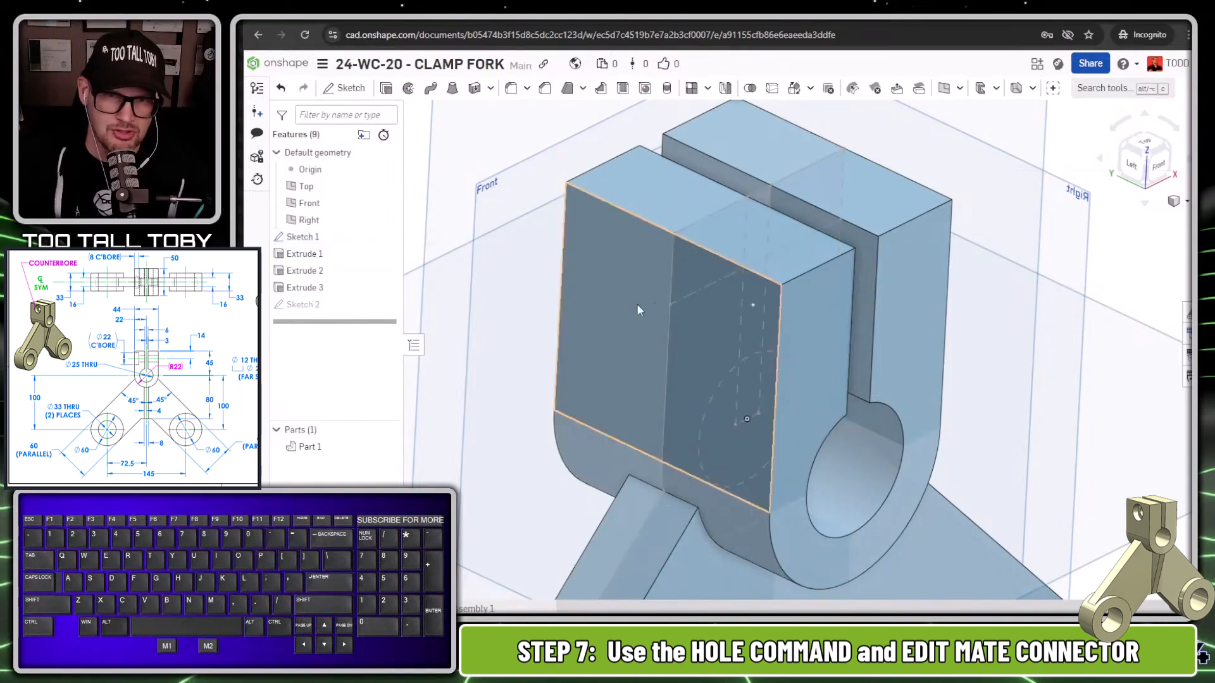
Start a new counterbored through hole and set its diameter to 12 mm
mouse_move(579, 299)
middle_down()
mouse_move(571, 308)
mouse_move(570, 292)
middle_up()
click(645, 89)
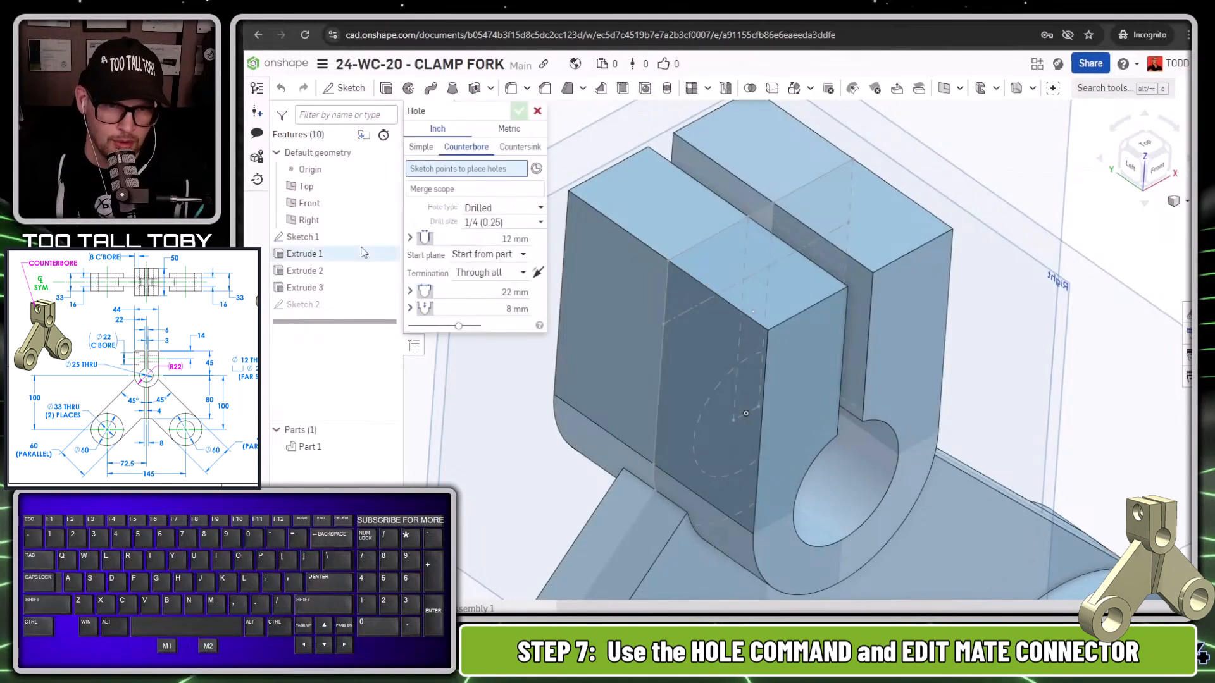
key(Tab)
key(Tab)
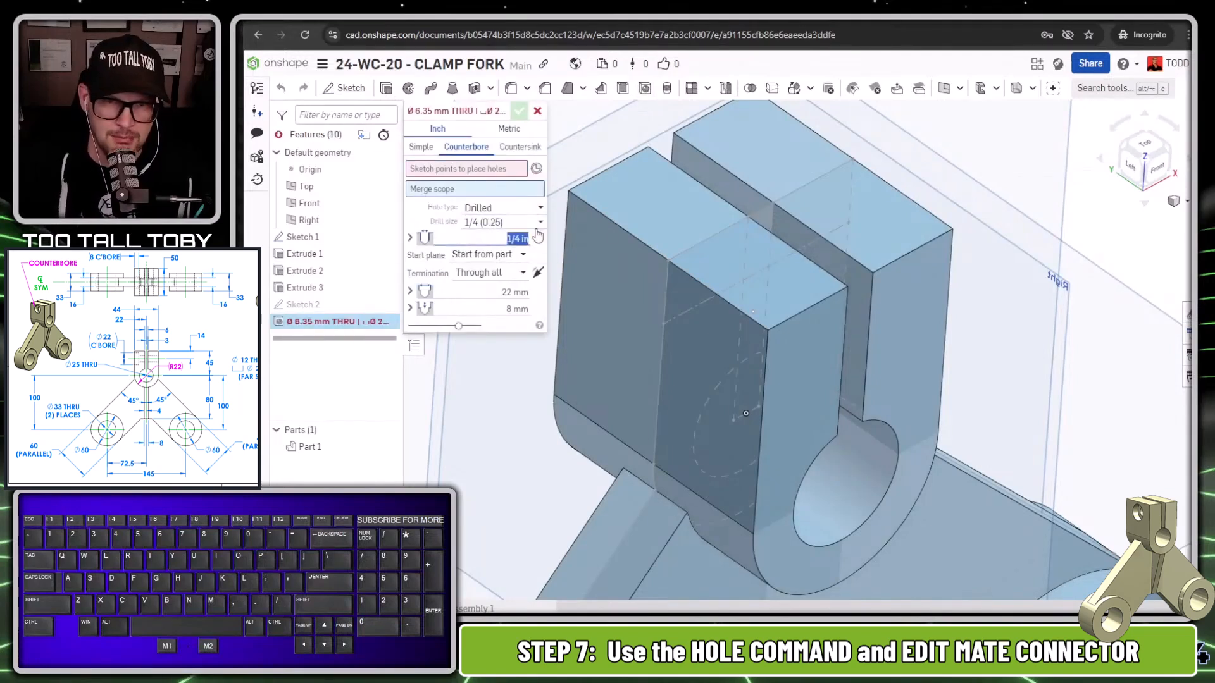
key(BackSpace)
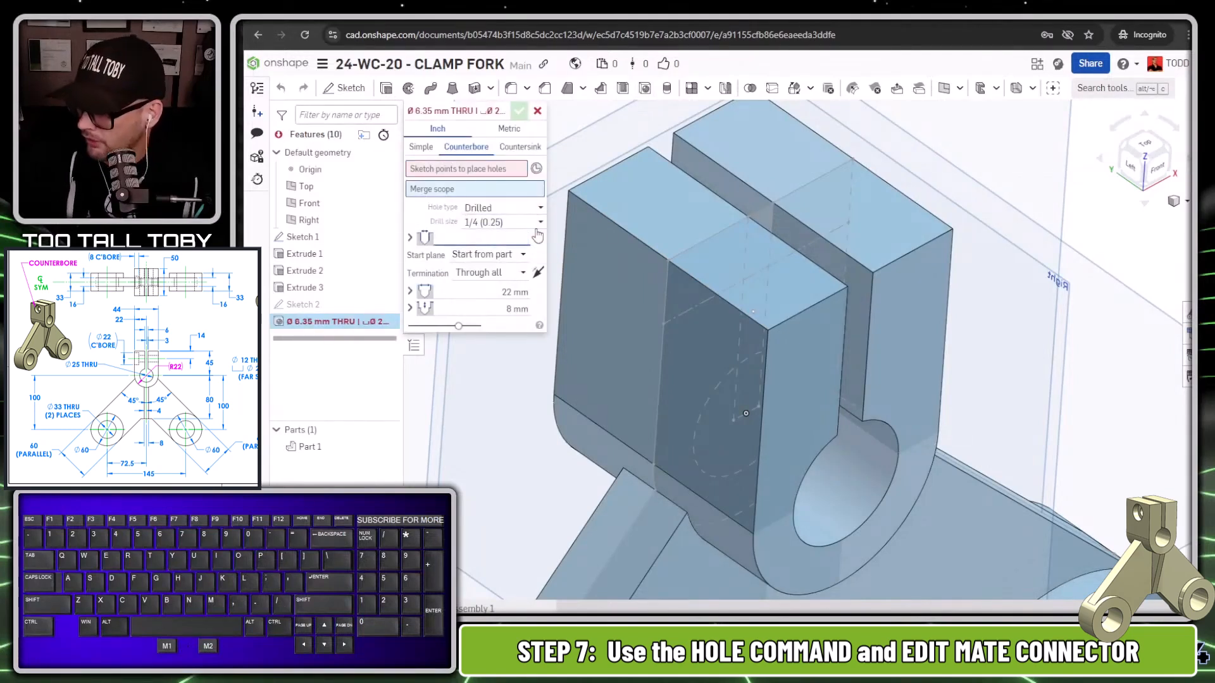
text(12)
key(Tab)
key(Tab)
key(Tab)
key(Tab)
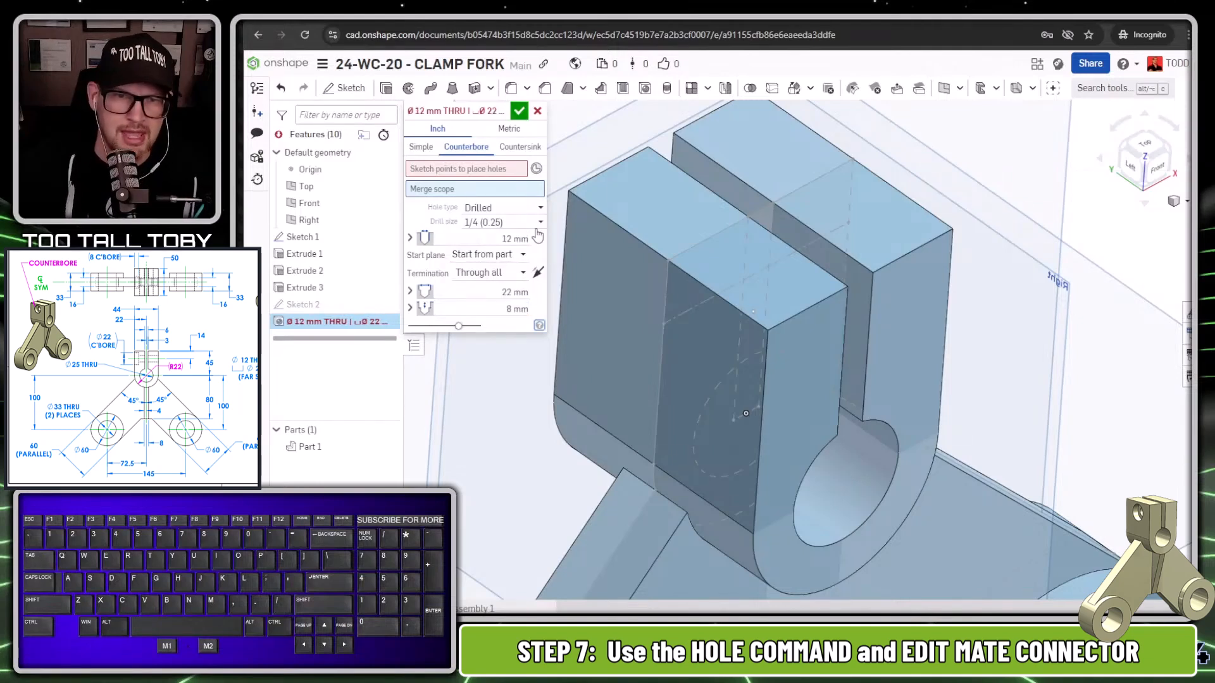
Place the hole on a mate connector at the layout sketch's hole-centre vertex in the clamp
click(464, 170)
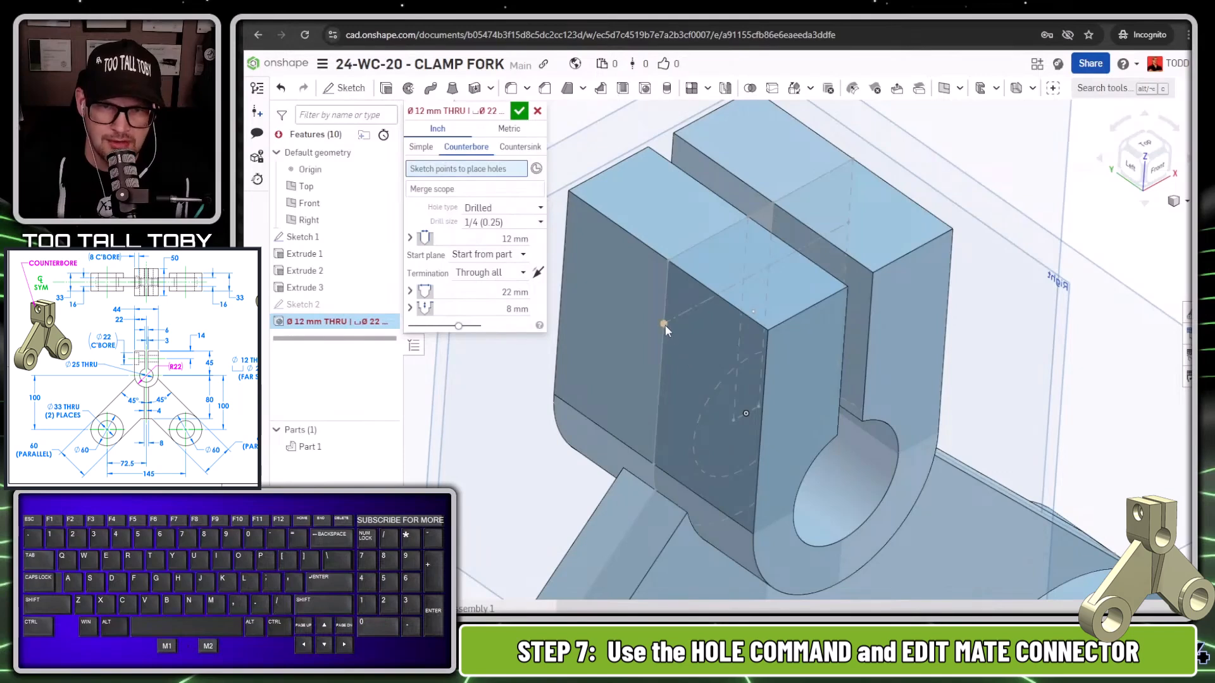
click(536, 169)
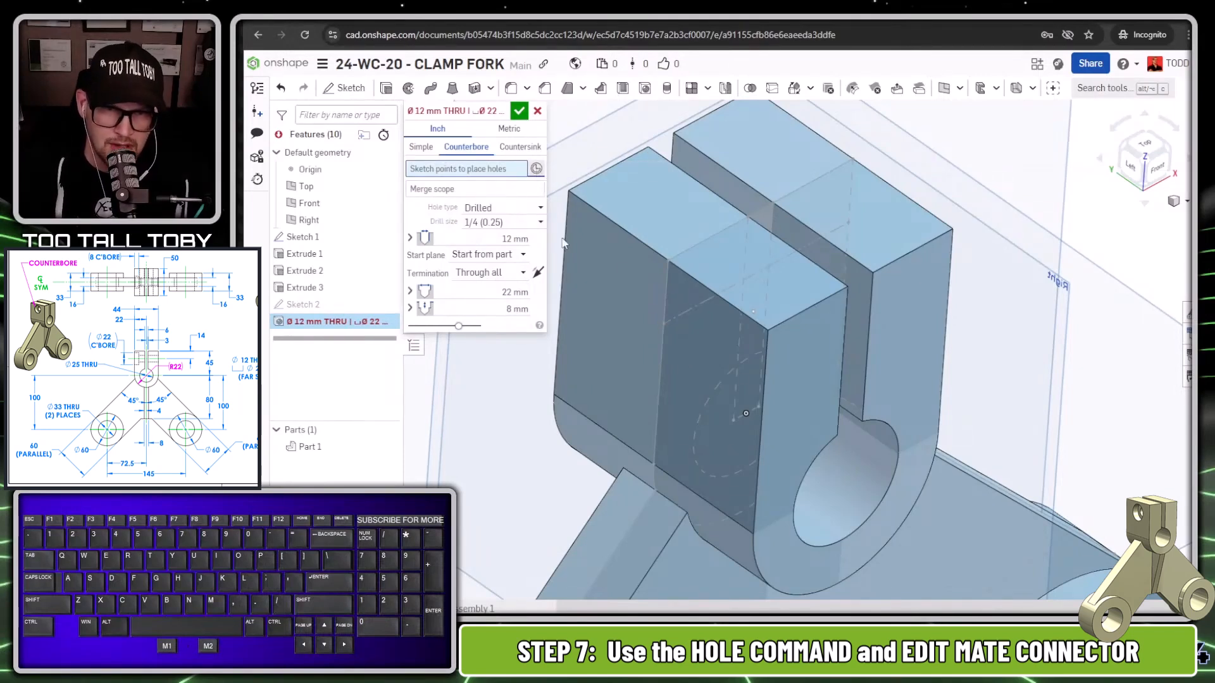
click(663, 326)
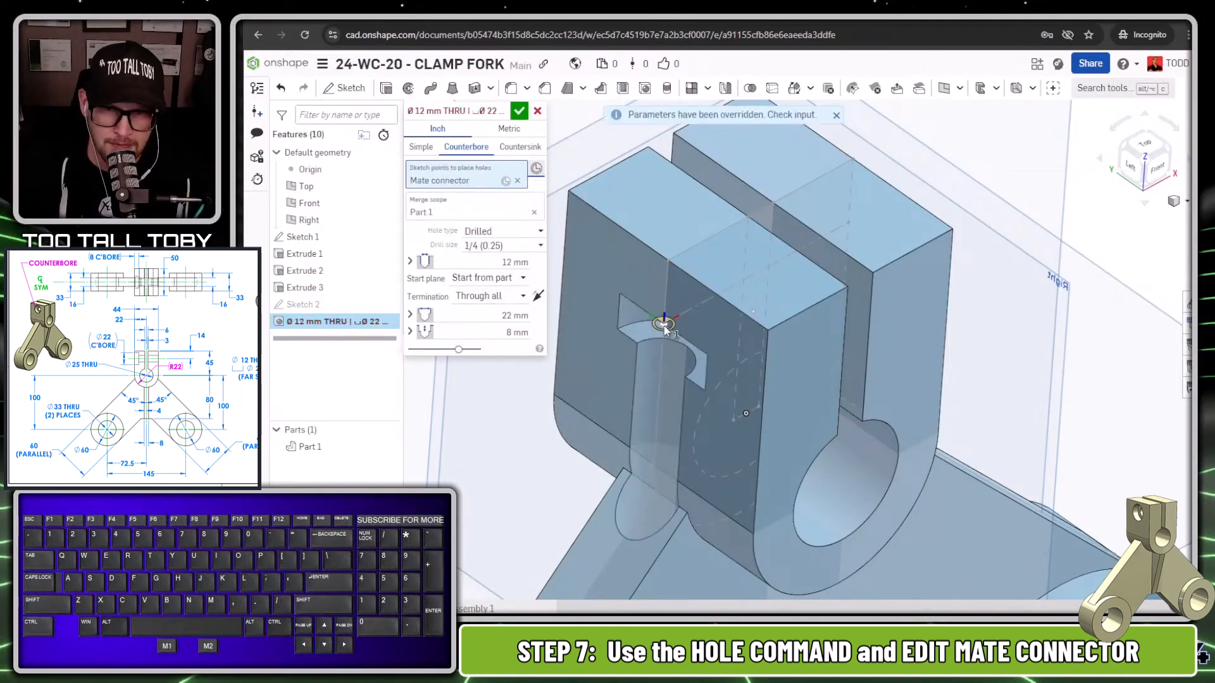
right_click(667, 328)
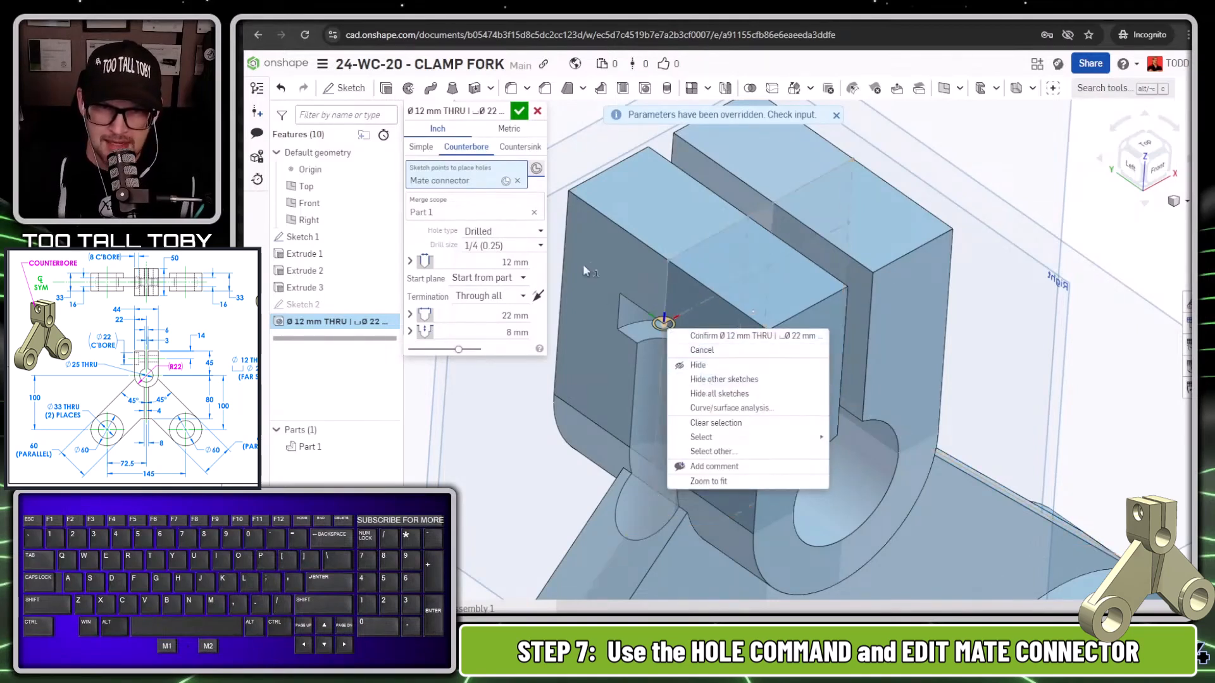
Edit the hole's mate connector and realign its primary axis to the layout sketch's dashed hole centreline
click(506, 182)
click(506, 181)
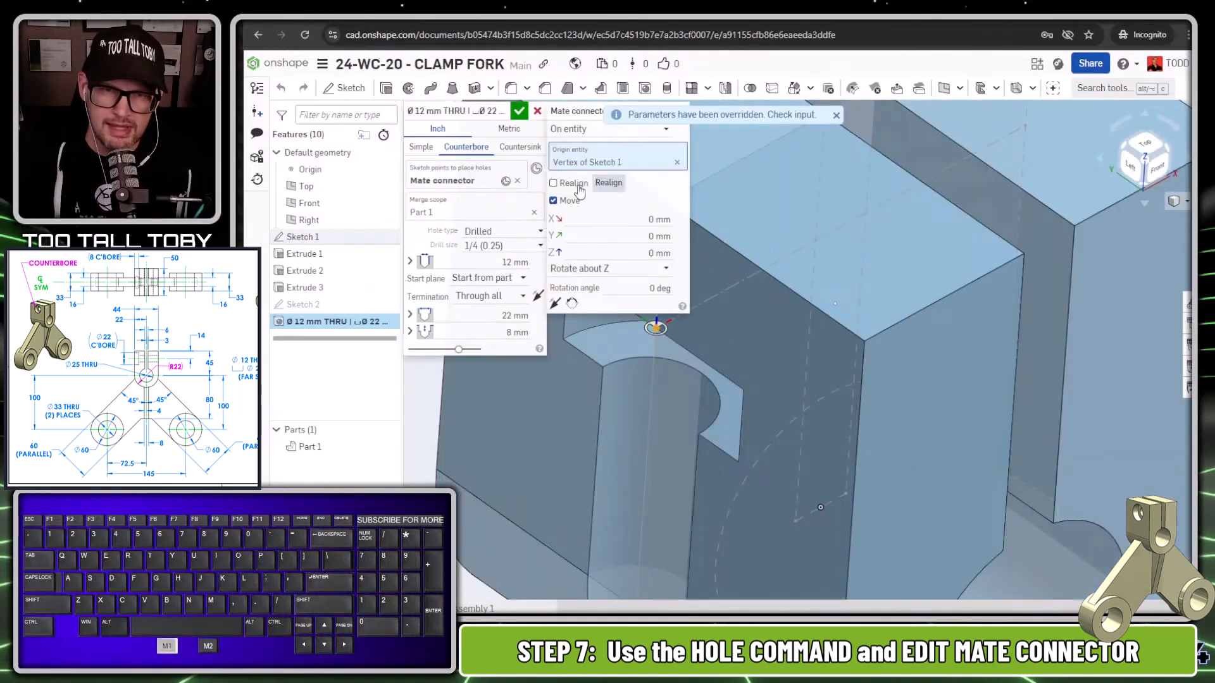
click(573, 184)
click(734, 290)
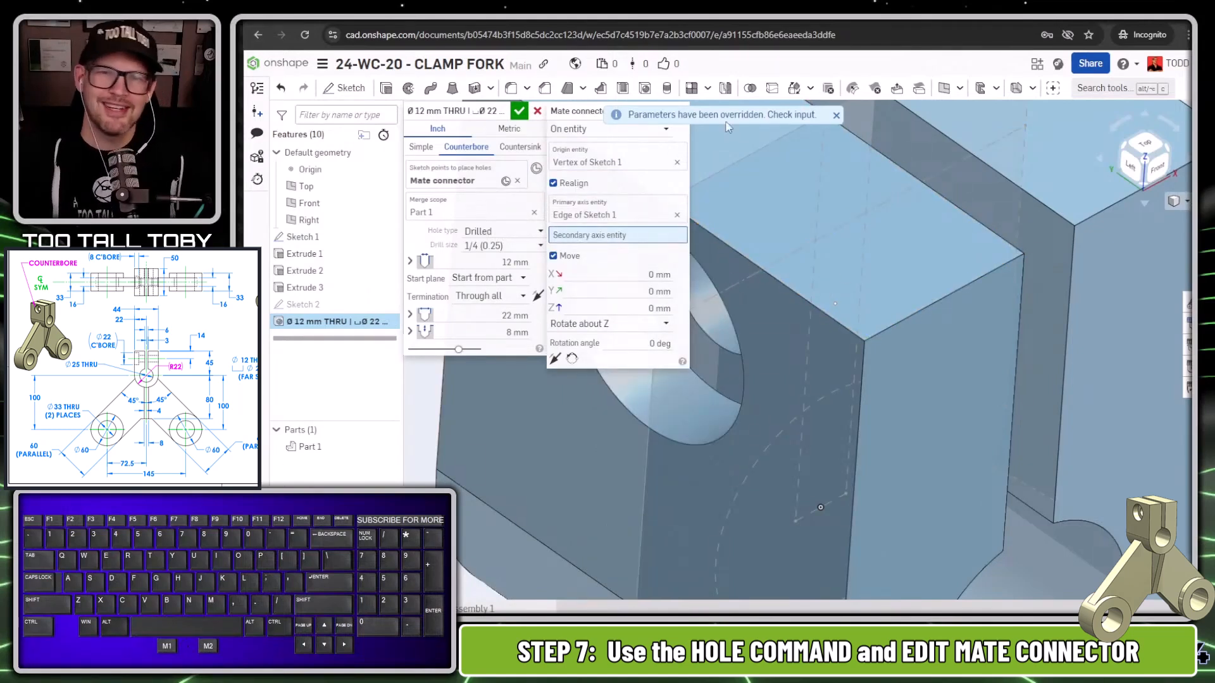
click(836, 116)
right_drag(734, 208, 850, 255)
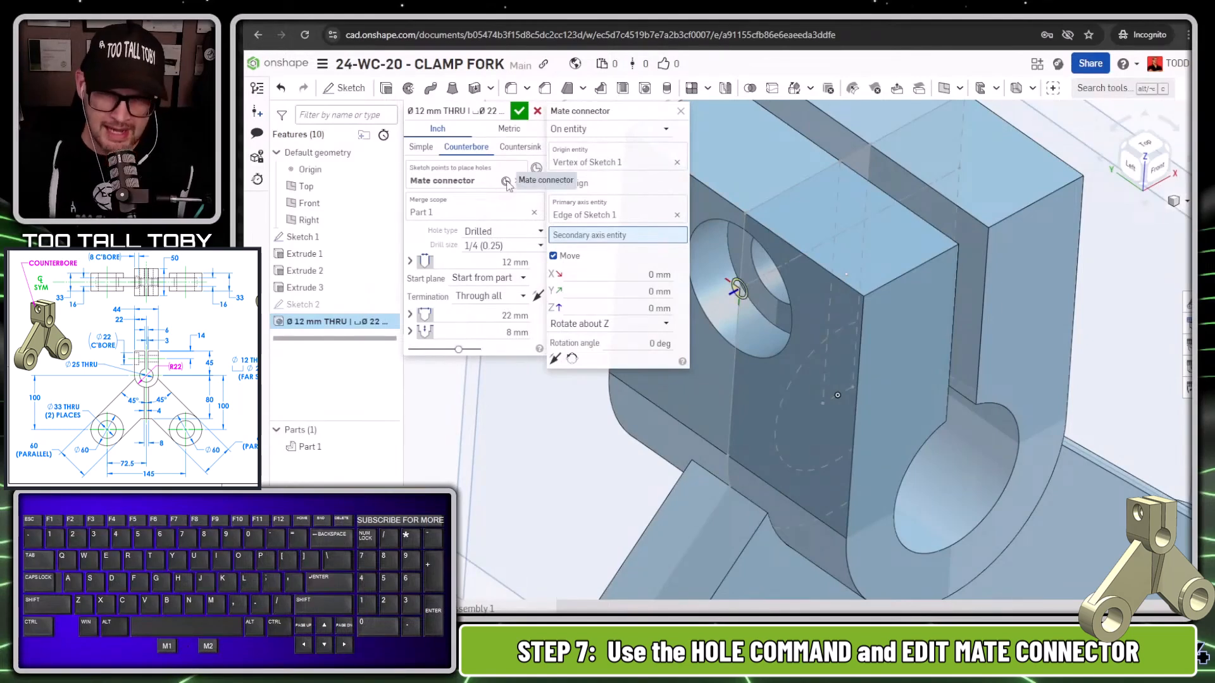
Finish the counterbored hole with its realigned mate connector and hide the layout sketch
click(680, 112)
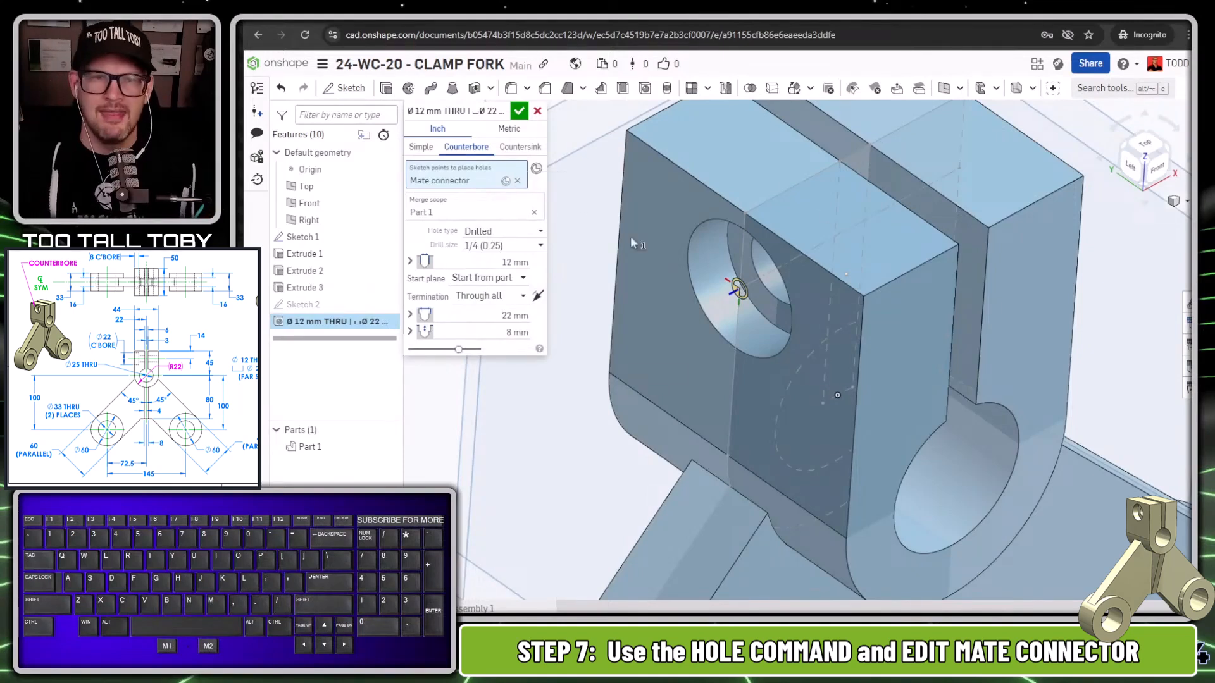
click(506, 181)
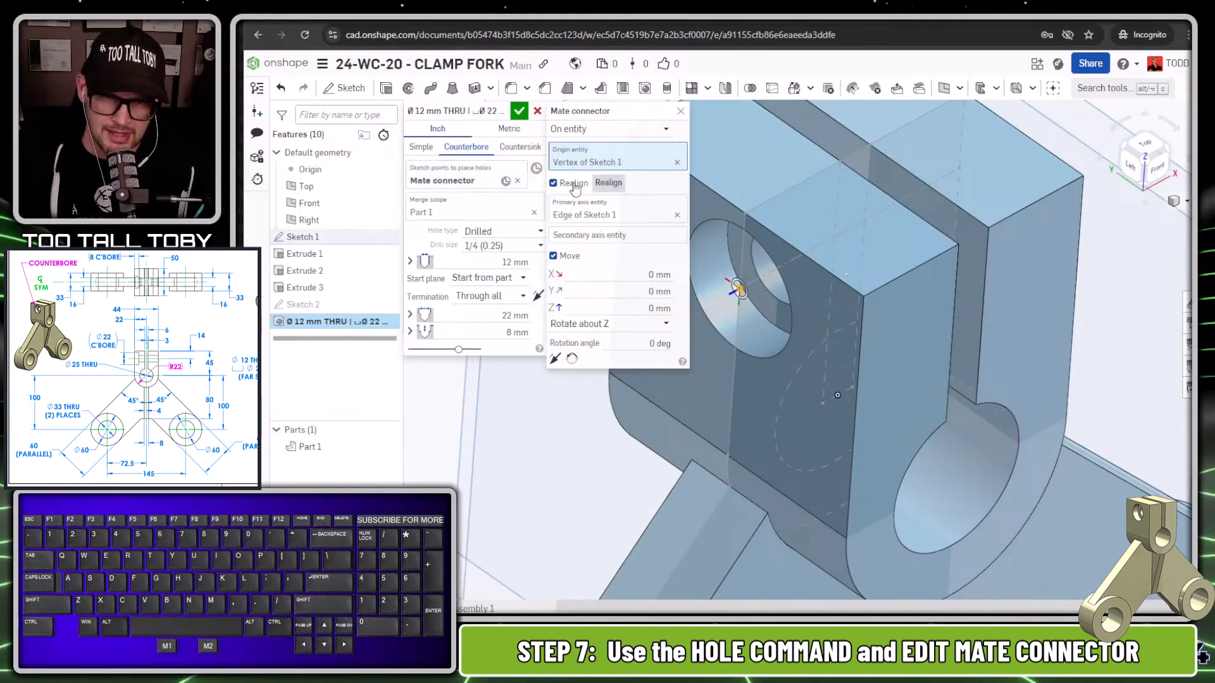
click(680, 112)
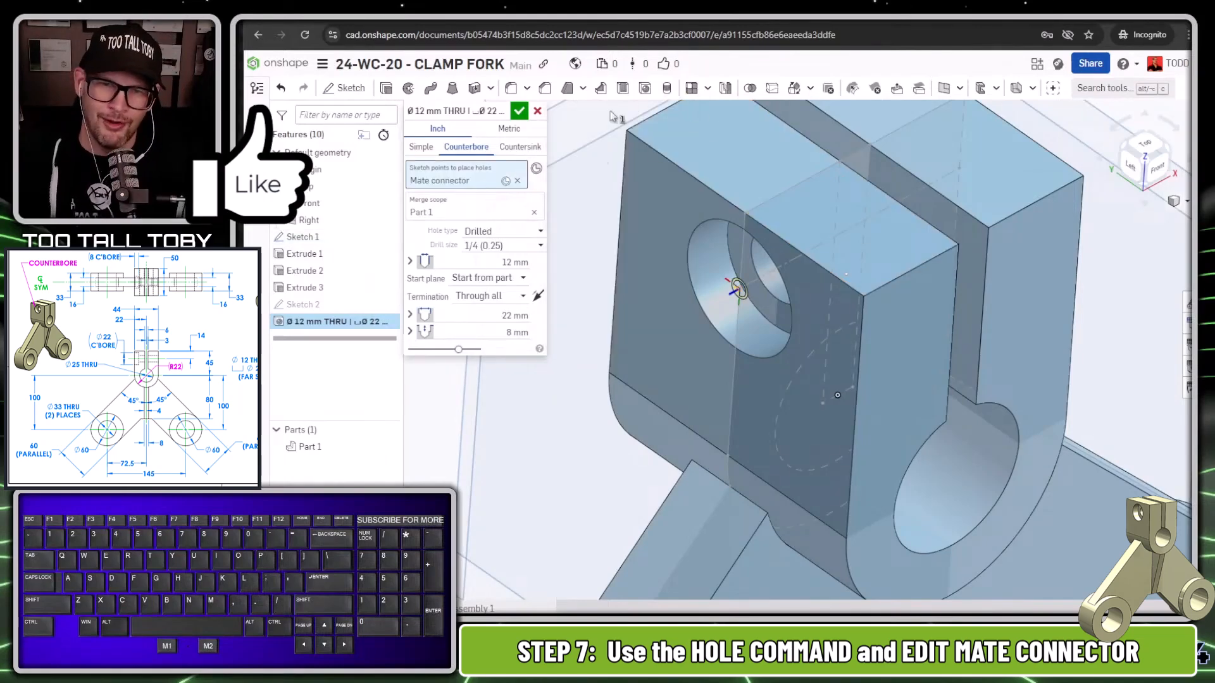
click(519, 112)
right_drag(601, 221, 655, 272)
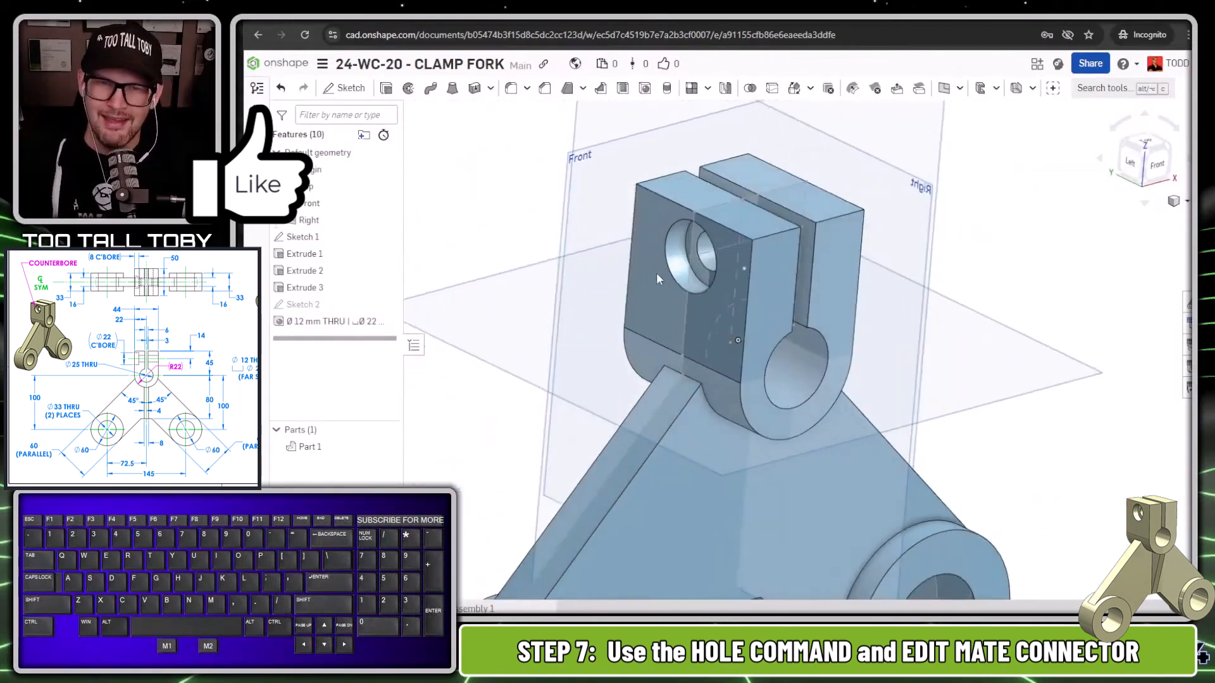
scroll(657, 273, down, 5)
scroll(741, 463, up, 3)
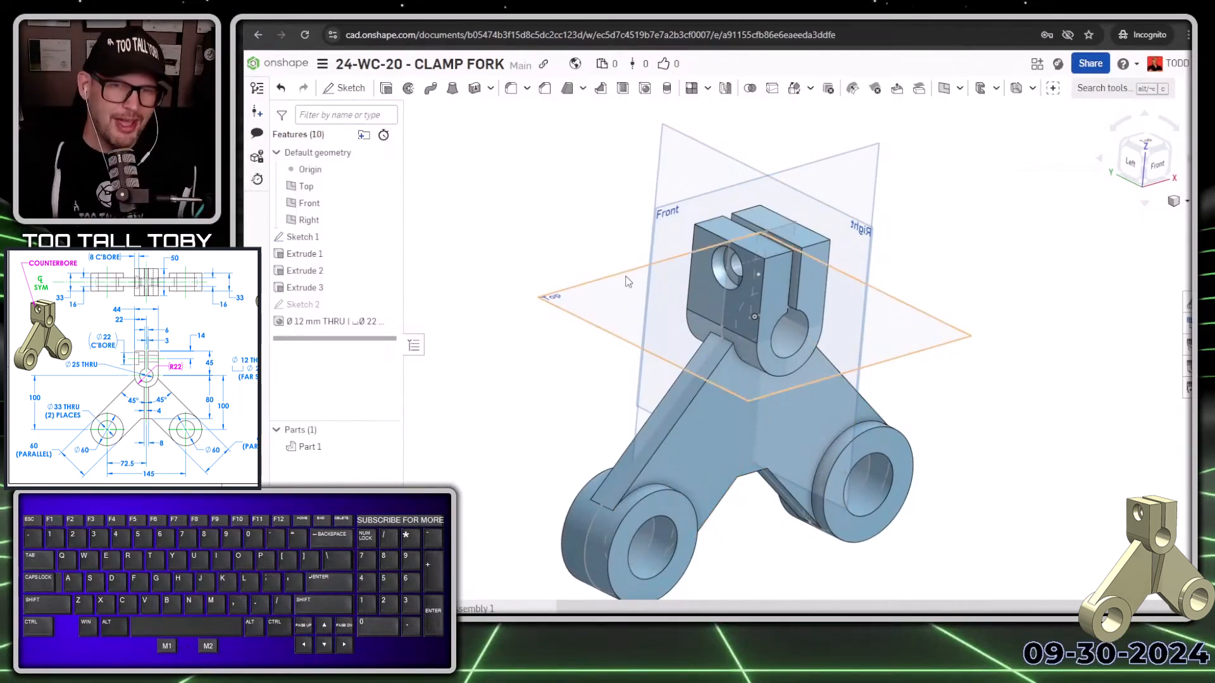
click(383, 238)
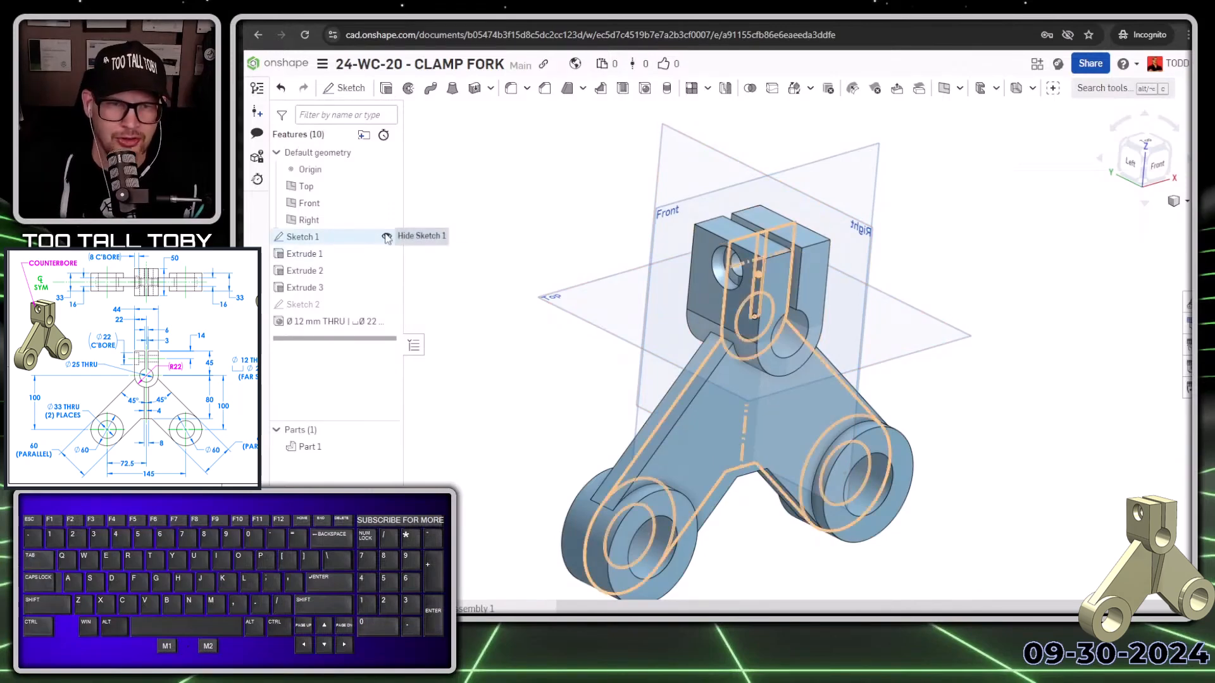
Start a sketch on the Right plane and draw one slanted line between the clamp and the arms' crotch
right_drag(879, 196, 851, 213)
click(750, 206)
click(769, 197)
key(n)
scroll(909, 519, down, 2)
scroll(873, 509, up, 4)
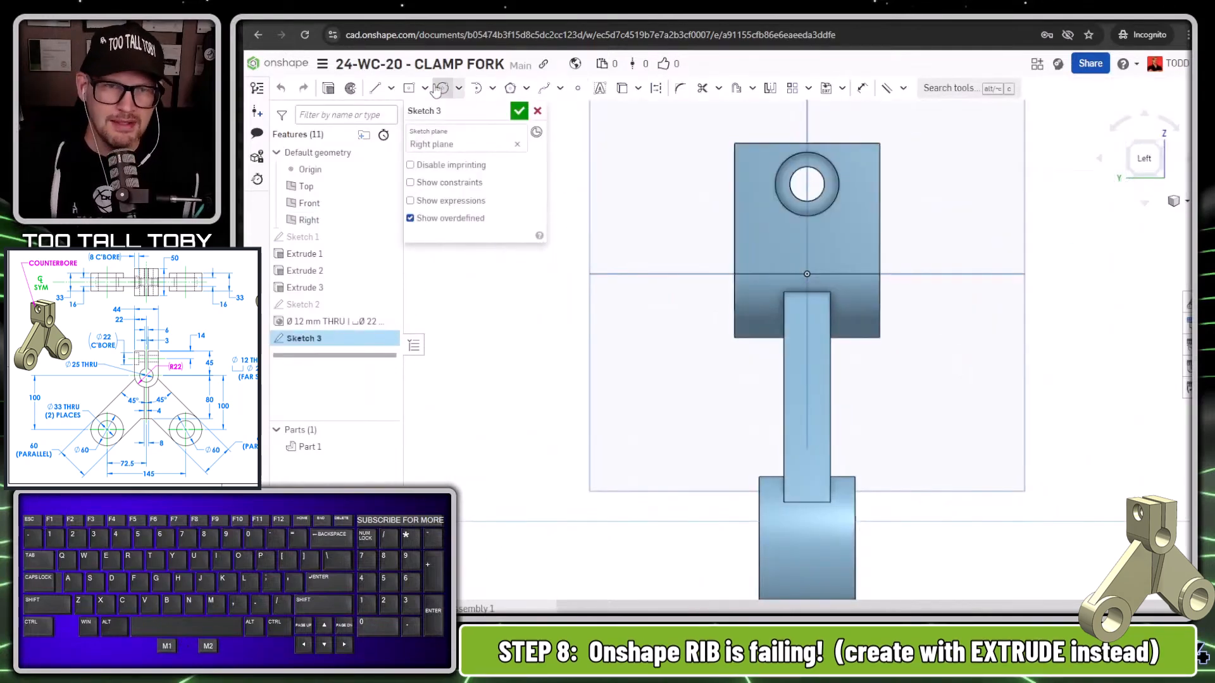
click(375, 89)
right_drag(920, 397, 913, 367)
click(913, 365)
click(882, 449)
key(Escape)
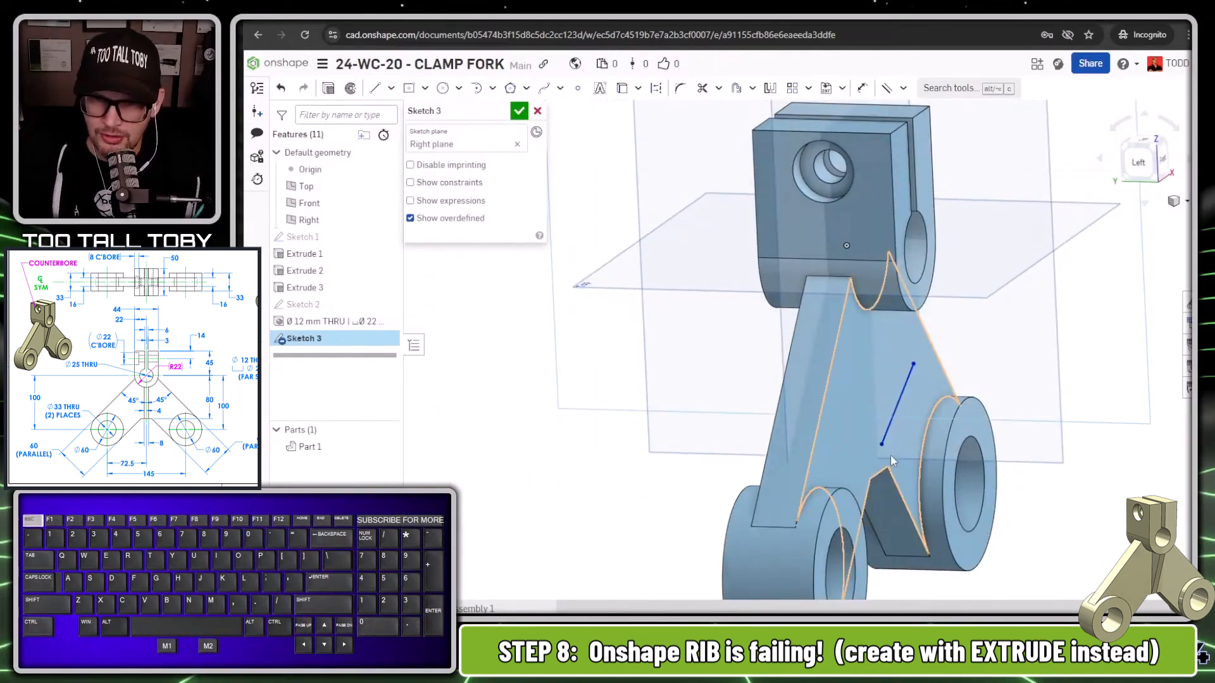
Apply a pierce constraint between the line's lower endpoint and the short edge at the arms' crotch
scroll(890, 453, up, 3)
click(873, 435)
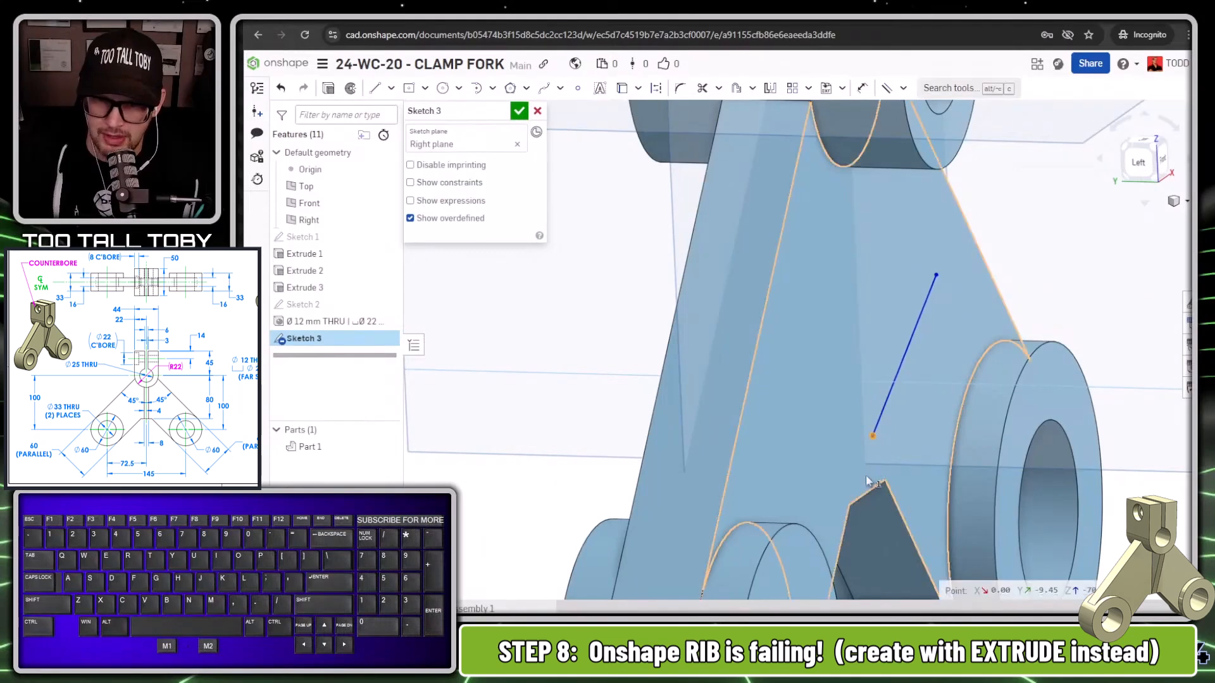
click(859, 498)
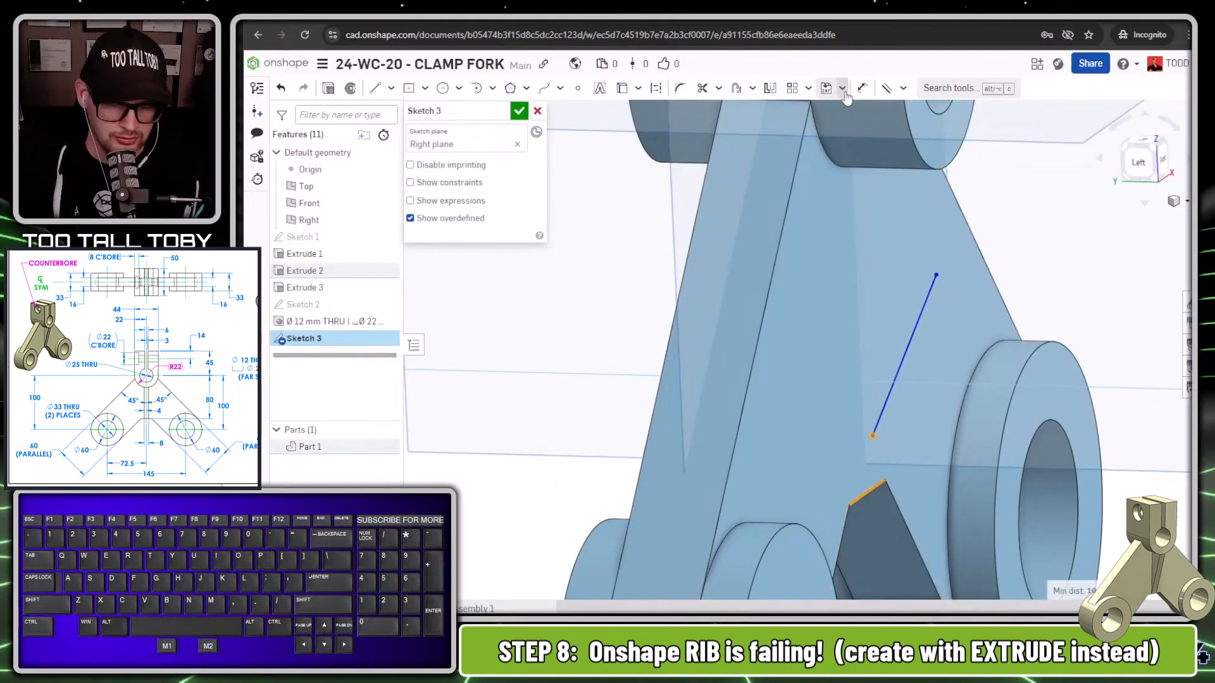
key(i)
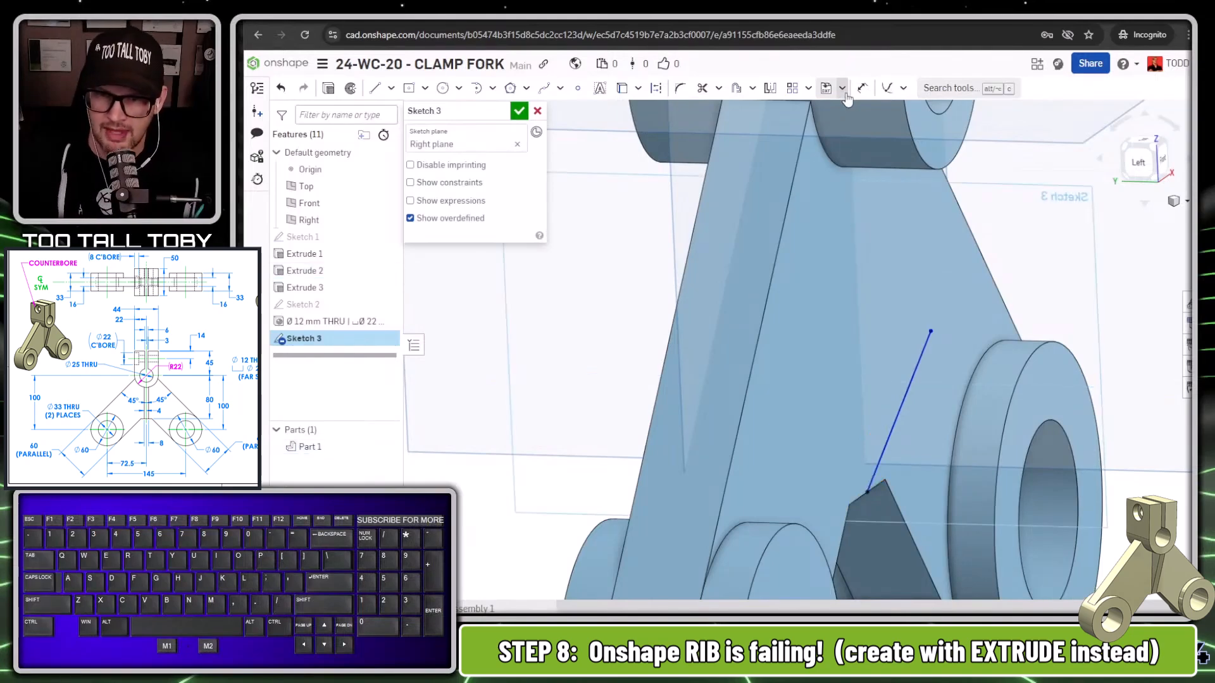
Apply a pierce constraint between the line's upper endpoint and the rounded lower edge of the clamp's end face
scroll(954, 229, down, 3)
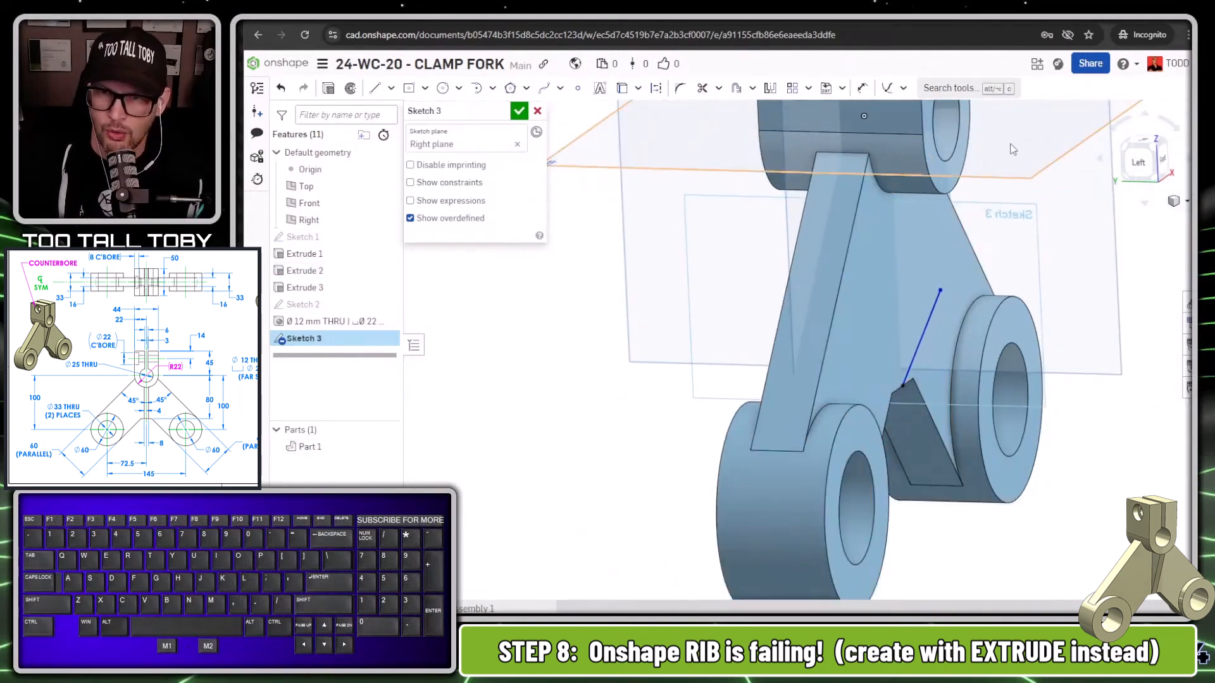
click(940, 191)
click(940, 291)
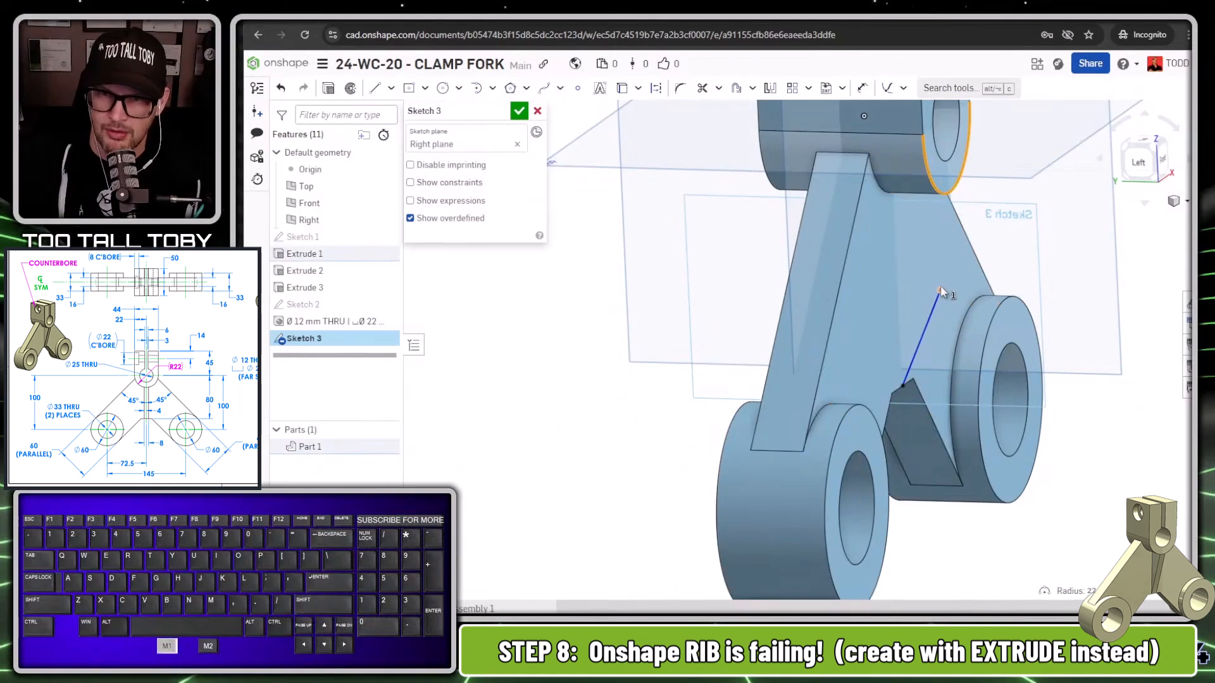
click(904, 88)
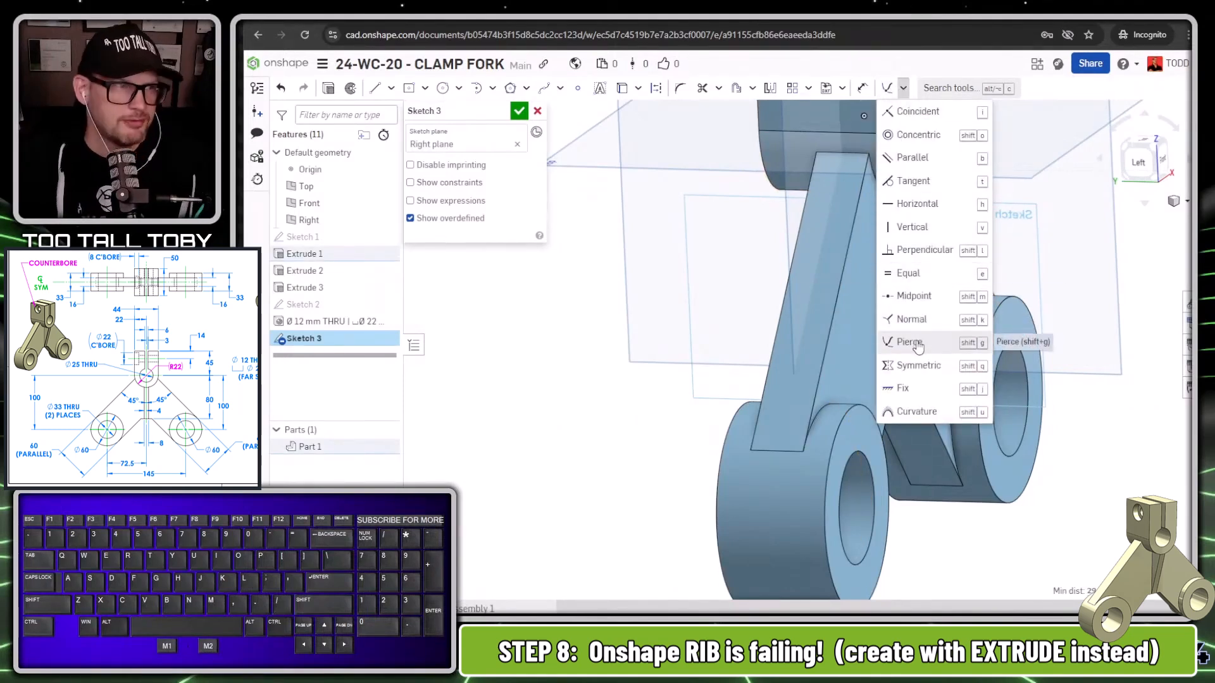
click(625, 439)
ctrl+middle_drag(791, 306, 650, 365)
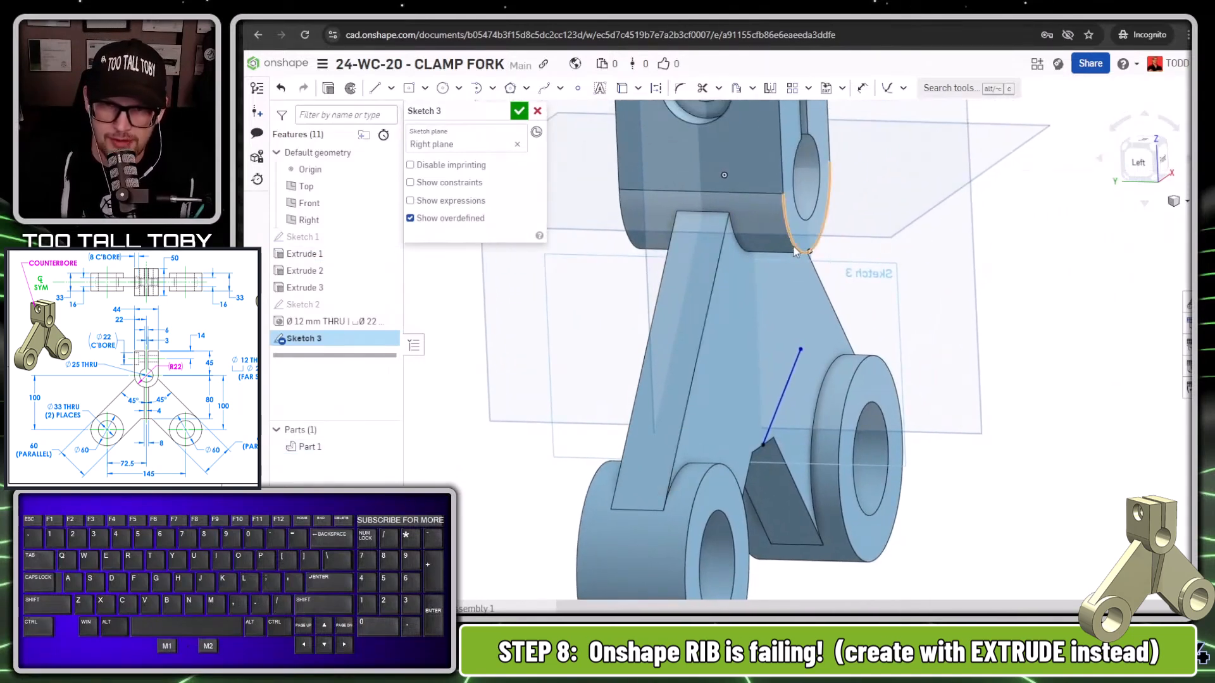
click(800, 350)
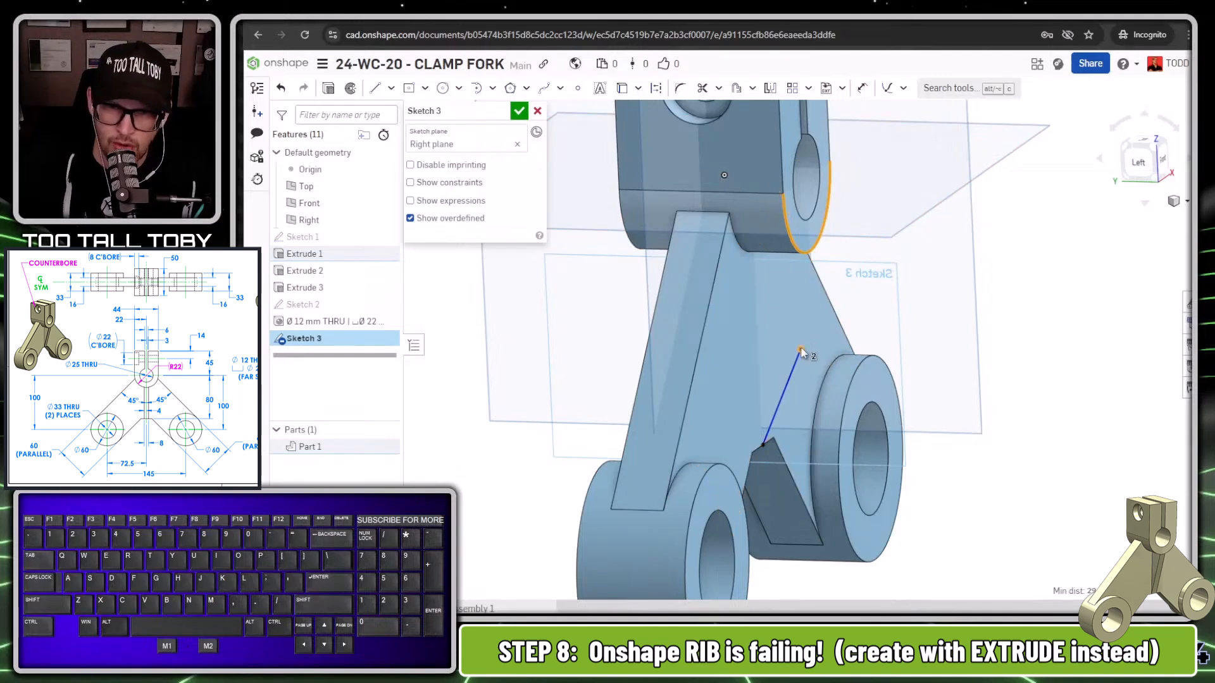
click(886, 93)
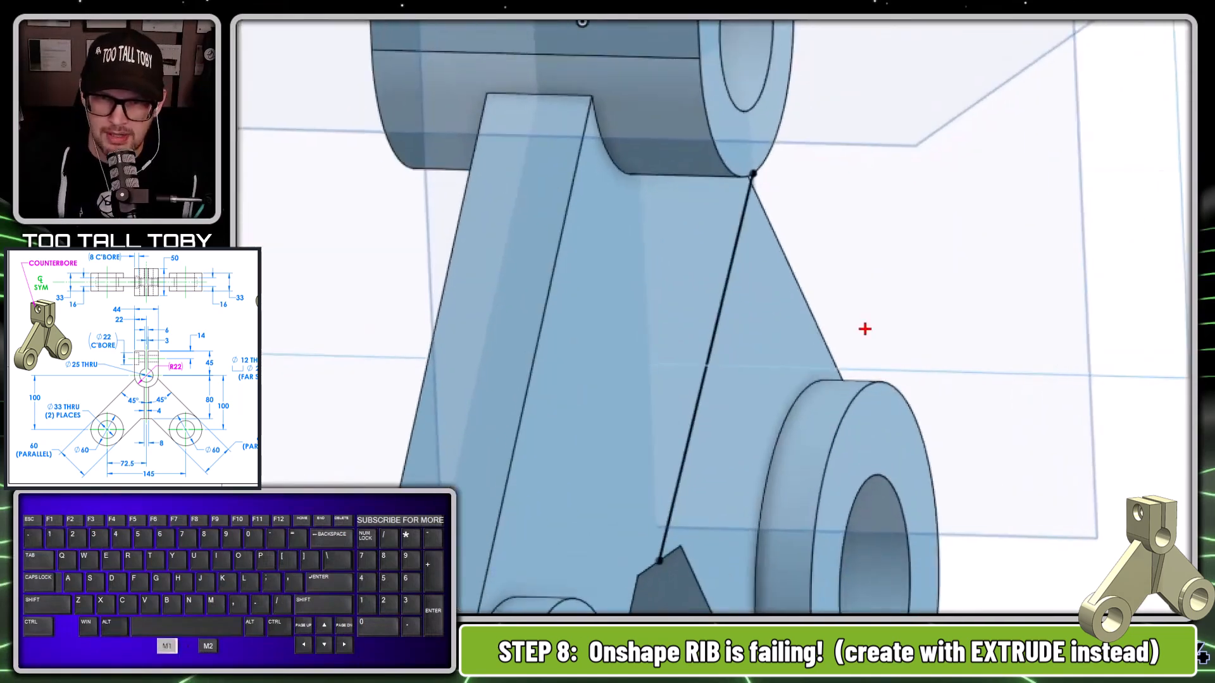
mouse_move(725, 359)
mouse_down()
mouse_move(773, 288)
mouse_move(761, 182)
mouse_up()
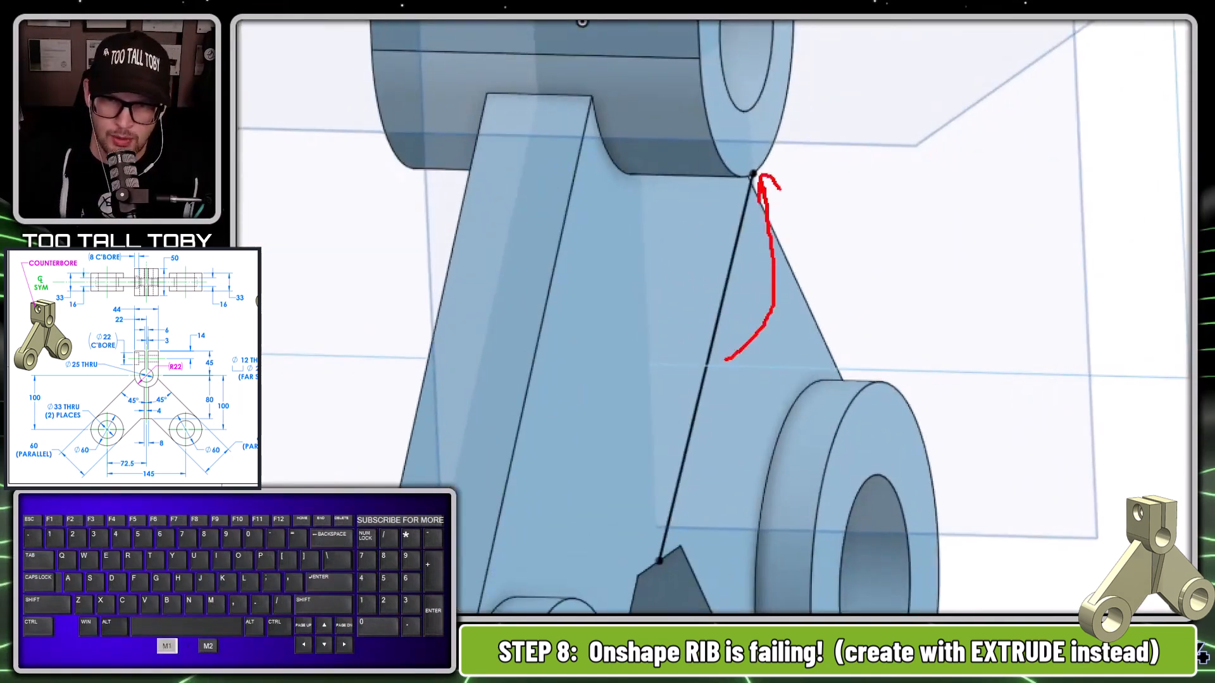
drag(704, 92, 768, 166)
key(Escape)
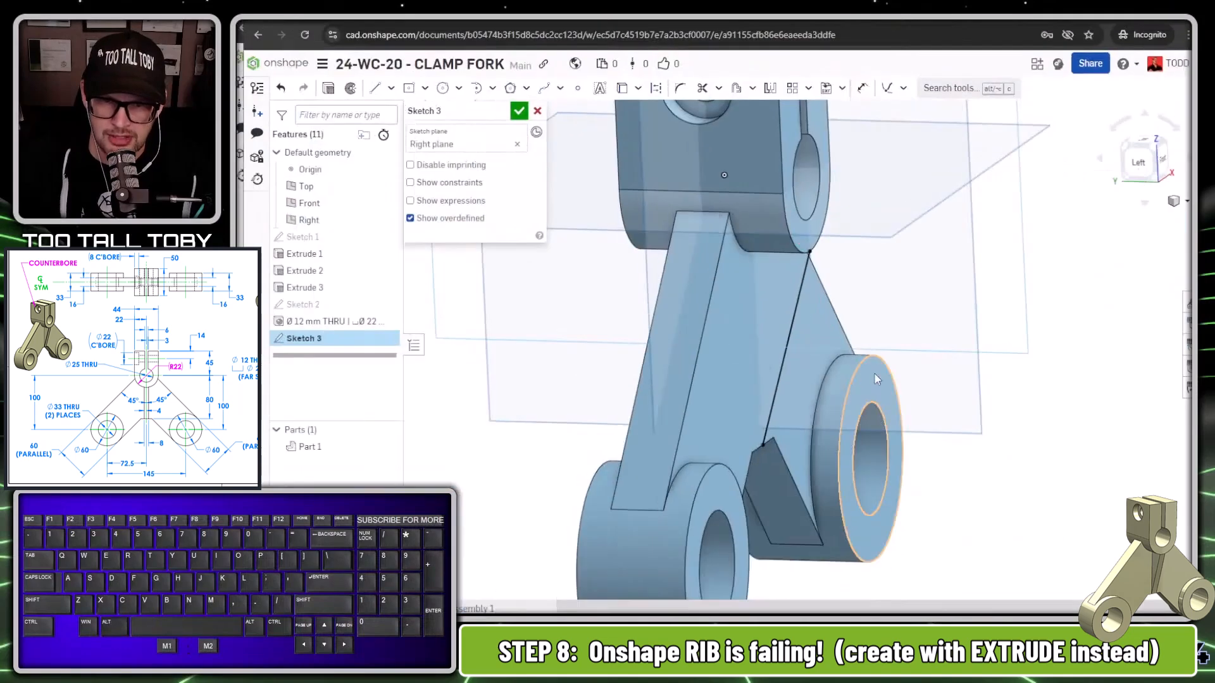
Finish the Right-plane sketch containing the slanted line
scroll(873, 366, down, 3)
middle_drag(905, 453, 901, 373)
mouse_move(900, 374)
right_down()
mouse_move(822, 404)
mouse_move(778, 397)
mouse_move(868, 291)
mouse_move(841, 345)
right_up()
click(519, 111)
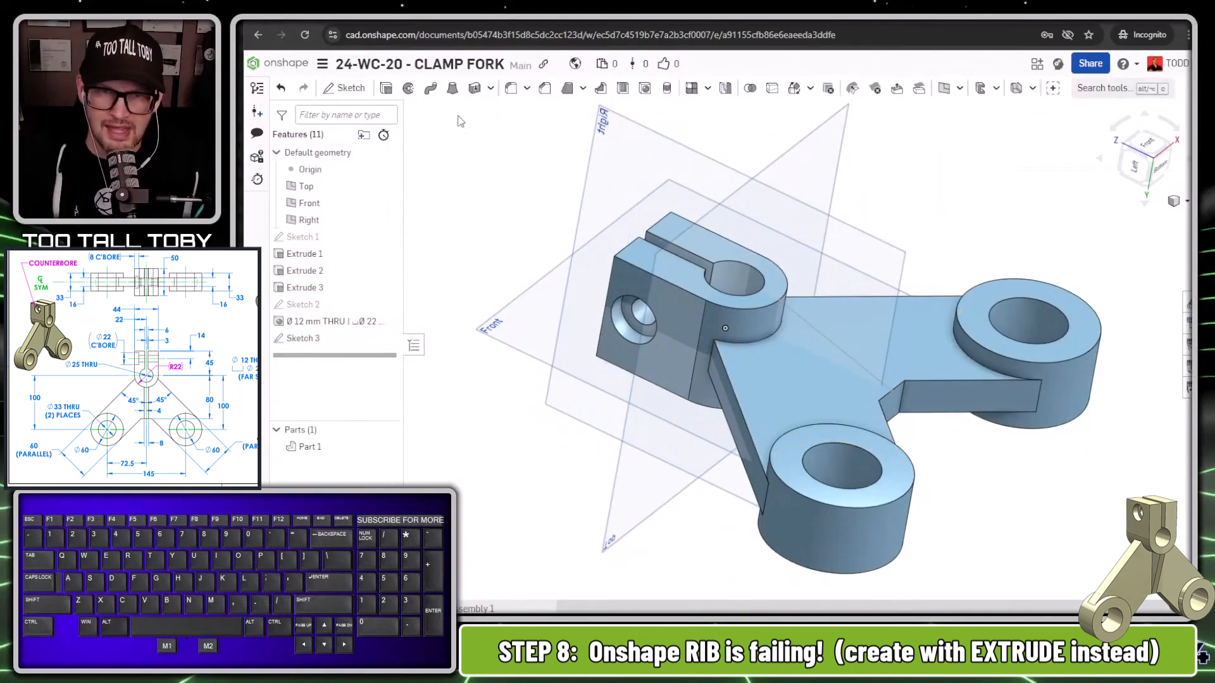
Try to create an 8 mm thick rib from the slanted line, reversing its direction and testing the options to extend profiles and merge ribs
click(600, 88)
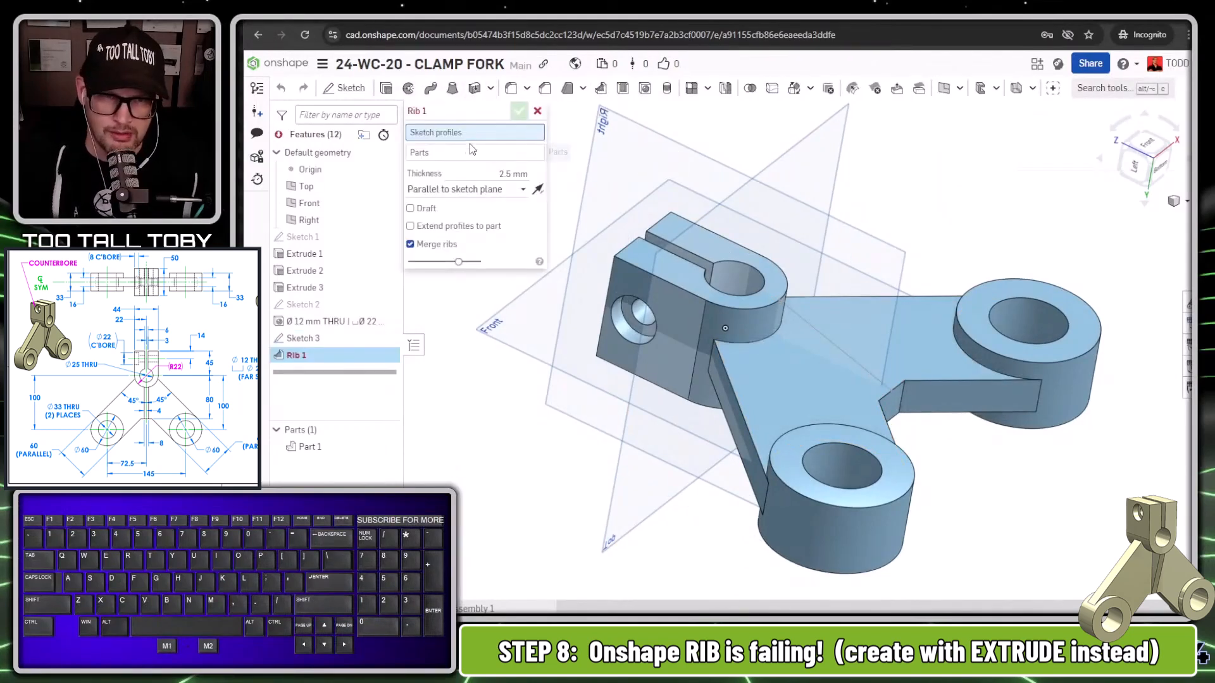
click(836, 348)
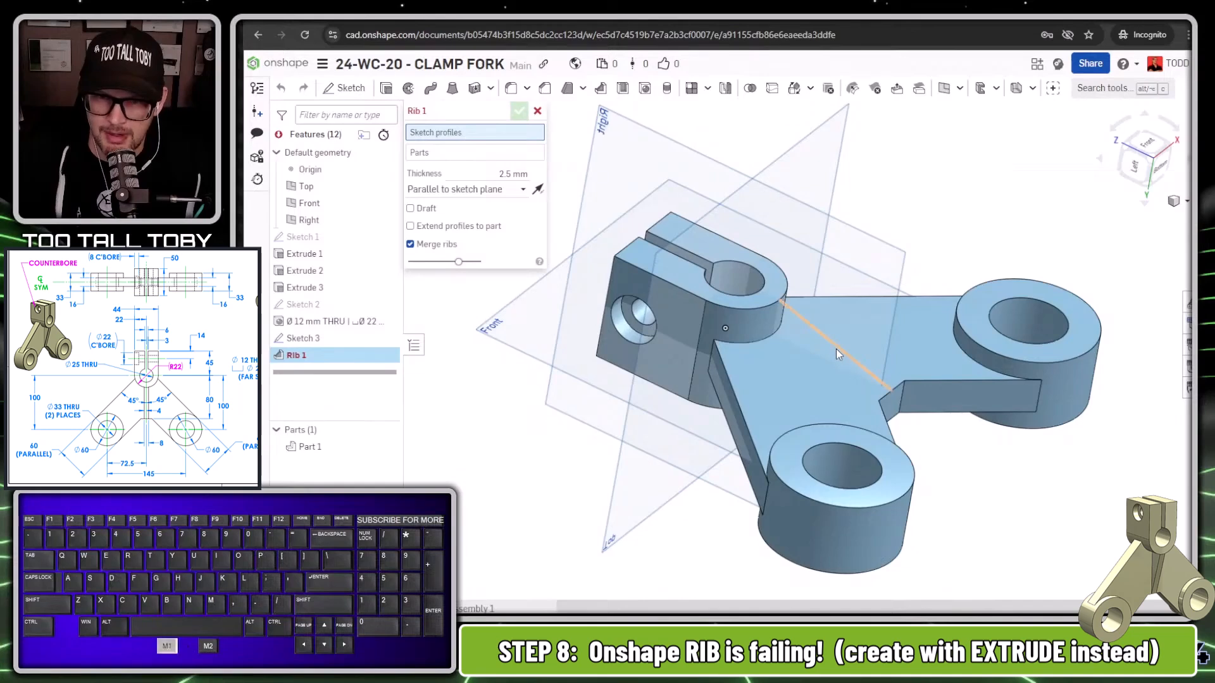
click(533, 217)
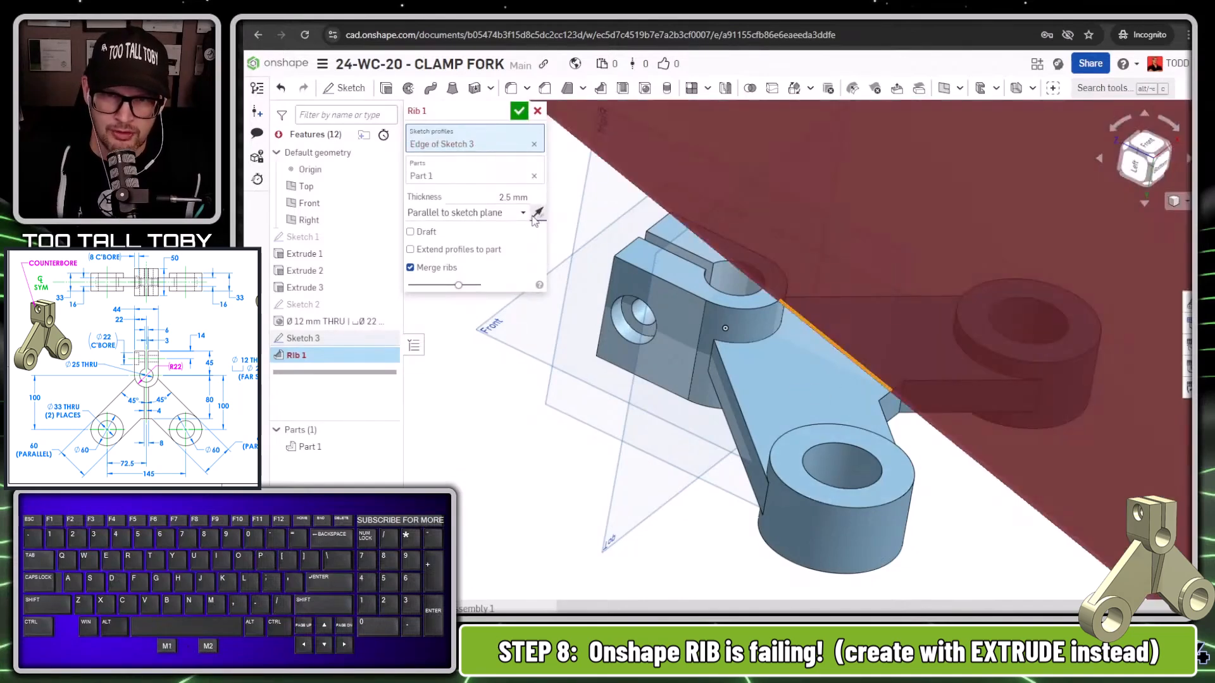
scroll(884, 286, down, 5)
click(513, 197)
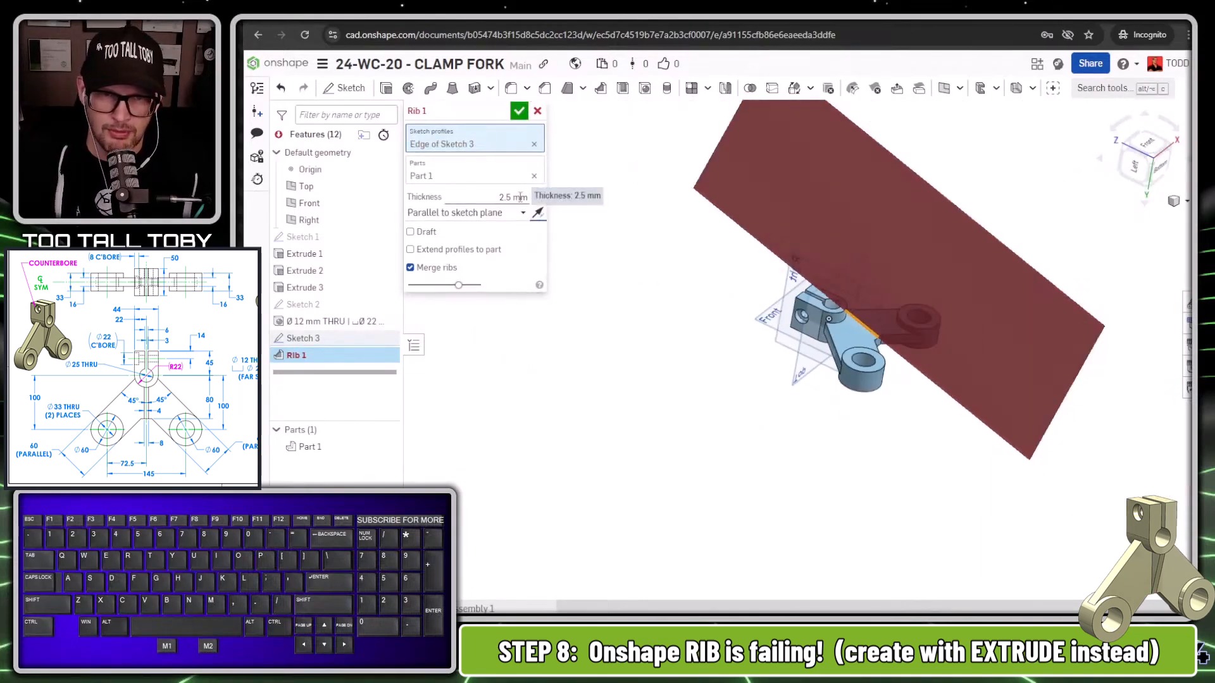
text(8)
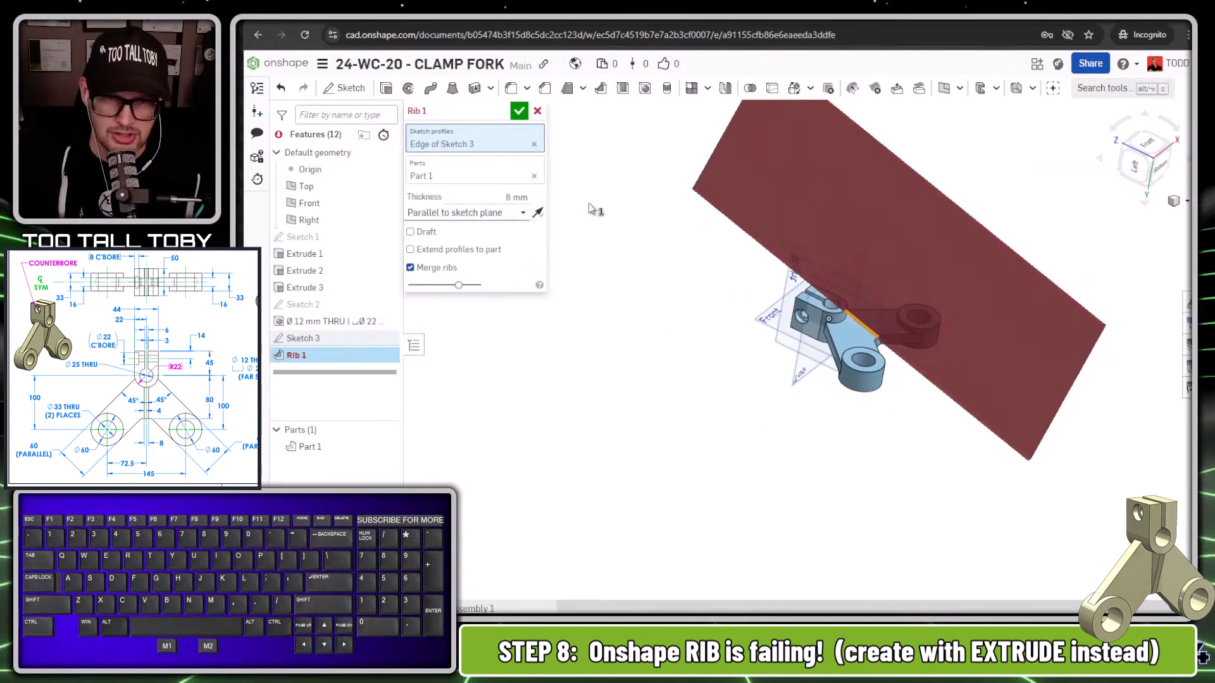
click(537, 214)
scroll(814, 298, up, 5)
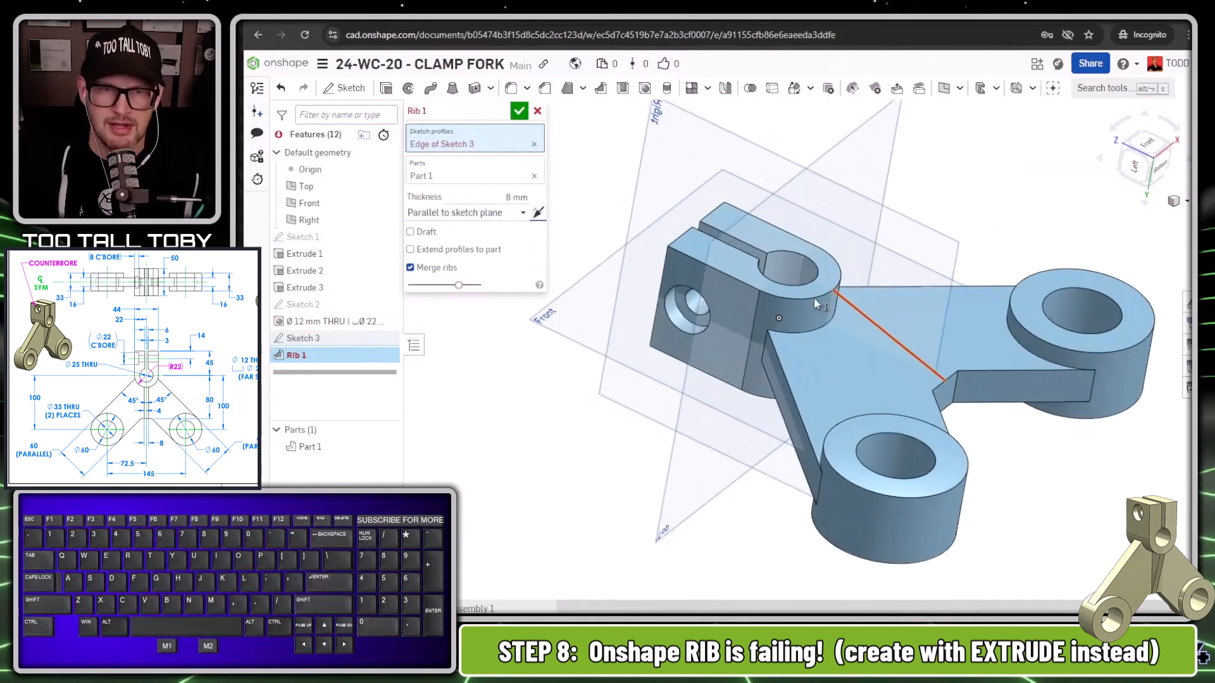
click(445, 252)
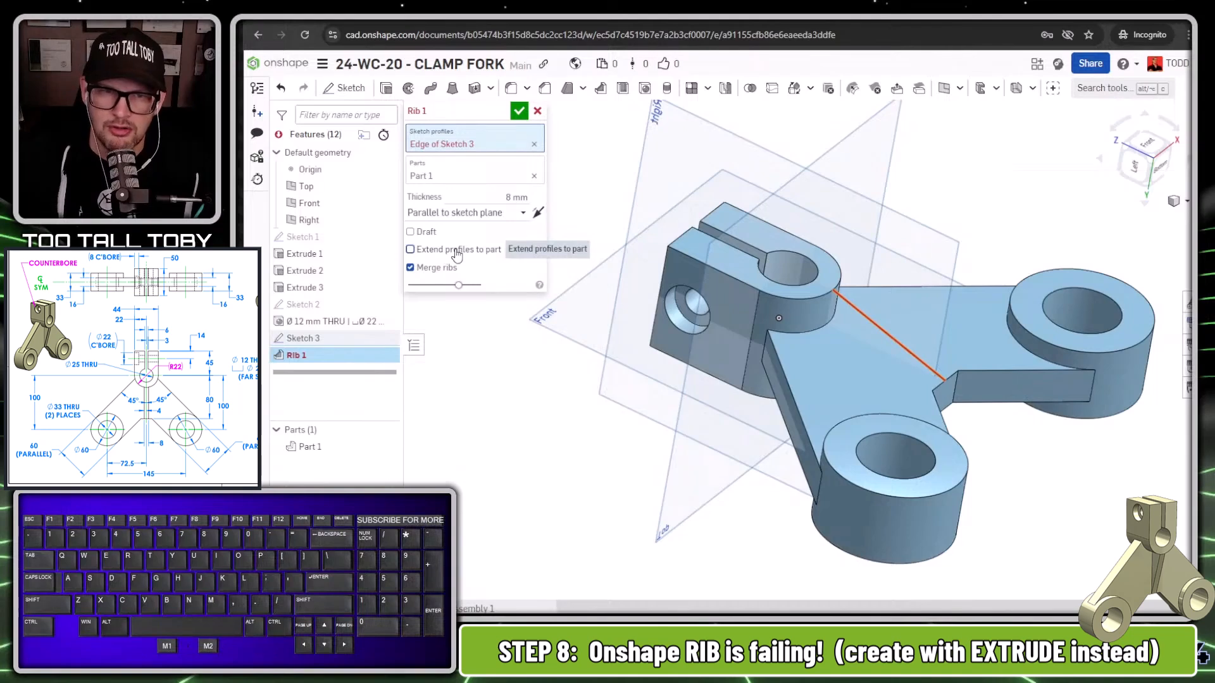
click(457, 253)
click(434, 269)
click(443, 252)
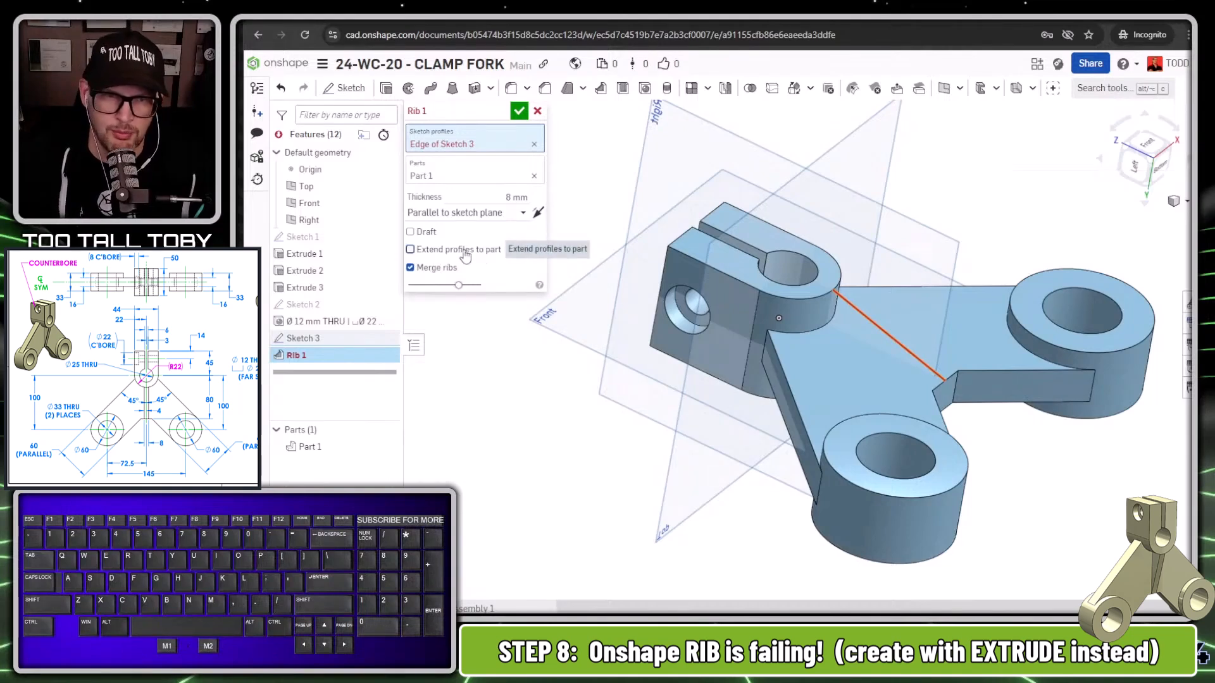
click(537, 110)
Edit Sketch 3 and add a short line from the slanted line's upper endpoint into the clamp body
double_click(304, 338)
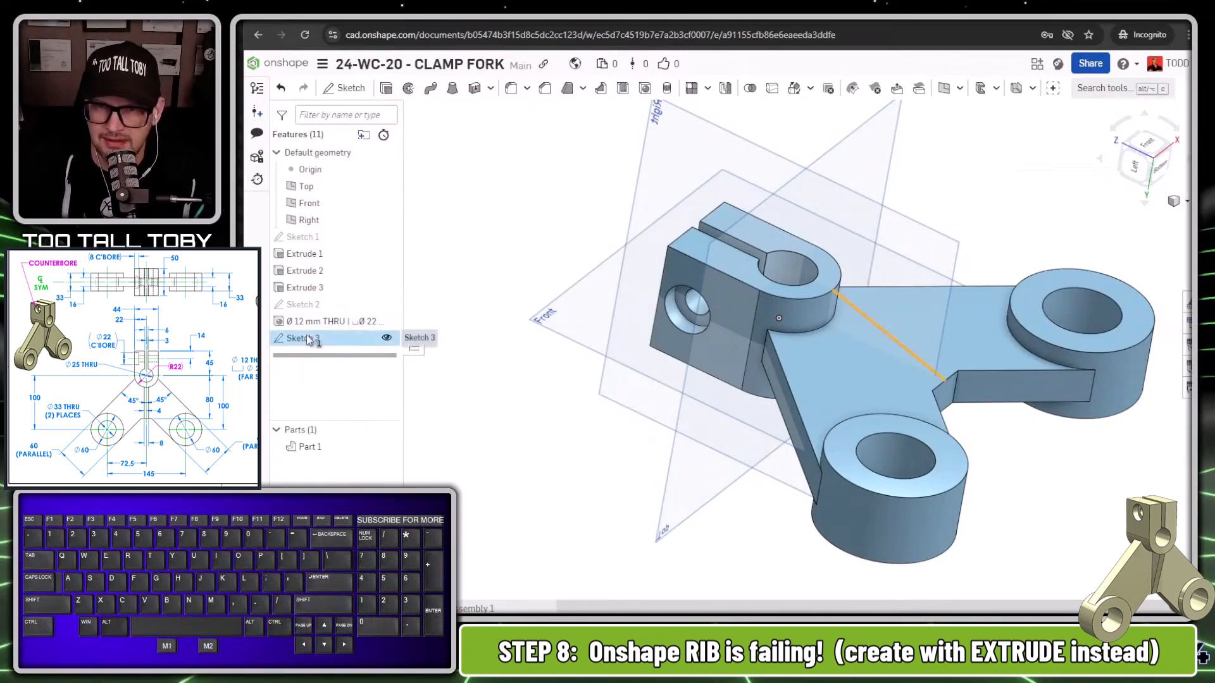
scroll(831, 297, up, 3)
scroll(830, 298, up, 3)
key(s)
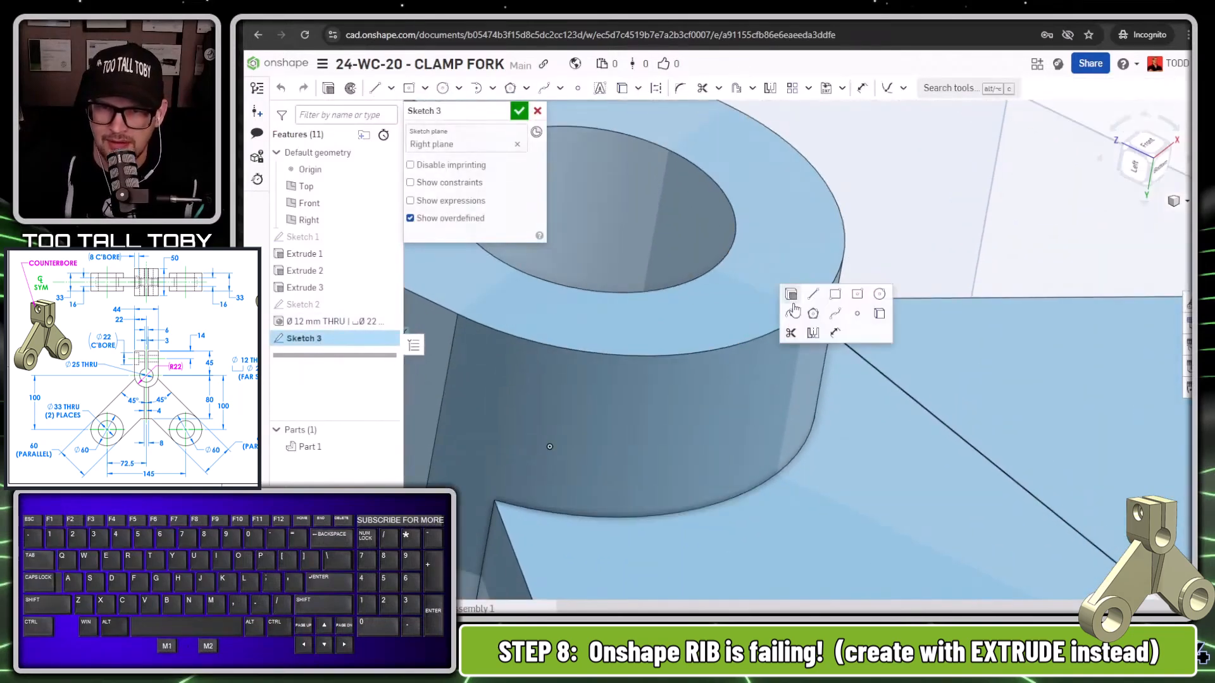
click(790, 293)
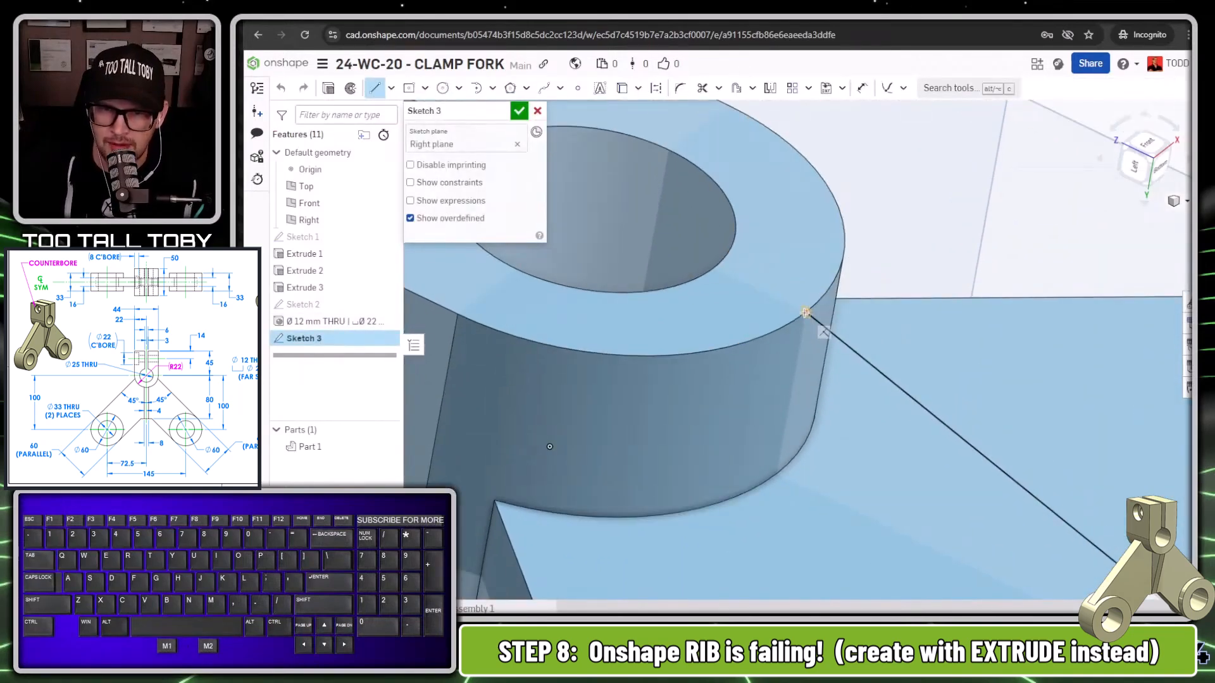
click(766, 295)
key(Escape)
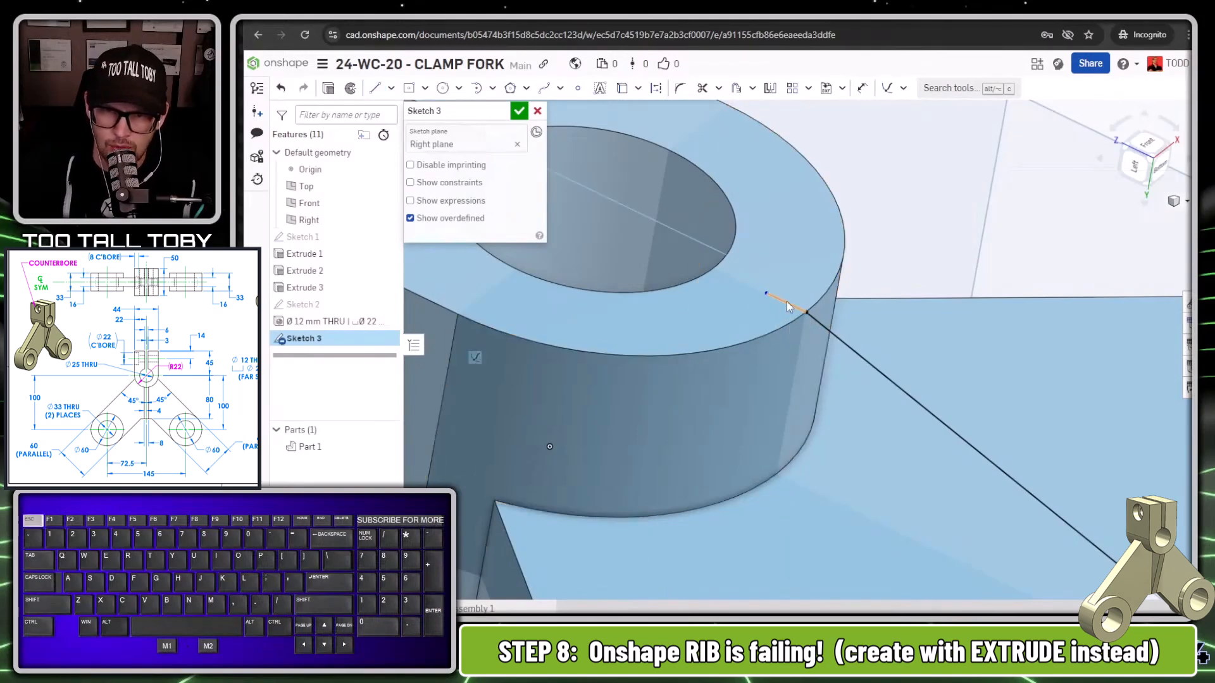
scroll(837, 320, down, 2)
scroll(834, 329, down, 3)
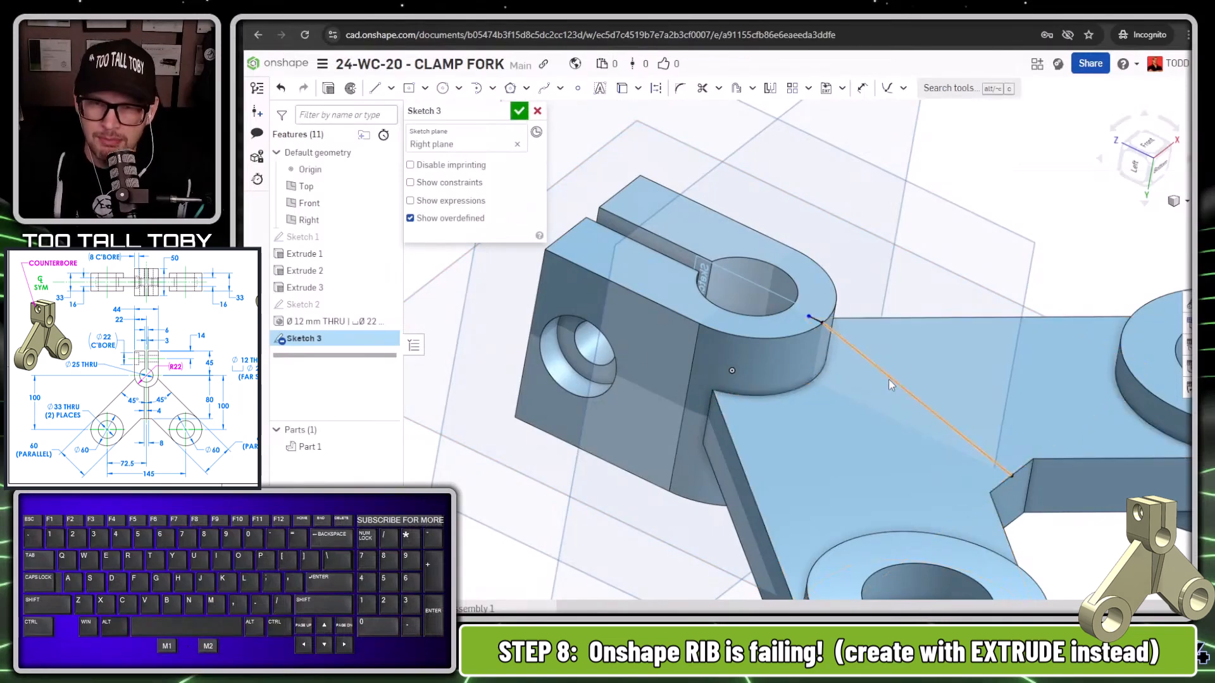
key(ctrl+1)
click(829, 313)
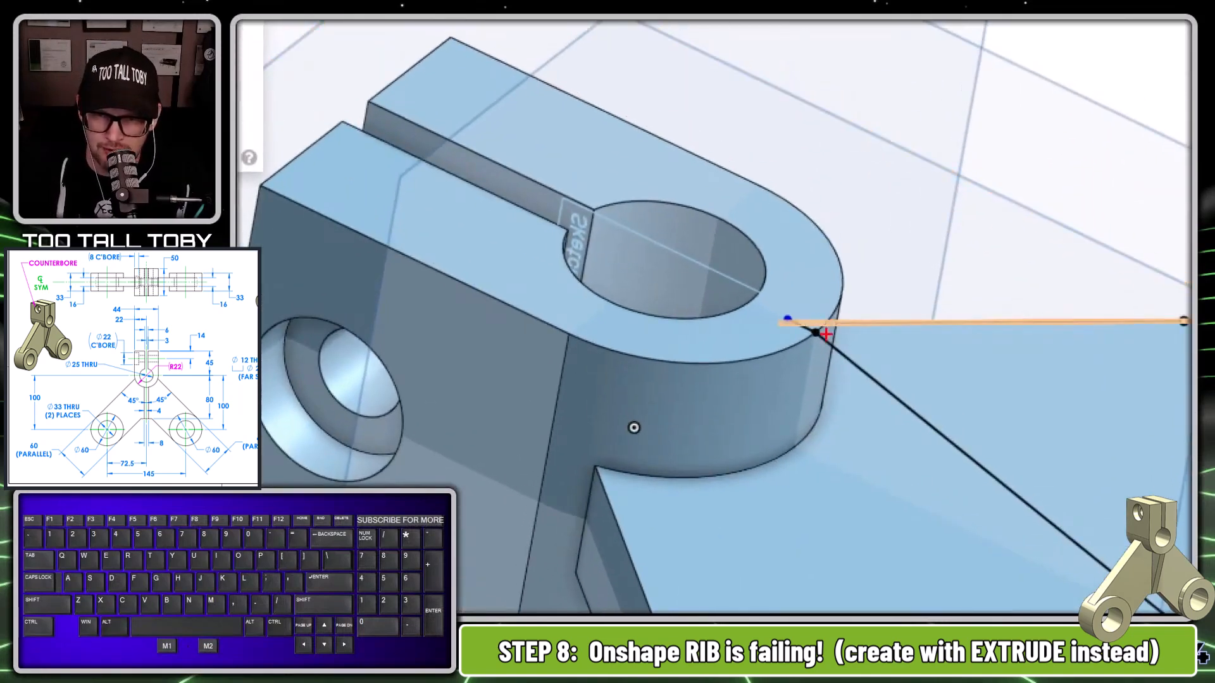
click(793, 353)
mouse_move(844, 322)
mouse_down()
mouse_move(855, 312)
mouse_move(1088, 549)
mouse_move(1120, 558)
mouse_up()
drag(800, 357, 1076, 612)
ctrl+shift+drag(696, 128, 845, 290)
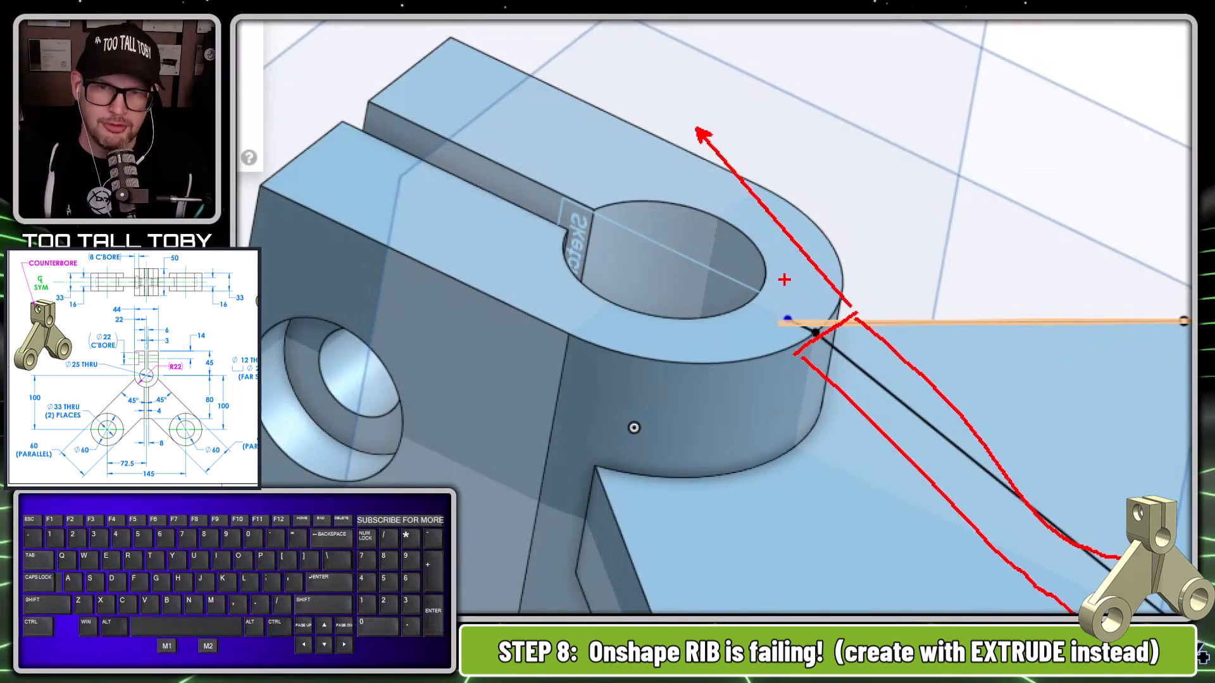
mouse_move(626, 129)
ctrl+shift+mouse_down()
mouse_move(814, 338)
mouse_move(802, 335)
ctrl+shift+mouse_up()
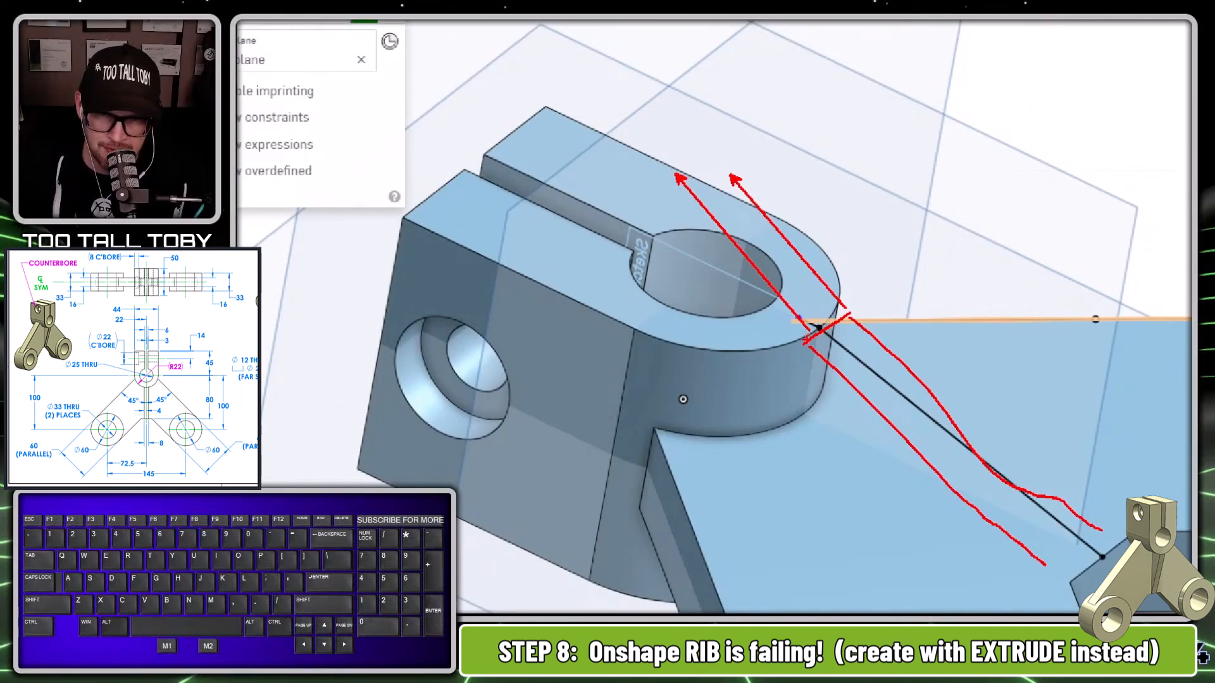
drag(809, 330, 775, 342)
drag(704, 316, 660, 281)
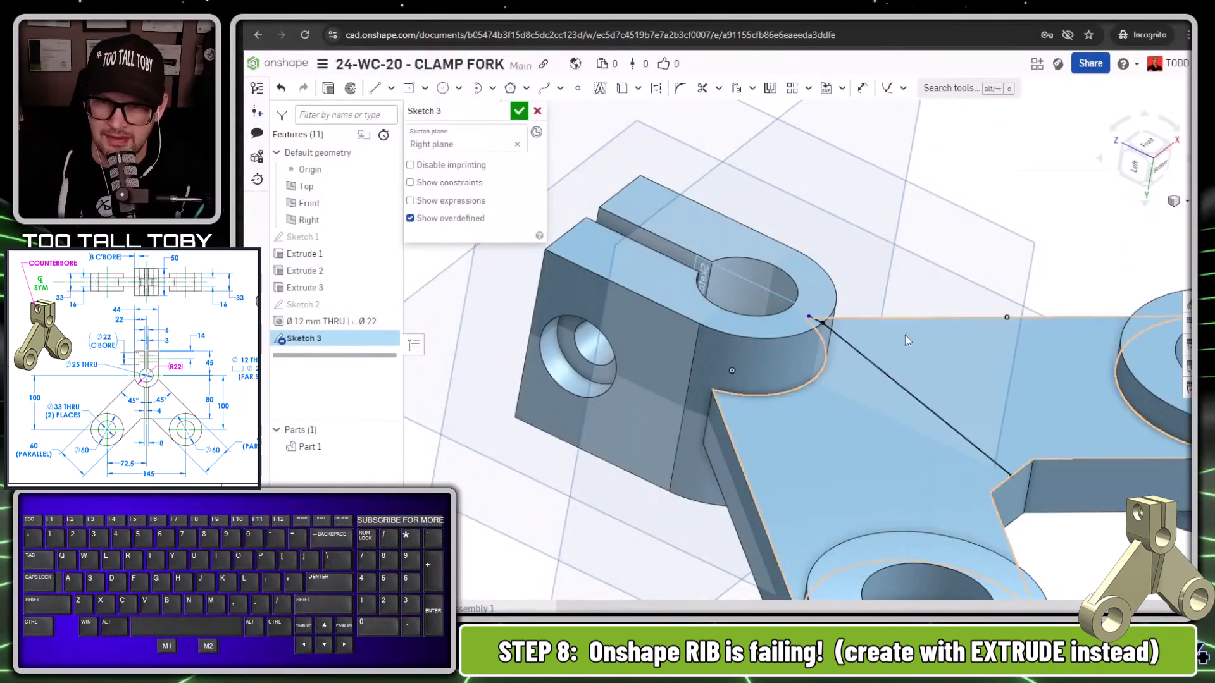
Finish the sketch and try to create a rib from both sketch lines in either direction, with and without extending the profiles to the part
click(519, 112)
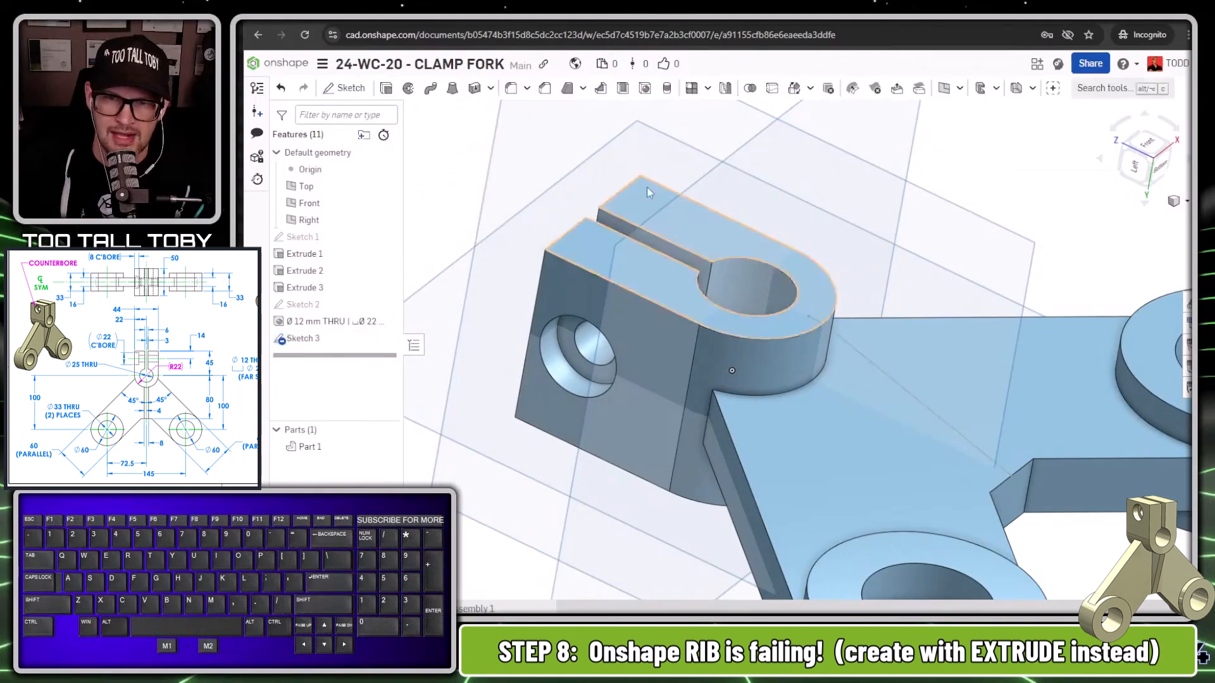
click(599, 91)
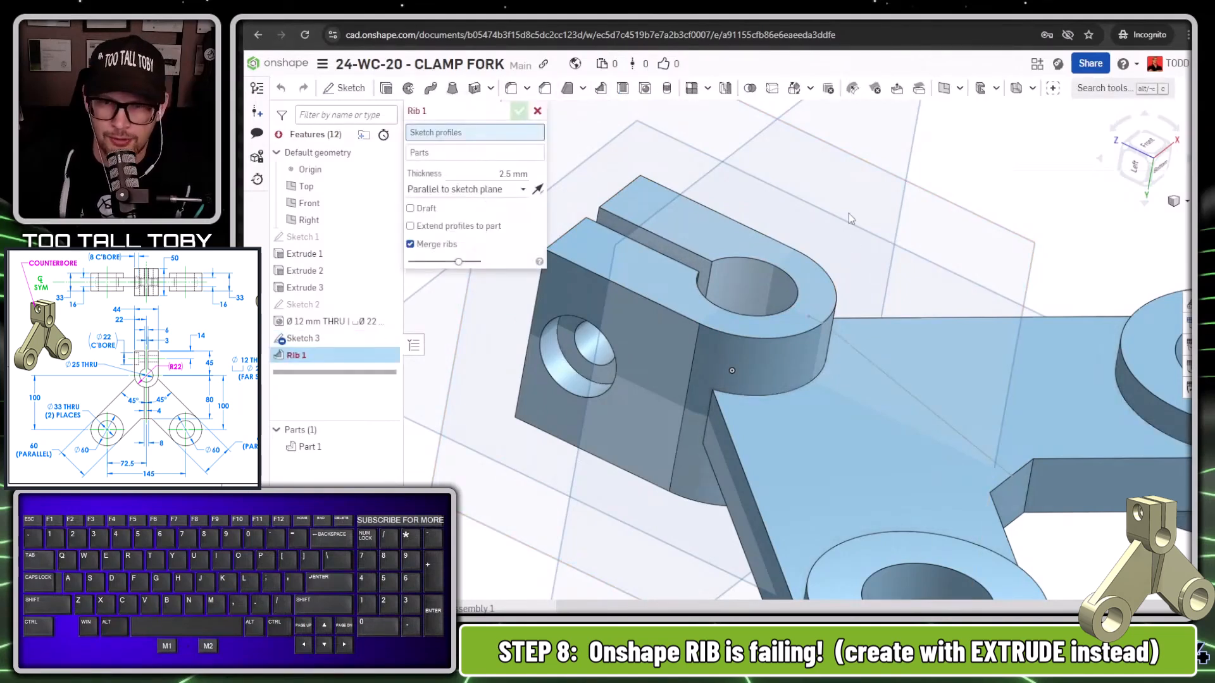
click(814, 320)
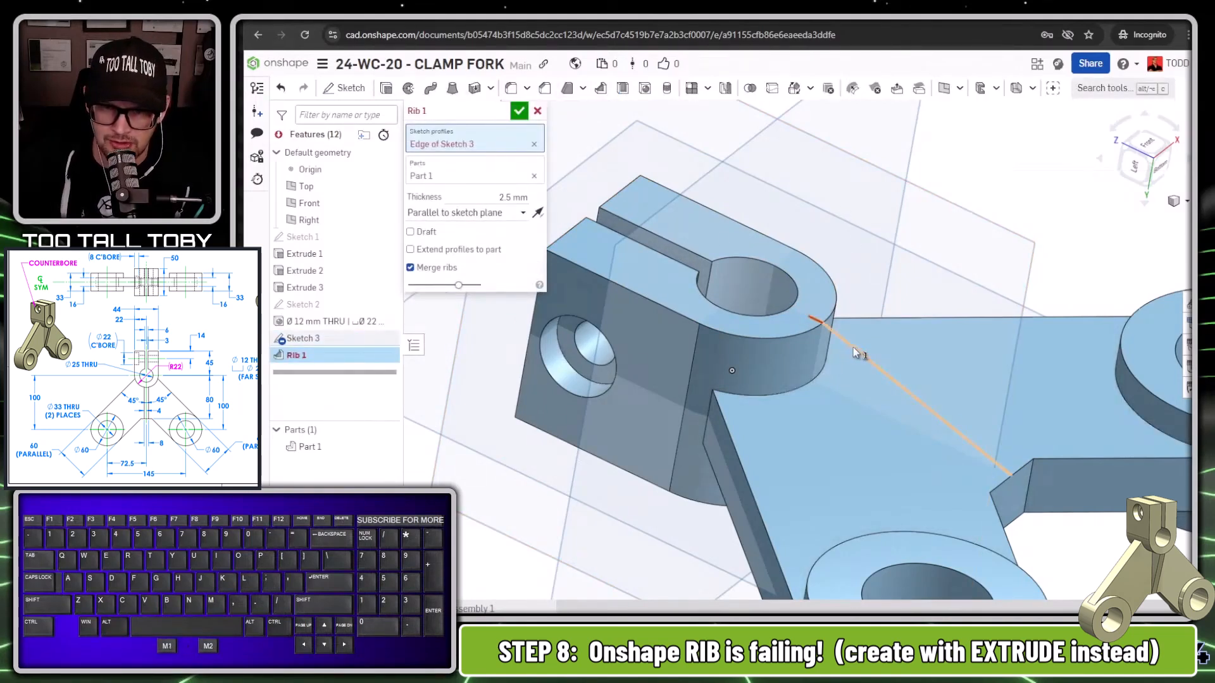
click(852, 347)
click(538, 229)
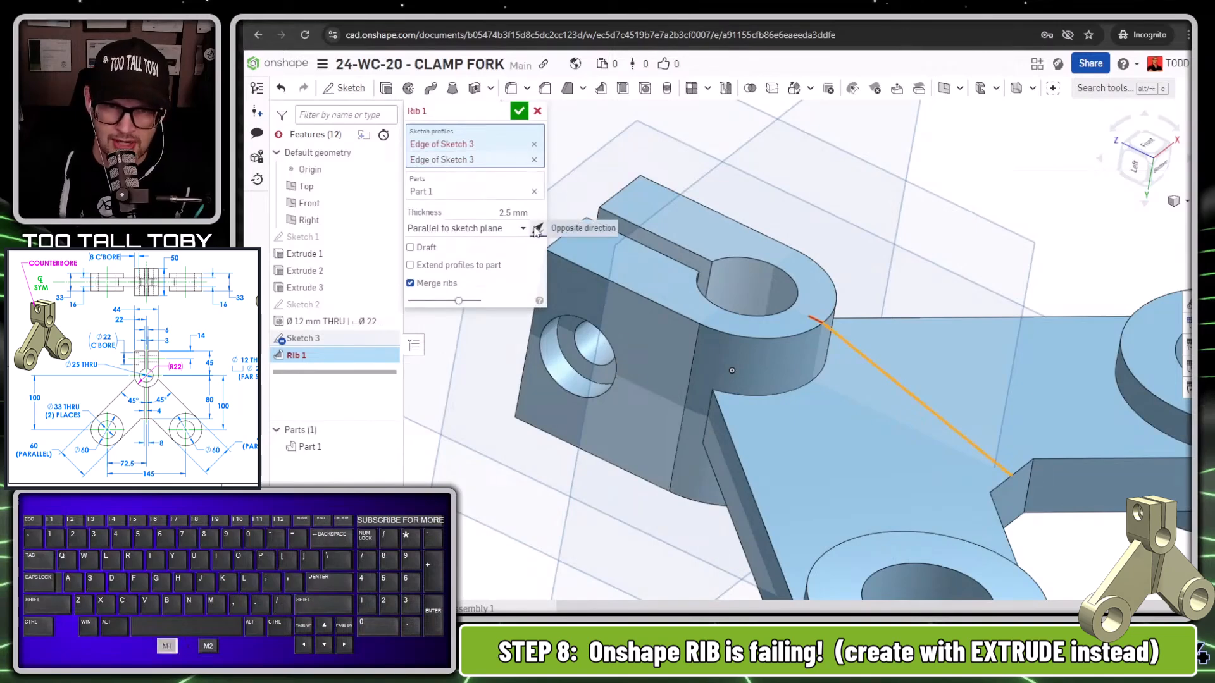
click(537, 229)
click(538, 228)
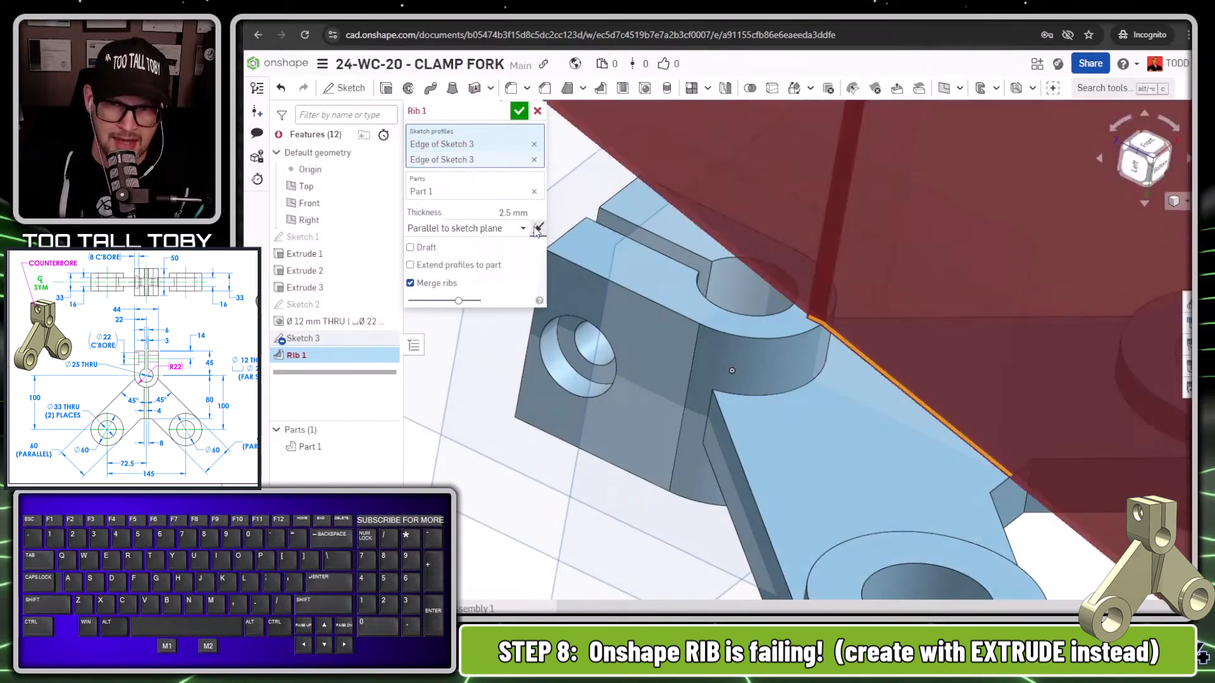
click(538, 229)
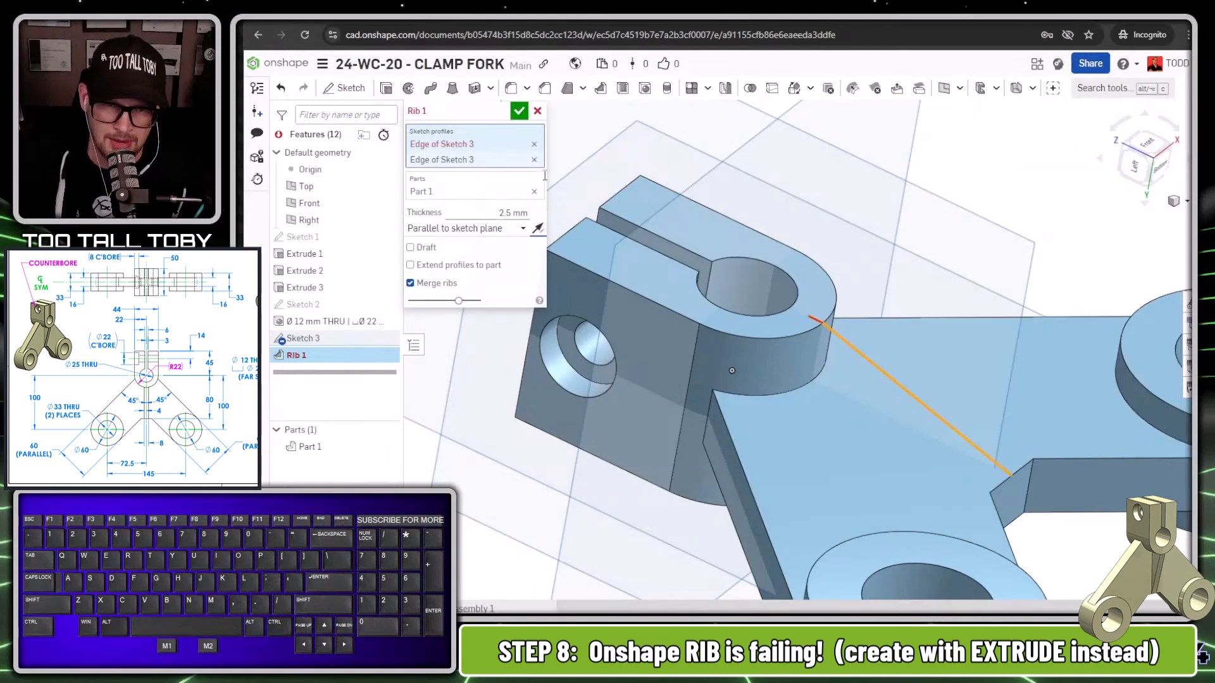
click(443, 265)
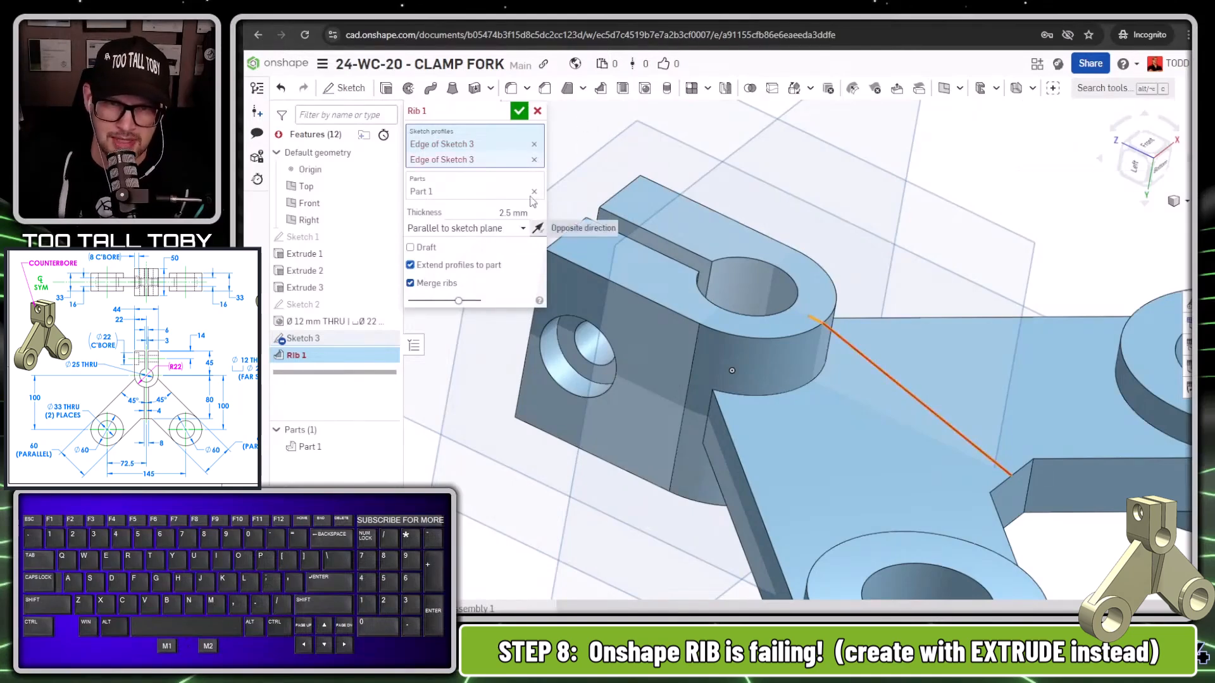
click(538, 233)
click(537, 230)
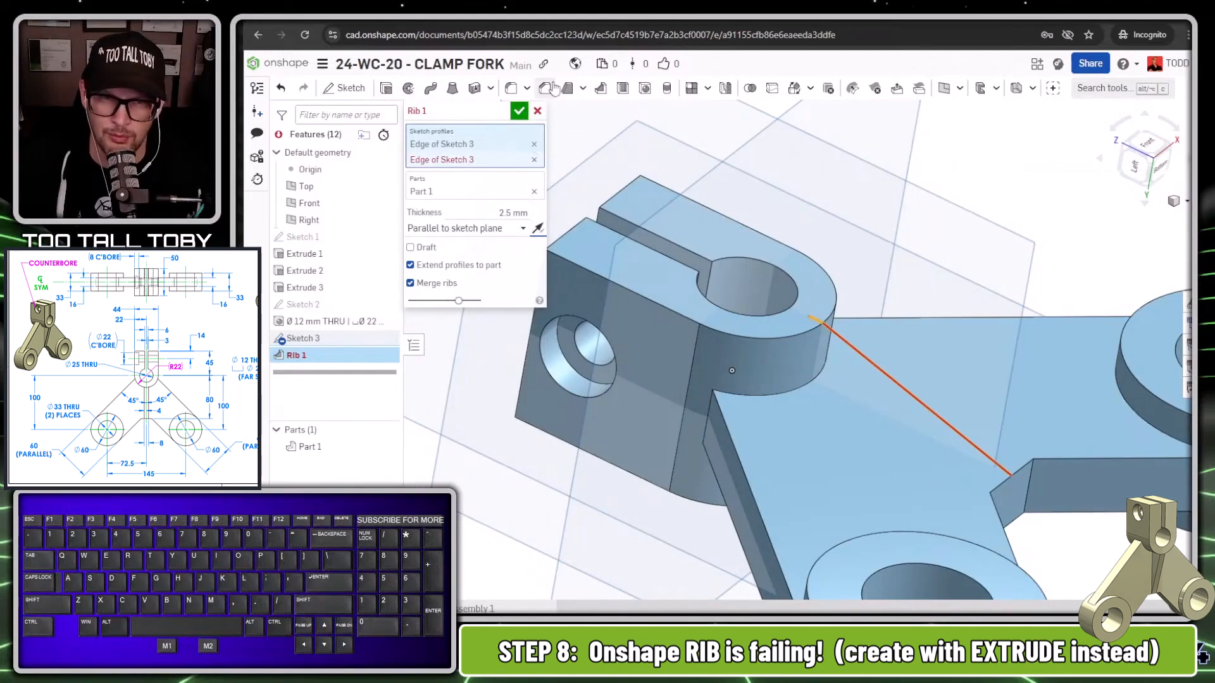
click(537, 111)
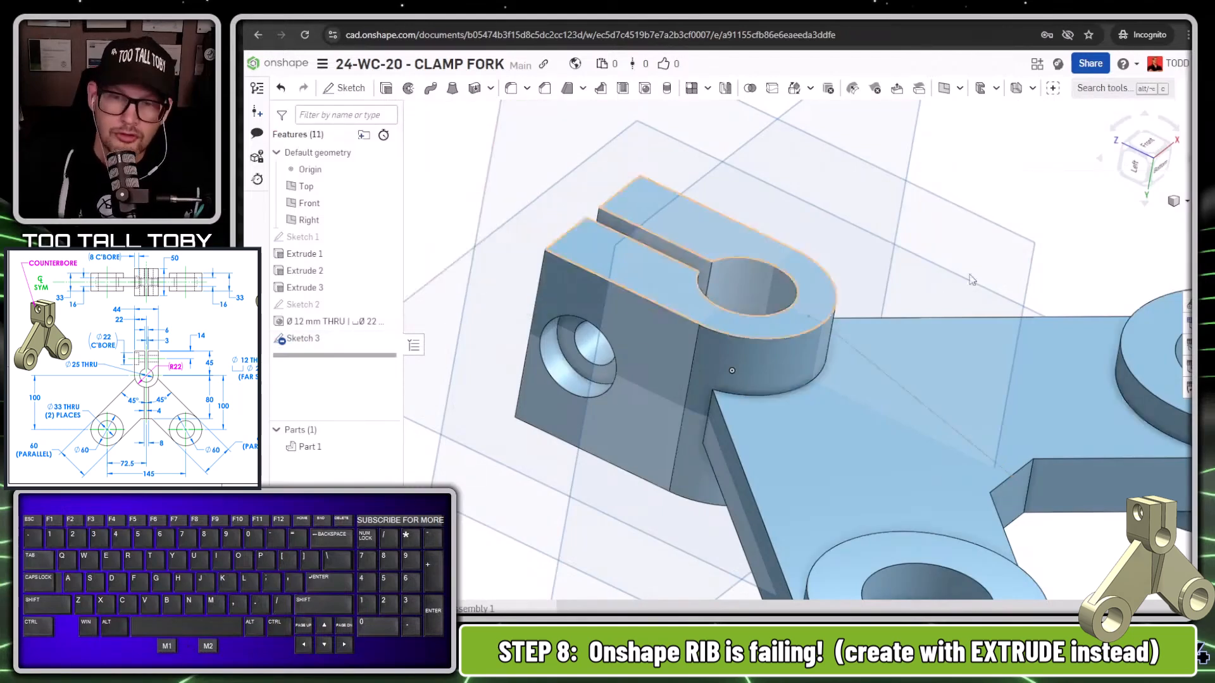
Edit Sketch 3 and draw a short line from the slanted line's lower endpoint, continuing with a second line back toward the clamp
double_click(305, 340)
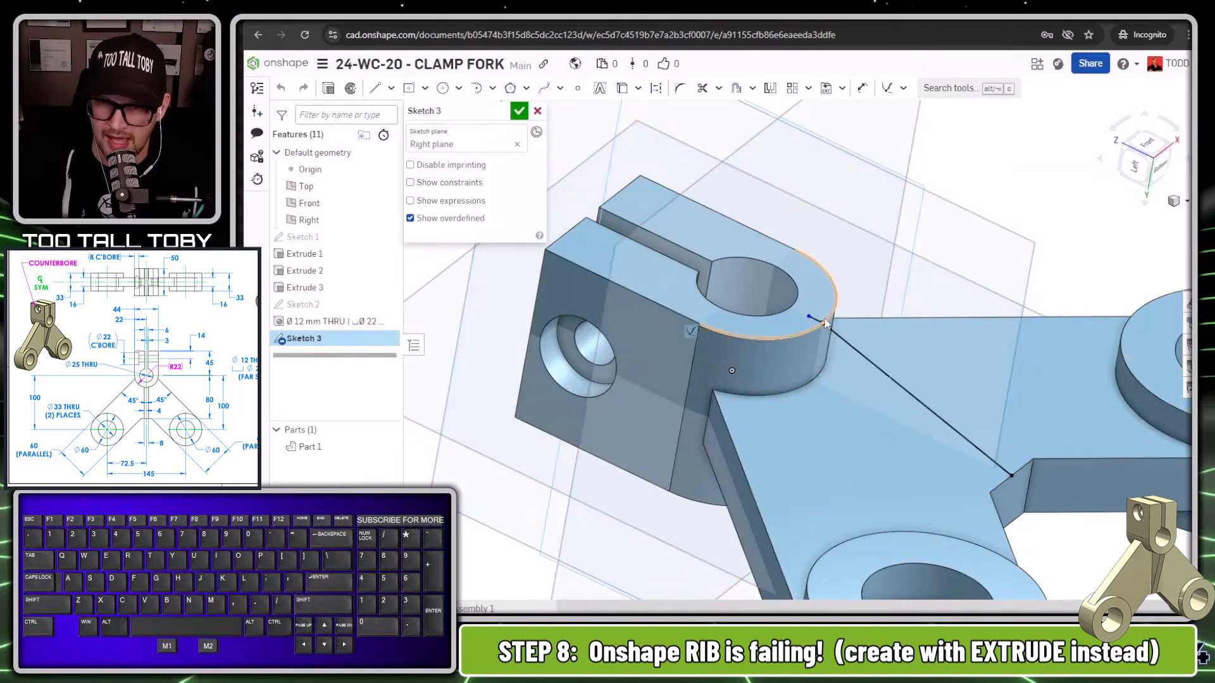
scroll(960, 498, down, 3)
key(s)
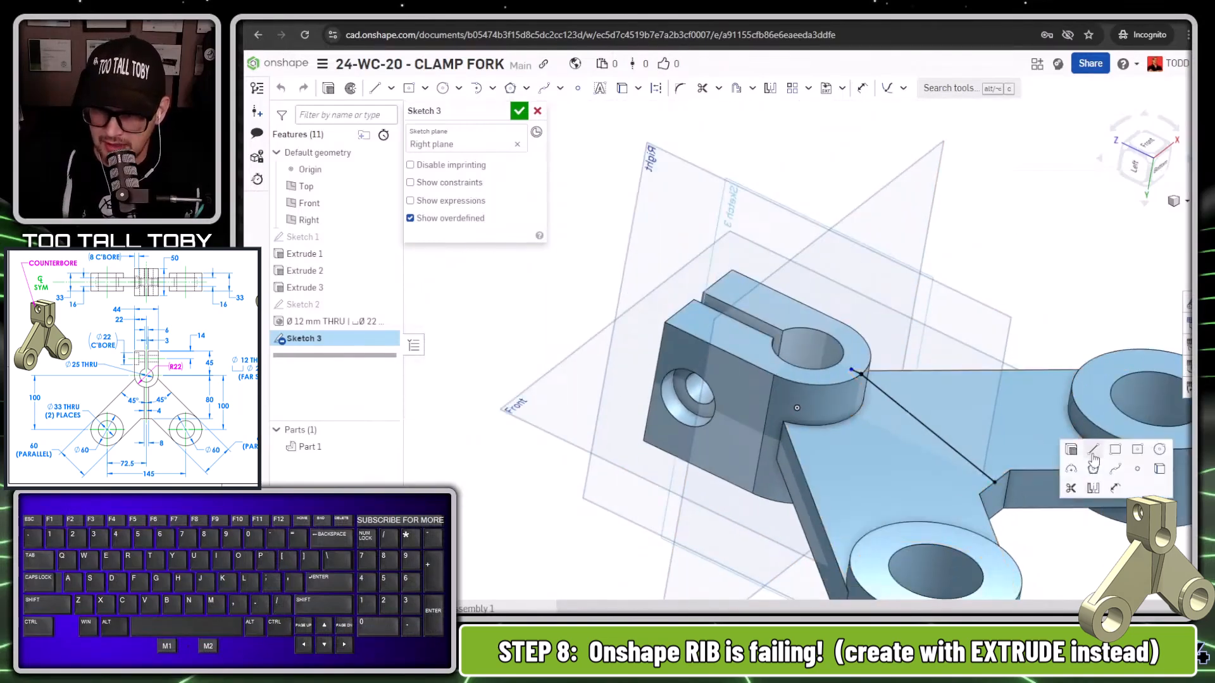
click(1092, 450)
click(995, 501)
click(995, 504)
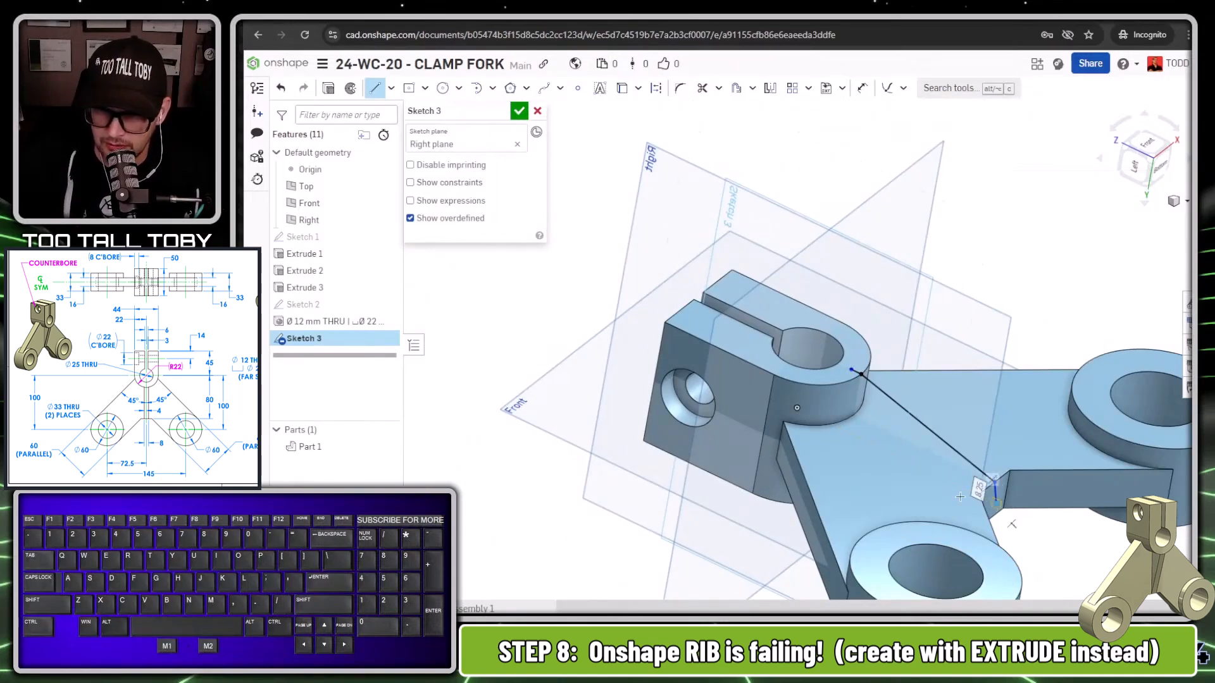
click(890, 454)
key(Escape)
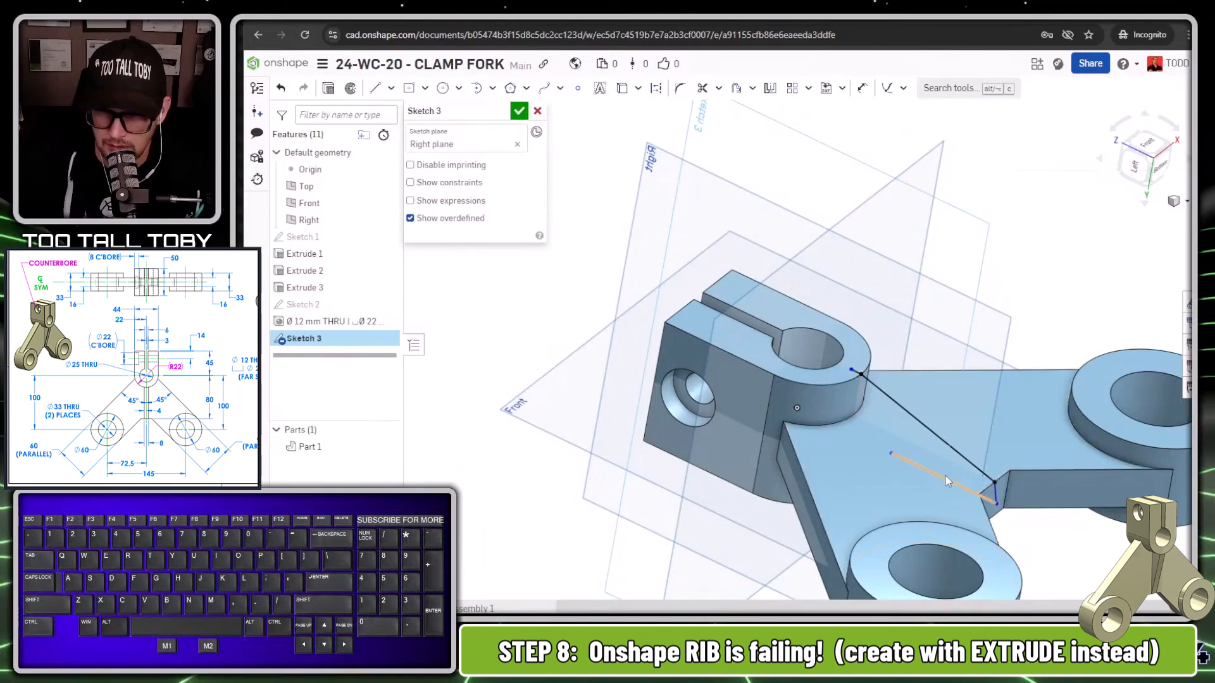
Make the line running back toward the clamp a vertical construction line and constrain the short line at the crotch as horizontal
key(q)
click(1085, 510)
key(shift+l)
key(ctrl+z)
click(995, 500)
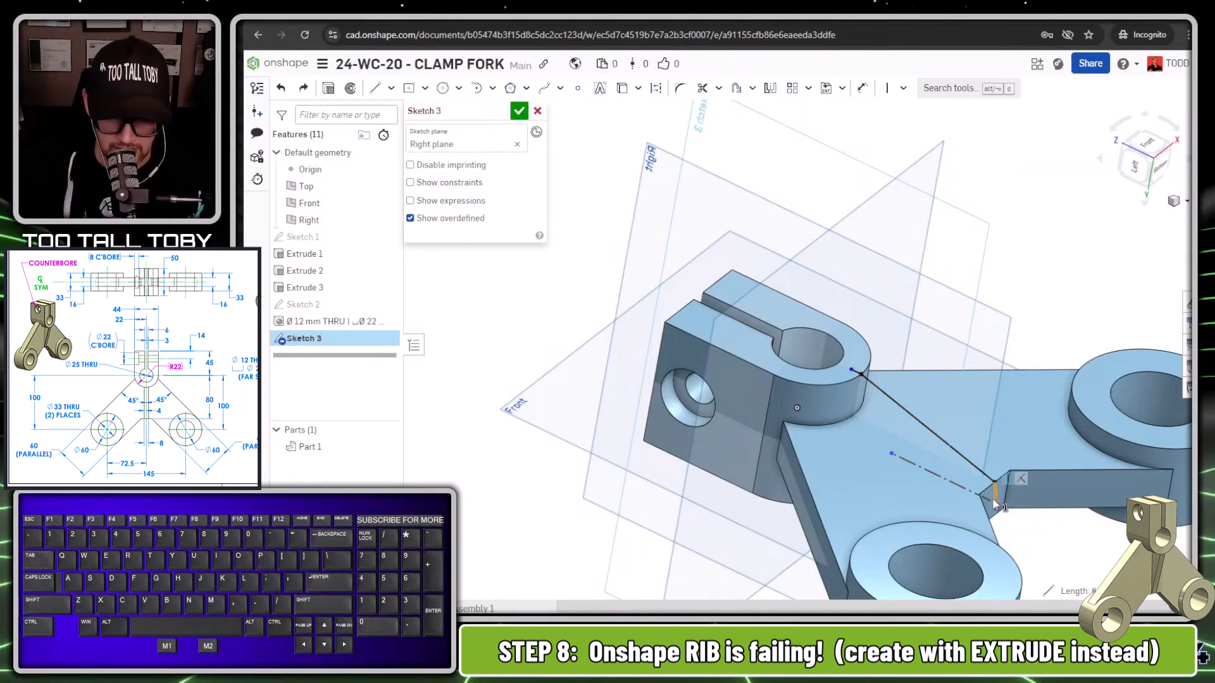
Mirror the sketch lines about the construction line and finish Sketch 3
scroll(947, 474, down, 2)
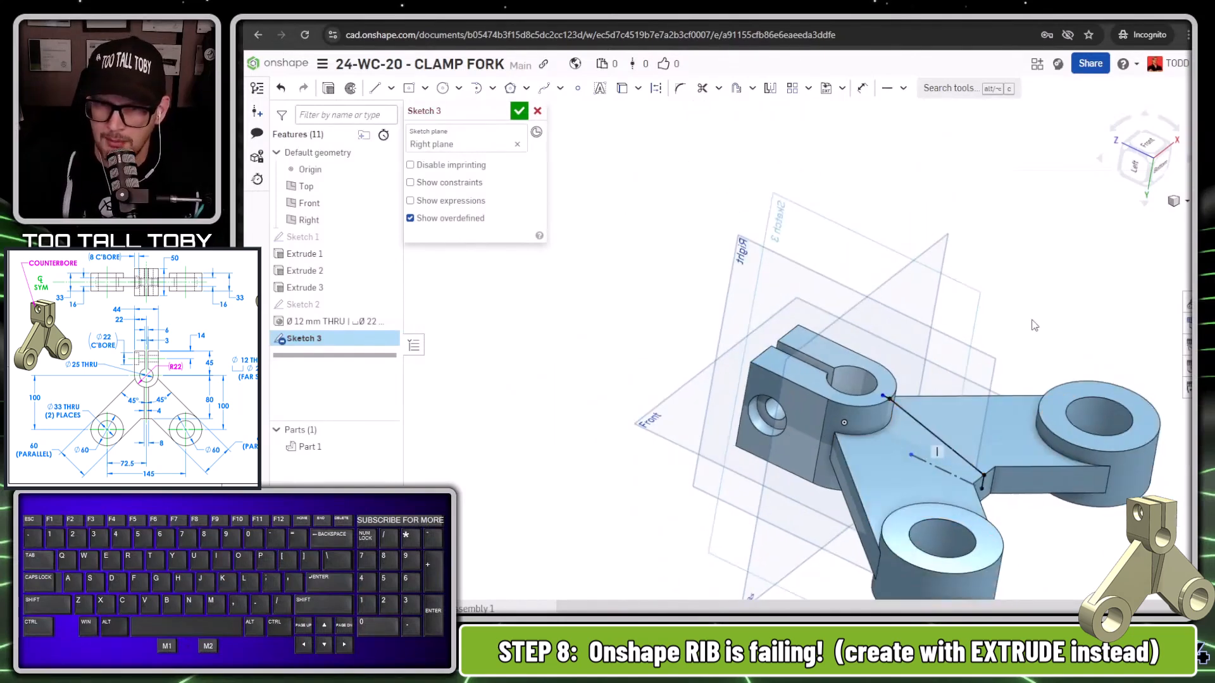
drag(840, 518, 829, 516)
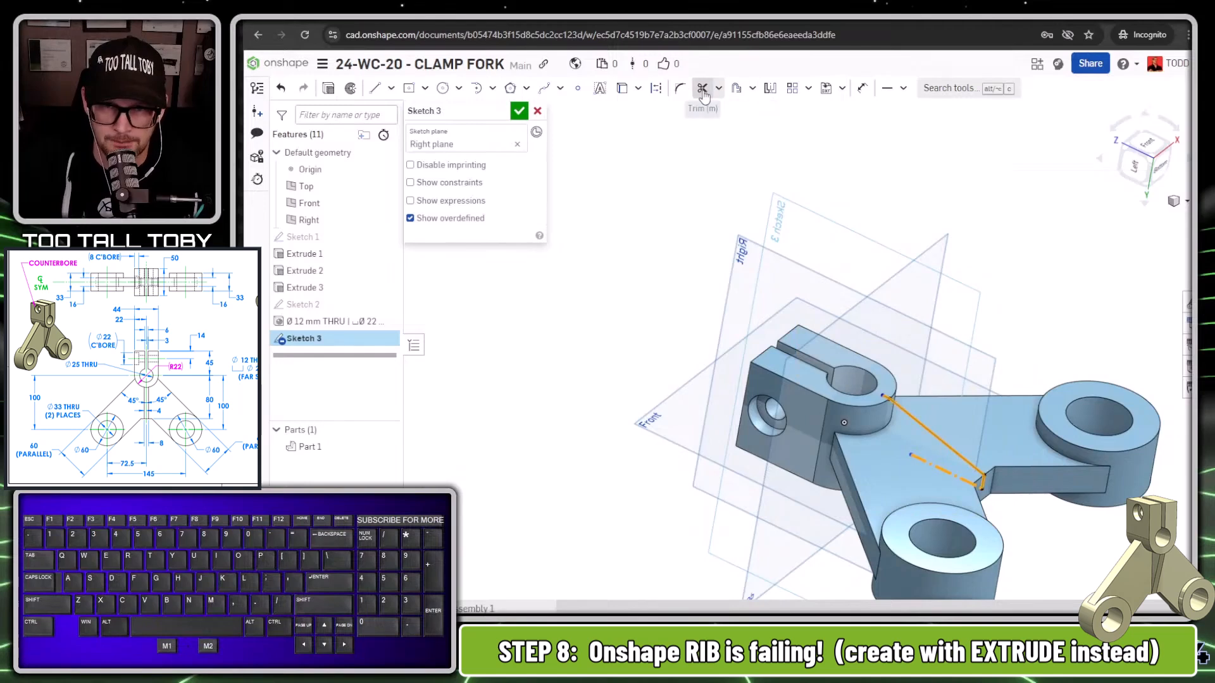
click(768, 89)
key(Escape)
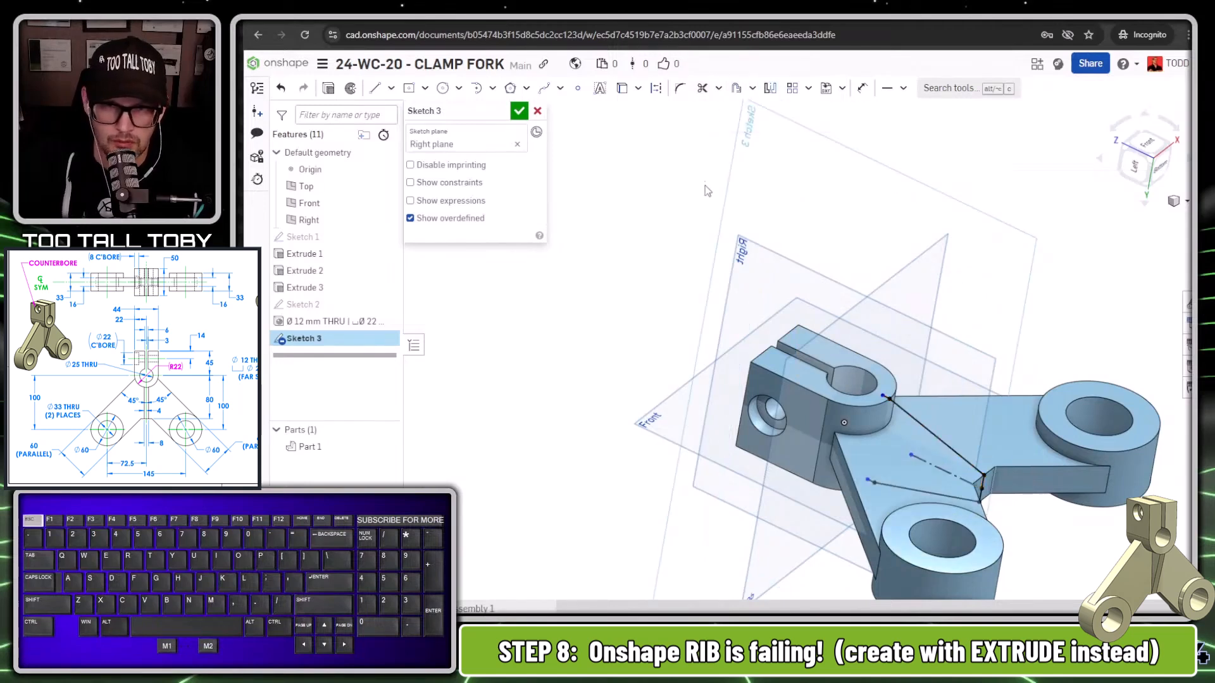
click(519, 112)
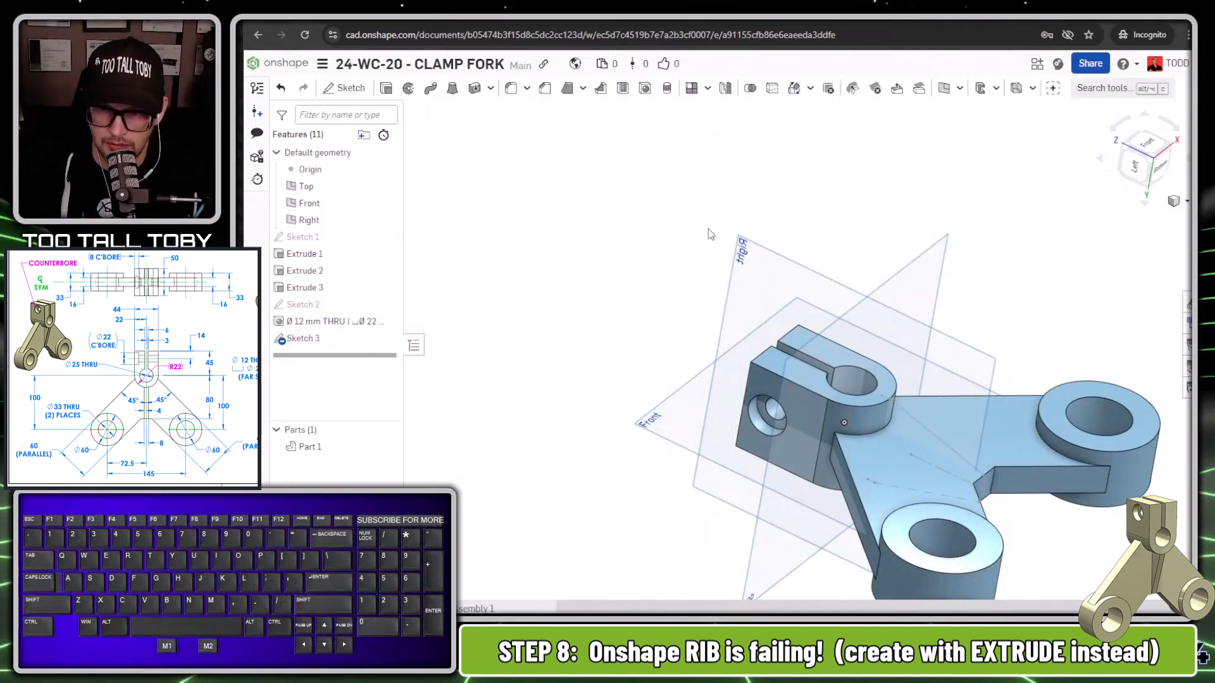
Try to create a rib from all the mirrored Sketch 3 profile lines, parallel to the sketch plane, with the profiles extended to the part
click(600, 88)
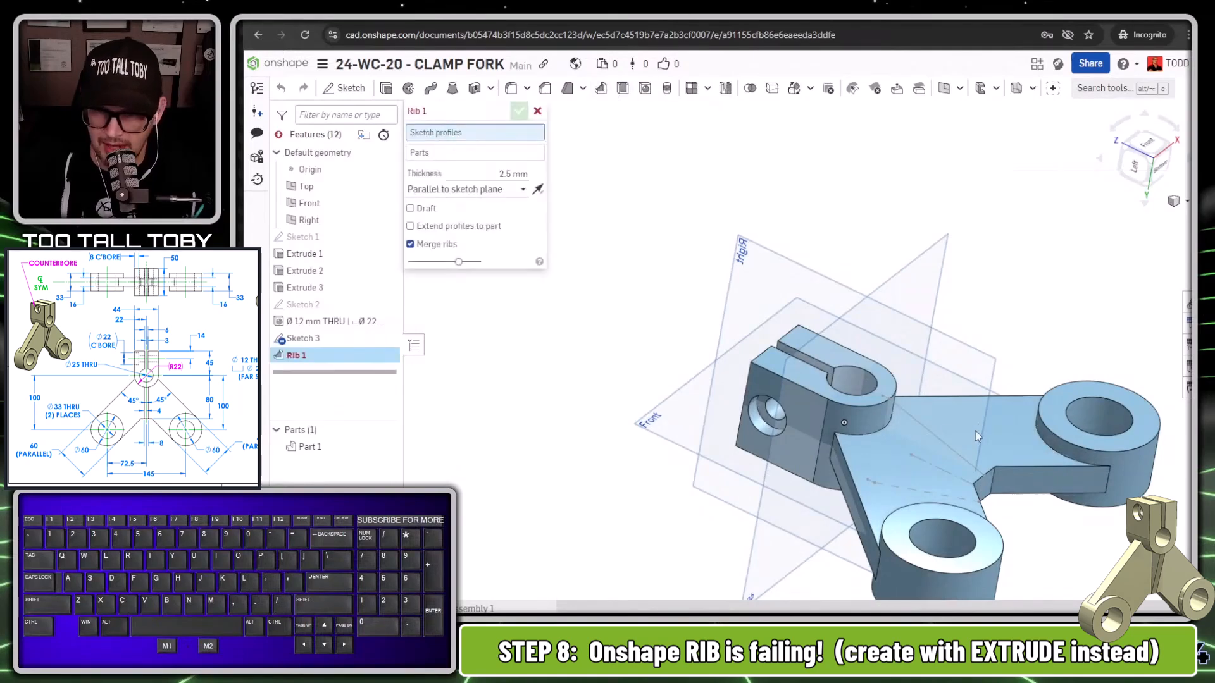
scroll(915, 418, down, 5)
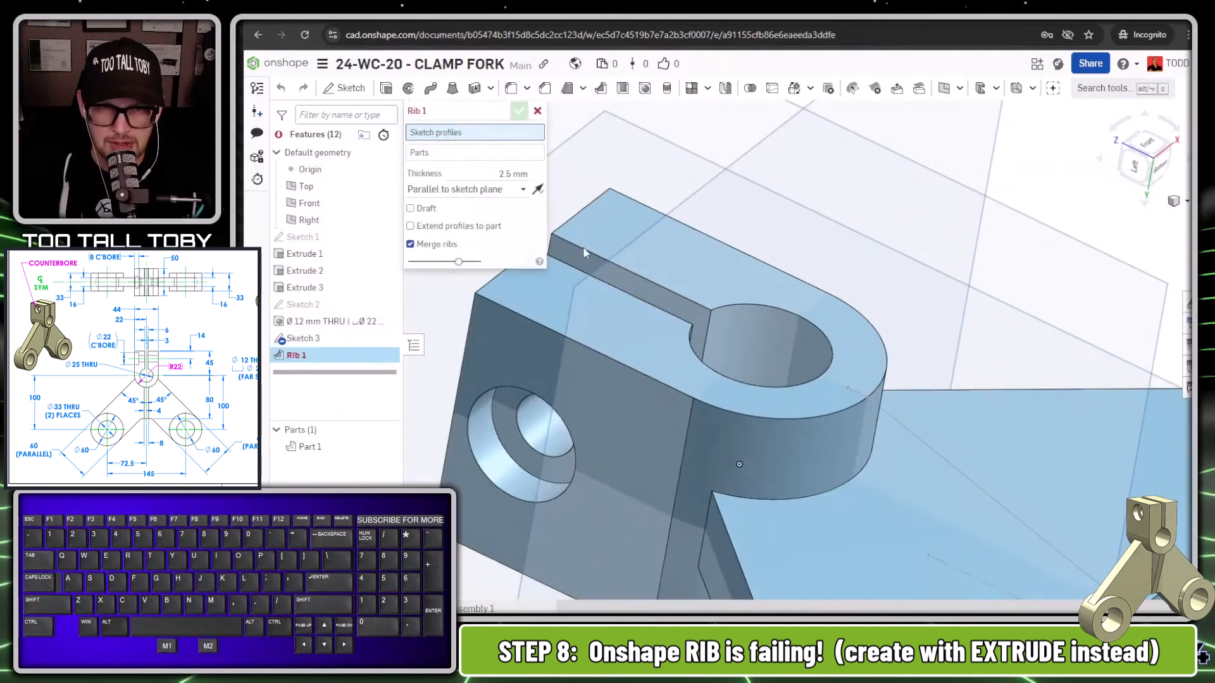
click(854, 396)
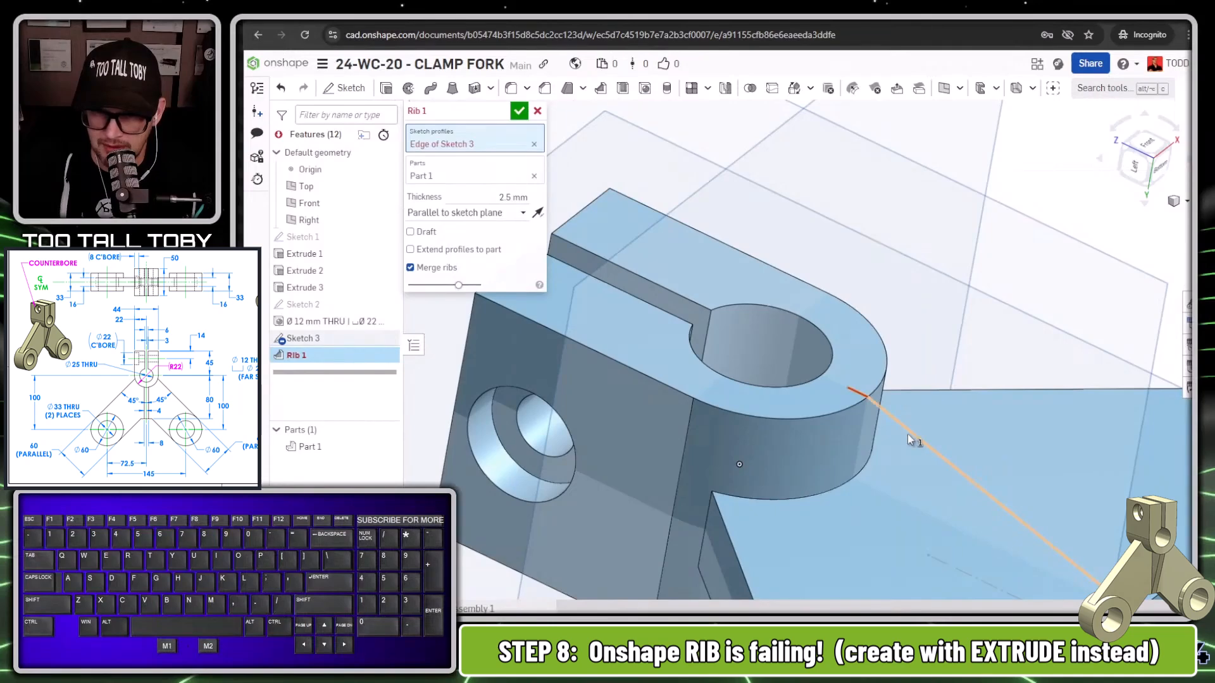
click(907, 434)
scroll(1052, 568, up, 5)
scroll(1052, 568, down, 3)
scroll(989, 443, down, 3)
click(990, 447)
click(989, 468)
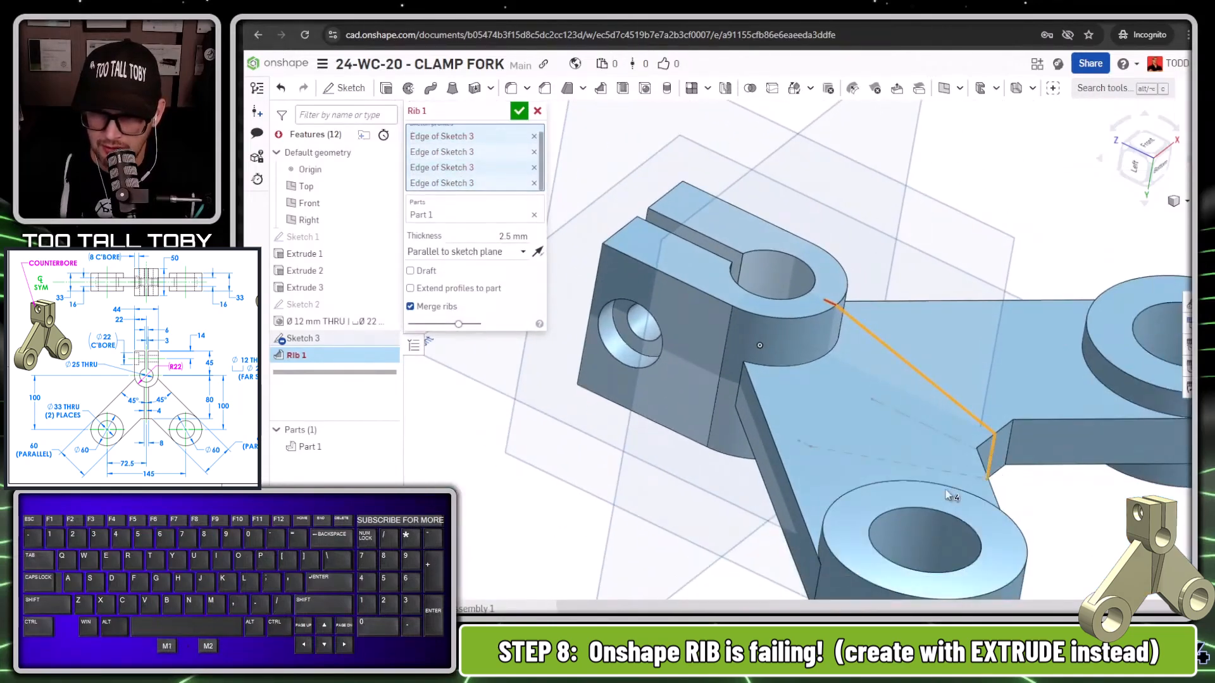
click(926, 468)
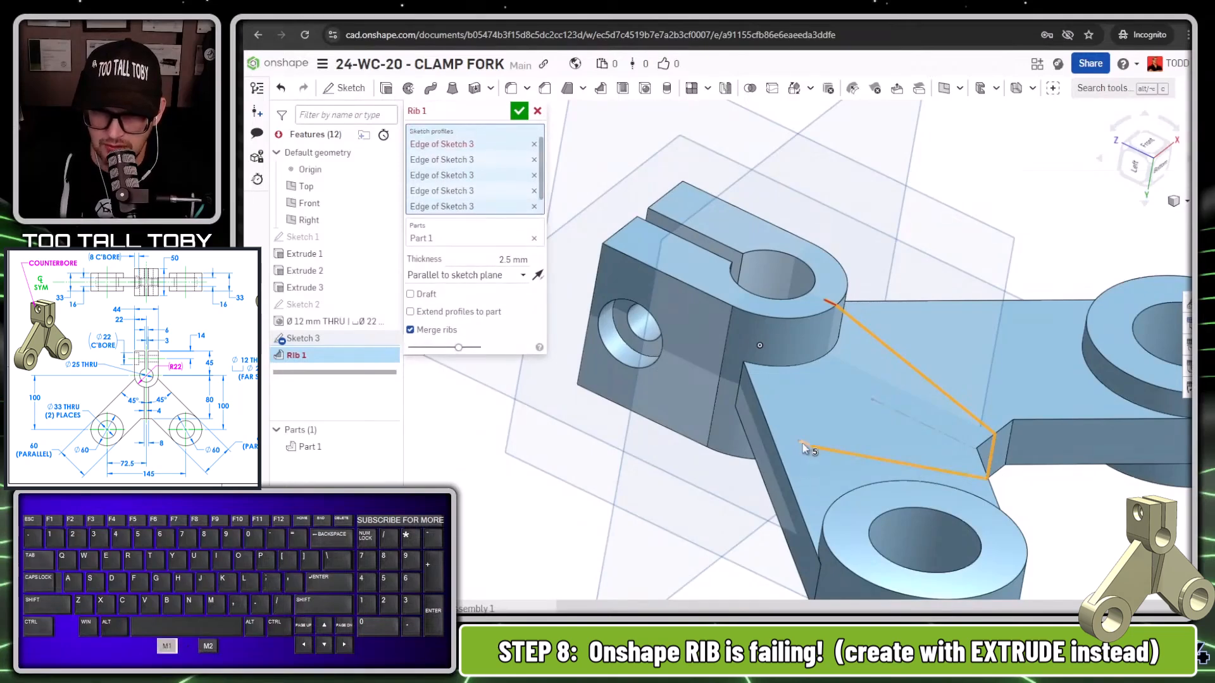
click(802, 446)
mouse_move(803, 446)
right_down()
mouse_move(796, 383)
mouse_move(736, 387)
right_up()
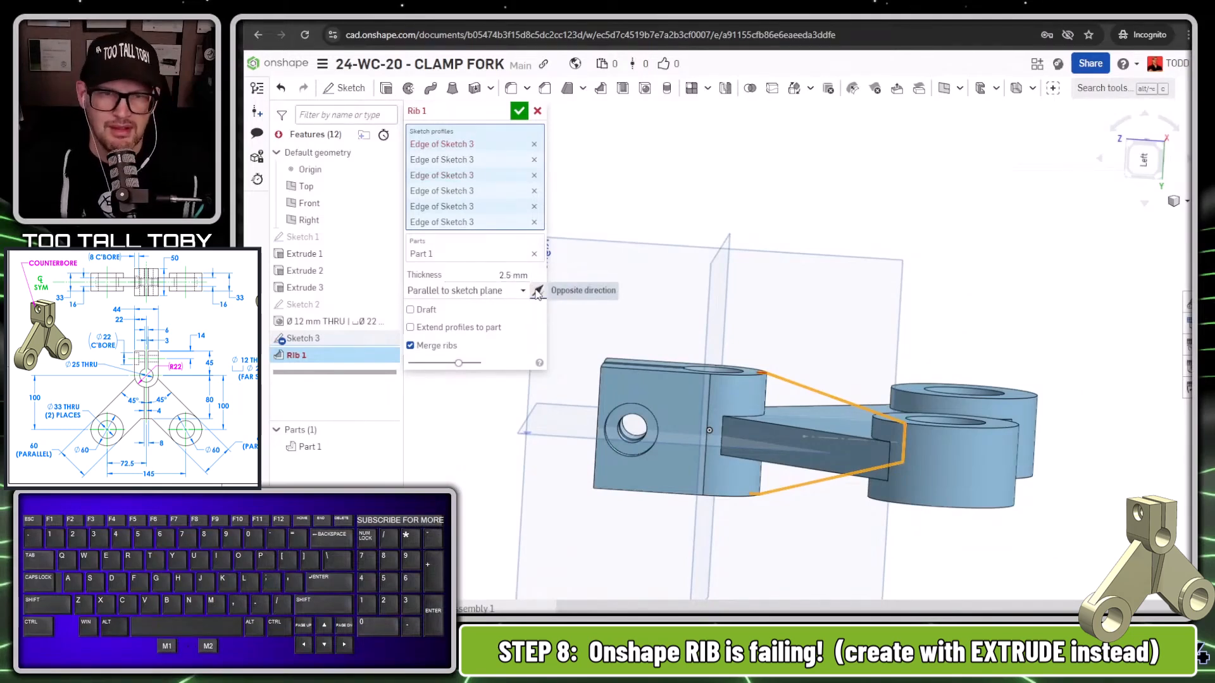
click(462, 328)
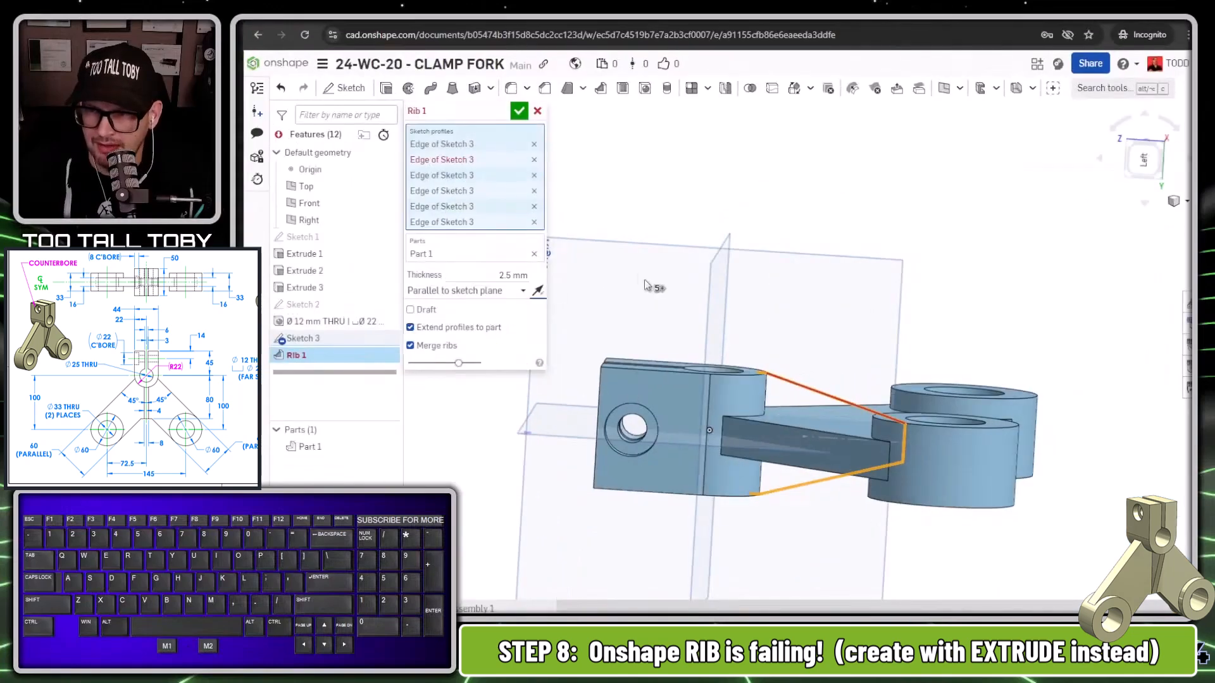
click(537, 111)
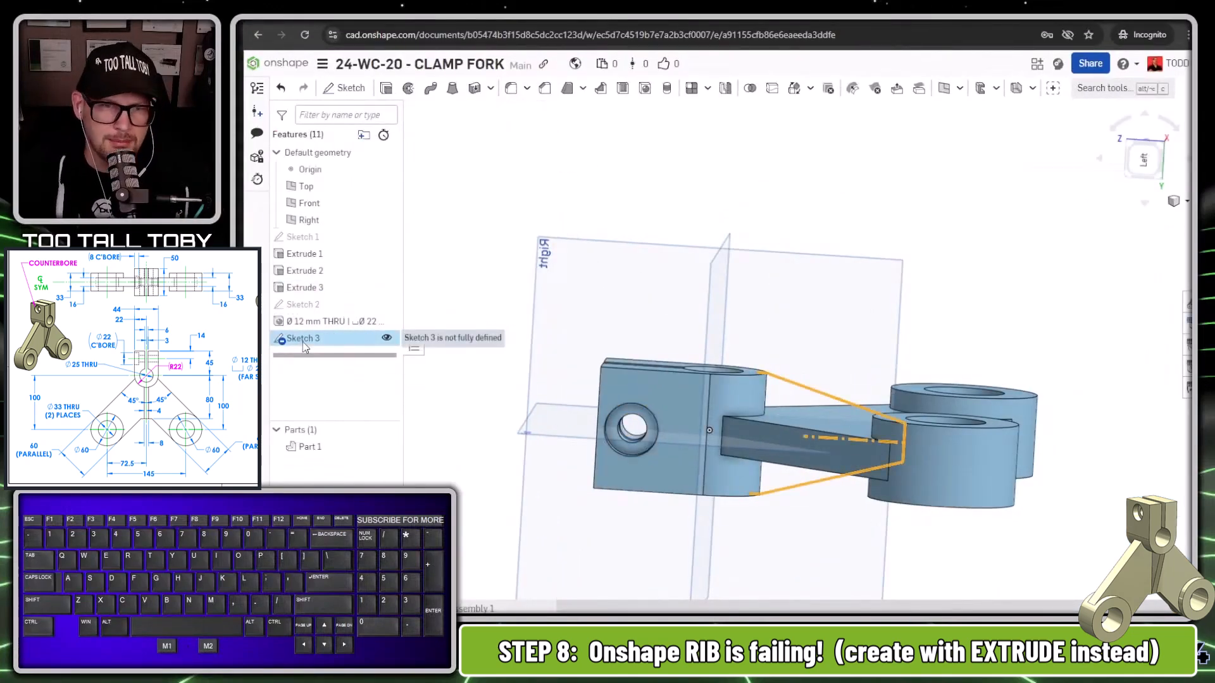
Edit Sketch 3 and close the profile with a vertical line joining the two short lines' open ends inside the clamp
double_click(379, 339)
key(ctrl+u)
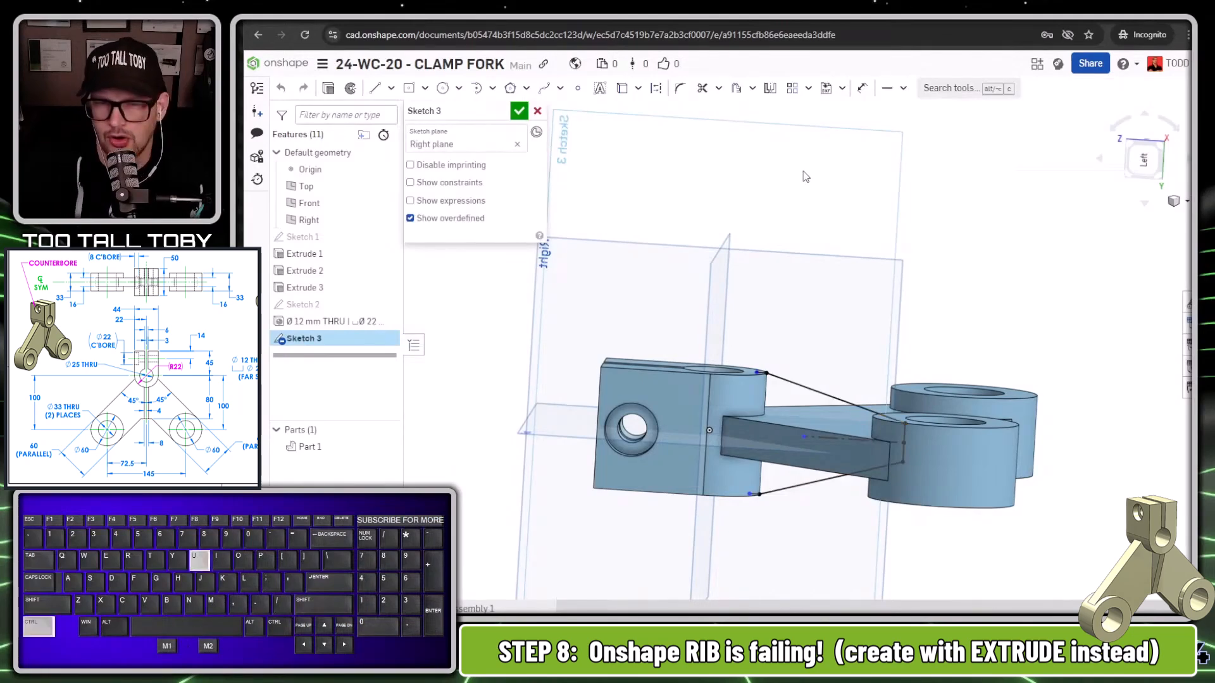
key(n)
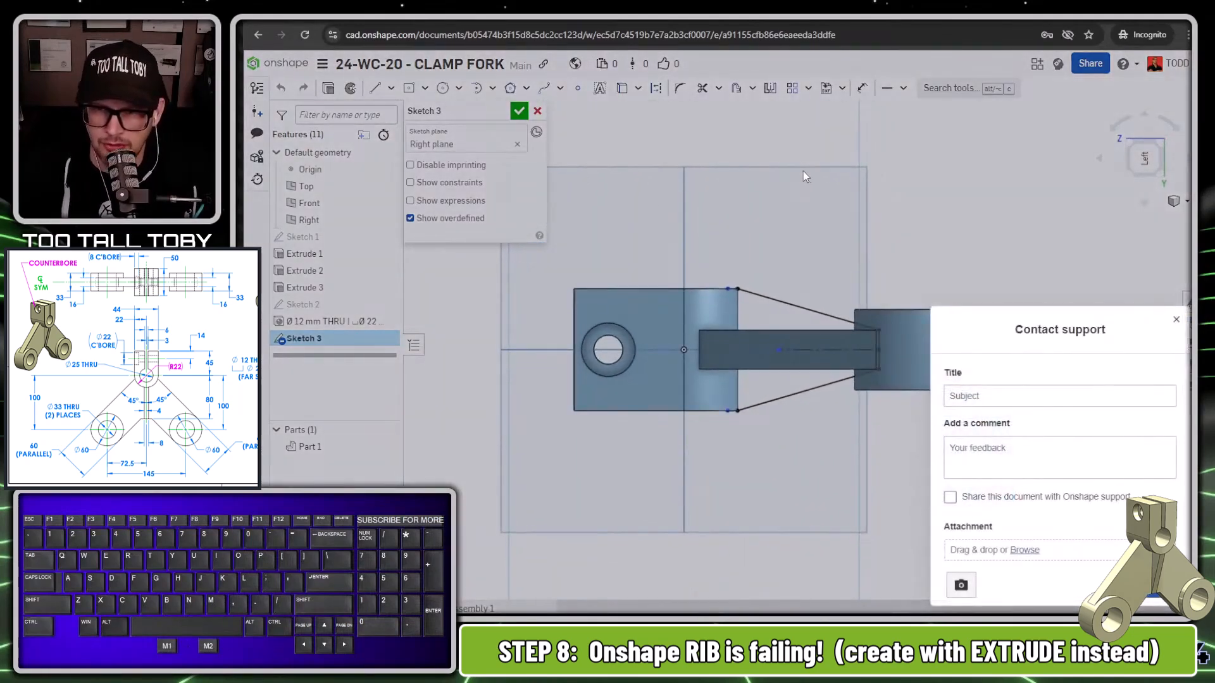
click(1175, 321)
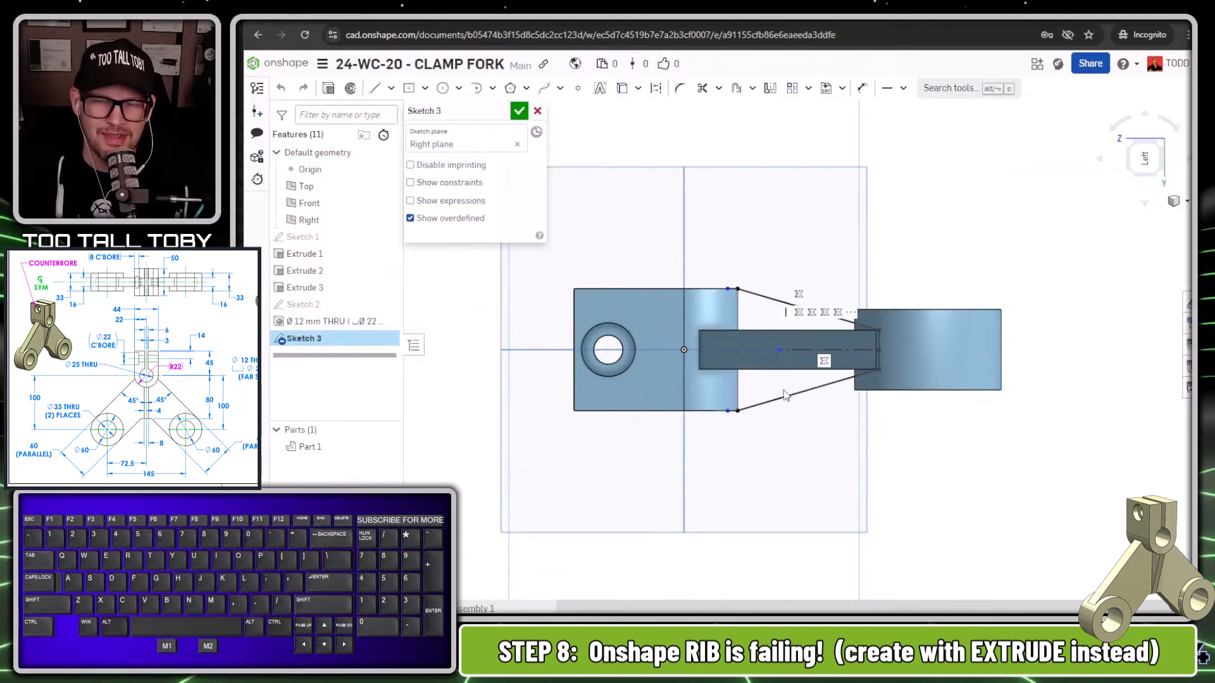
scroll(772, 357, up, 2)
scroll(769, 355, up, 2)
key(s)
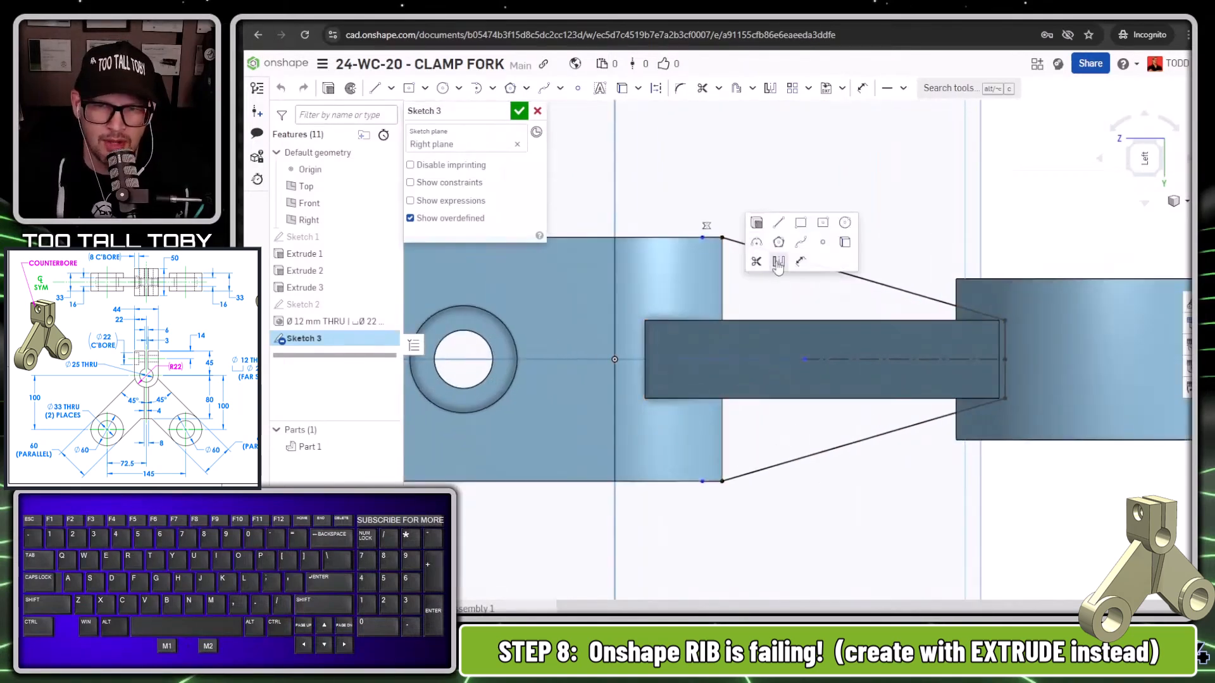
click(778, 223)
click(702, 237)
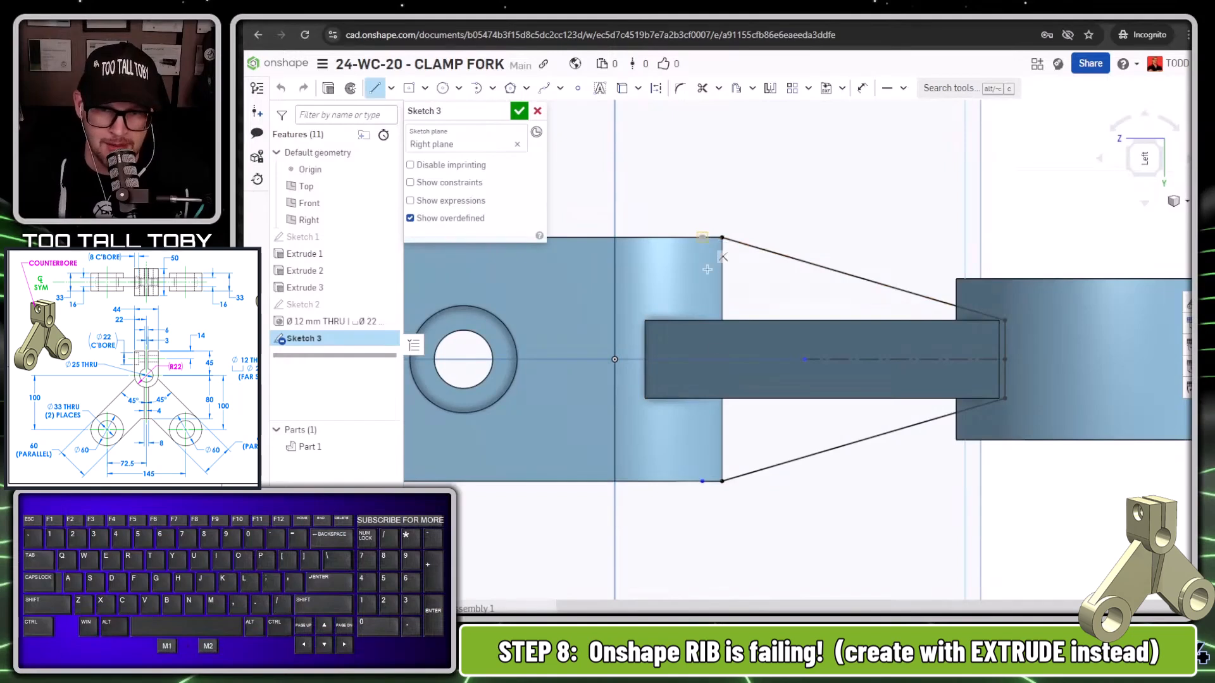
click(702, 481)
scroll(727, 342, down, 3)
Dimension the short sketch line that overlaps the clamp's rounded end at 4 mm
key(s)
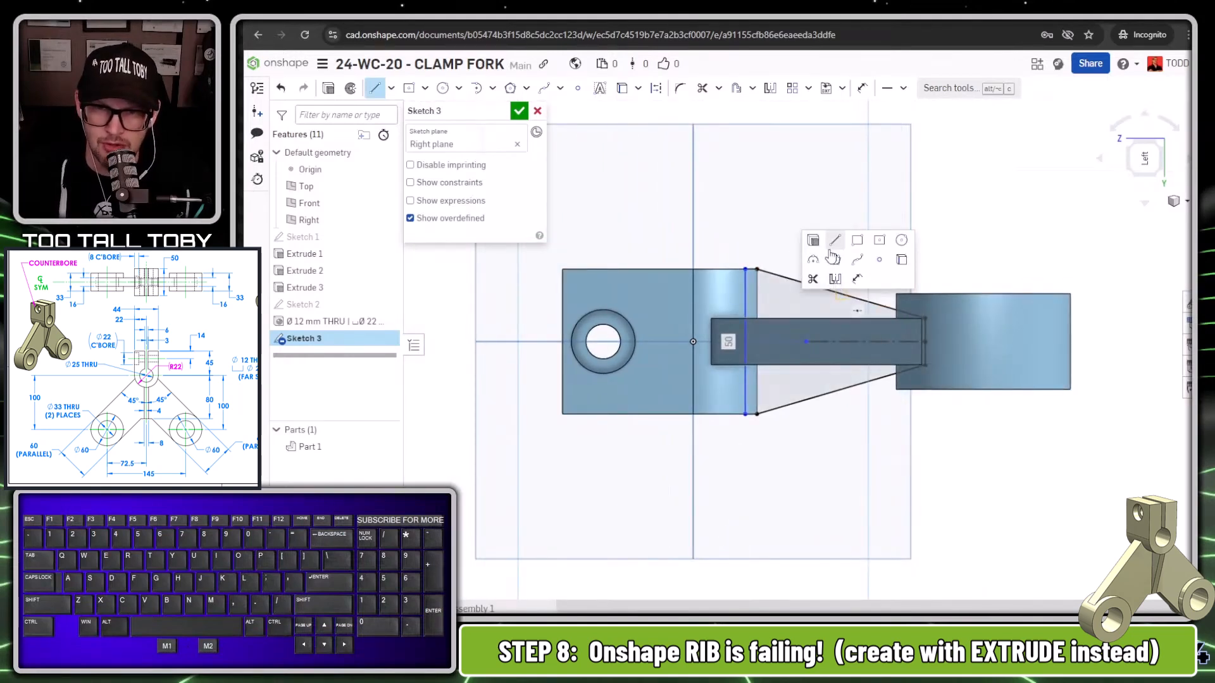
click(858, 278)
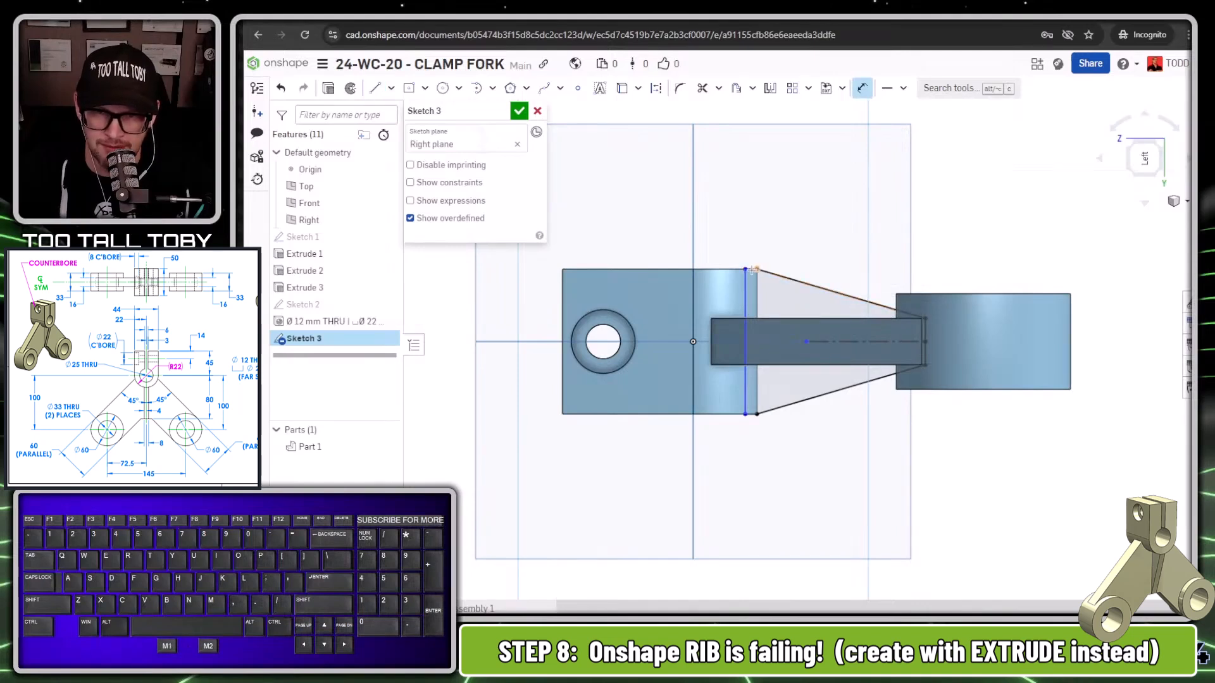
click(753, 269)
click(801, 204)
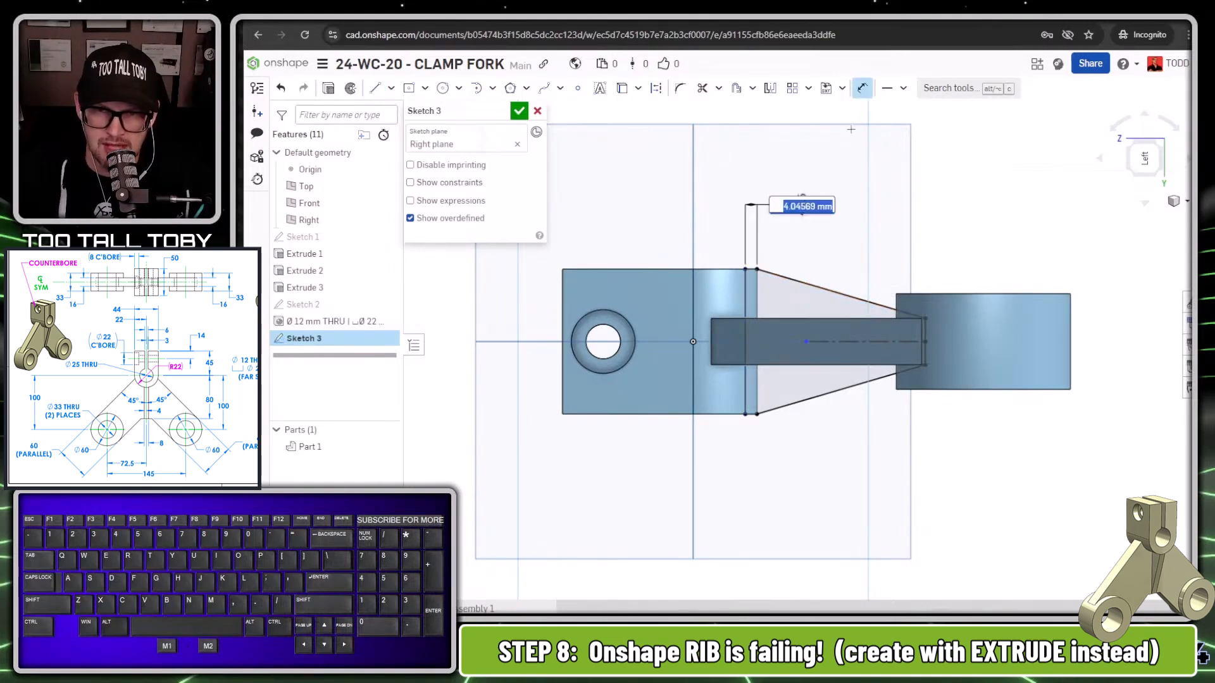
text(4)
Extrude the closed Sketch 3 profile 8 mm symmetrically, adding it to Part 1 as the rib
right_drag(806, 261, 840, 109)
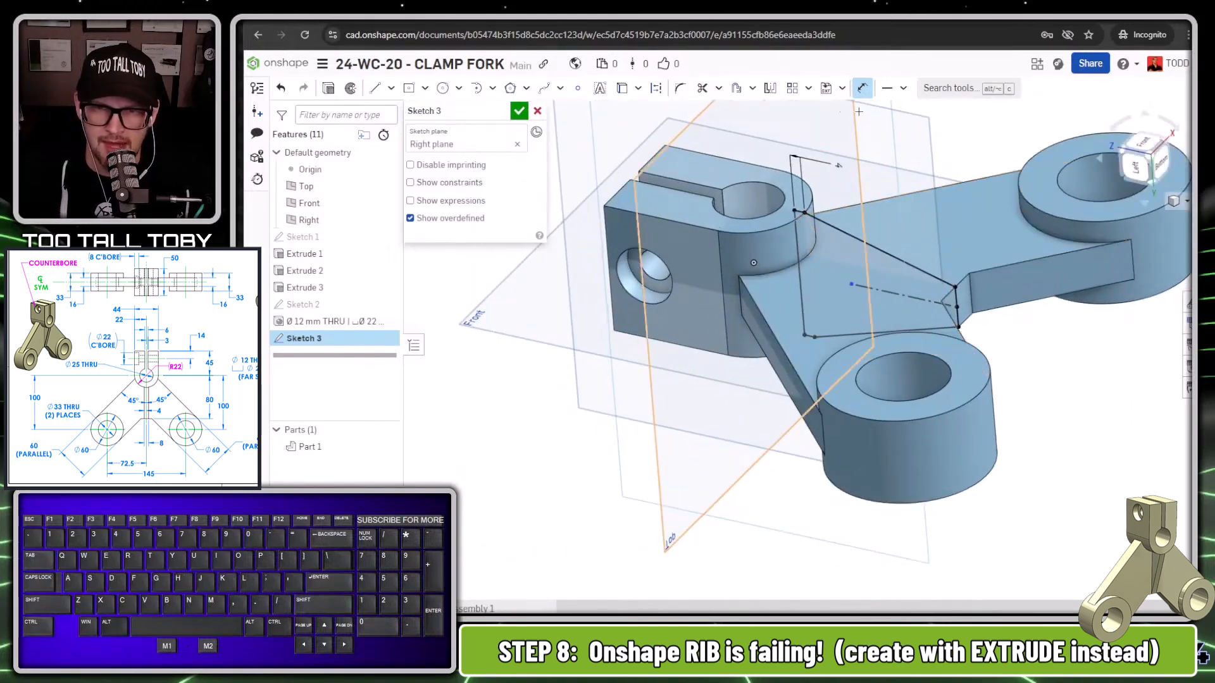
key(shift+e)
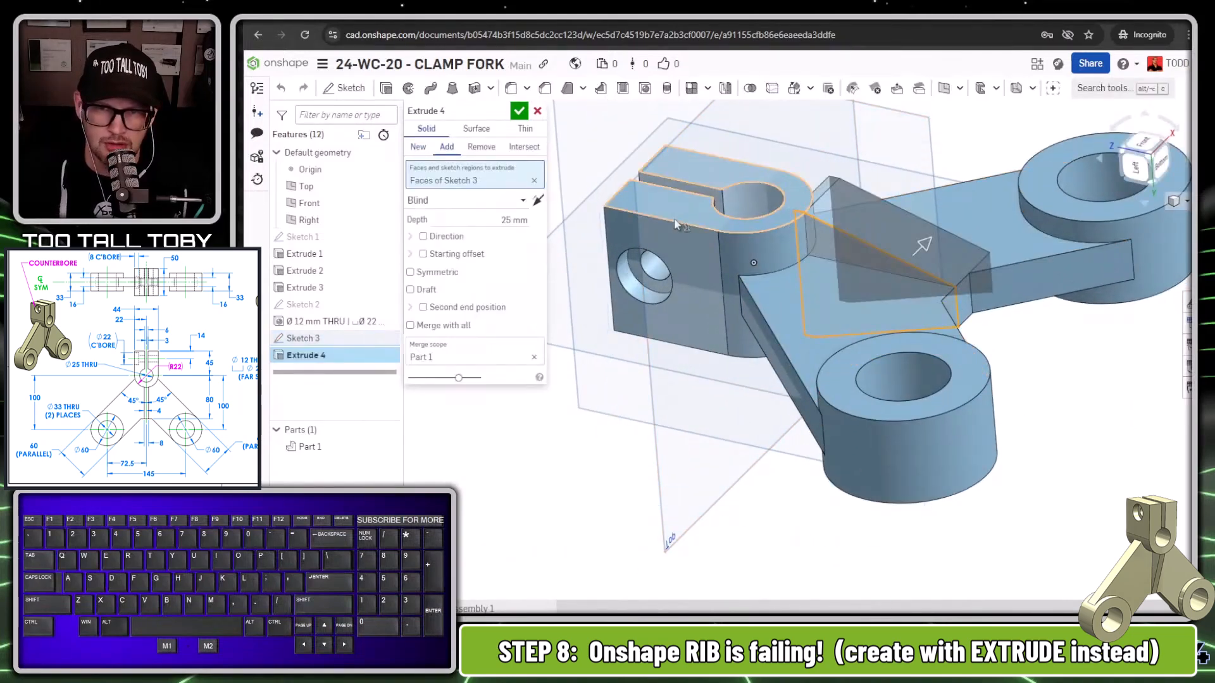
key(Tab)
text(8)
key(Tab)
key(Tab)
key(Tab)
key(Tab)
key(shift+Tab)
key(shift+Tab)
key(space)
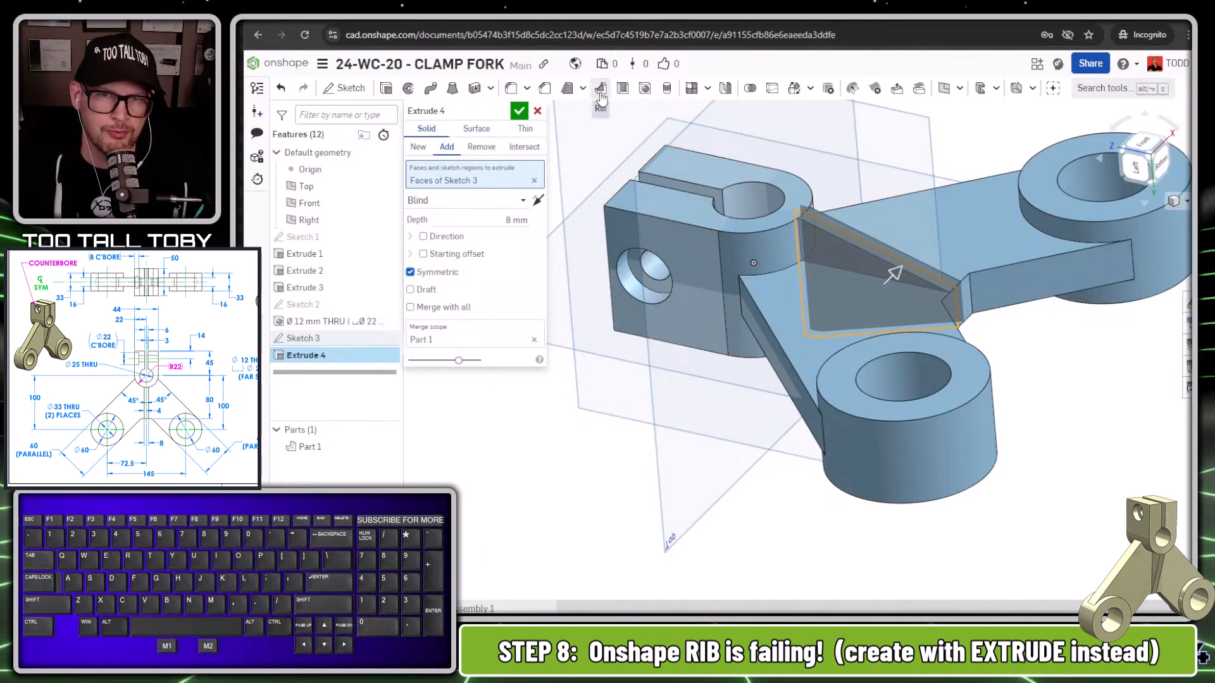
click(519, 112)
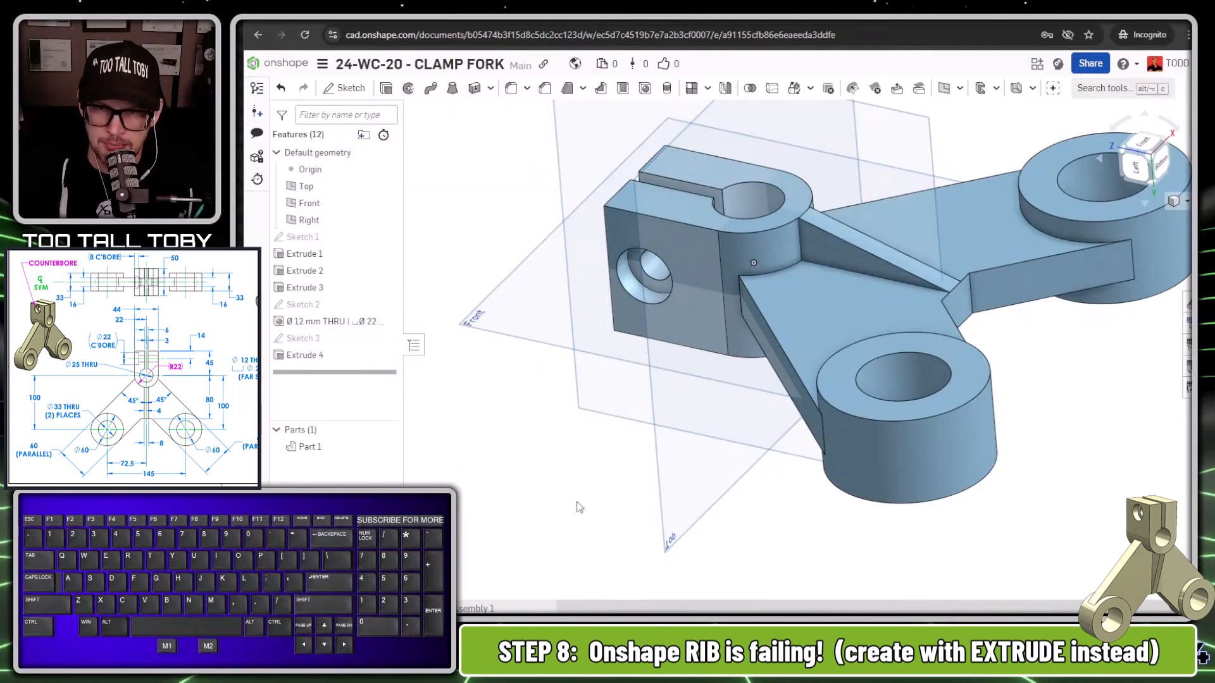
Examine up close the edge where the rib's sloped face meets the clamp's rounded end
scroll(754, 263, up, 10)
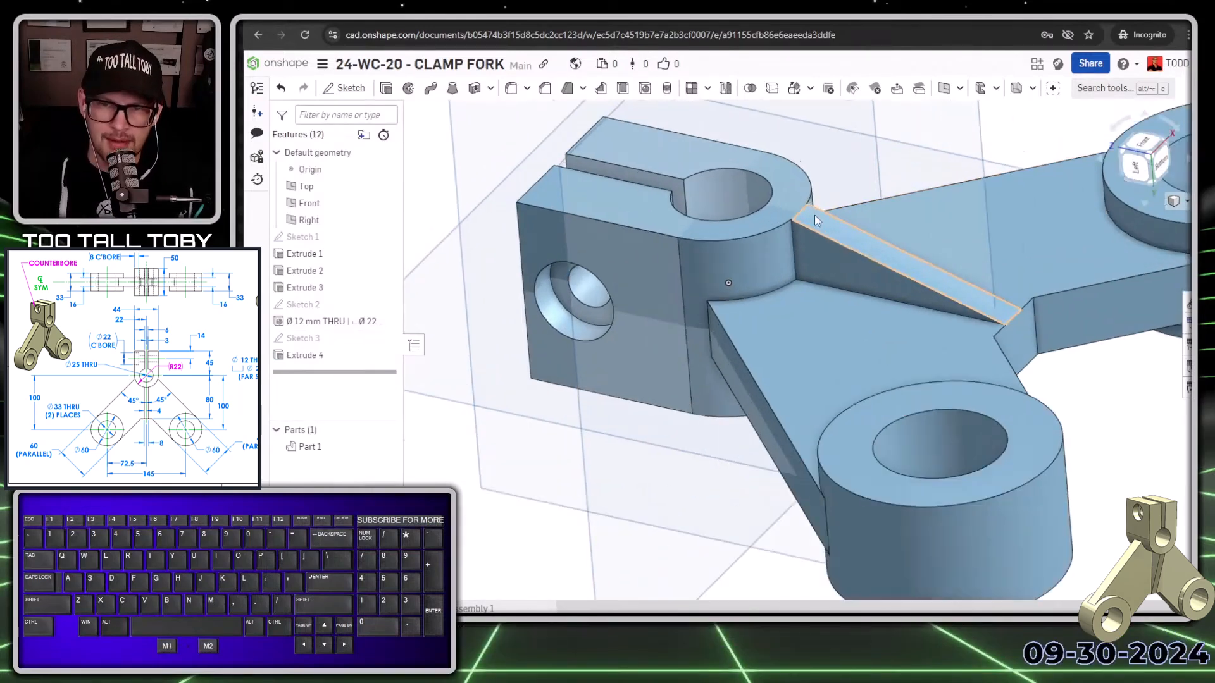
scroll(768, 188, down, 1)
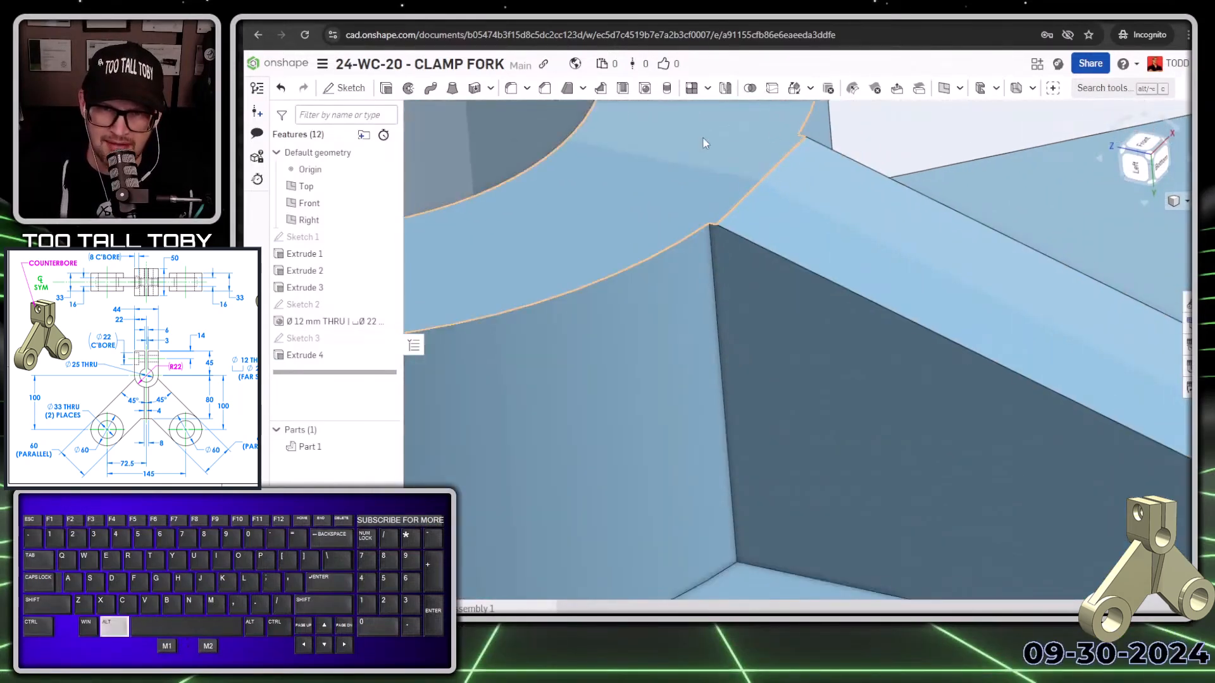
key(alt+1)
click(748, 140)
drag(884, 108, 868, 134)
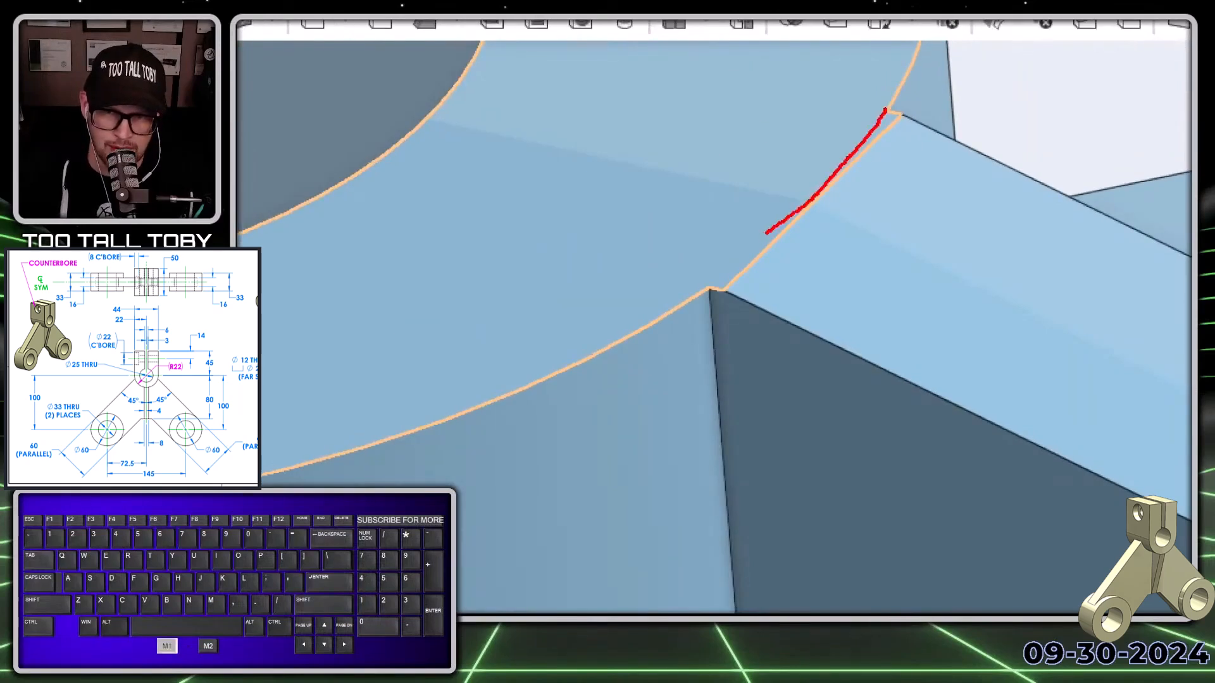
drag(694, 290, 725, 289)
drag(764, 247, 851, 159)
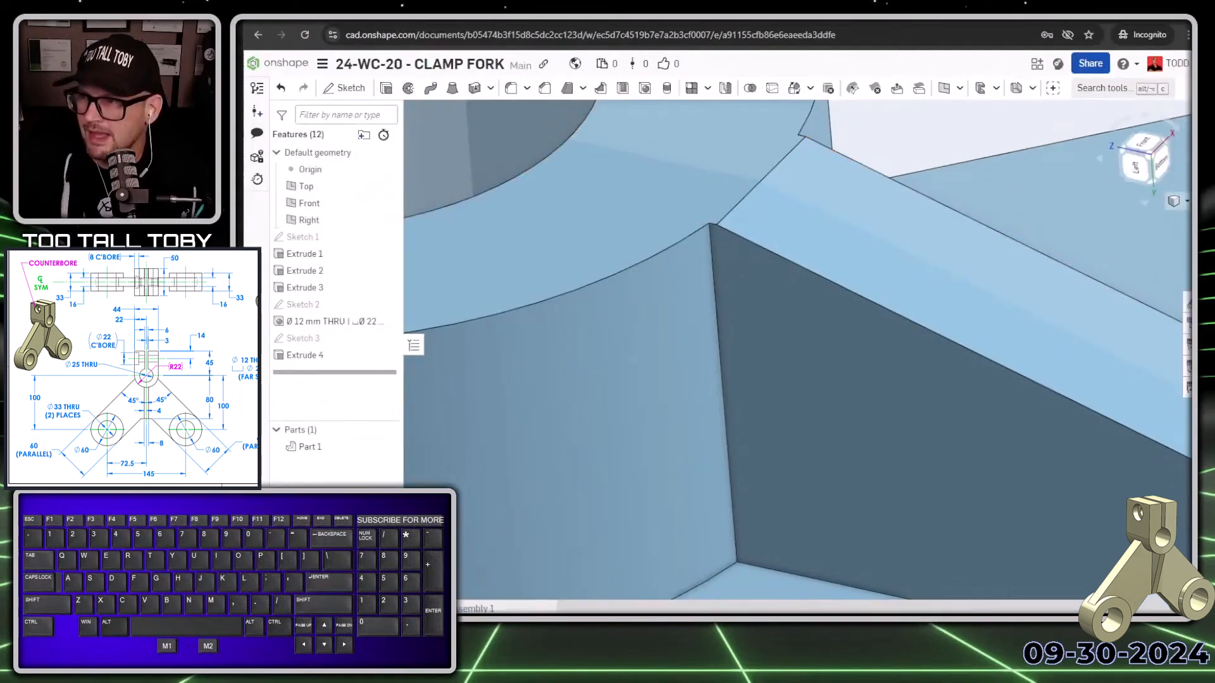
Switch to the drawing to check the note on the rib touching tangent to the arc, and review the rib on the model
key(alt+Tab)
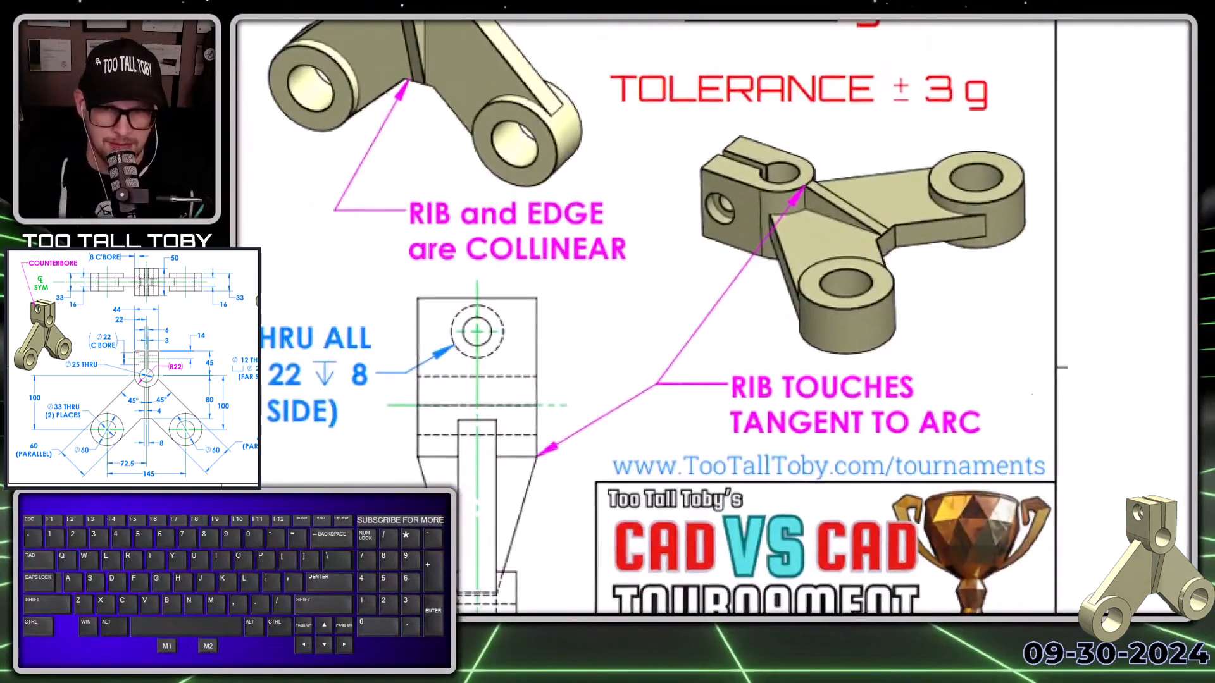
ctrl+shift+drag(697, 349, 607, 291)
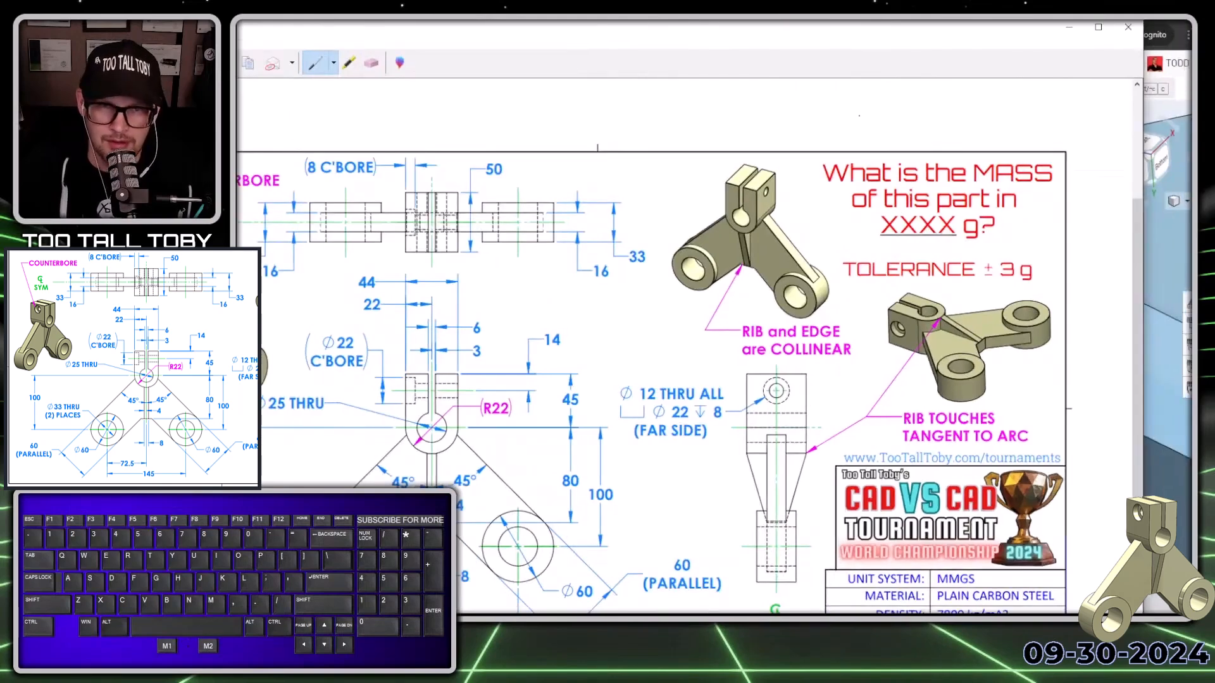
click(386, 39)
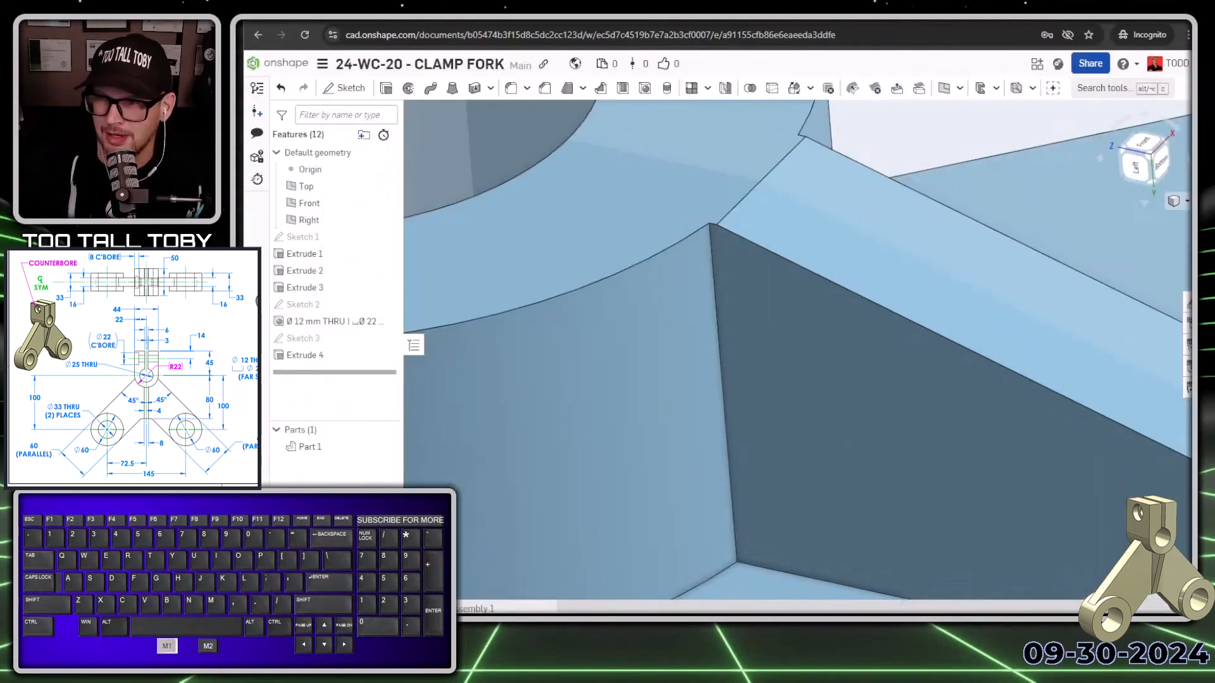
scroll(798, 379, down, 8)
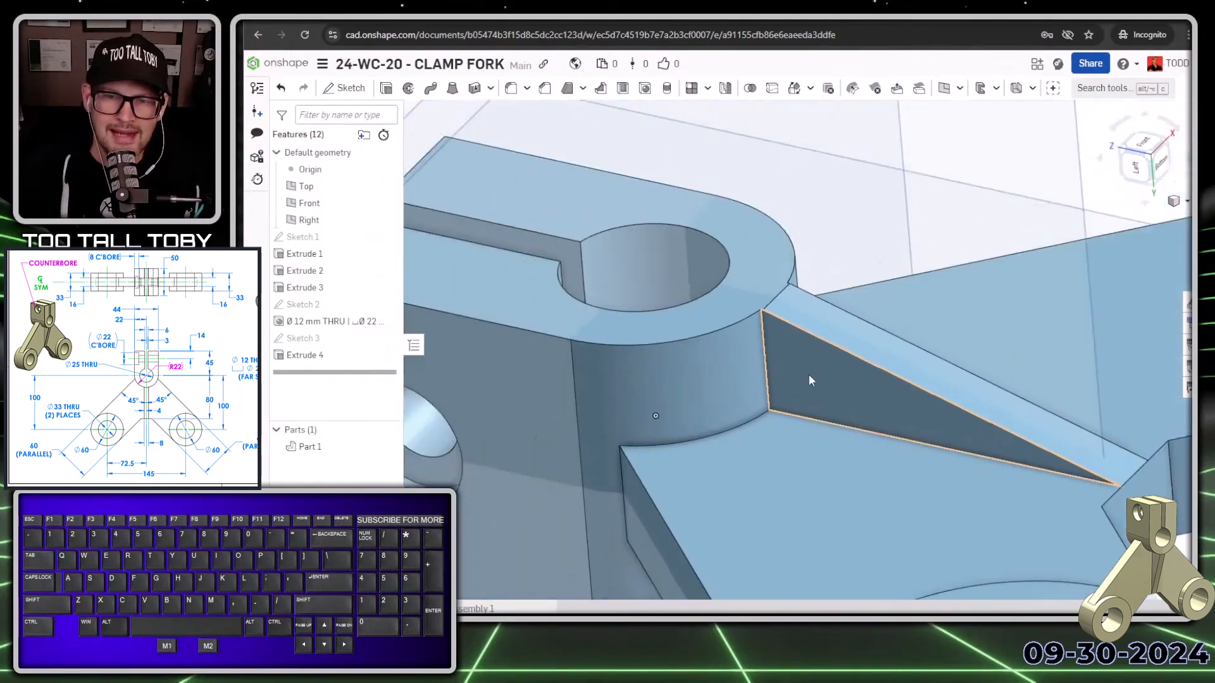
middle_drag(810, 496, 805, 329)
ctrl+middle_drag(817, 465, 842, 161)
middle_drag(872, 375, 833, 442)
right_drag(833, 442, 911, 493)
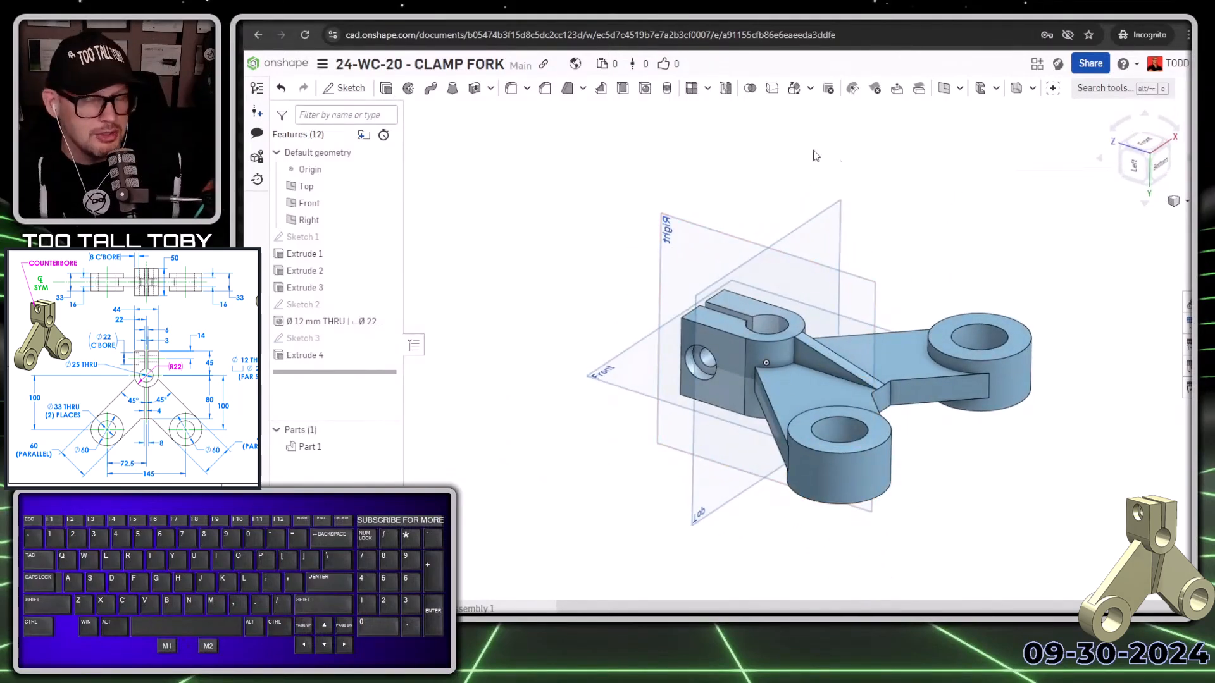
scroll(957, 436, down, 4)
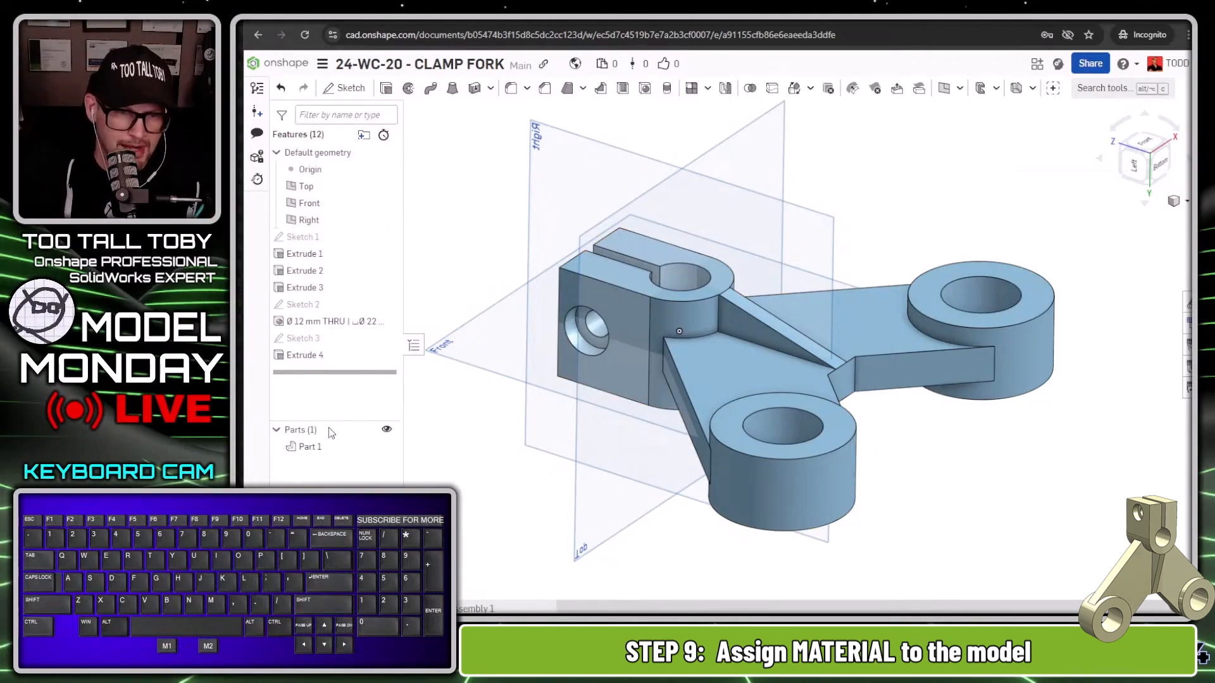
Assign the TTT-PLAIN CARBON STEEL material from the TTT-CUSTOM MATERIALS library to Part 1
drag(336, 421, 335, 390)
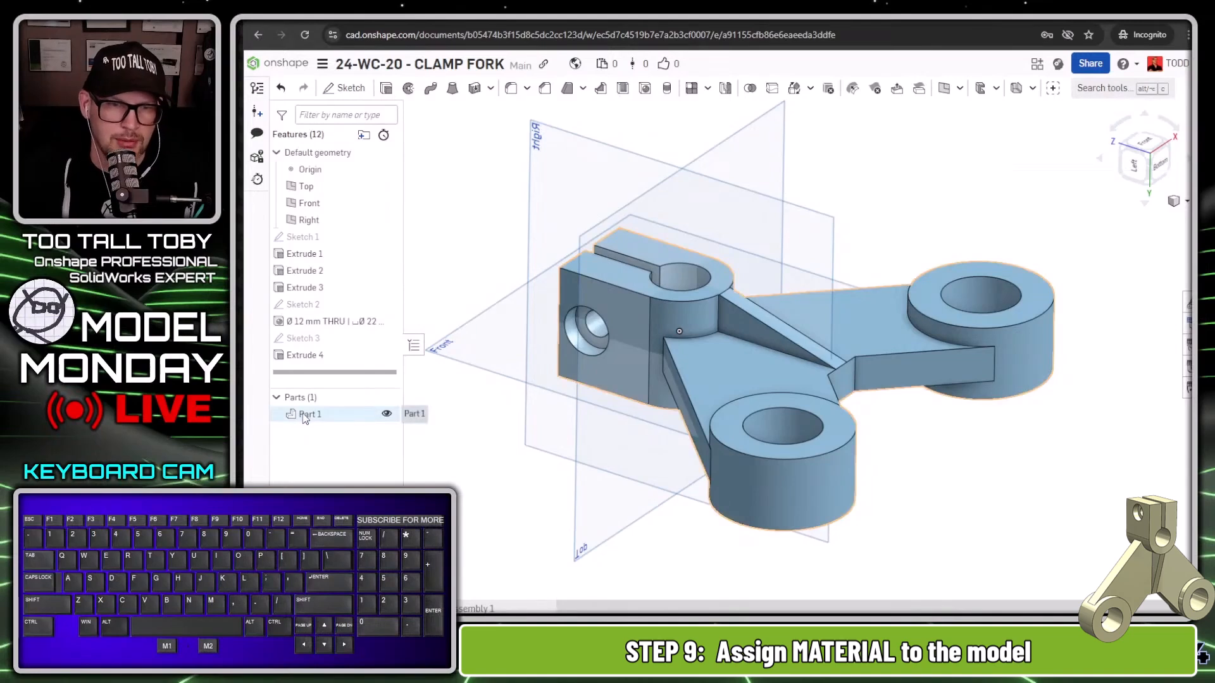
right_click(308, 414)
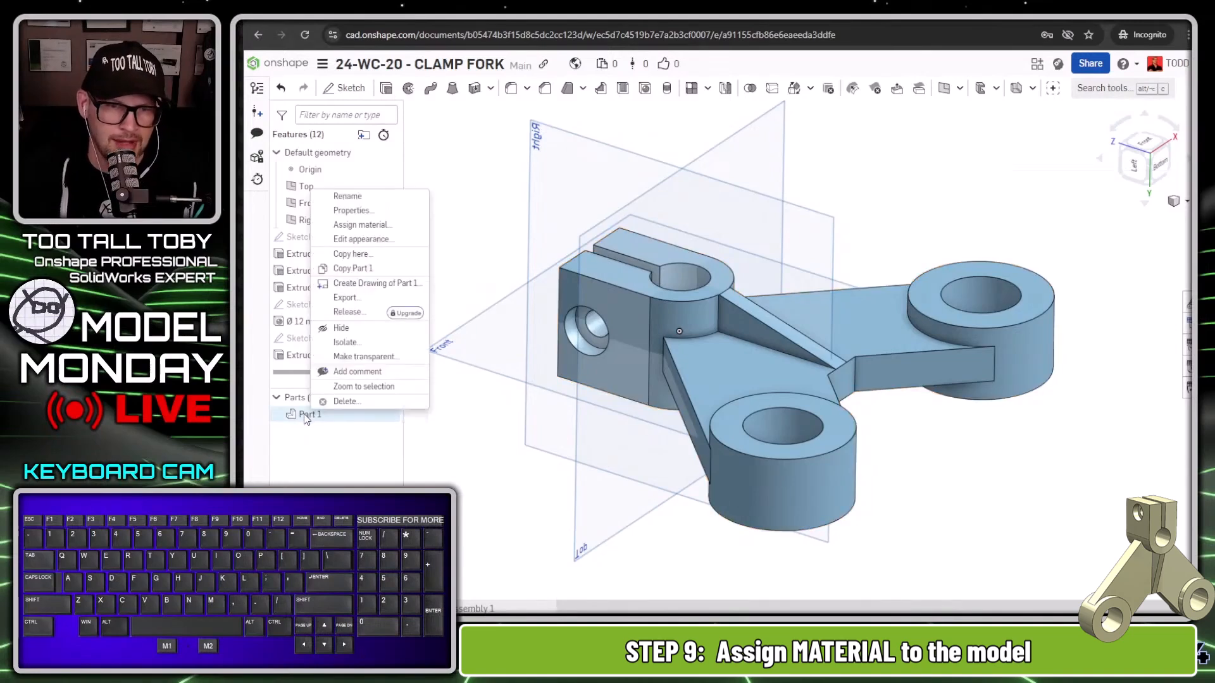
click(361, 225)
click(572, 412)
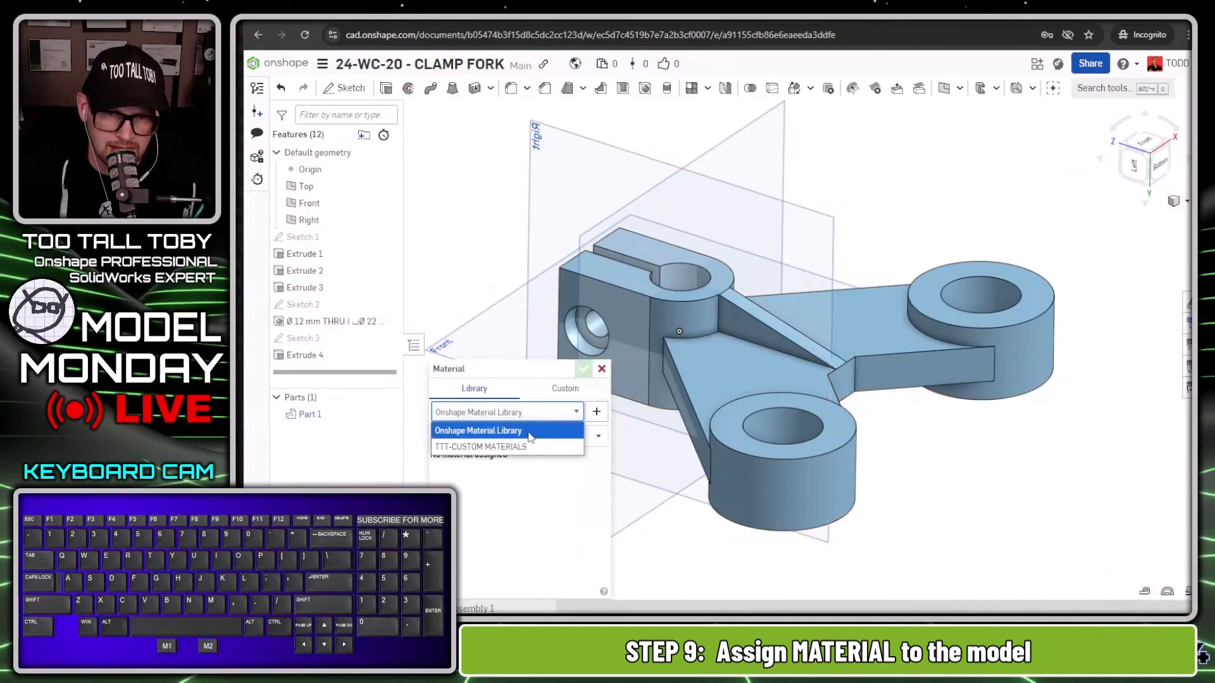
click(581, 443)
click(581, 443)
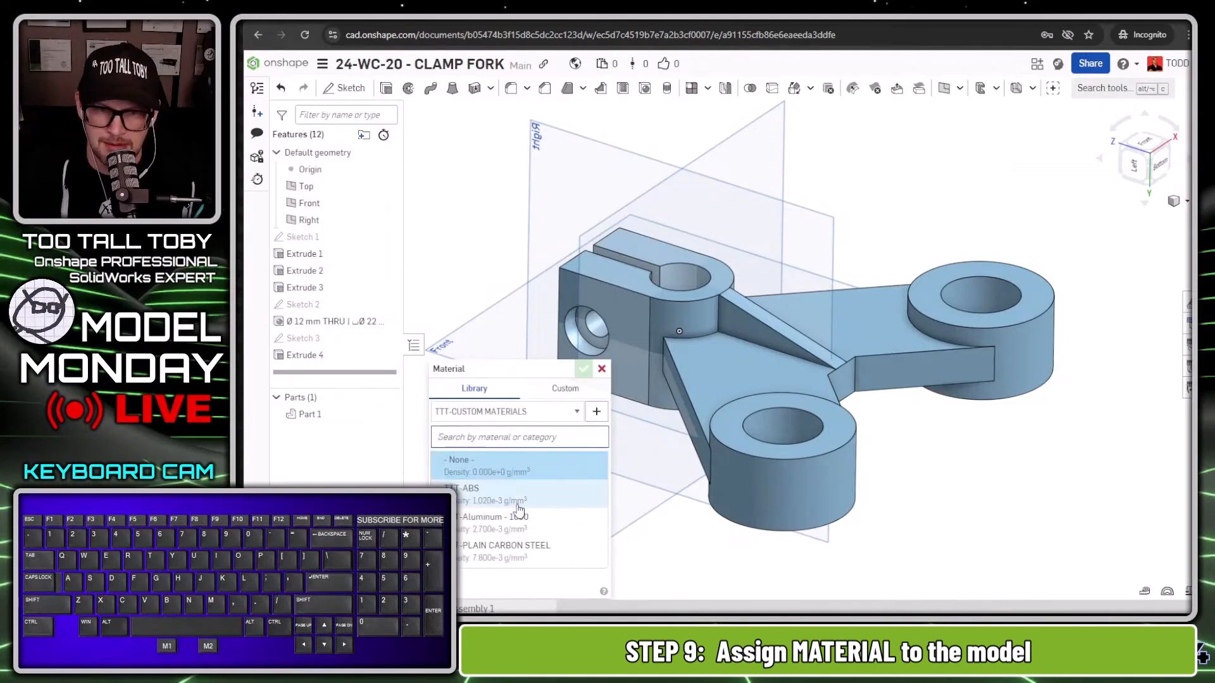
click(524, 548)
click(582, 368)
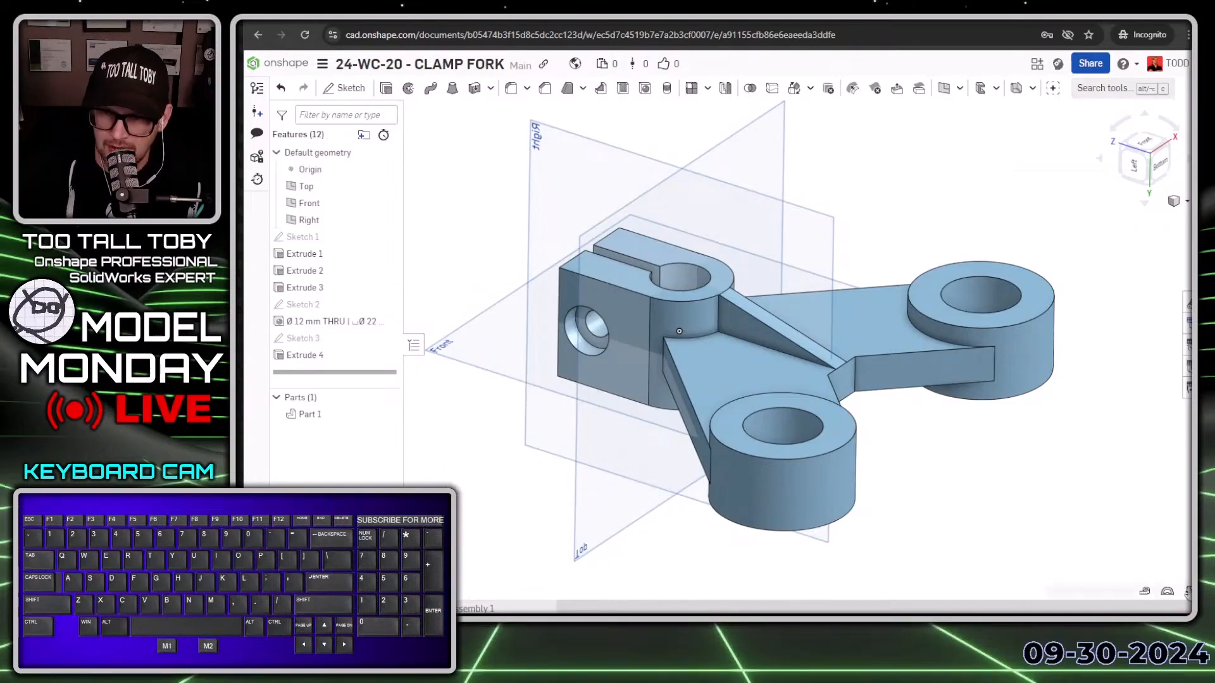
Measure the mass of Part 1 and switch to the drawing to check its mass question and tolerance
click(1167, 591)
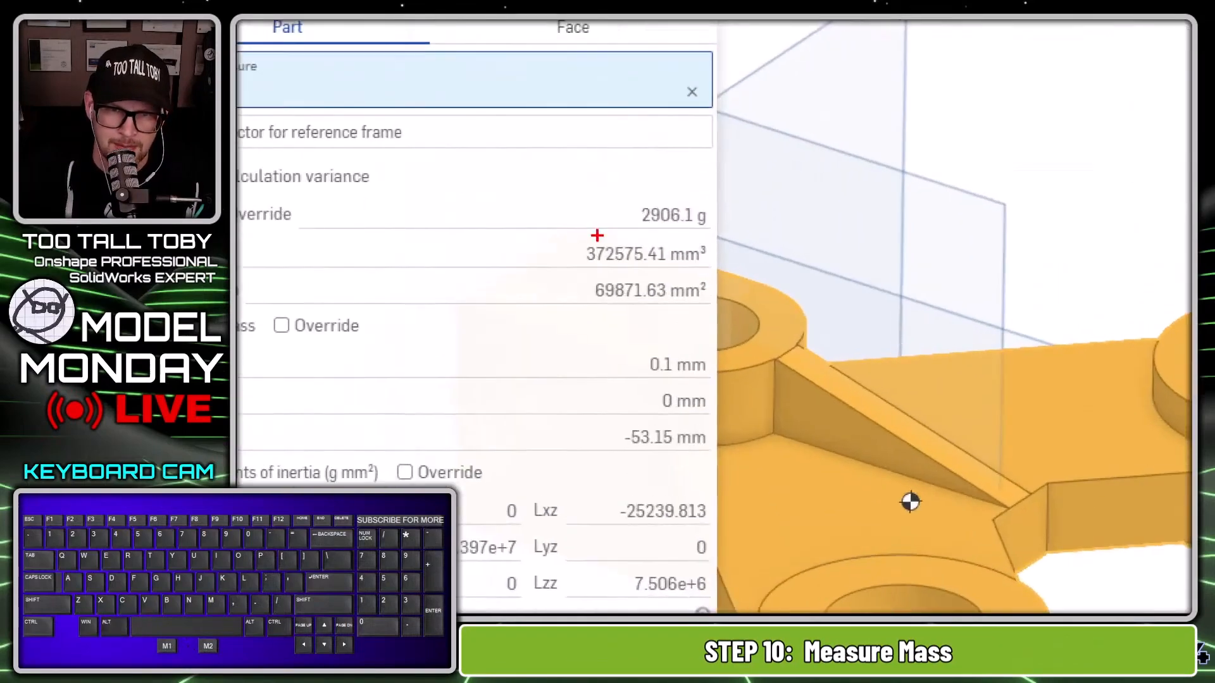
mouse_move(632, 226)
mouse_down()
mouse_move(695, 234)
mouse_move(642, 209)
mouse_move(601, 237)
mouse_up()
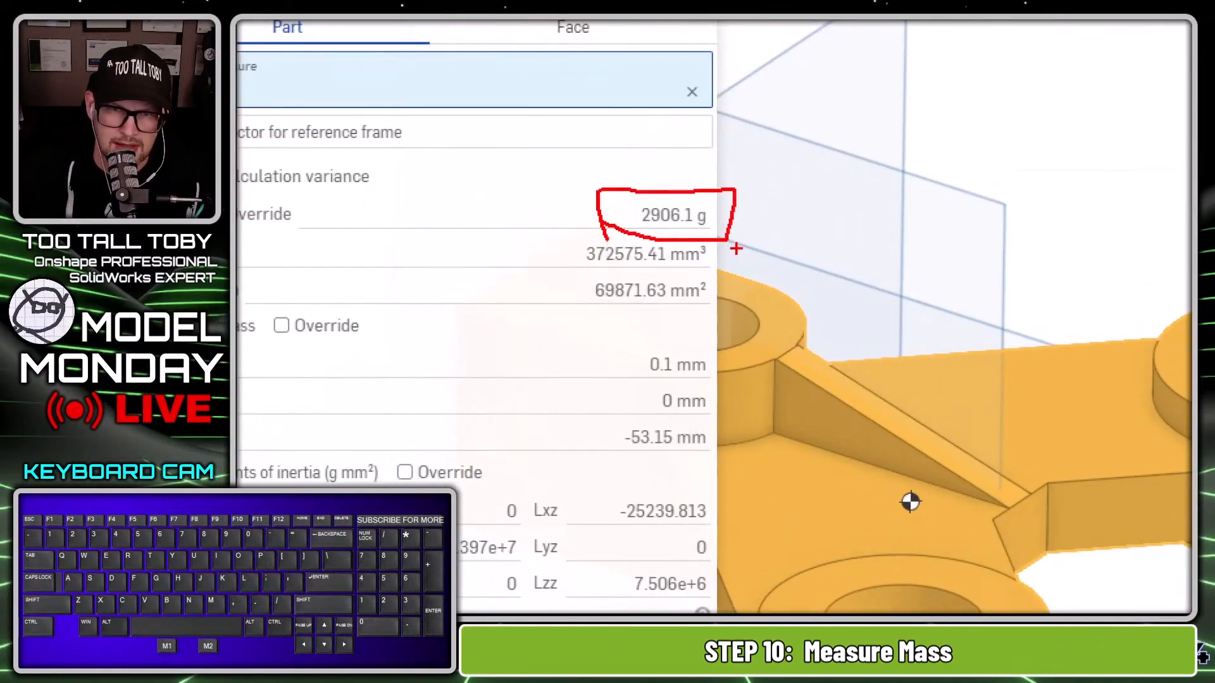
key(Escape)
click(681, 112)
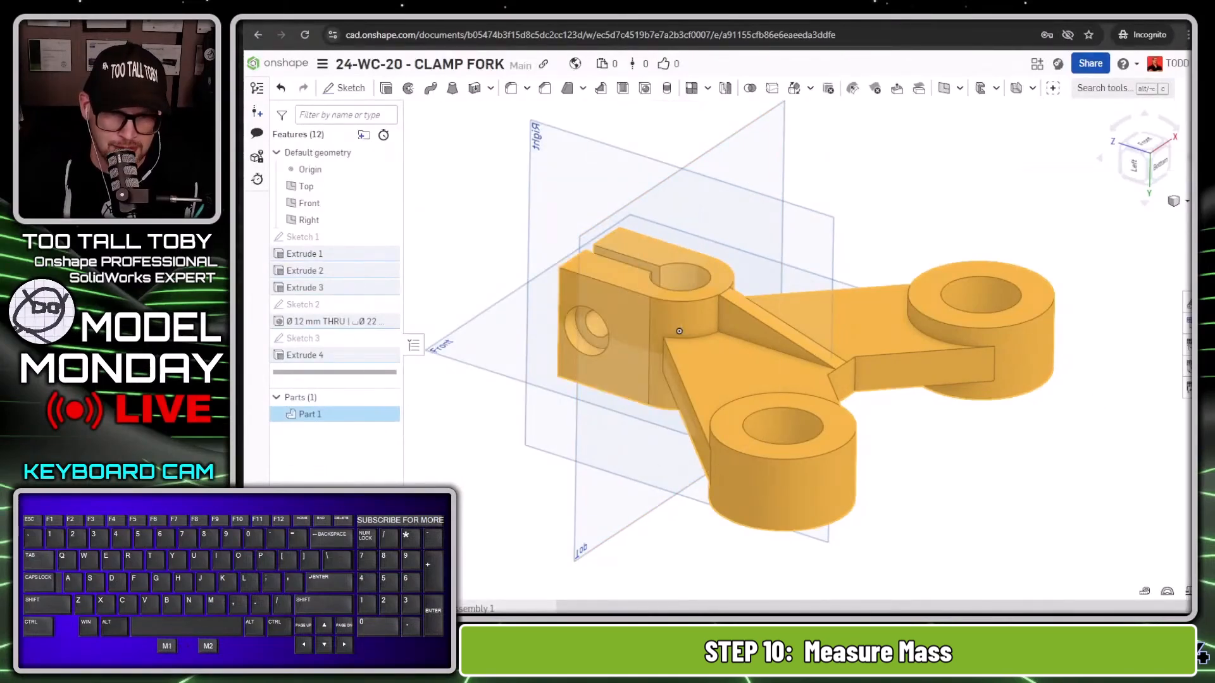
key(alt+Tab)
click(856, 272)
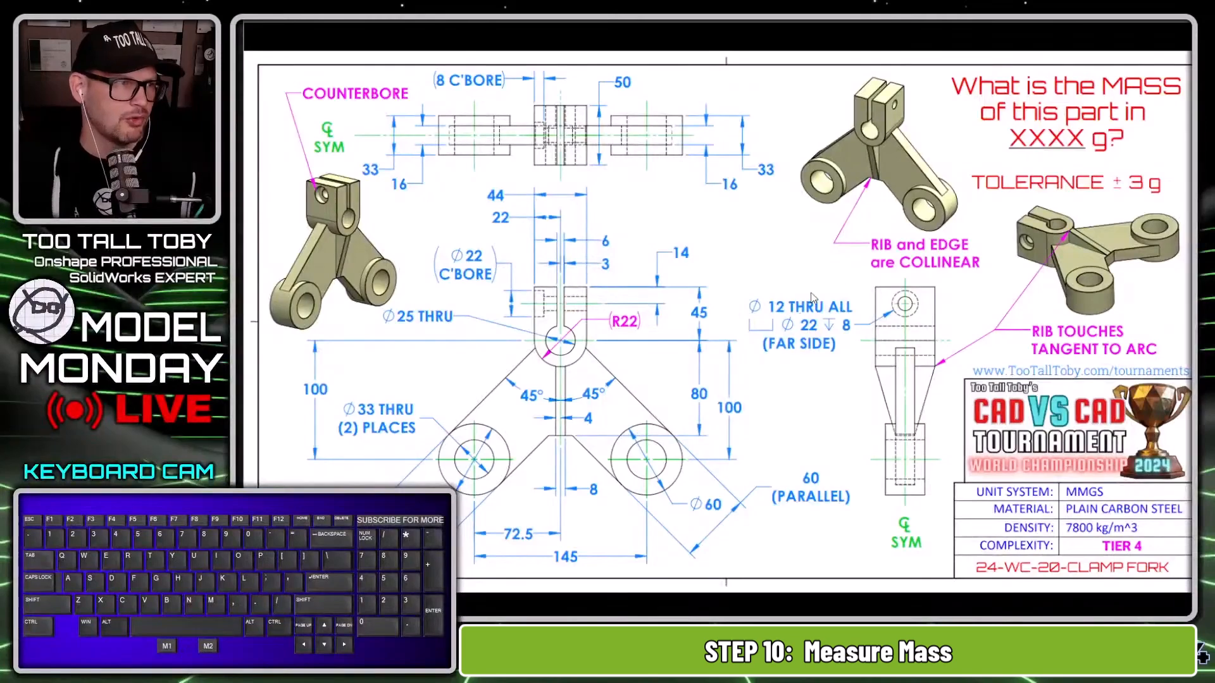